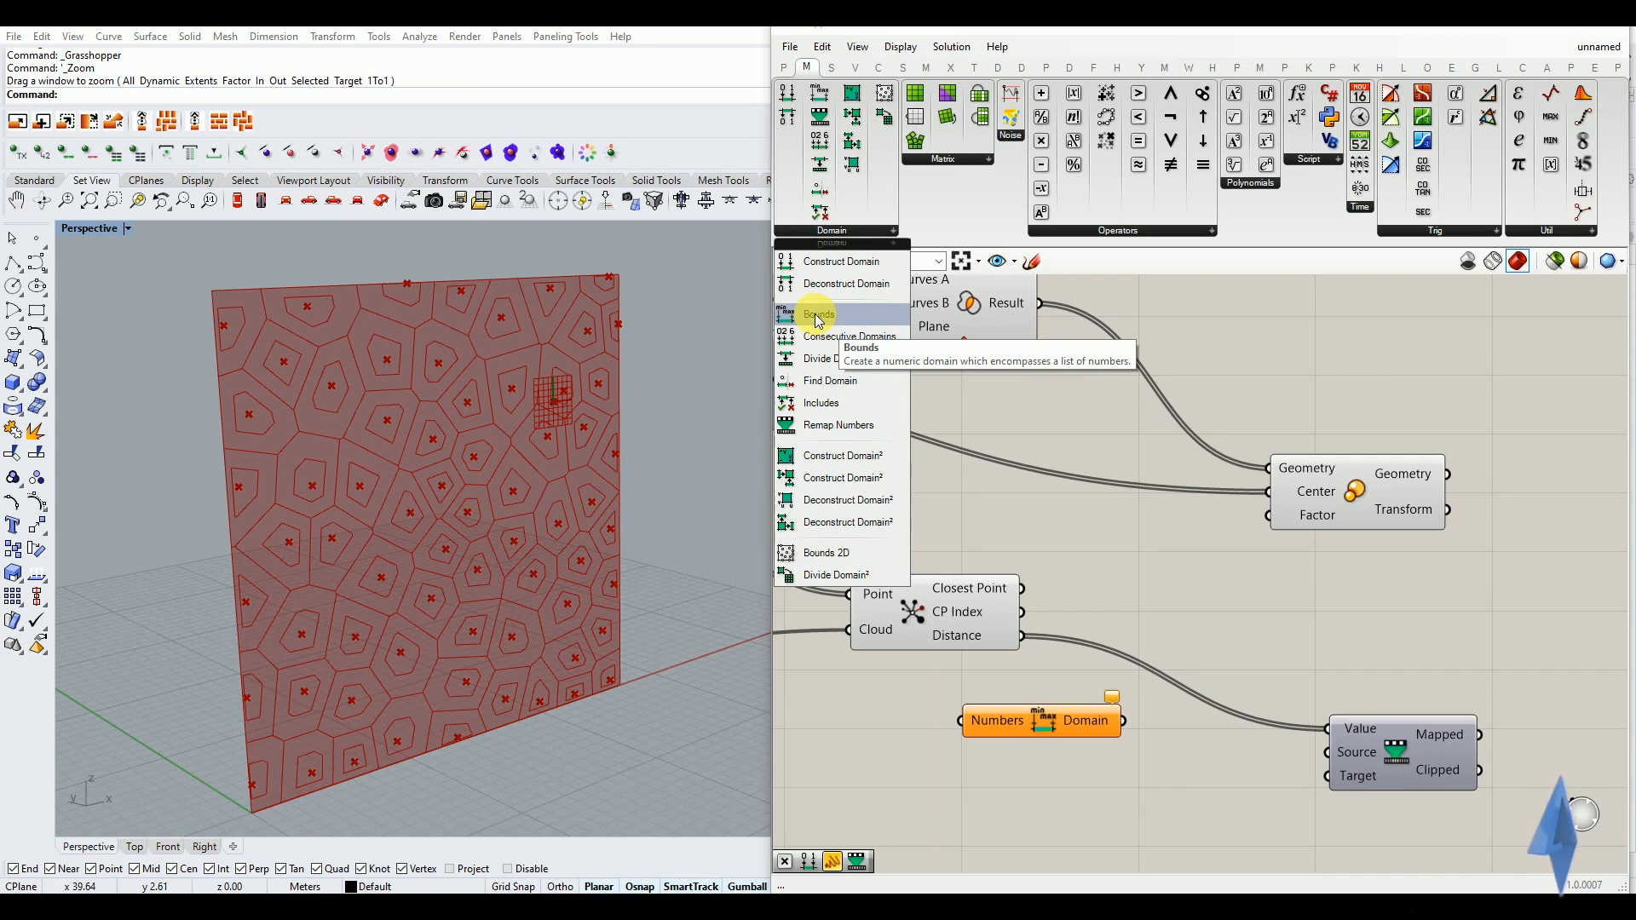
Feed the Closest Point distances into the Bounds component and connect its domain to the Remap Numbers Source input
{"action": "scroll", "coordinate": [1023, 651], "scroll_direction": "up", "scroll_amount": 2}
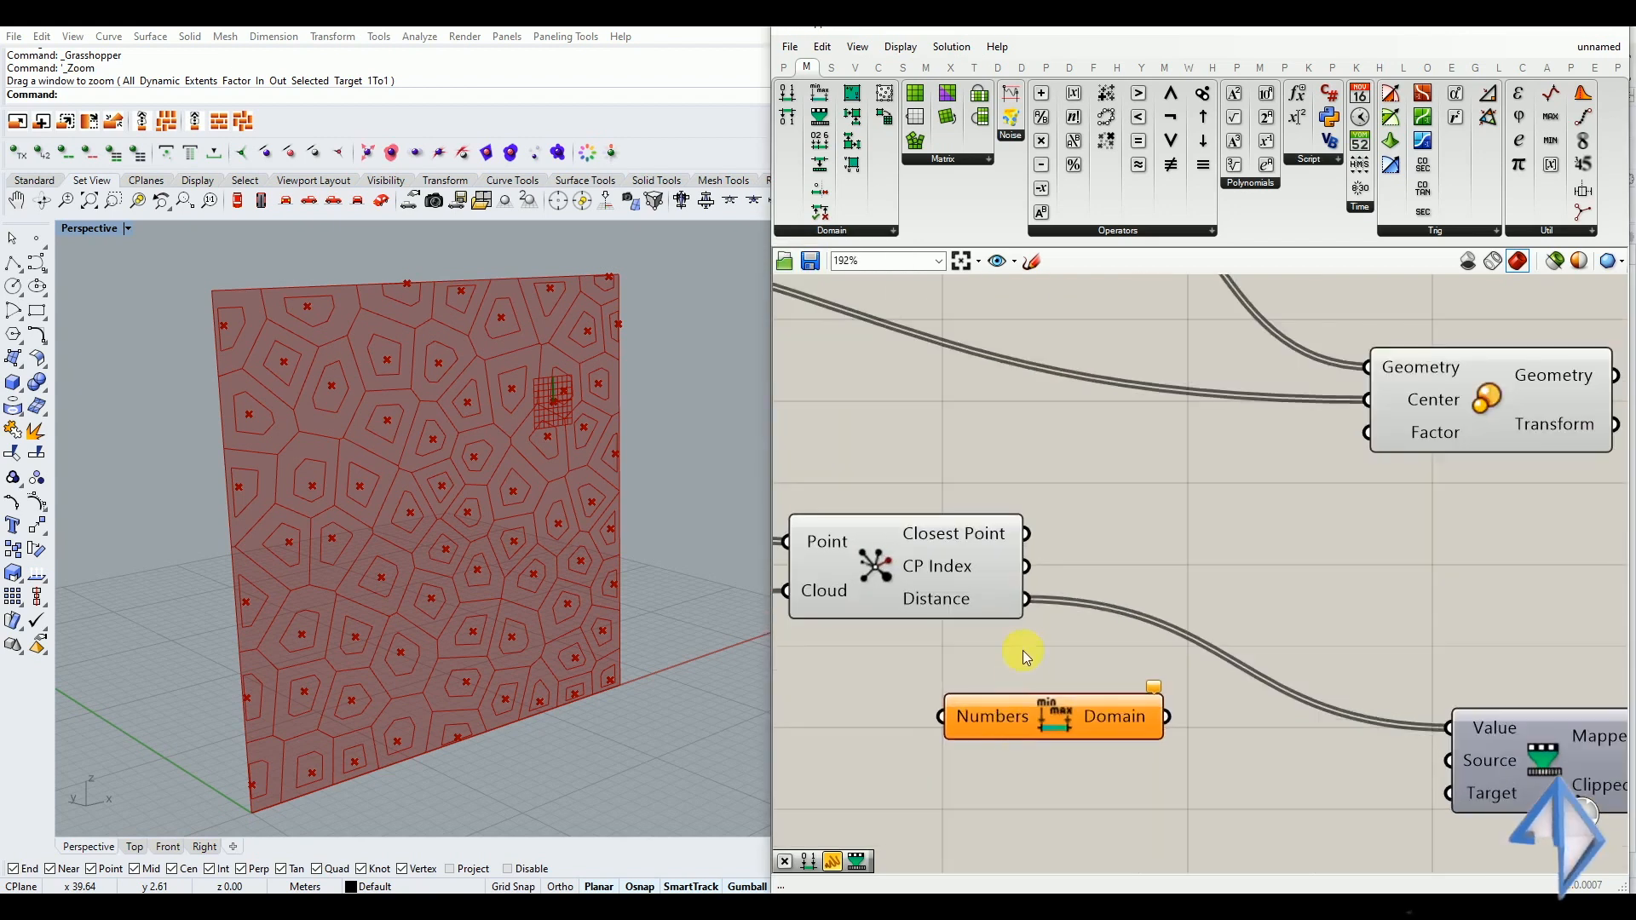
{"action": "left_click_drag", "start_coordinate": [1033, 608], "coordinate": [1098, 714]}
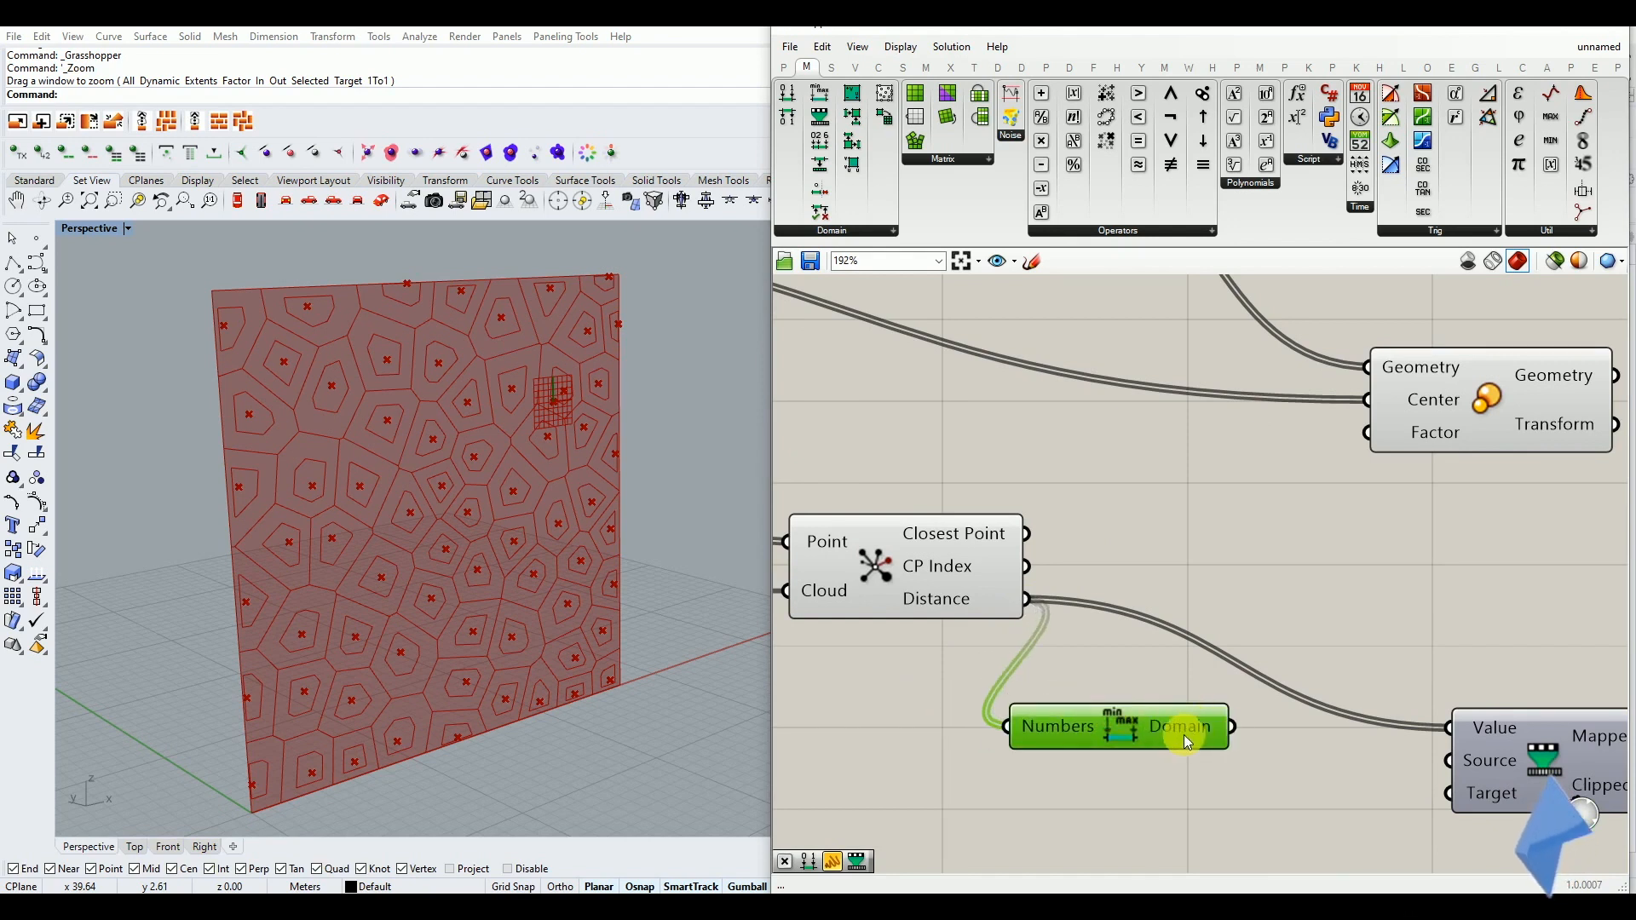
{"action": "scroll", "coordinate": [1010, 665], "scroll_direction": "down", "scroll_amount": 2}
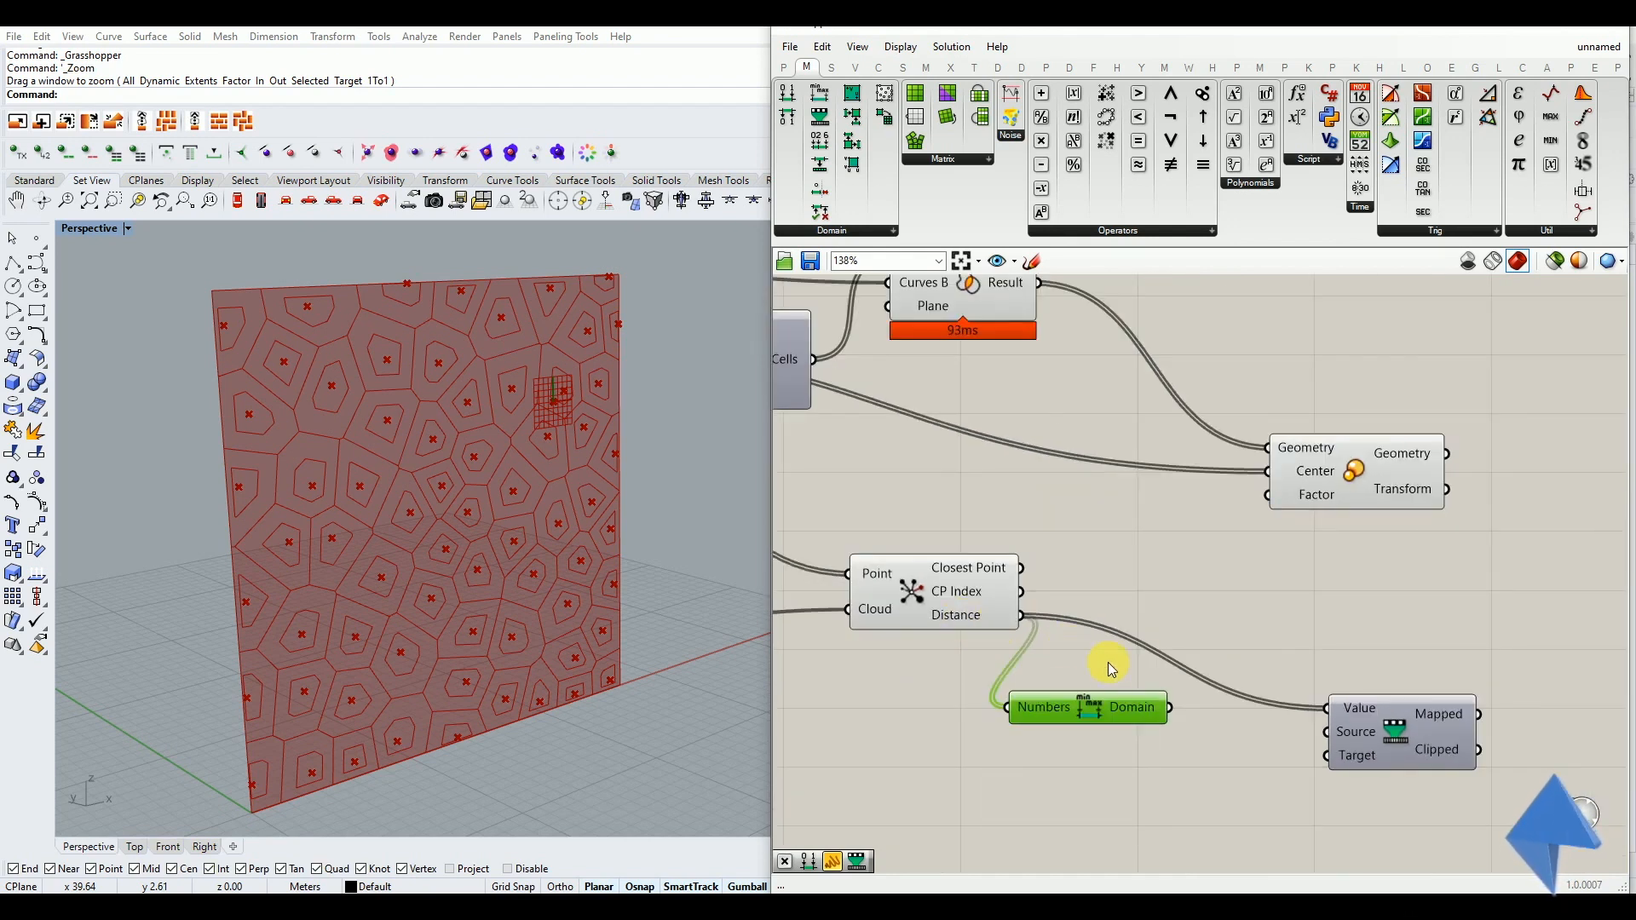
{"action": "mouse_move", "coordinate": [1142, 716]}
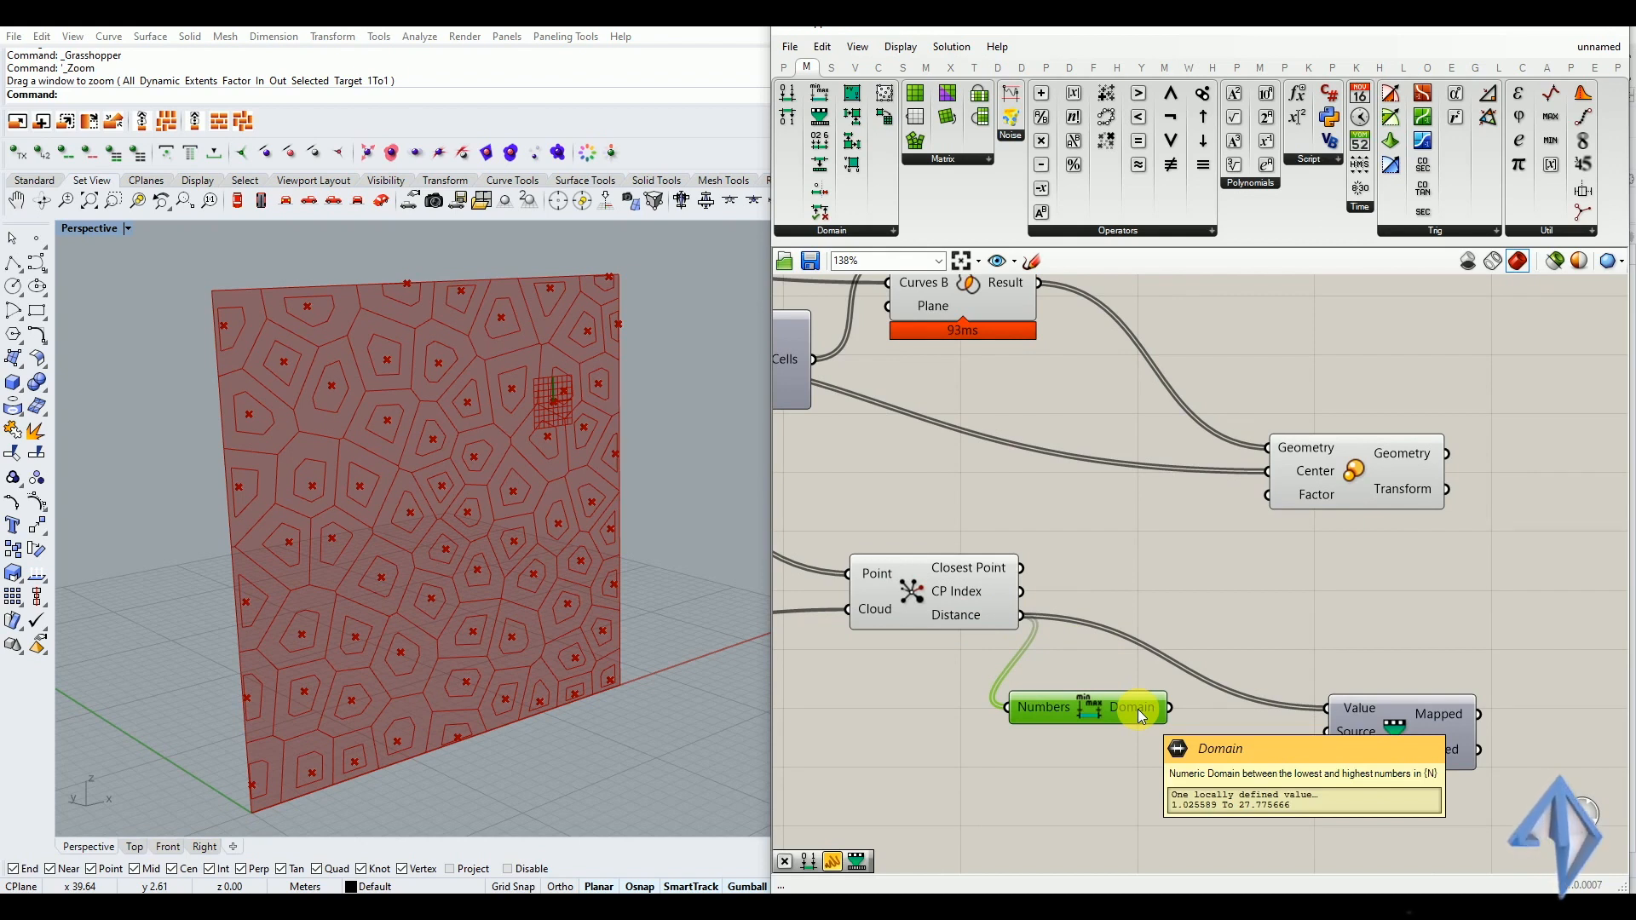
{"action": "left_click_drag", "start_coordinate": [1171, 707], "coordinate": [1273, 745]}
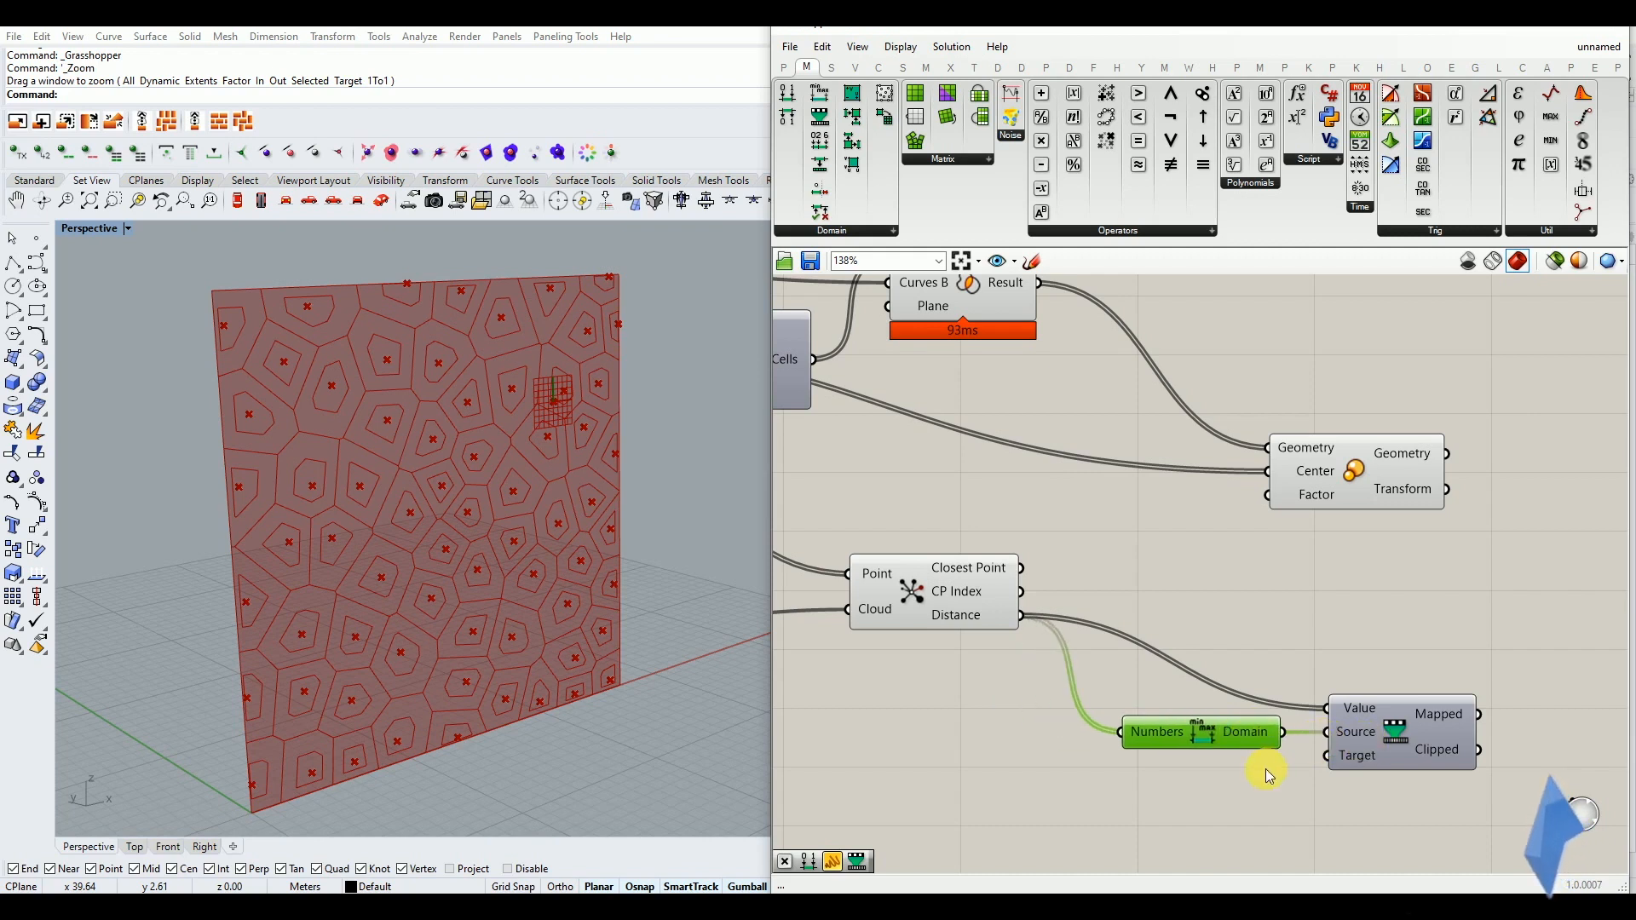
{"action": "left_click", "coordinate": [1357, 745]}
{"action": "scroll", "coordinate": [1234, 729], "scroll_direction": "down", "scroll_amount": 2}
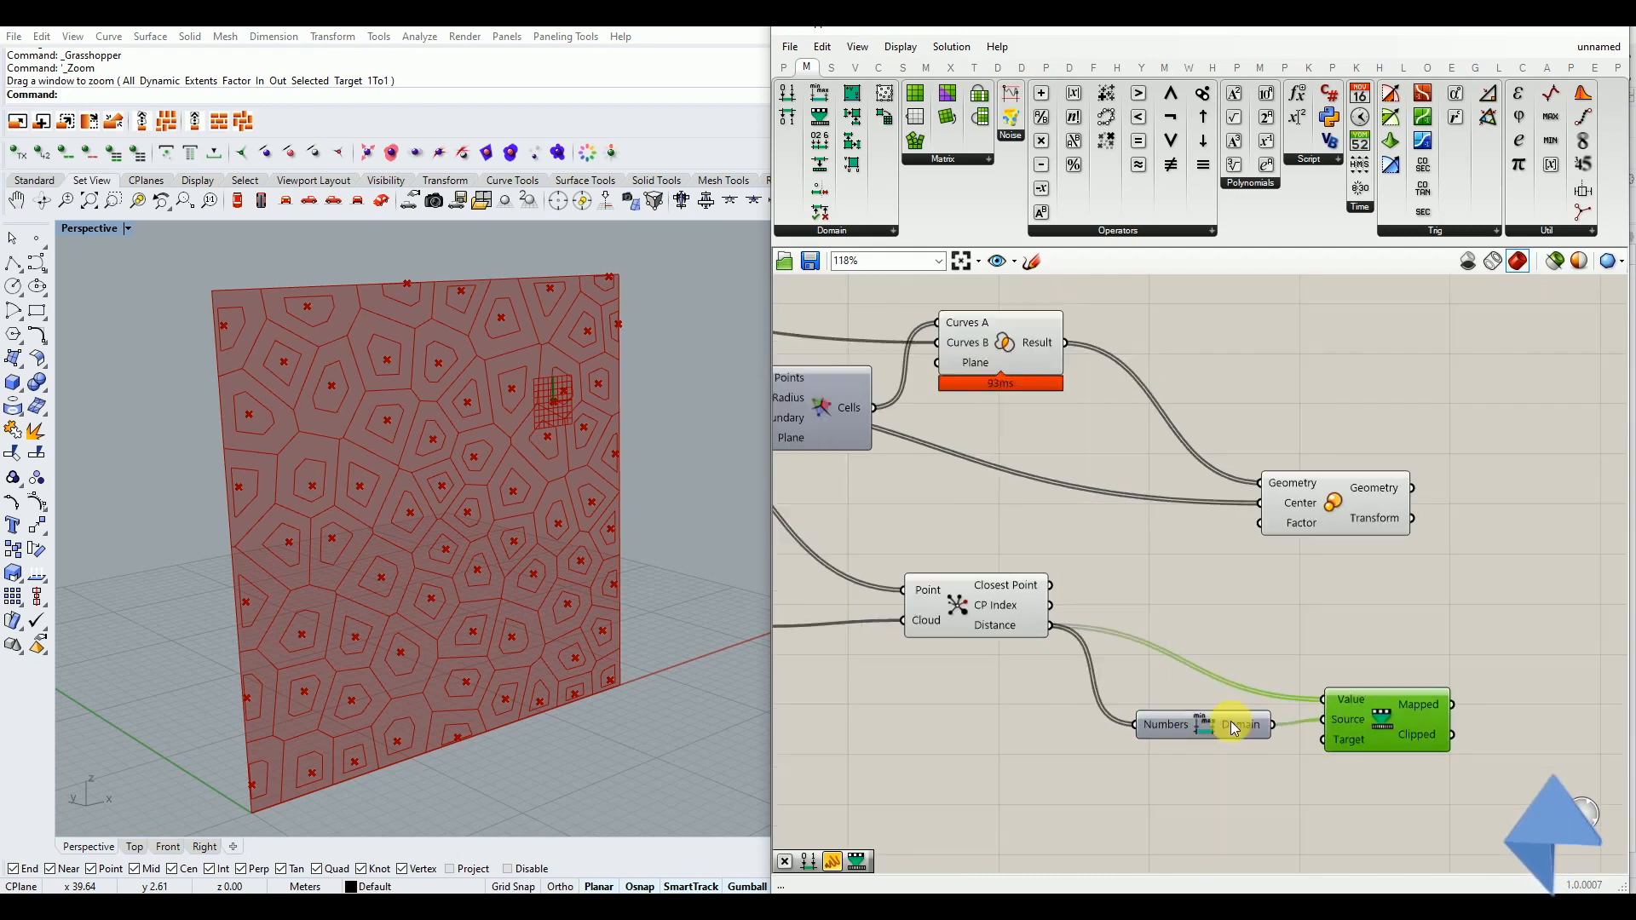
Add a Construct Domain component below Bounds and connect its output to the Target input of Remap Numbers
{"action": "scroll", "coordinate": [1234, 728], "scroll_direction": "up", "scroll_amount": 2}
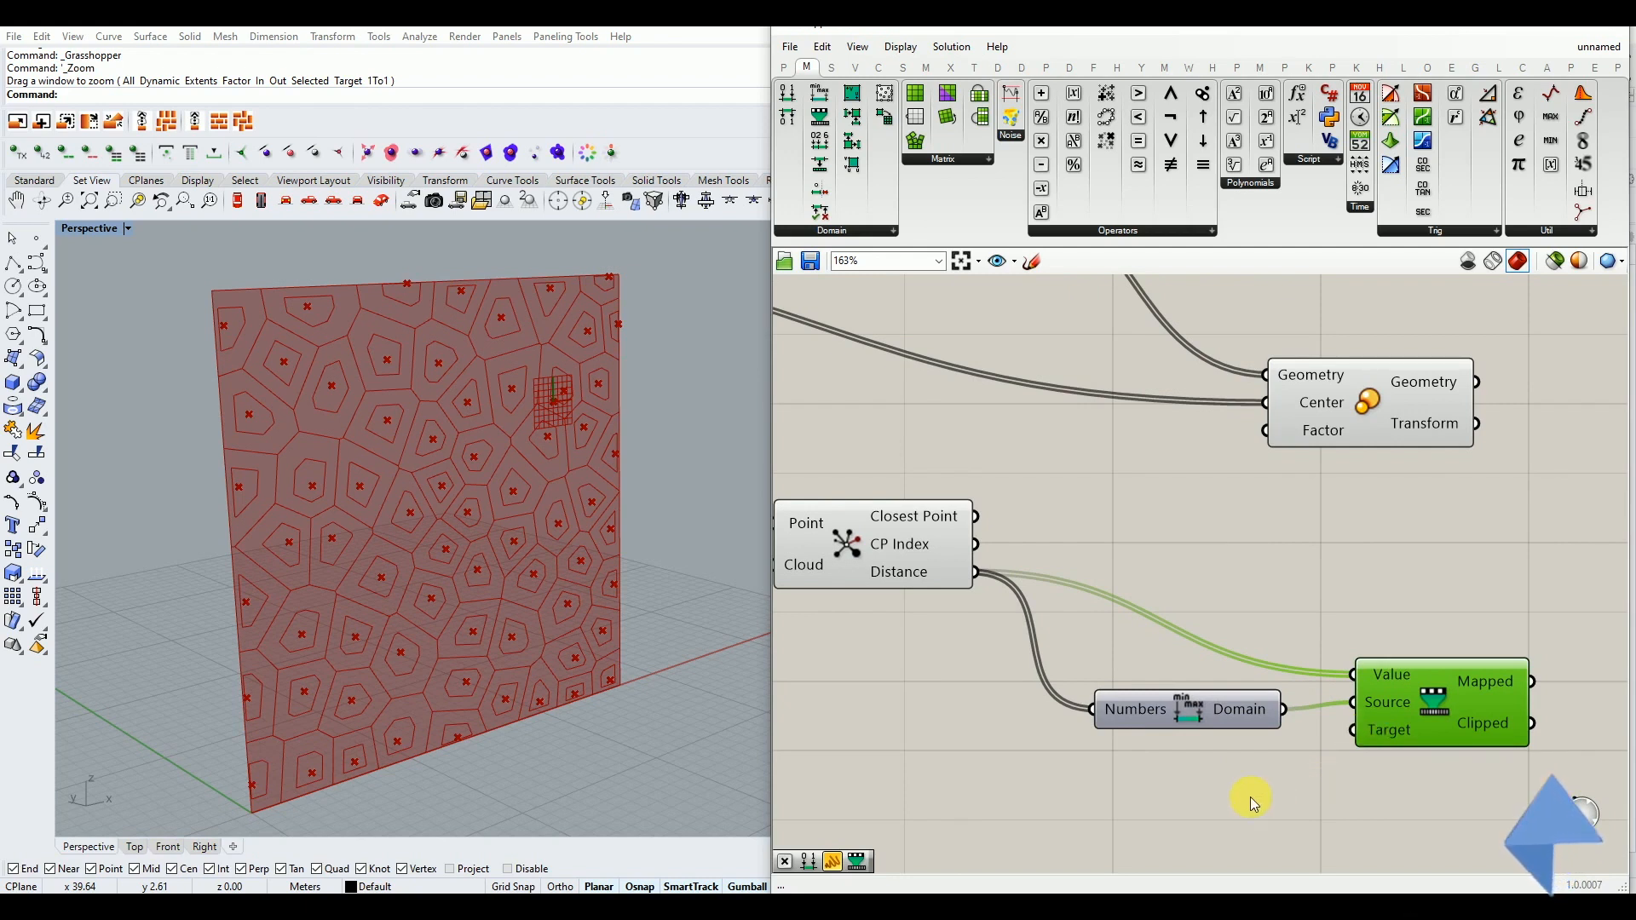
{"action": "left_click", "coordinate": [835, 231]}
{"action": "left_click_drag", "start_coordinate": [844, 268], "coordinate": [1218, 810]}
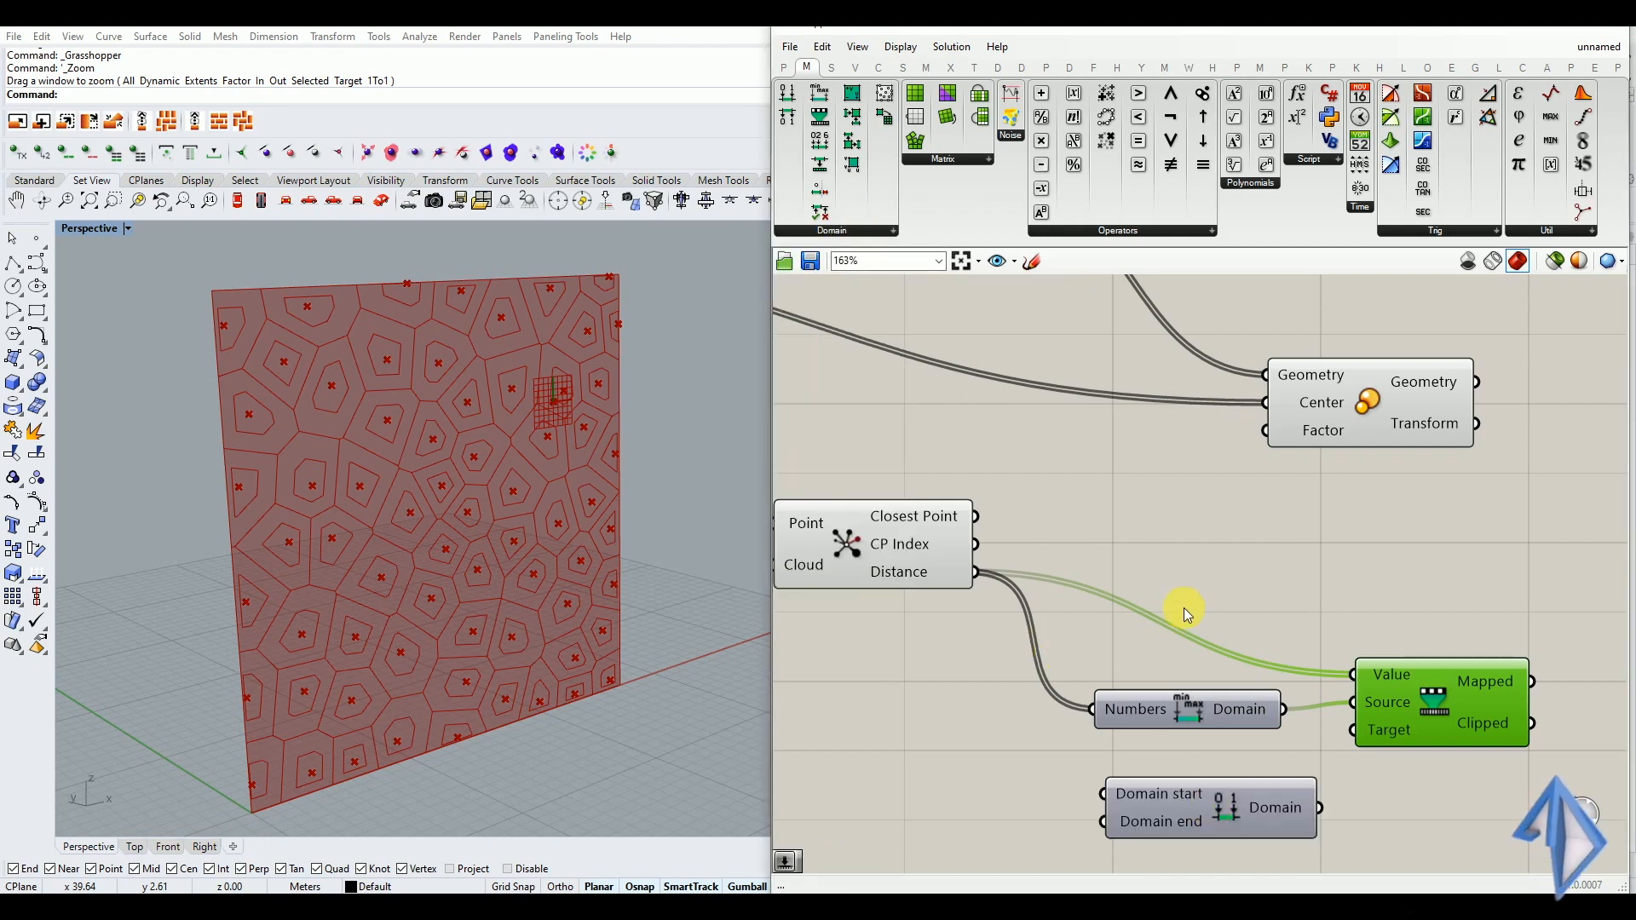
{"action": "double_click", "coordinate": [1198, 583]}
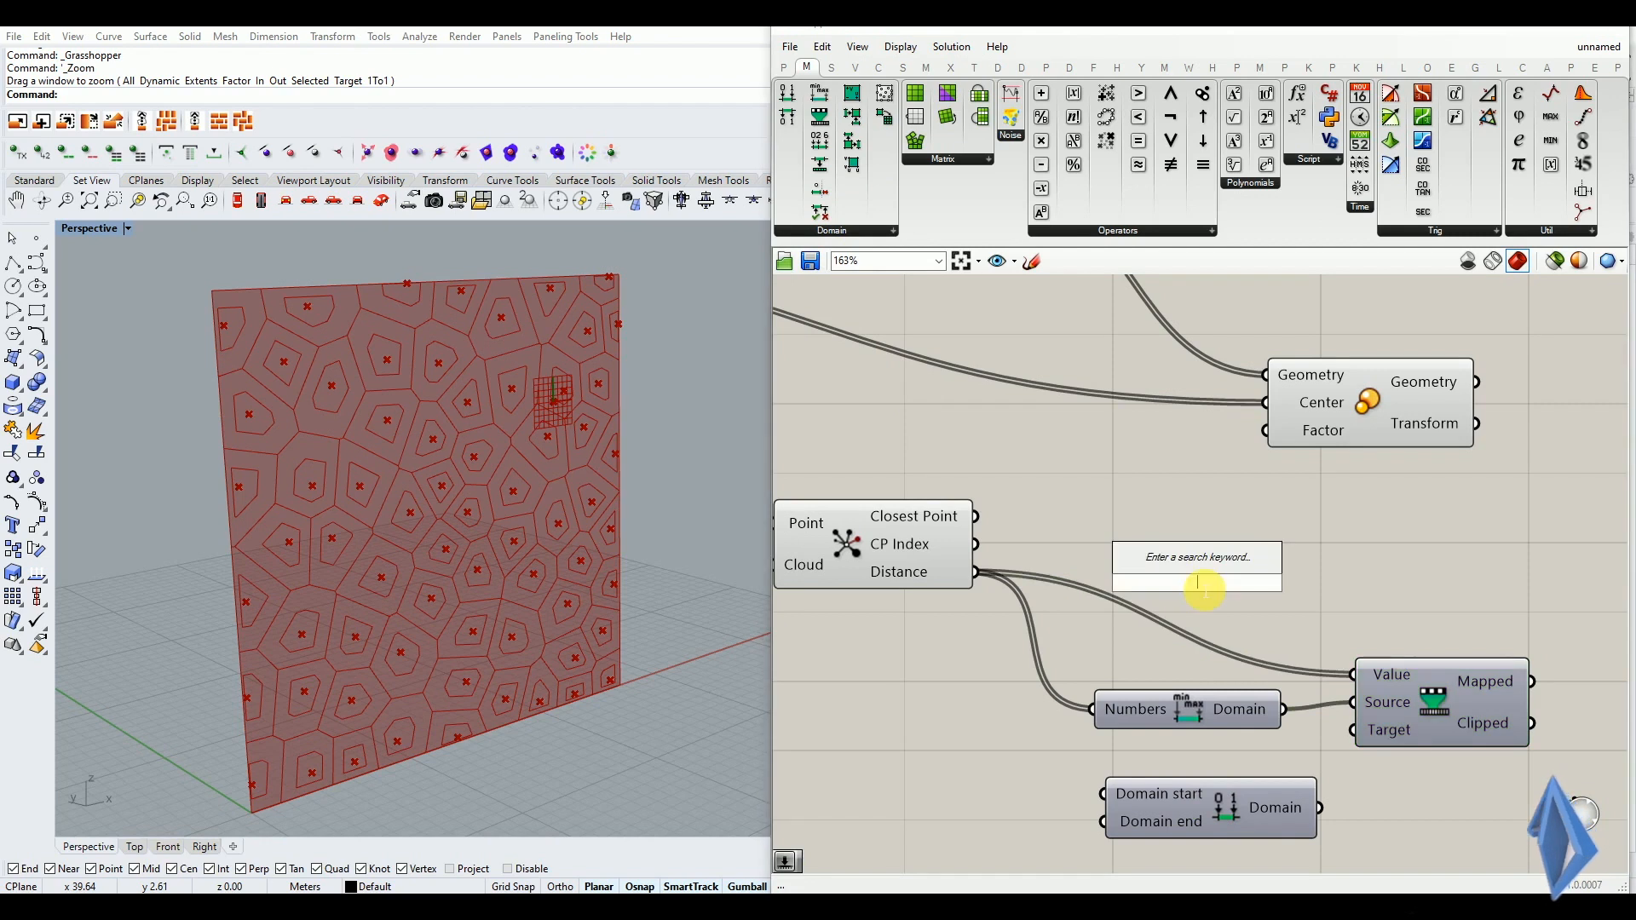
{"action": "left_click", "coordinate": [1231, 621]}
{"action": "scroll", "coordinate": [1241, 553], "scroll_direction": "down", "scroll_amount": 2}
{"action": "scroll", "coordinate": [1235, 688], "scroll_direction": "up", "scroll_amount": 2}
{"action": "left_click_drag", "start_coordinate": [1326, 721], "coordinate": [1366, 652]}
{"action": "left_click", "coordinate": [1231, 709]}
{"action": "scroll", "coordinate": [1230, 709], "scroll_direction": "down", "scroll_amount": 2}
{"action": "scroll", "coordinate": [1214, 704], "scroll_direction": "up", "scroll_amount": 1}
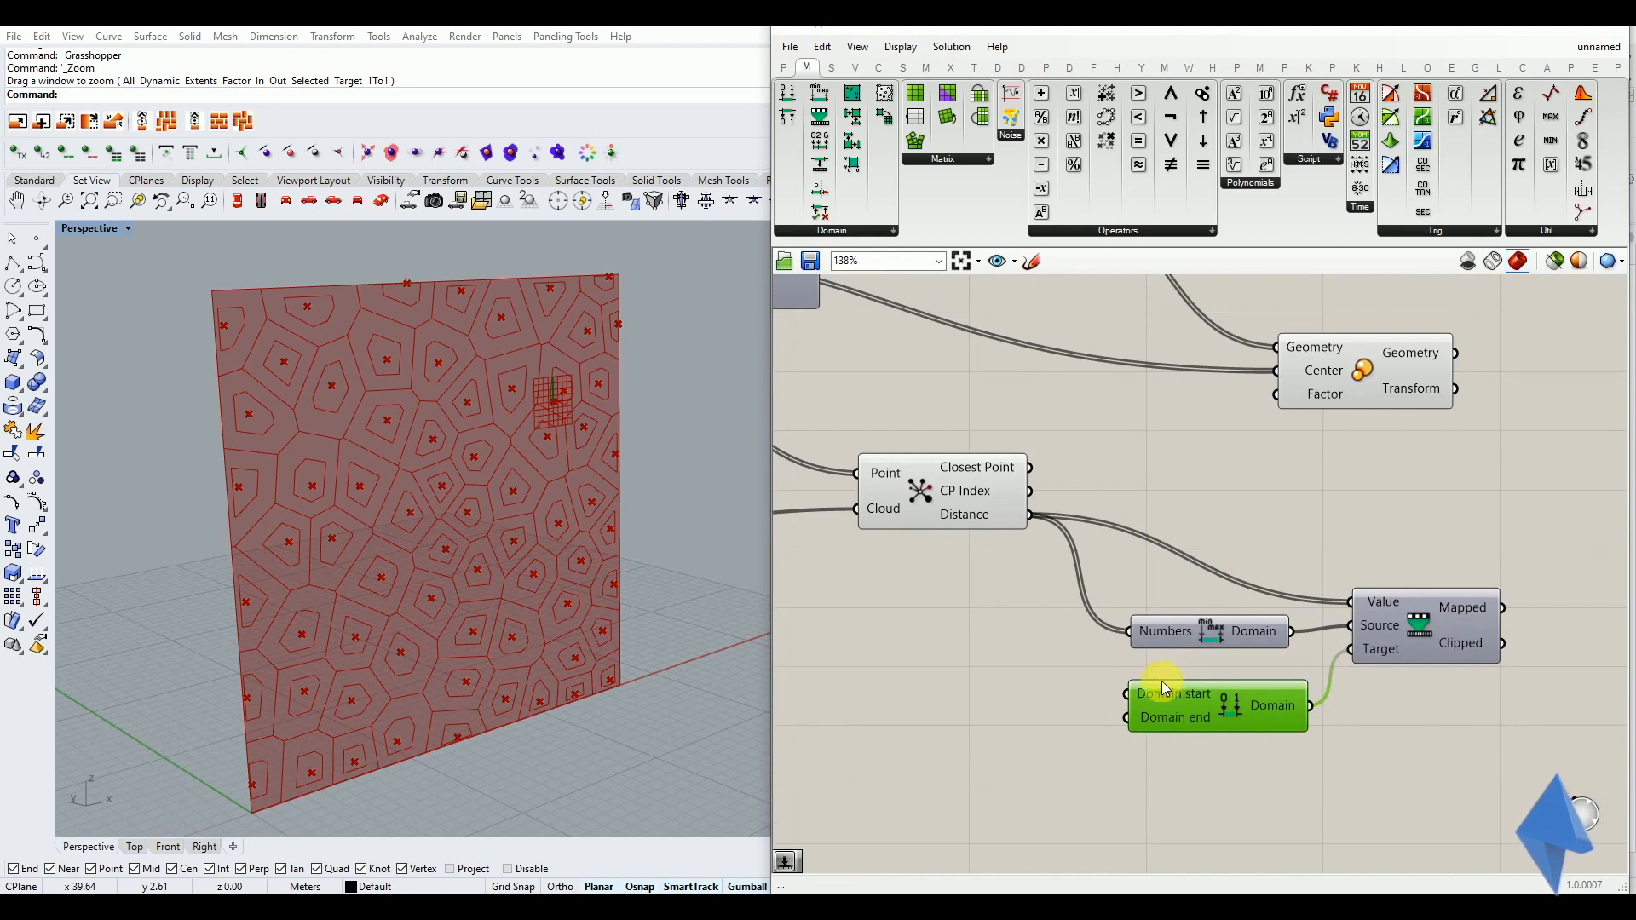
Add a 0.05 number slider beside Construct Domain, duplicate it, and set the pair to 0.01 and 0.09
{"action": "double_click", "coordinate": [984, 709]}
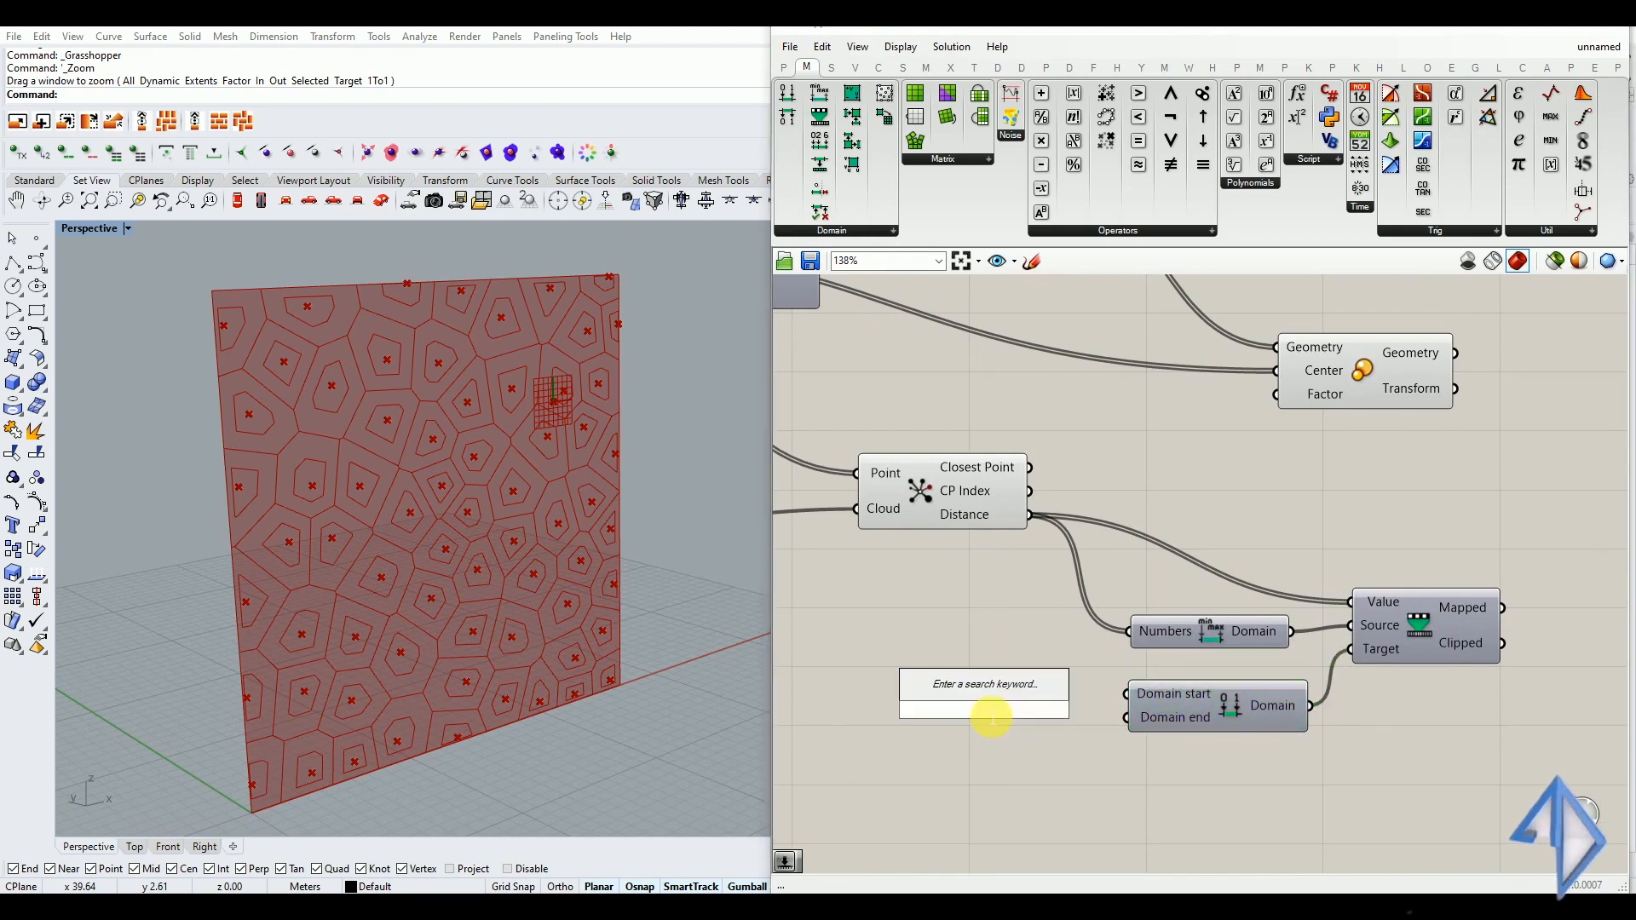
{"action": "type", "text": "0.05"}
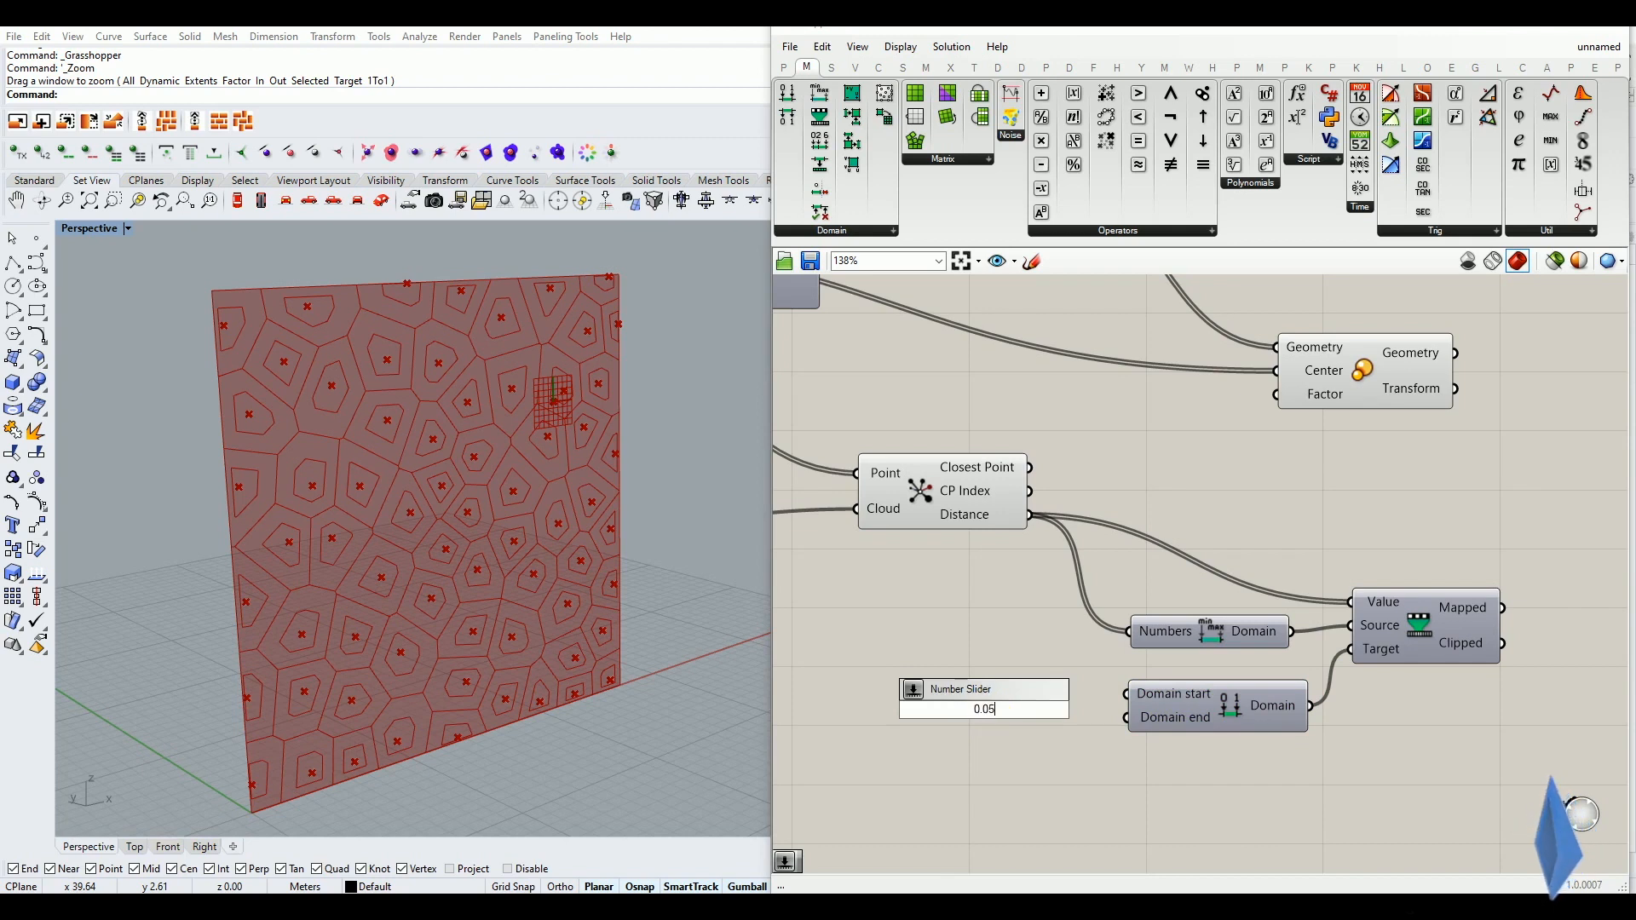
{"action": "key", "text": "Return"}
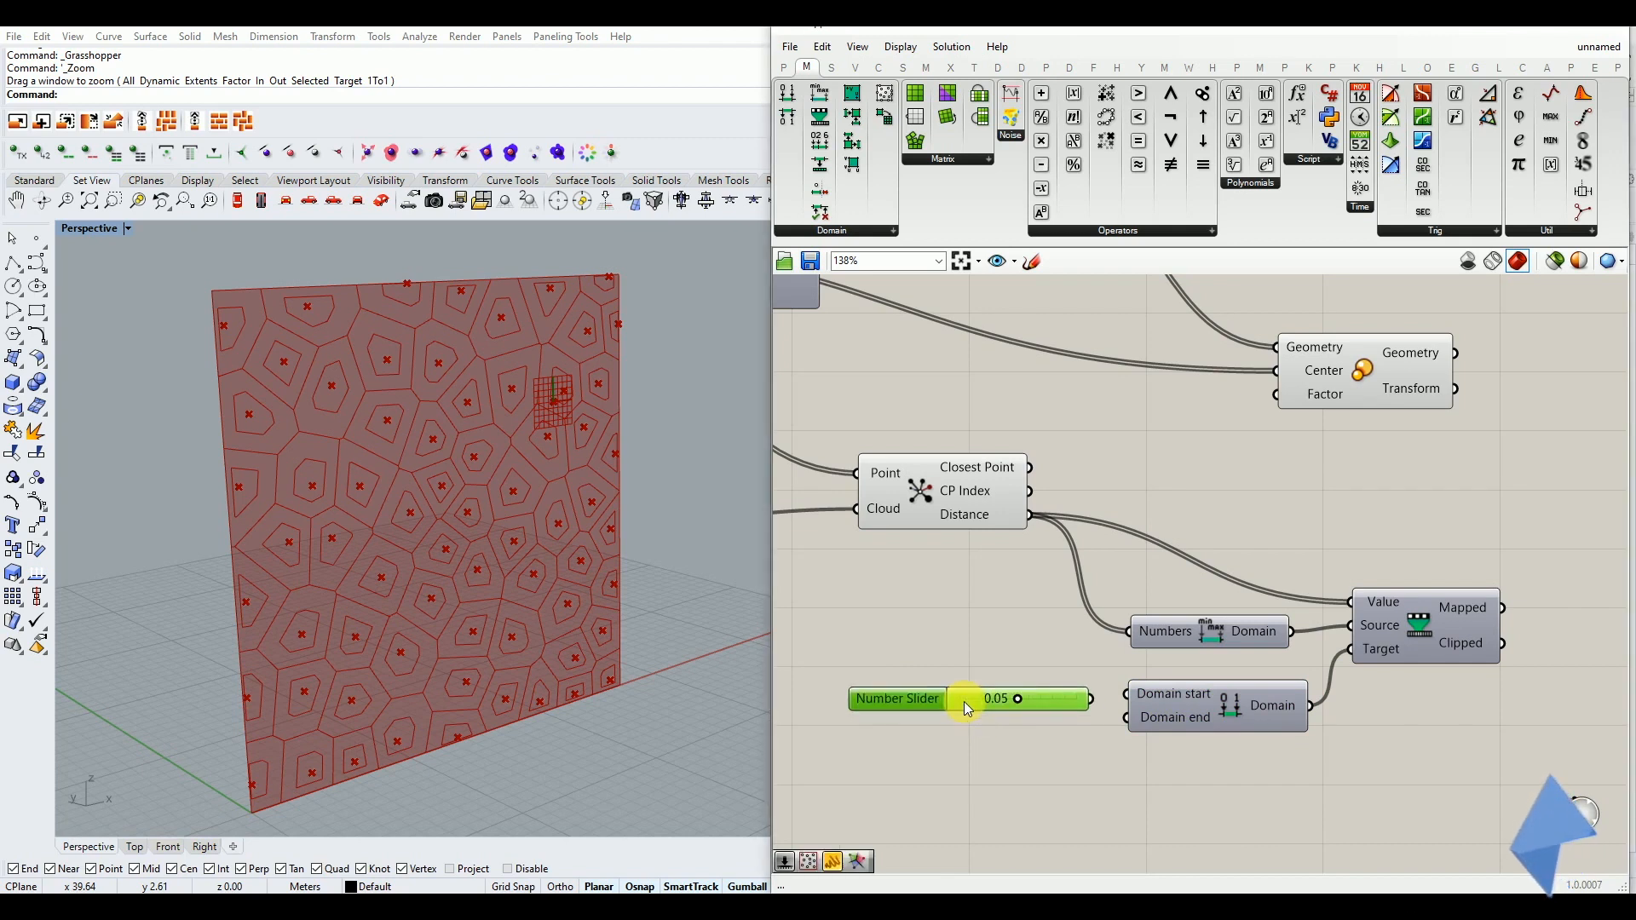
{"action": "left_click_drag", "start_coordinate": [964, 703], "coordinate": [1074, 729], "text": "alt"}
{"action": "left_click", "coordinate": [993, 780]}
{"action": "scroll", "coordinate": [1019, 733], "scroll_direction": "up", "scroll_amount": 3}
{"action": "left_click_drag", "start_coordinate": [1012, 681], "coordinate": [950, 682]}
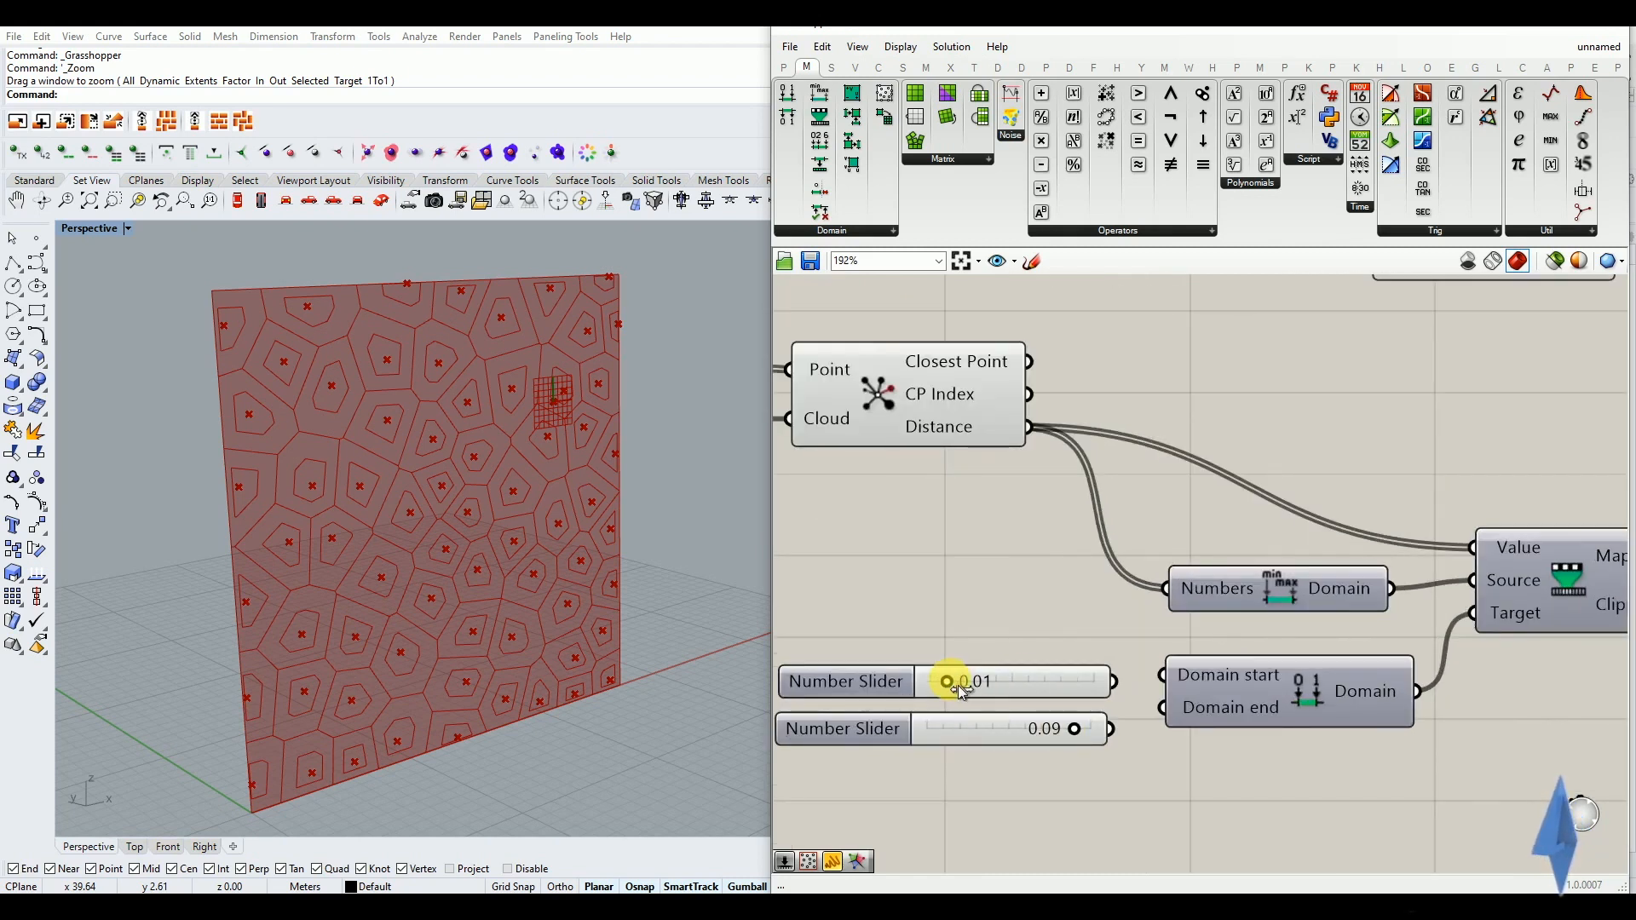
Set the accuracy of both number sliders to three digits
{"action": "double_click", "coordinate": [877, 682]}
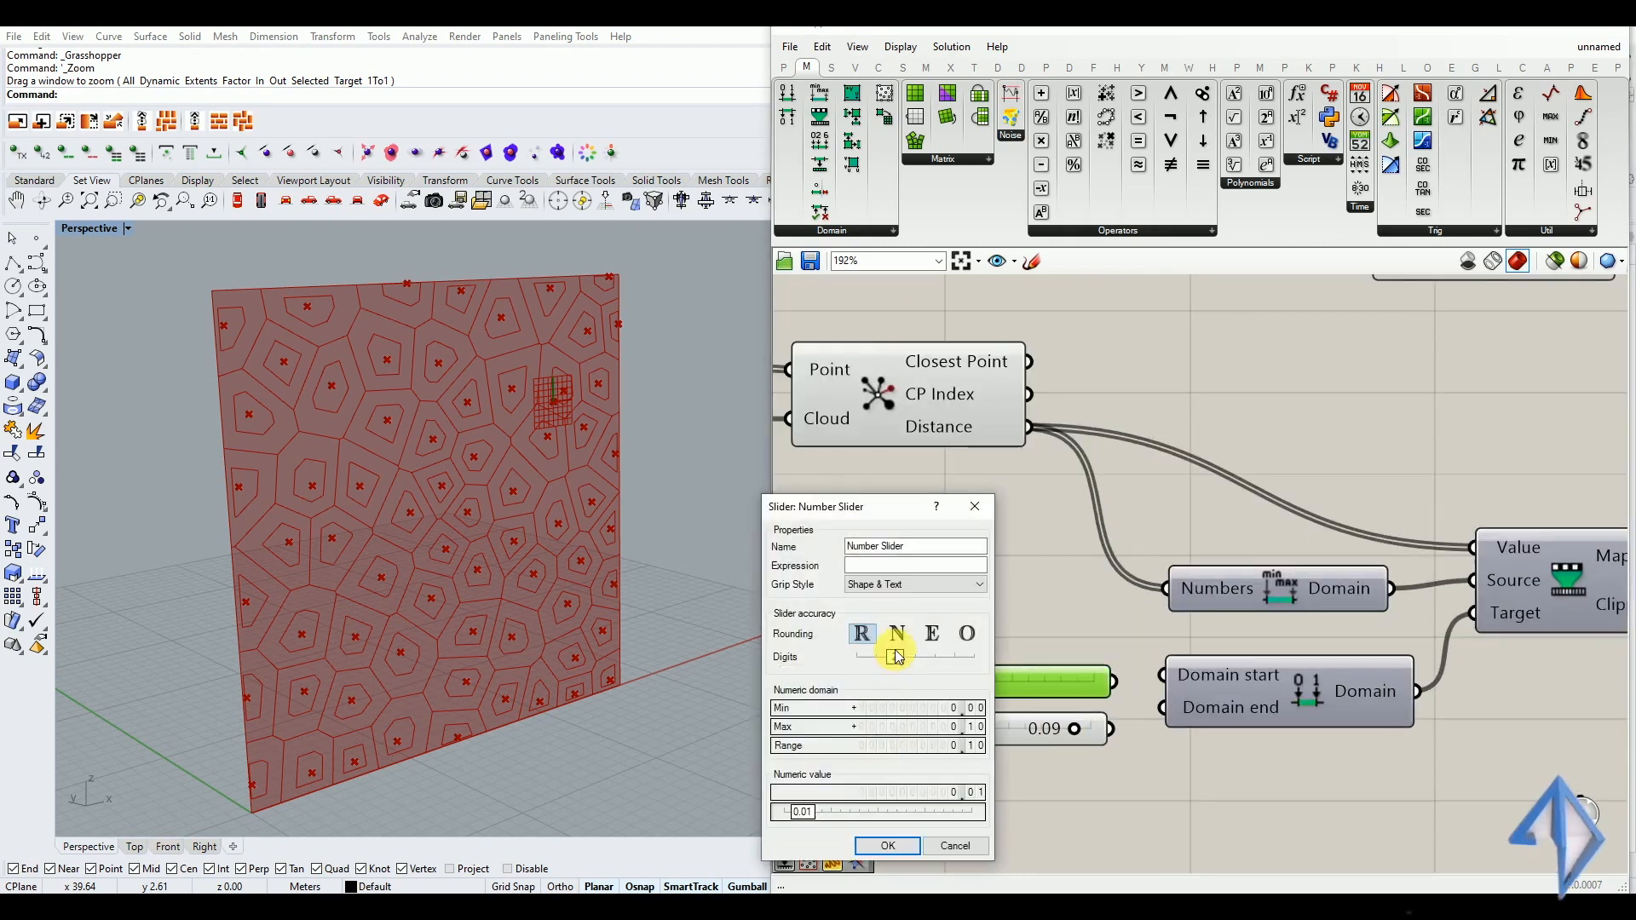
{"action": "left_click_drag", "start_coordinate": [893, 657], "coordinate": [911, 657]}
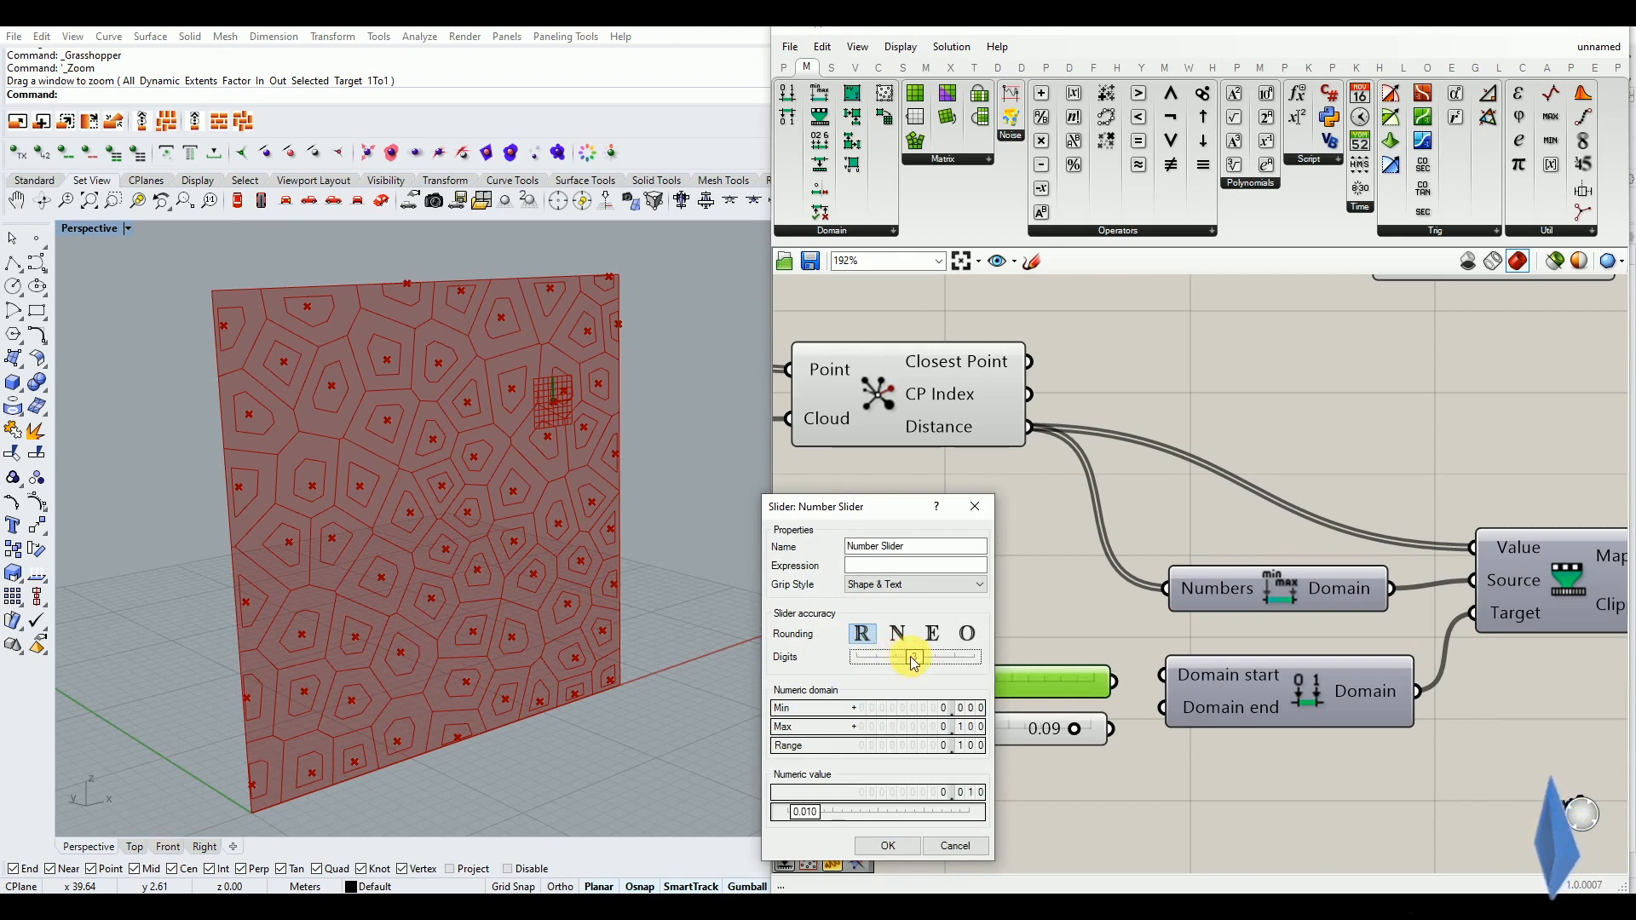
{"action": "left_click", "coordinate": [882, 846]}
{"action": "double_click", "coordinate": [841, 731]}
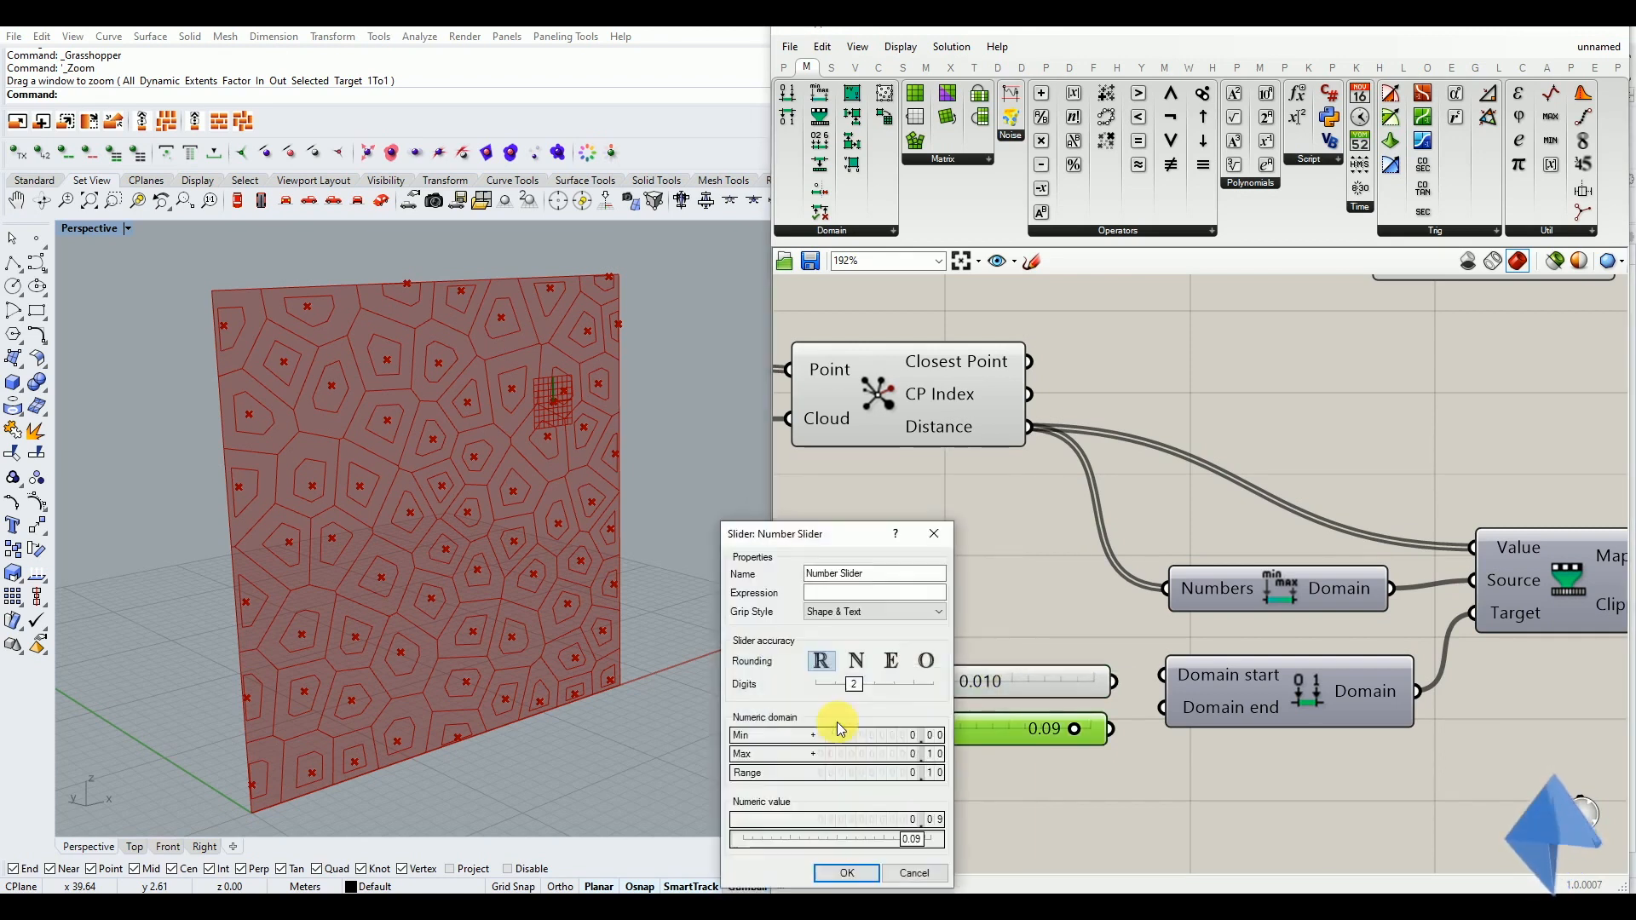
{"action": "left_click_drag", "start_coordinate": [859, 687], "coordinate": [877, 686]}
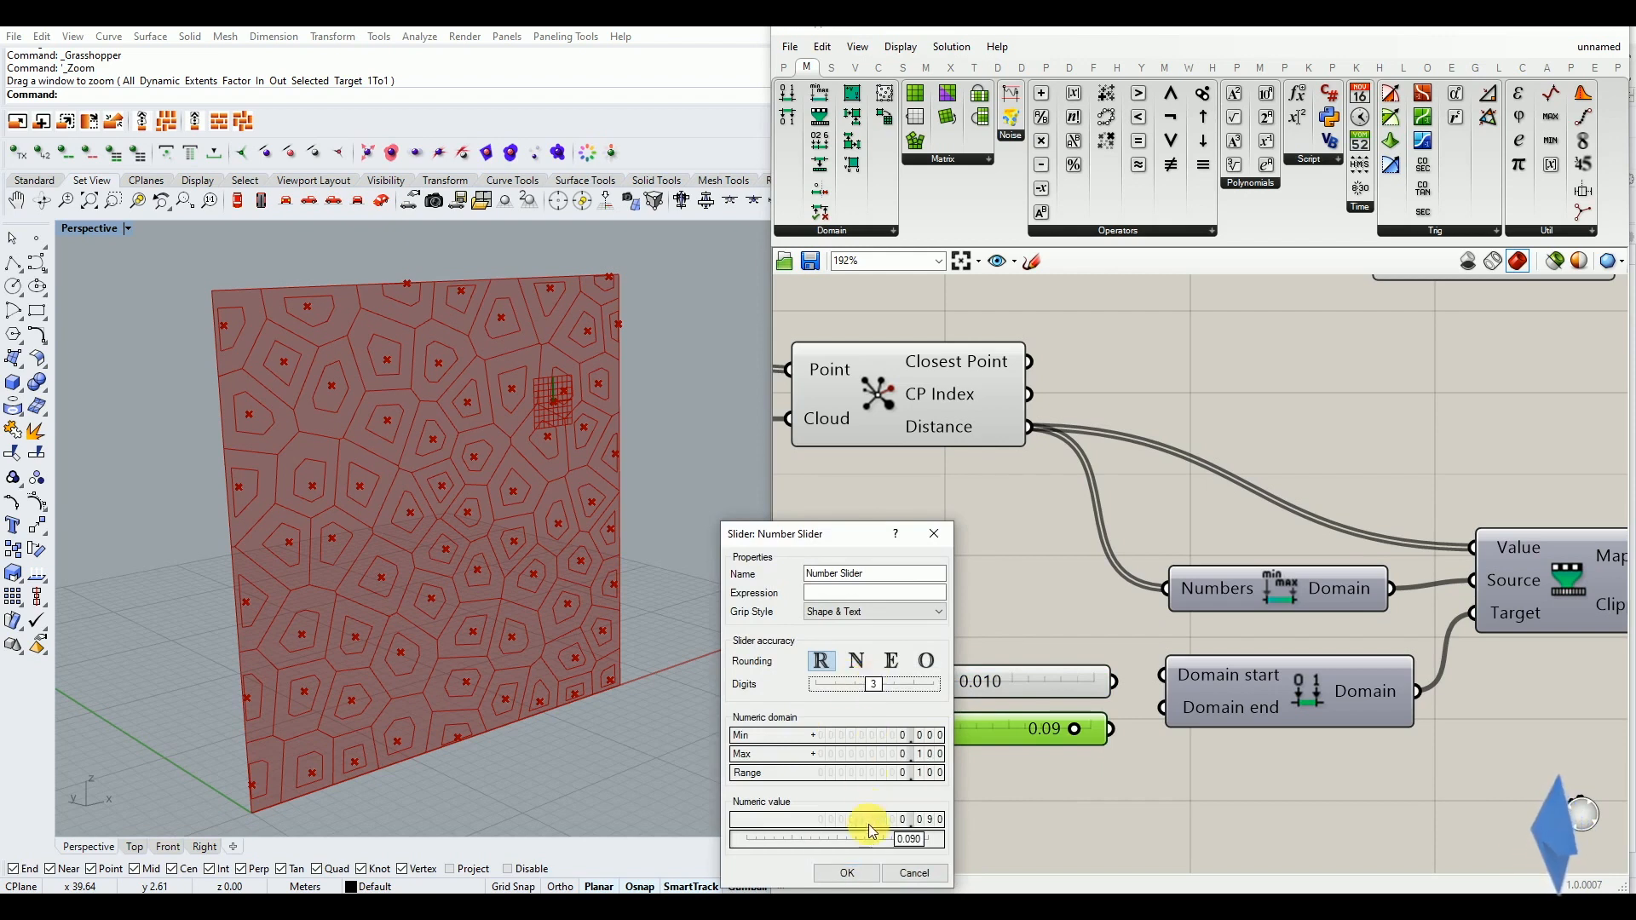
{"action": "left_click", "coordinate": [847, 873]}
Connect the two sliders to Domain start and Domain end and set them to 0.030 and 0.062
{"action": "left_click_drag", "start_coordinate": [1123, 682], "coordinate": [1163, 676]}
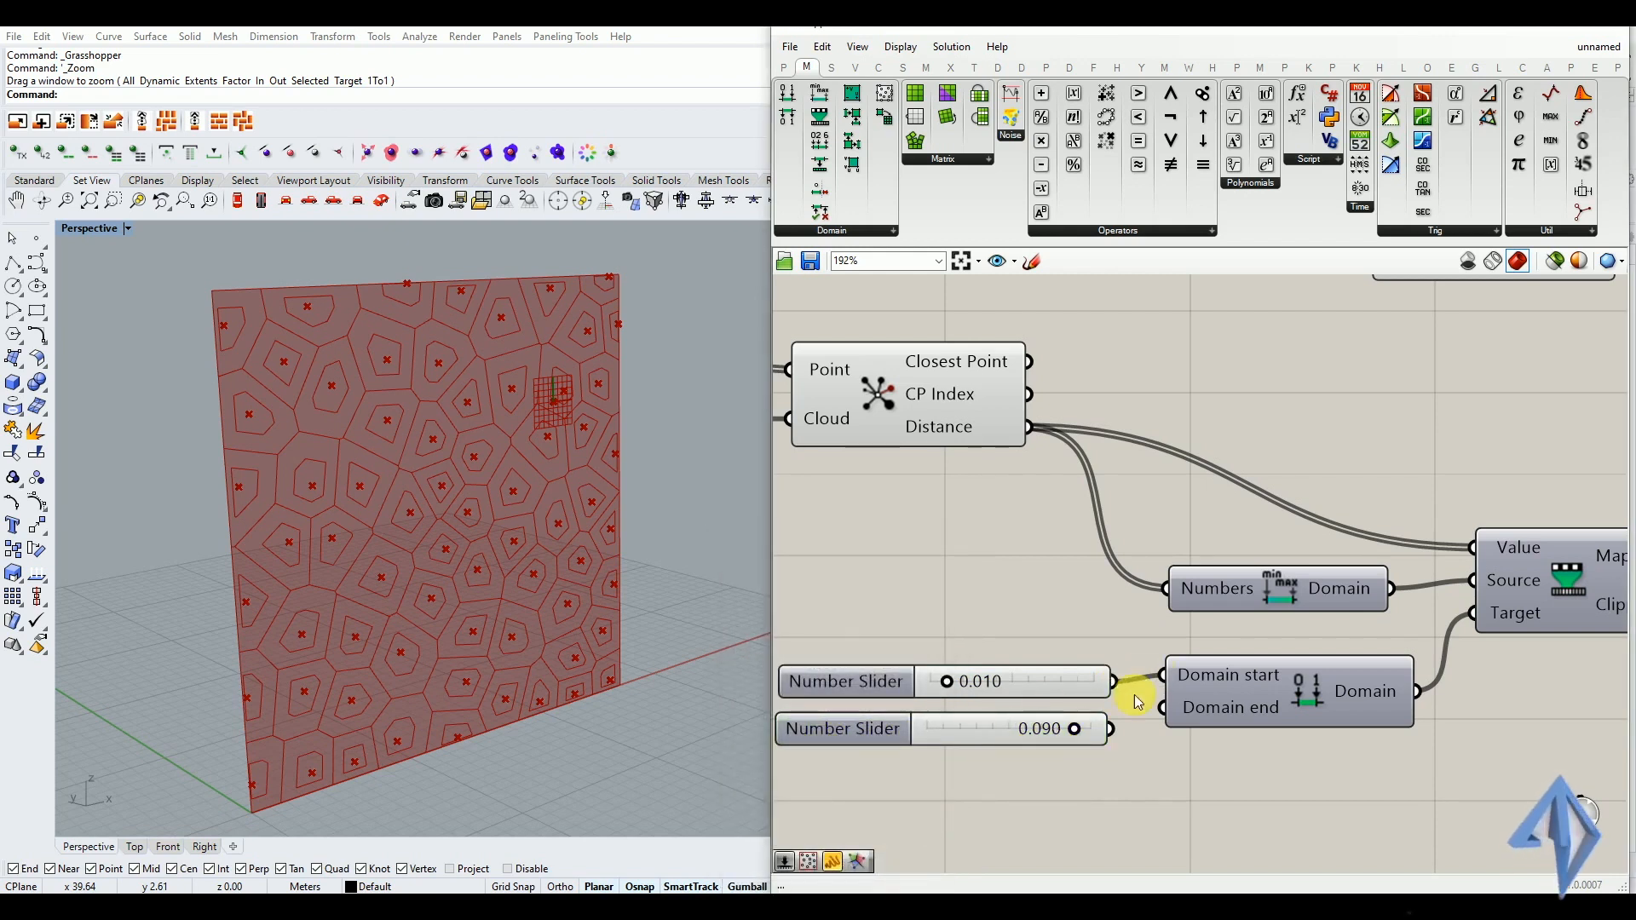
{"action": "left_click_drag", "start_coordinate": [1112, 729], "coordinate": [1164, 708]}
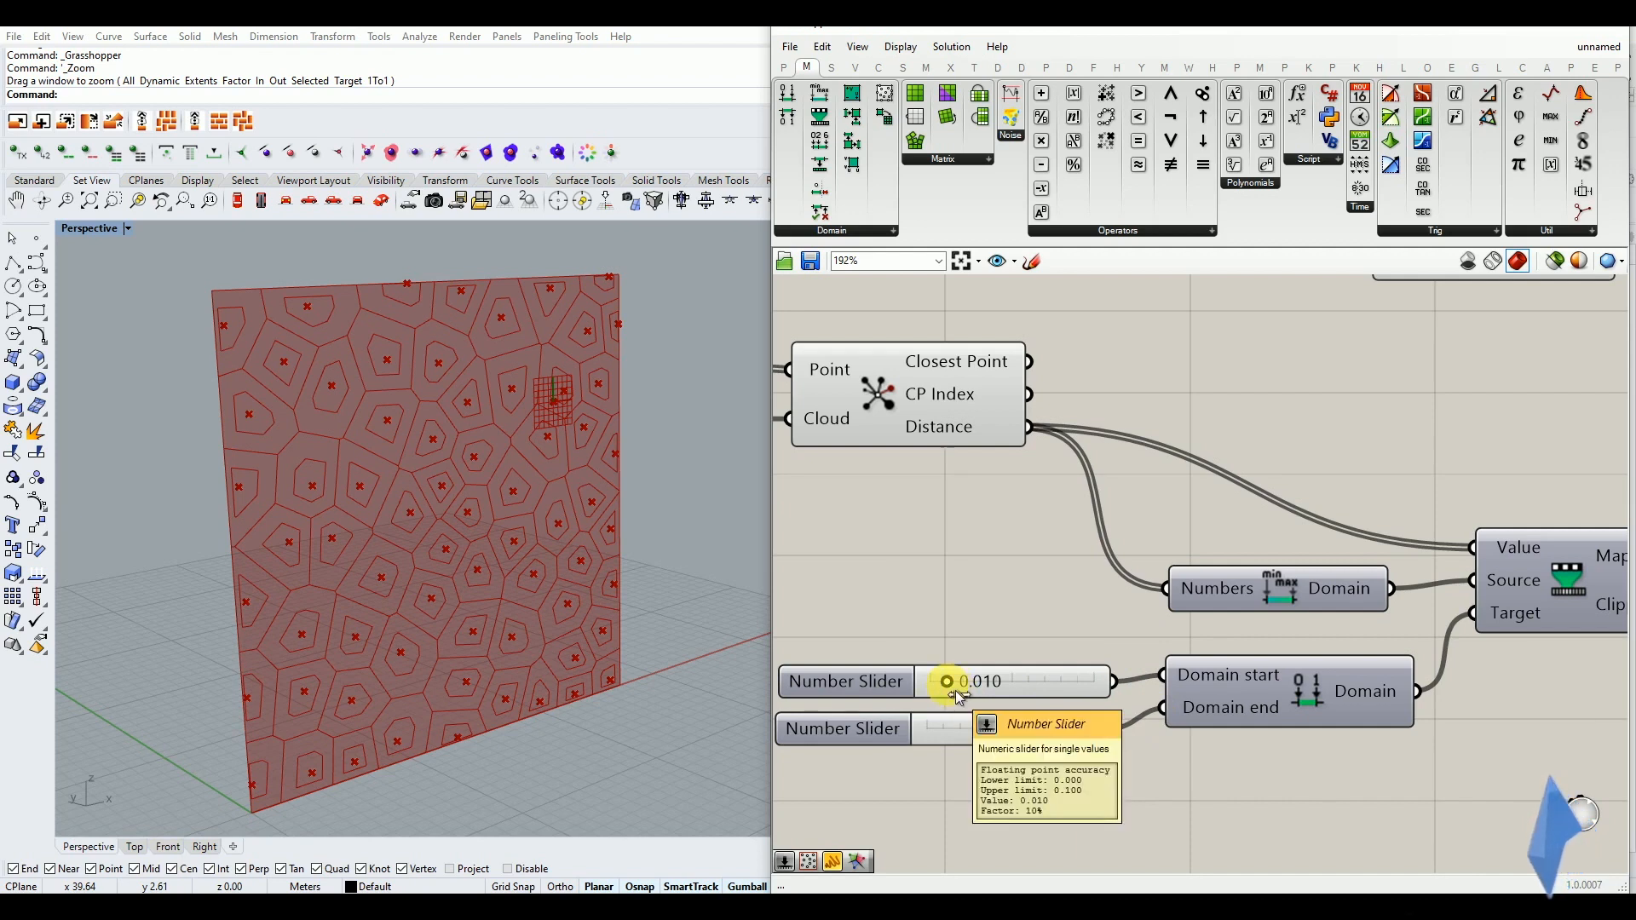
{"action": "left_click_drag", "start_coordinate": [959, 697], "coordinate": [970, 695]}
{"action": "left_click_drag", "start_coordinate": [1075, 730], "coordinate": [990, 704]}
{"action": "left_click_drag", "start_coordinate": [1009, 733], "coordinate": [1011, 734]}
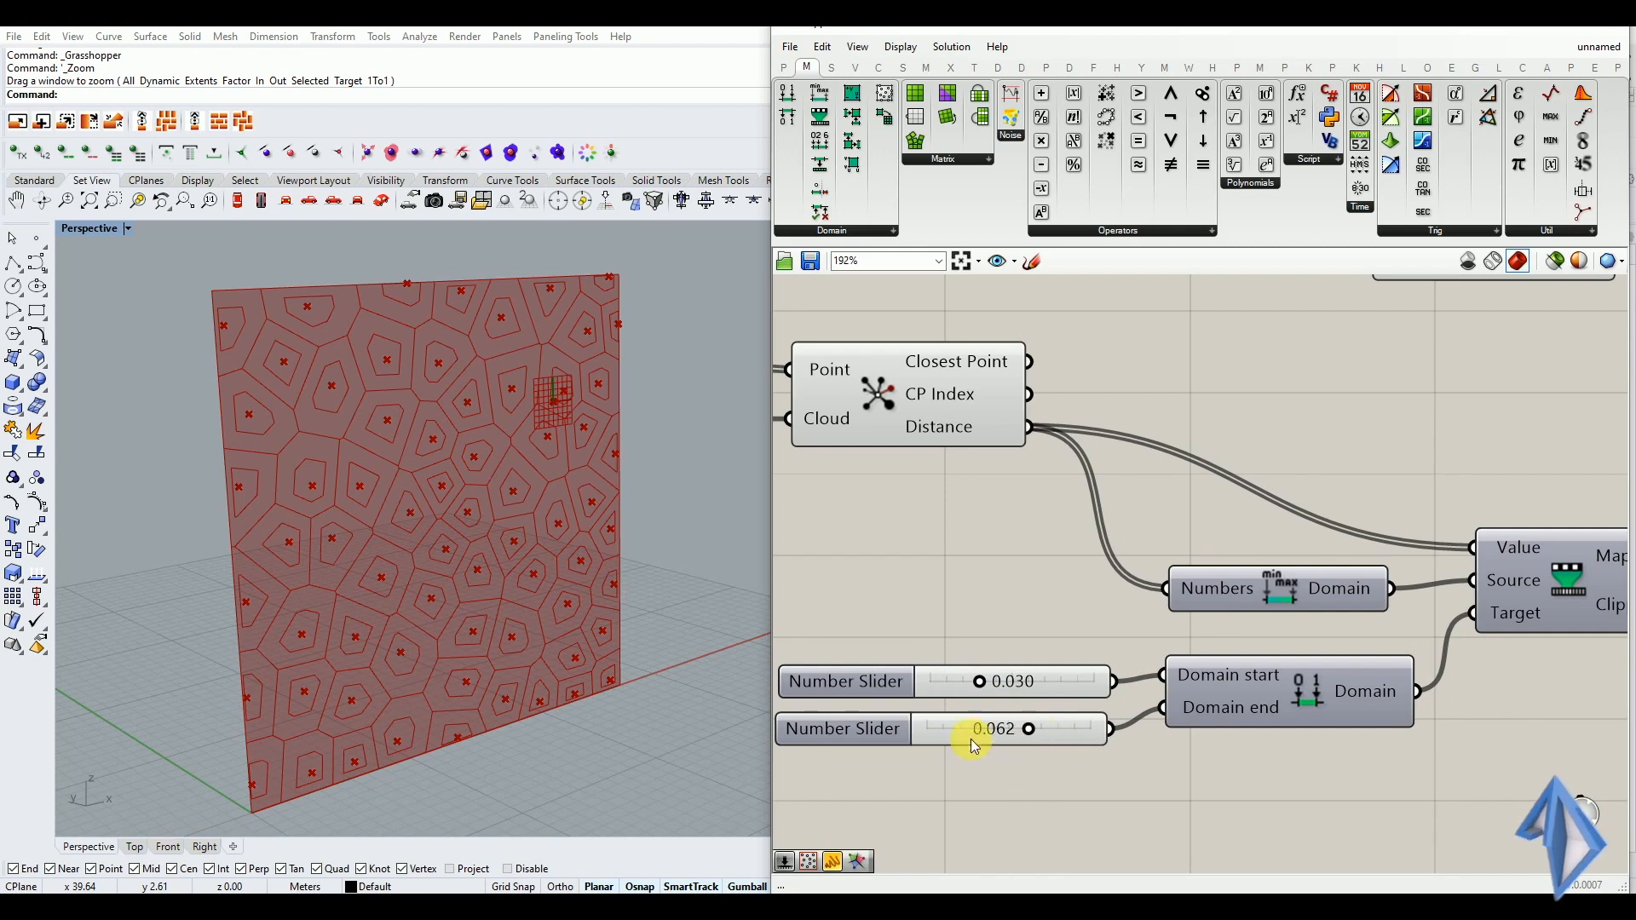
Move the Scale component farther along the canvas and connect the Mapped output of Remap Numbers to its Factor input
{"action": "scroll", "coordinate": [956, 732], "scroll_direction": "down", "scroll_amount": 5}
{"action": "left_click_drag", "start_coordinate": [1244, 477], "coordinate": [1496, 525]}
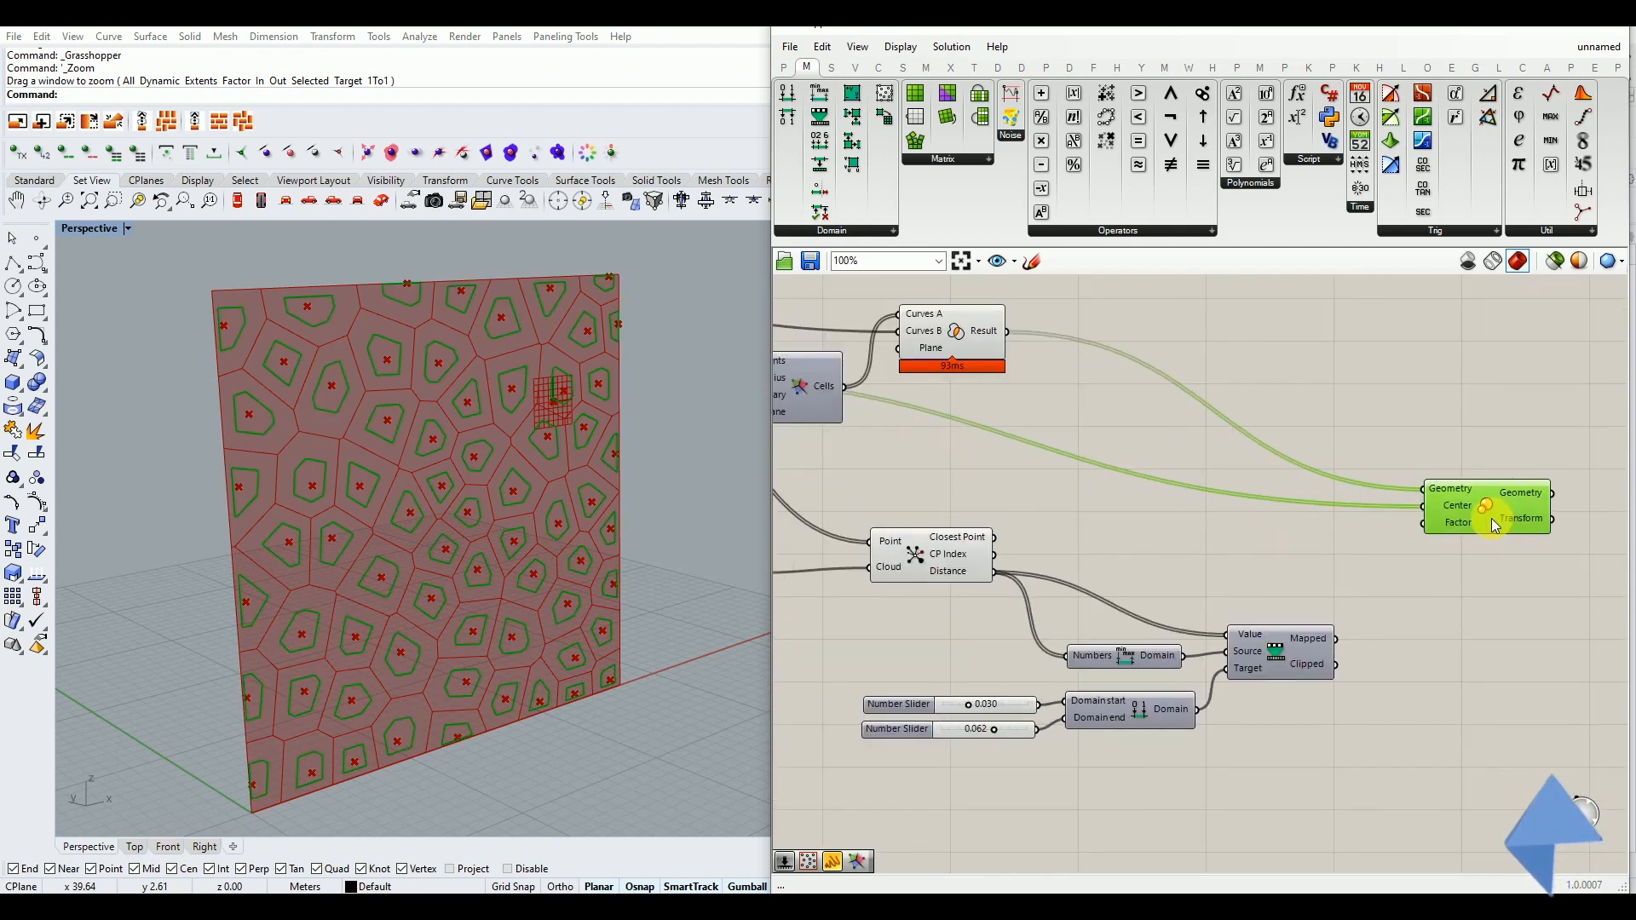
{"action": "left_click_drag", "start_coordinate": [1493, 523], "coordinate": [1492, 523]}
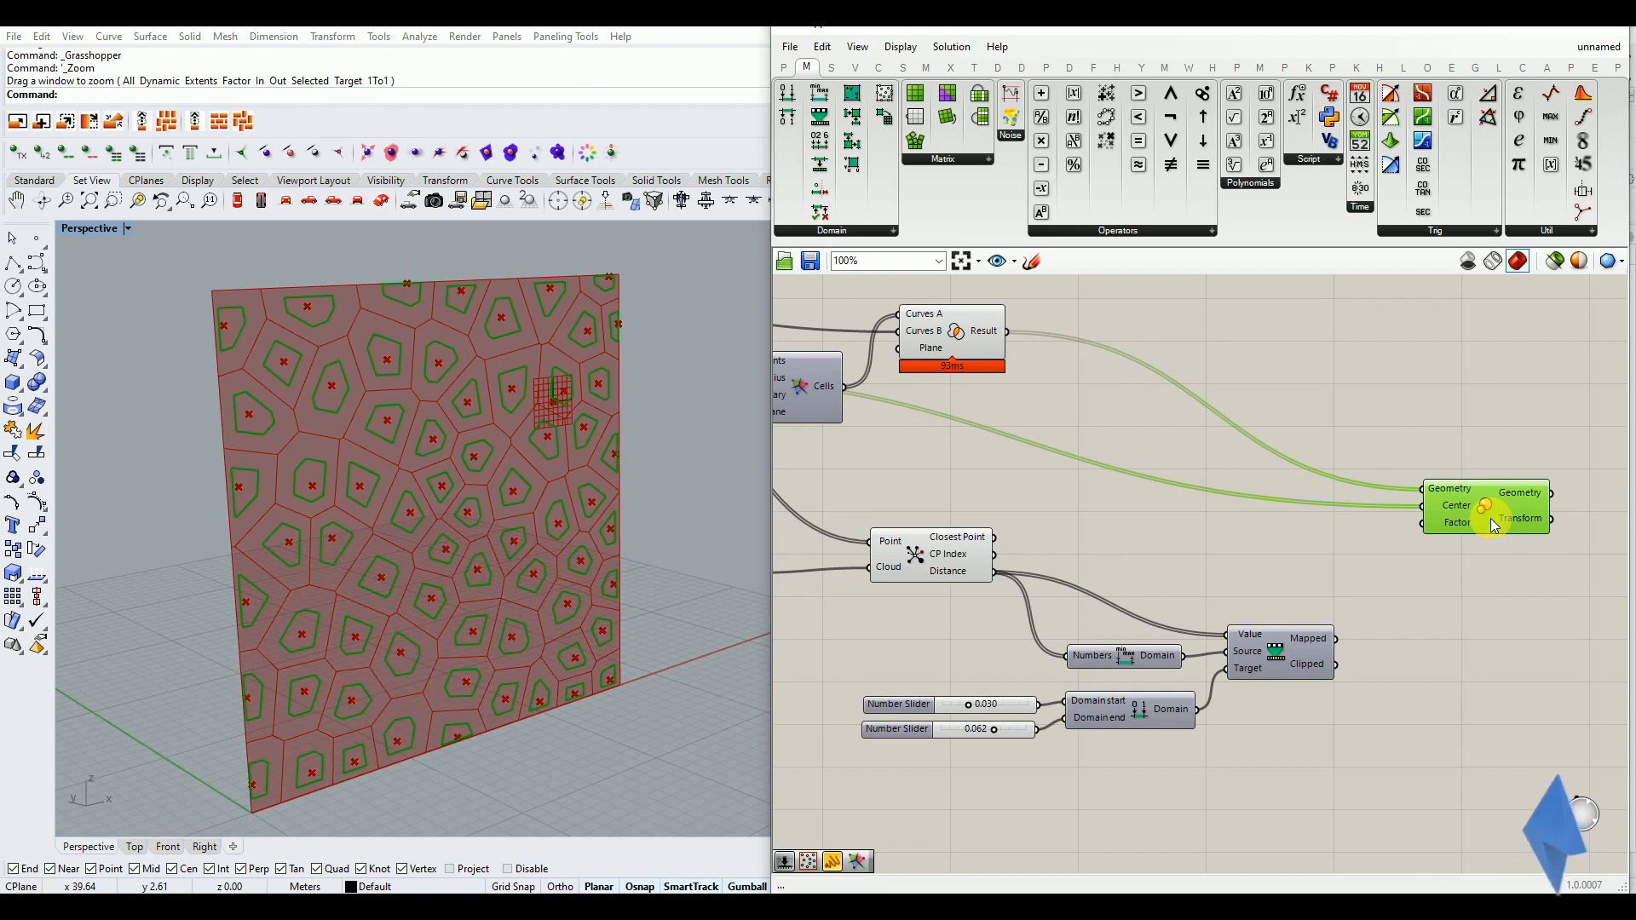
{"action": "scroll", "coordinate": [1452, 546], "scroll_direction": "up", "scroll_amount": 2}
{"action": "left_click", "coordinate": [1364, 641]}
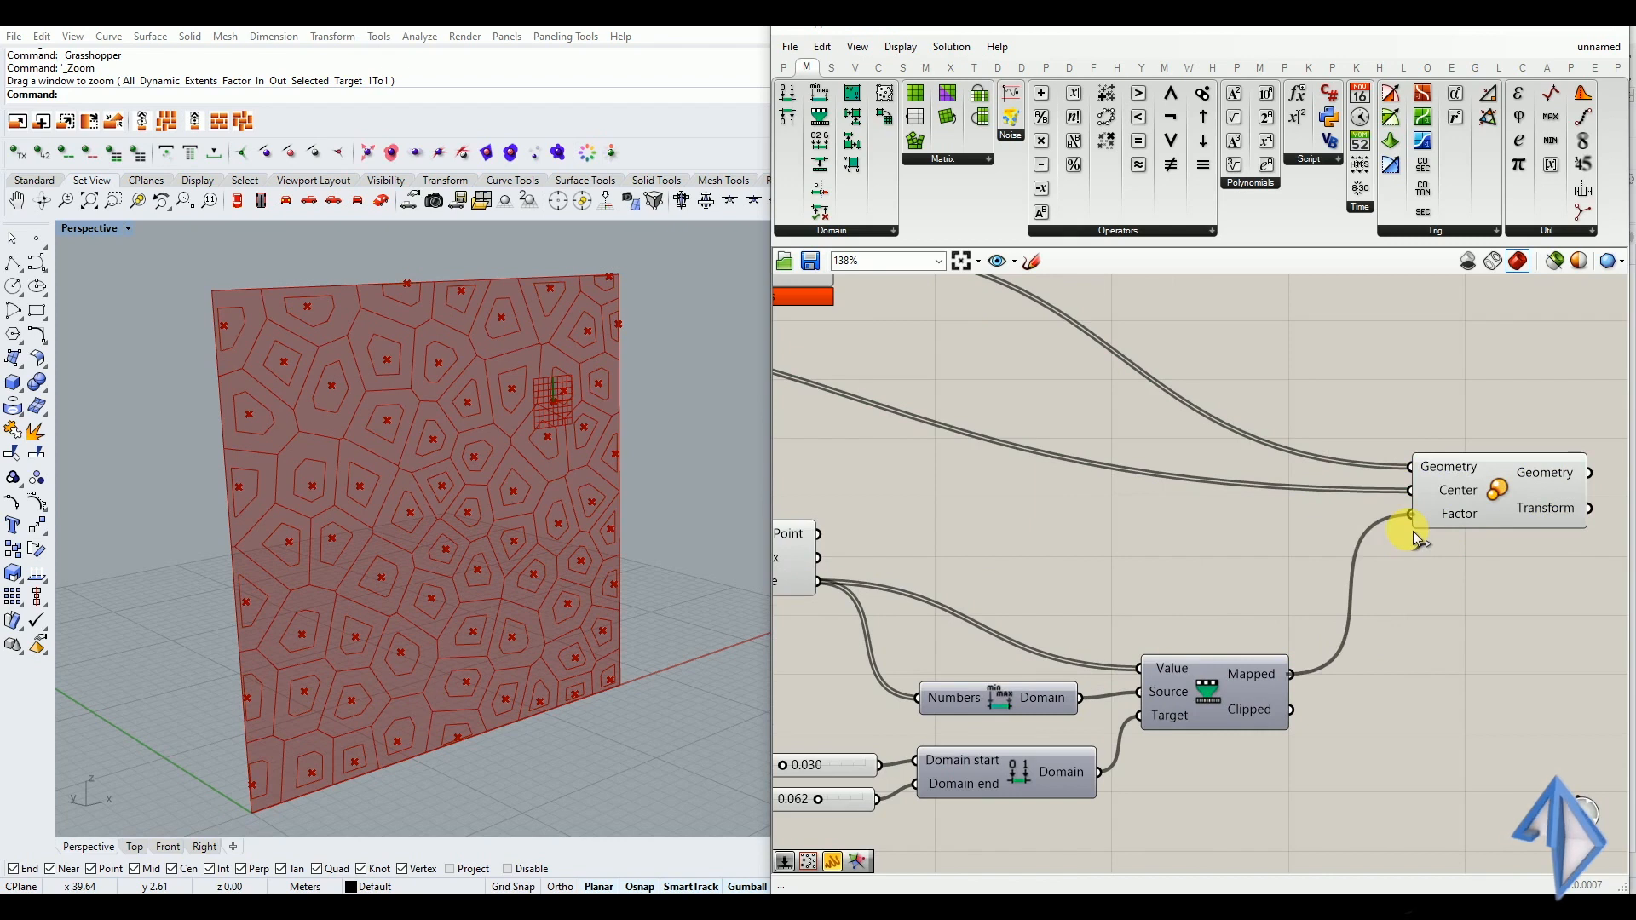
Raise the Domain start slider to 0.096 and the Domain end slider to 0.098 to enlarge the scaled cells
{"action": "scroll", "coordinate": [1405, 591], "scroll_direction": "down", "scroll_amount": 2}
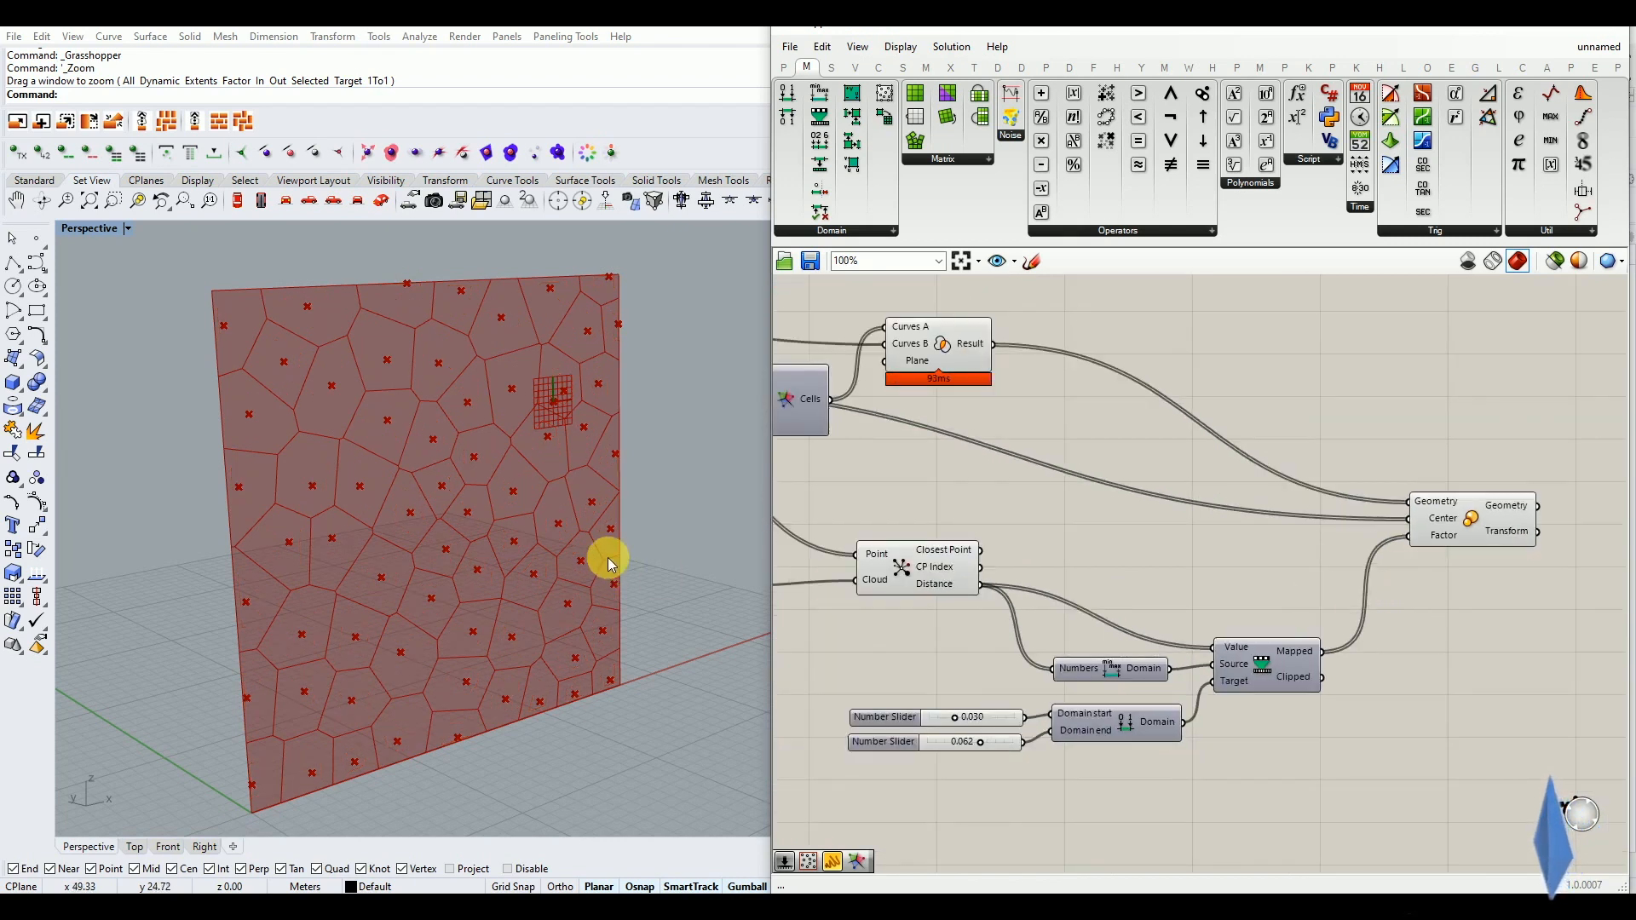
{"action": "right_click_drag", "start_coordinate": [610, 558], "coordinate": [629, 572]}
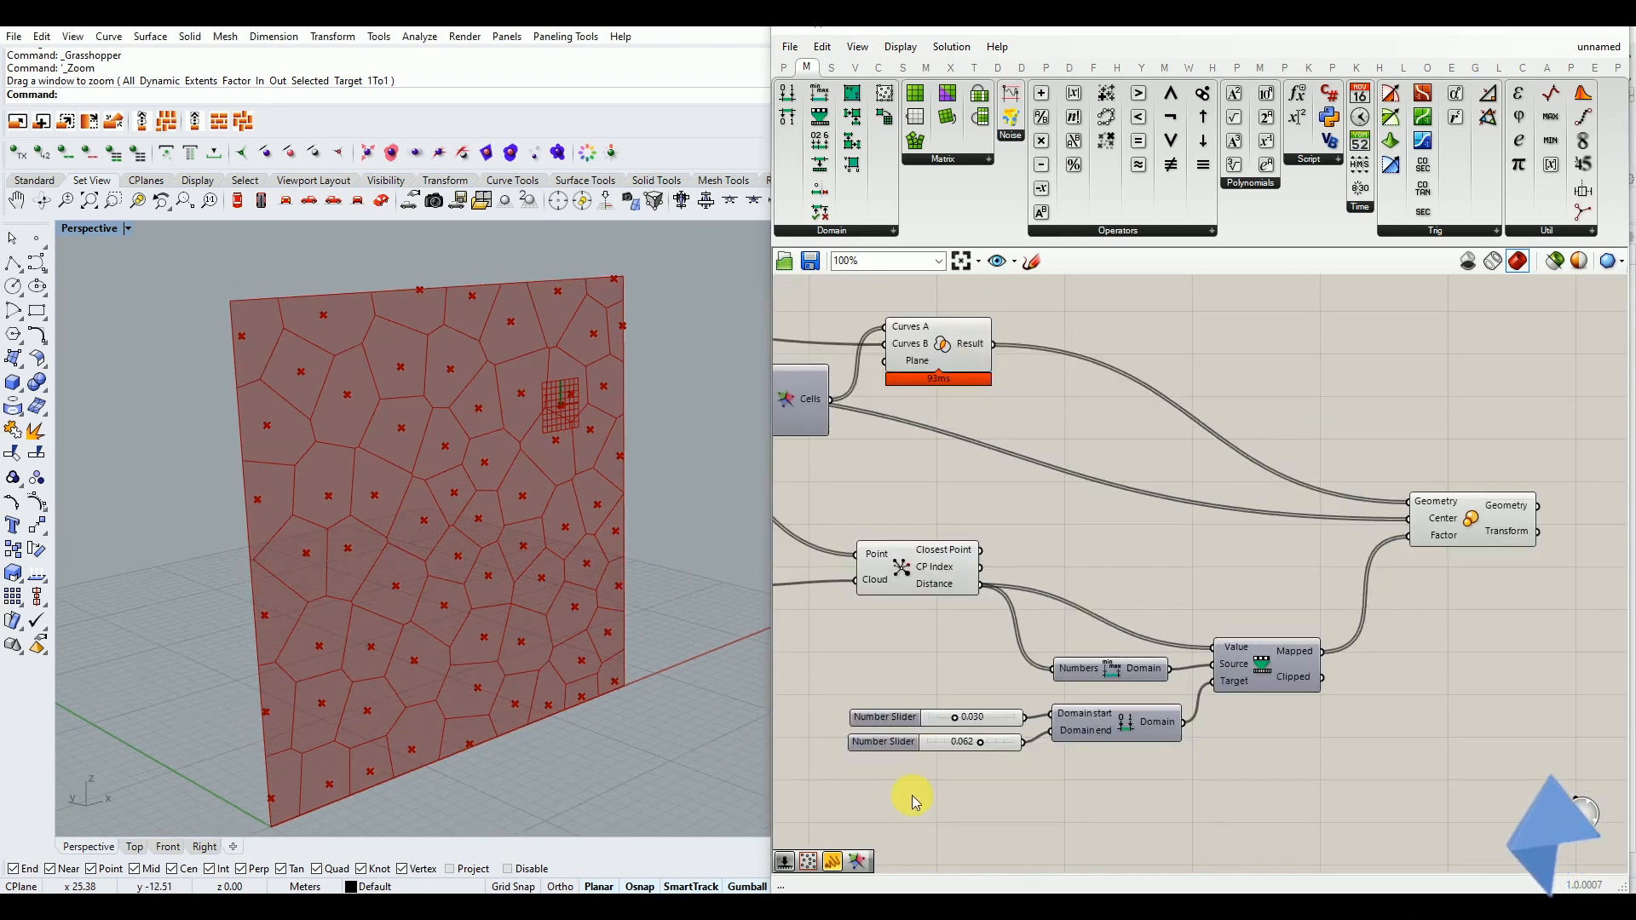
{"action": "scroll", "coordinate": [935, 755], "scroll_direction": "up", "scroll_amount": 3}
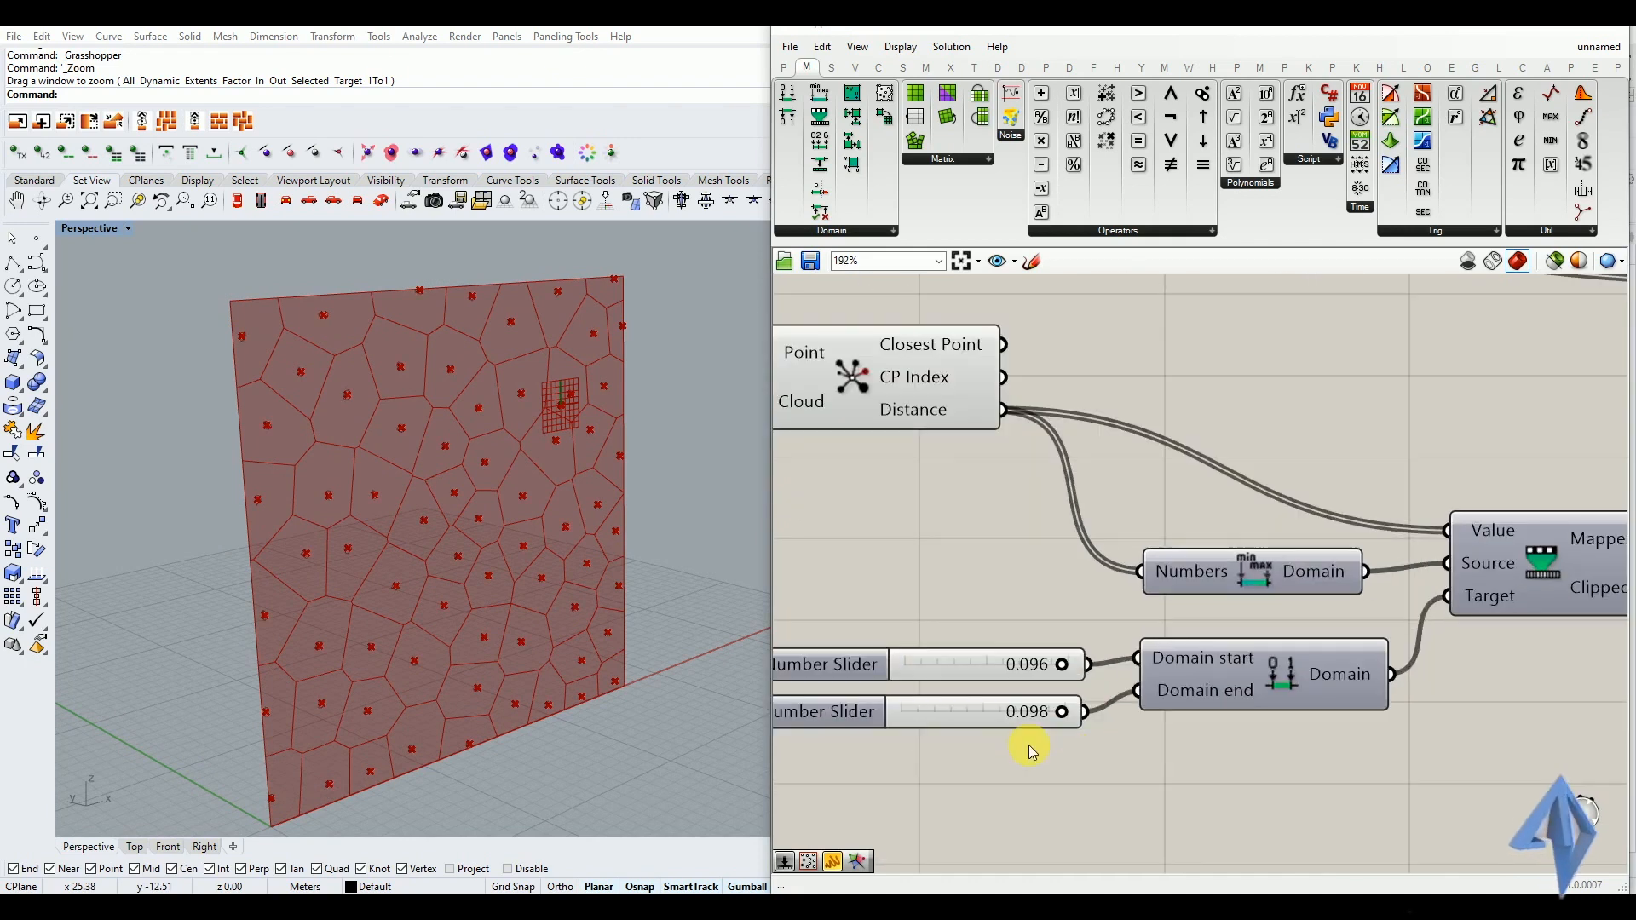
{"action": "scroll", "coordinate": [1065, 648], "scroll_direction": "down", "scroll_amount": 3}
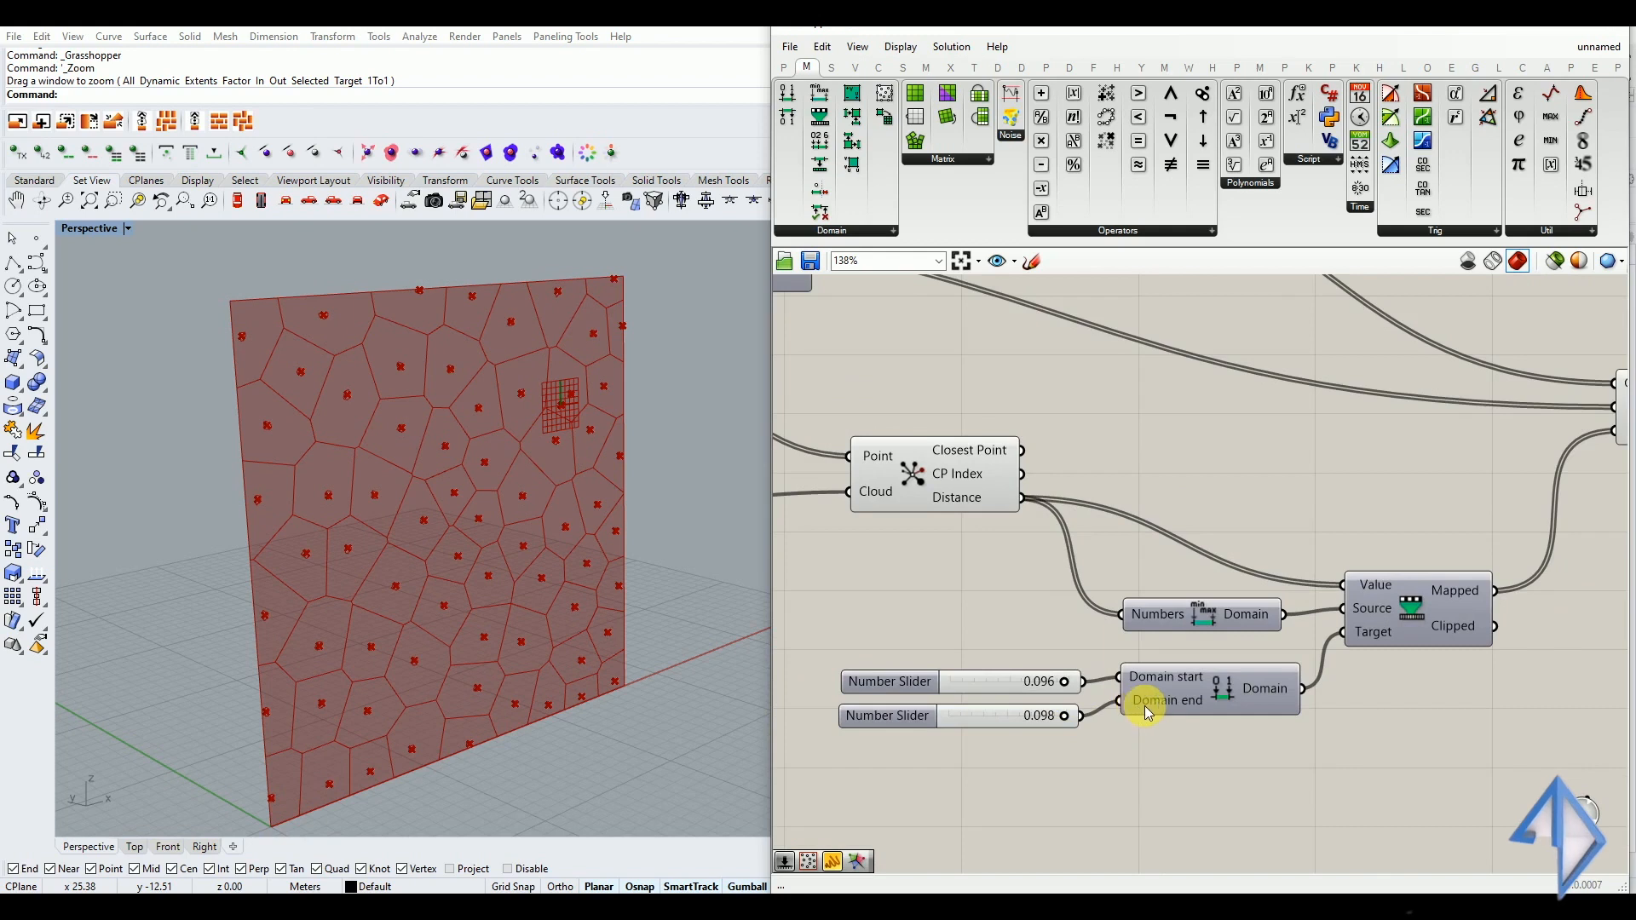
Set the maximum of the Domain end slider to 1
{"action": "scroll", "coordinate": [888, 724], "scroll_direction": "up", "scroll_amount": 2}
{"action": "double_click", "coordinate": [887, 723]}
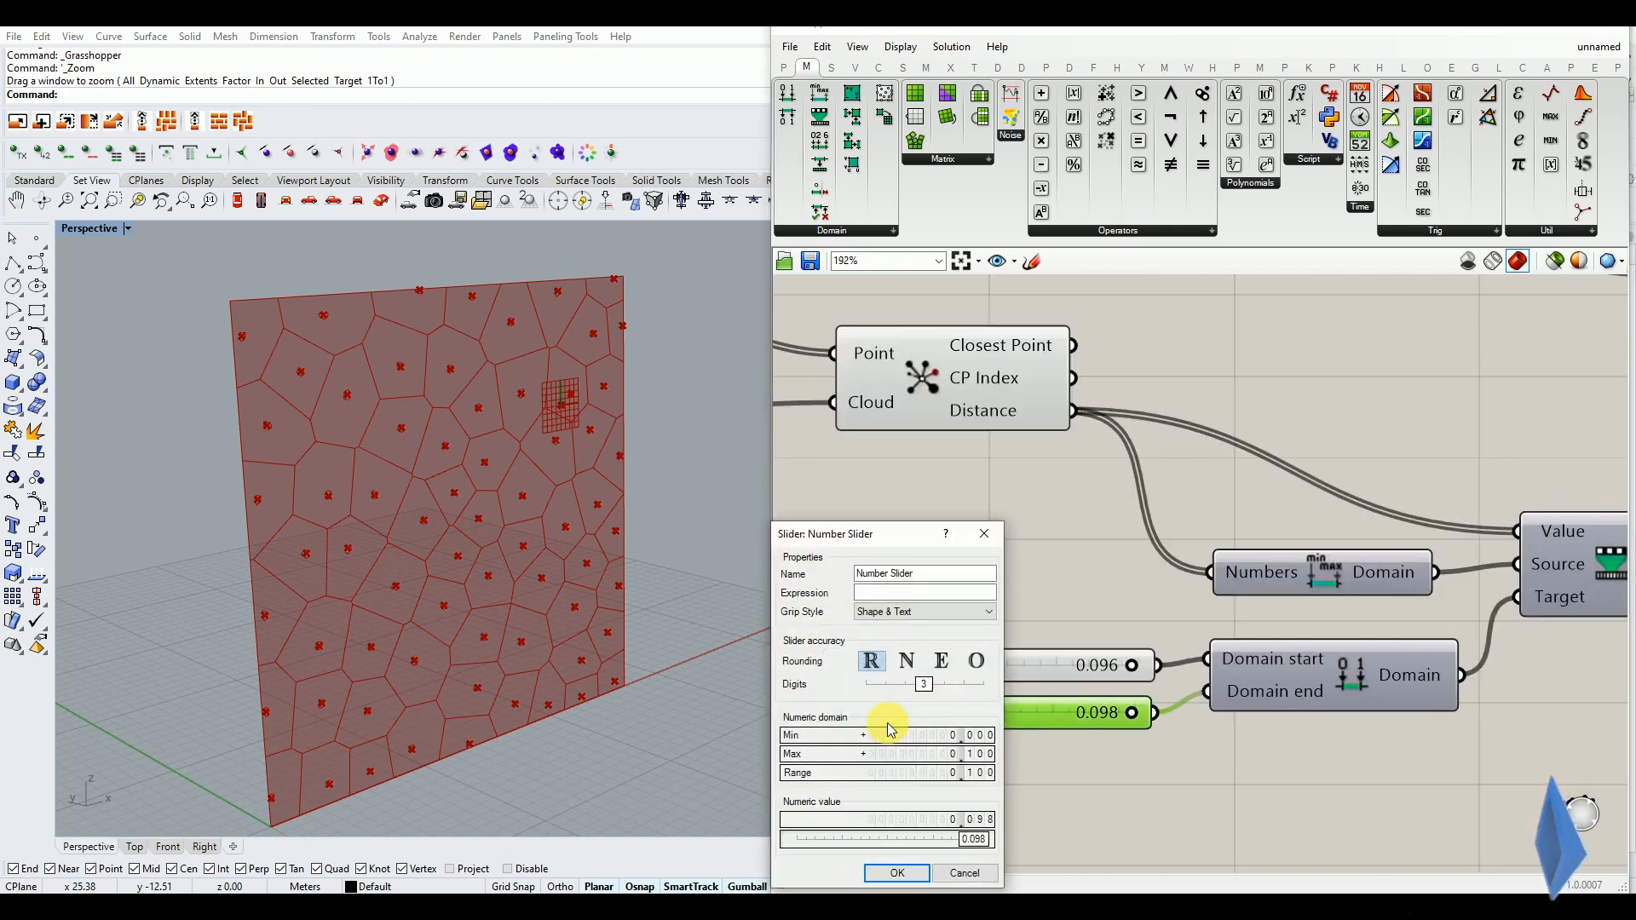
{"action": "double_click", "coordinate": [901, 755]}
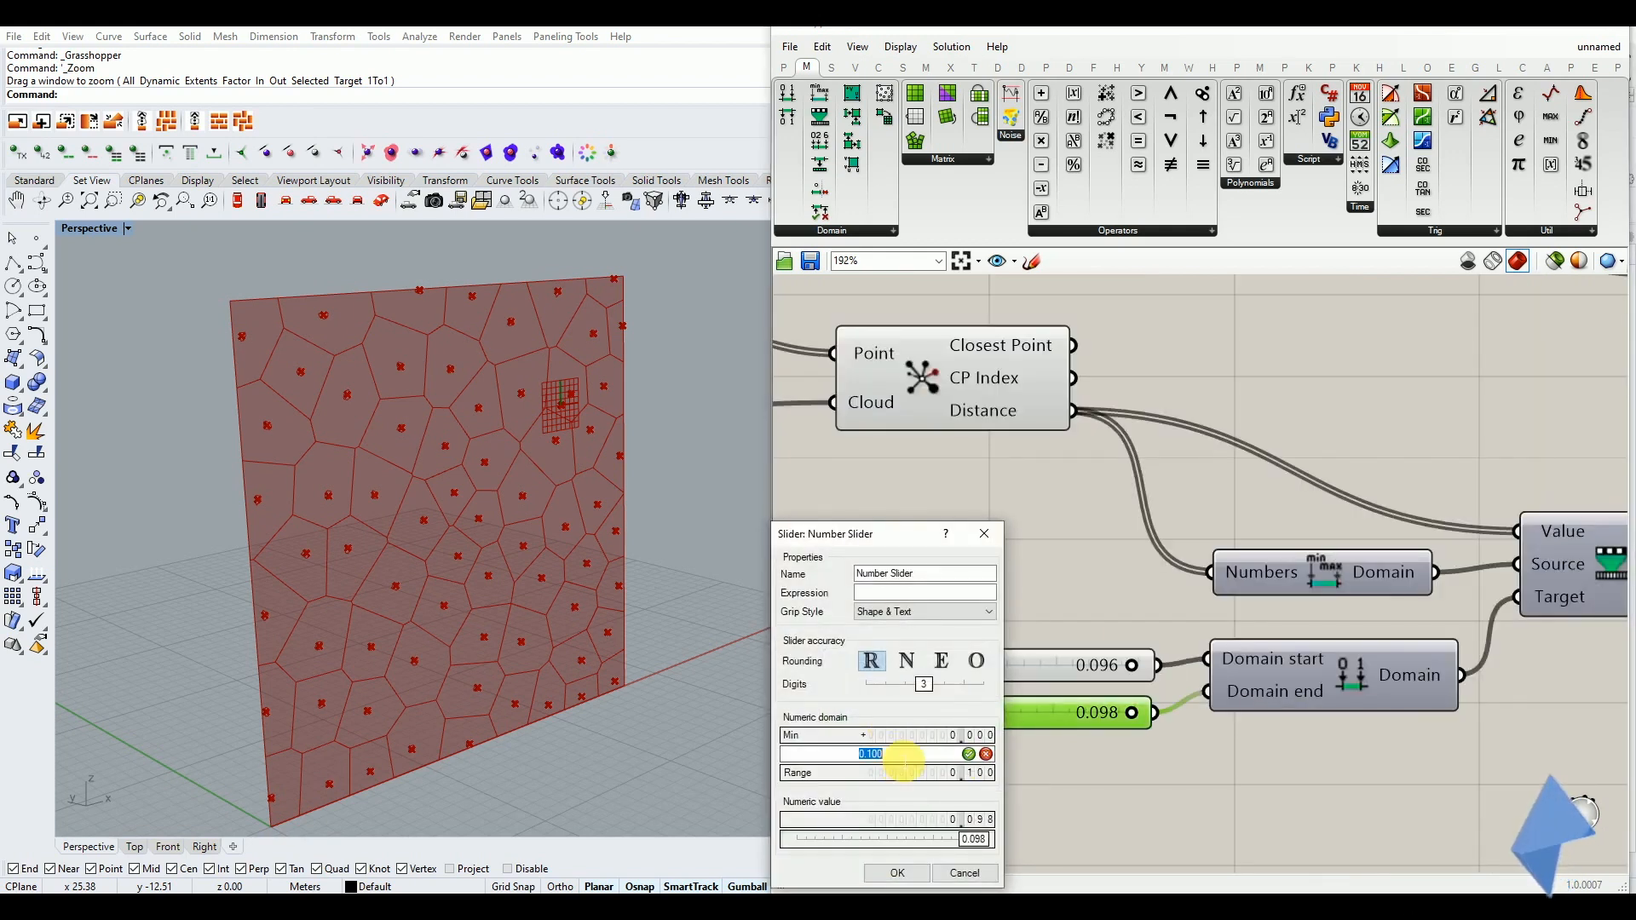
{"action": "type", "text": "1"}
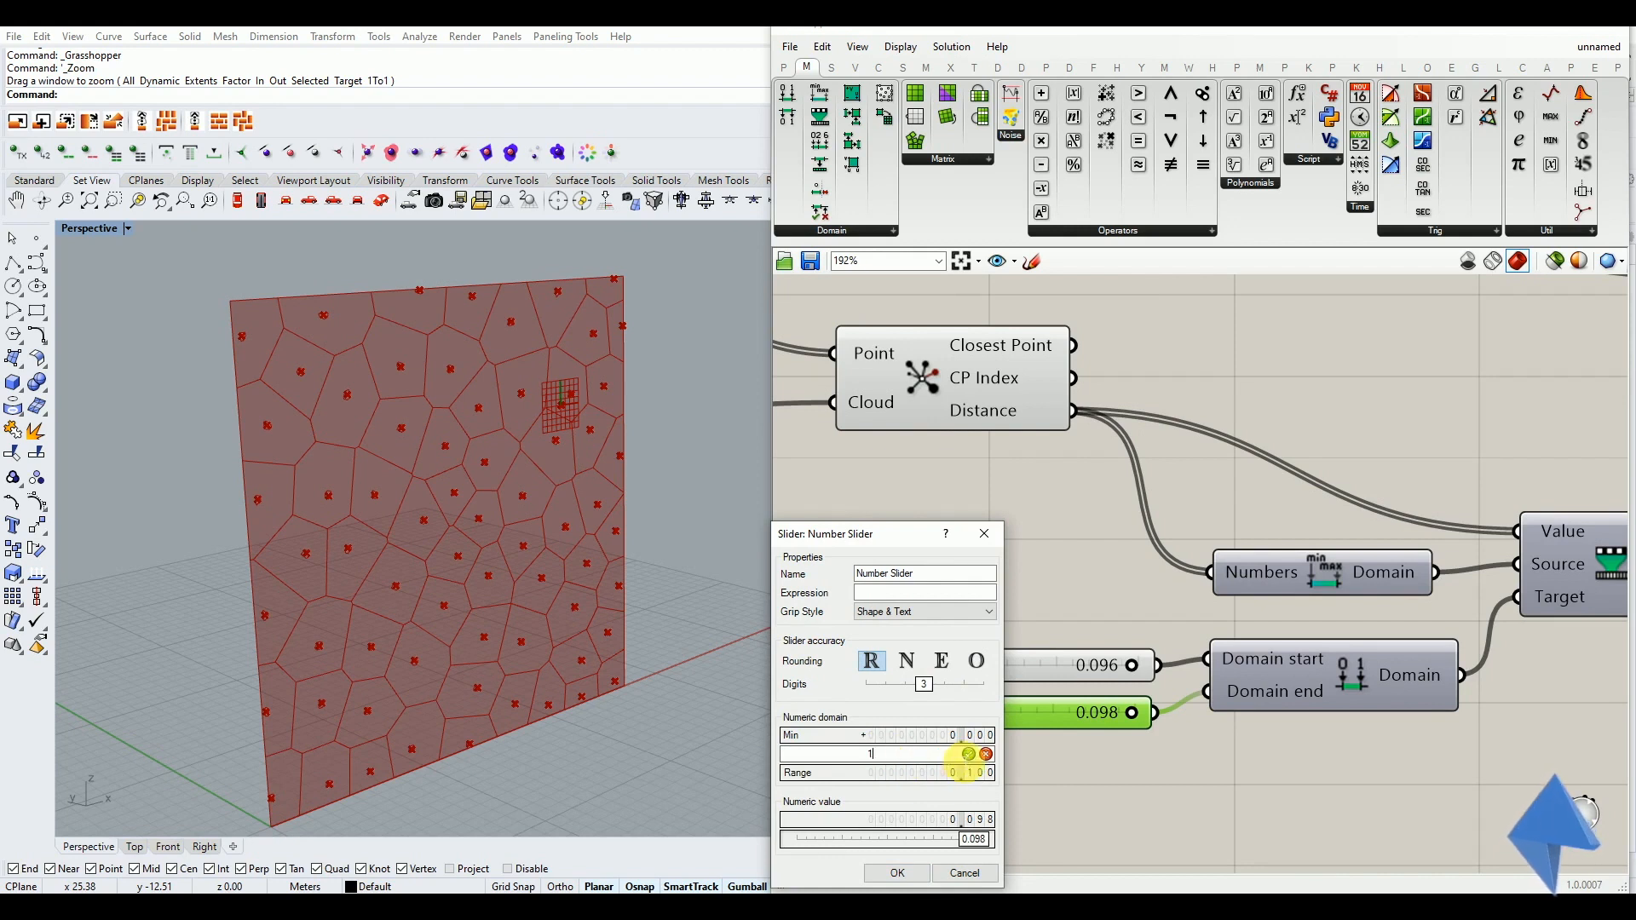
{"action": "left_click", "coordinate": [968, 755]}
{"action": "left_click", "coordinate": [896, 874]}
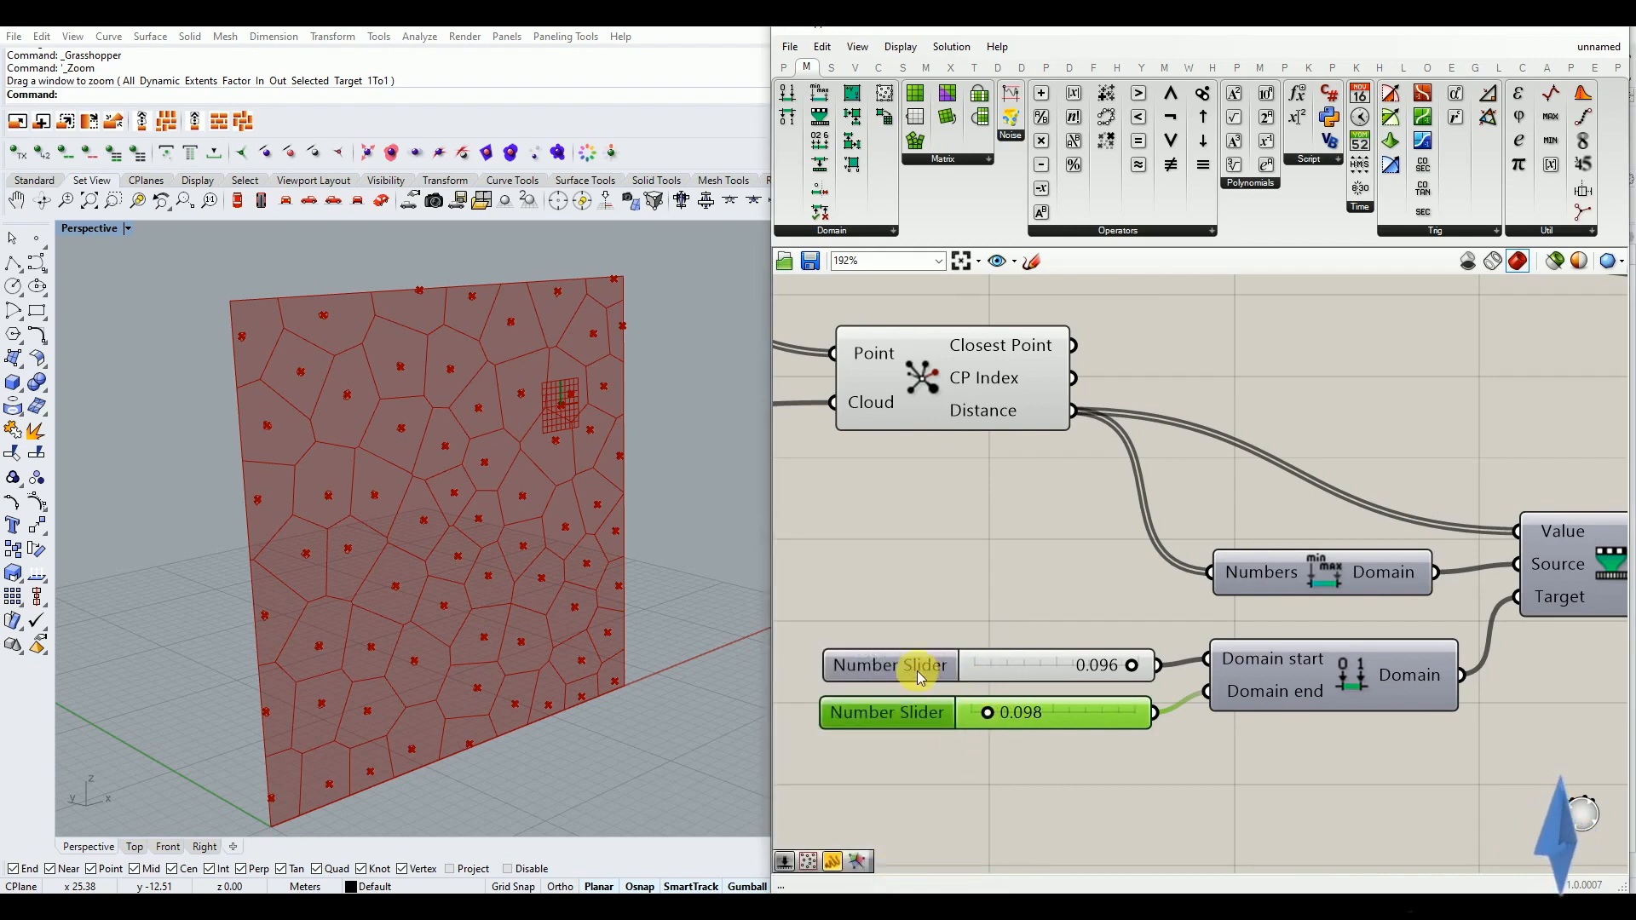
Set the maximum of the Domain start slider to 1
{"action": "double_click", "coordinate": [927, 679]}
{"action": "double_click", "coordinate": [952, 715]}
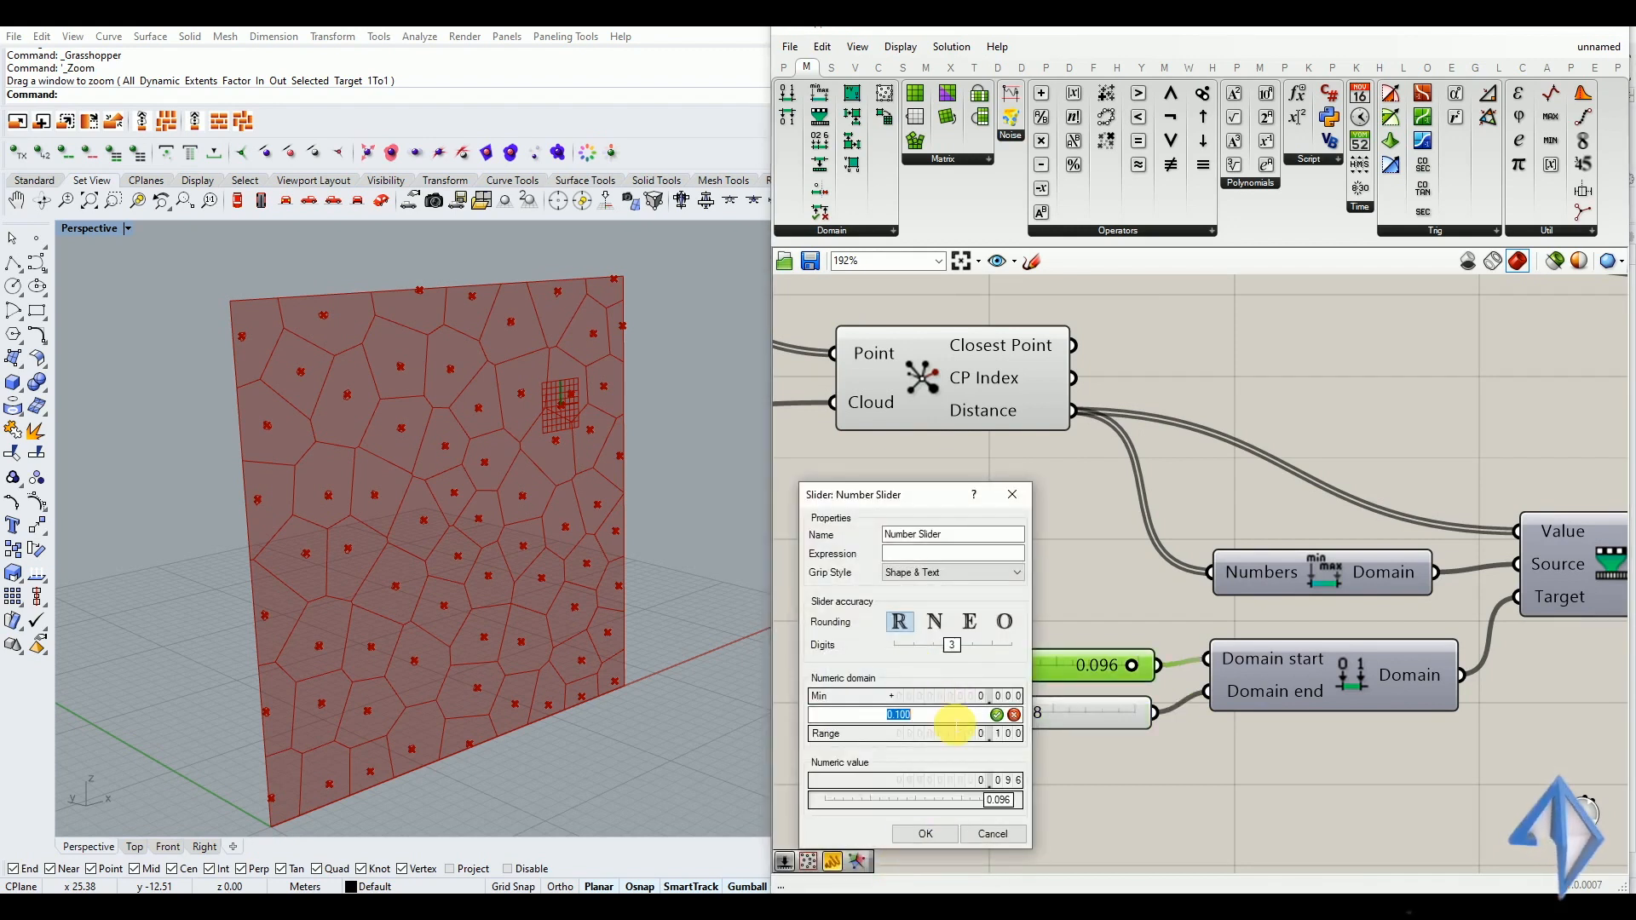
{"action": "left_click", "coordinate": [997, 715]}
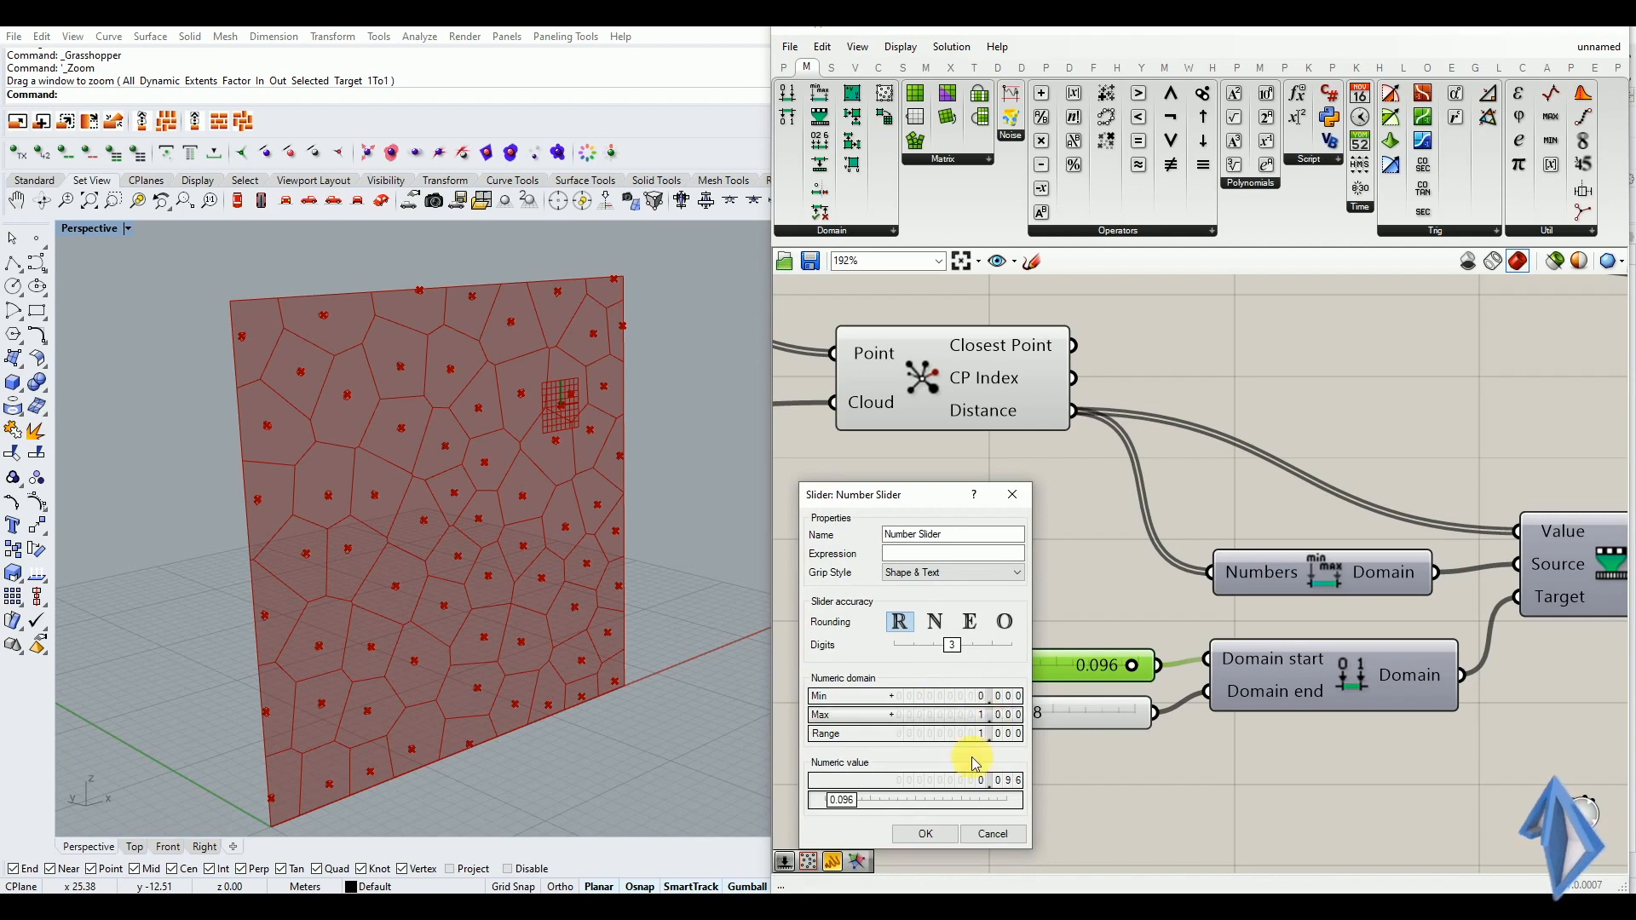
{"action": "left_click", "coordinate": [930, 832]}
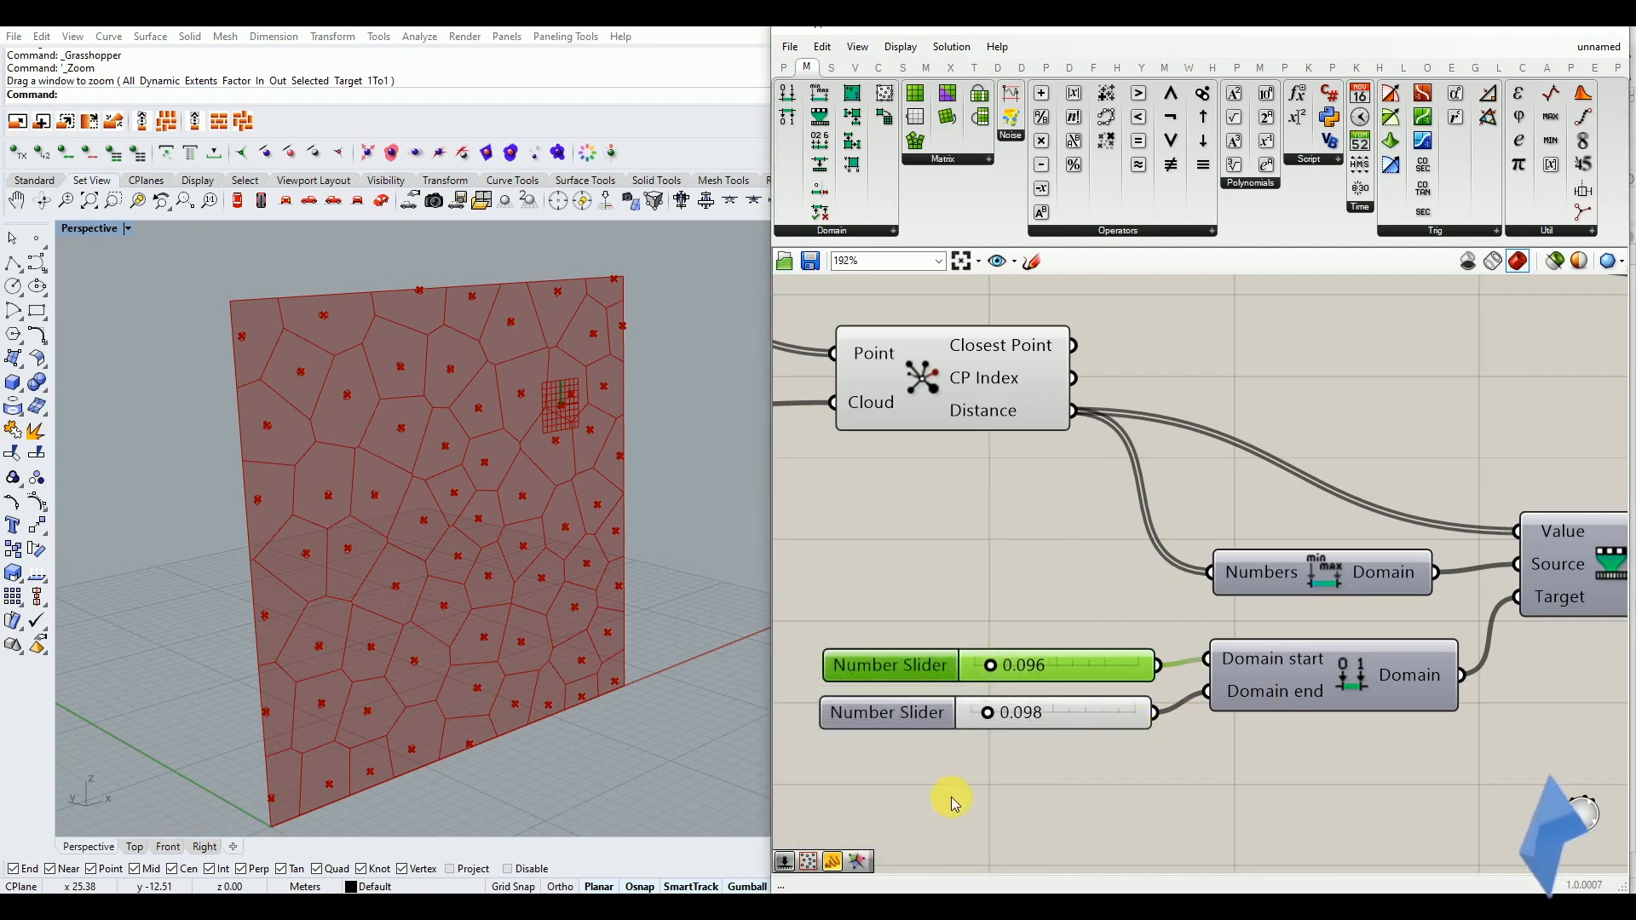
Set the Domain end slider to 1.000 and the Domain start slider to 0.122
{"action": "right_click_drag", "start_coordinate": [484, 611], "coordinate": [468, 599]}
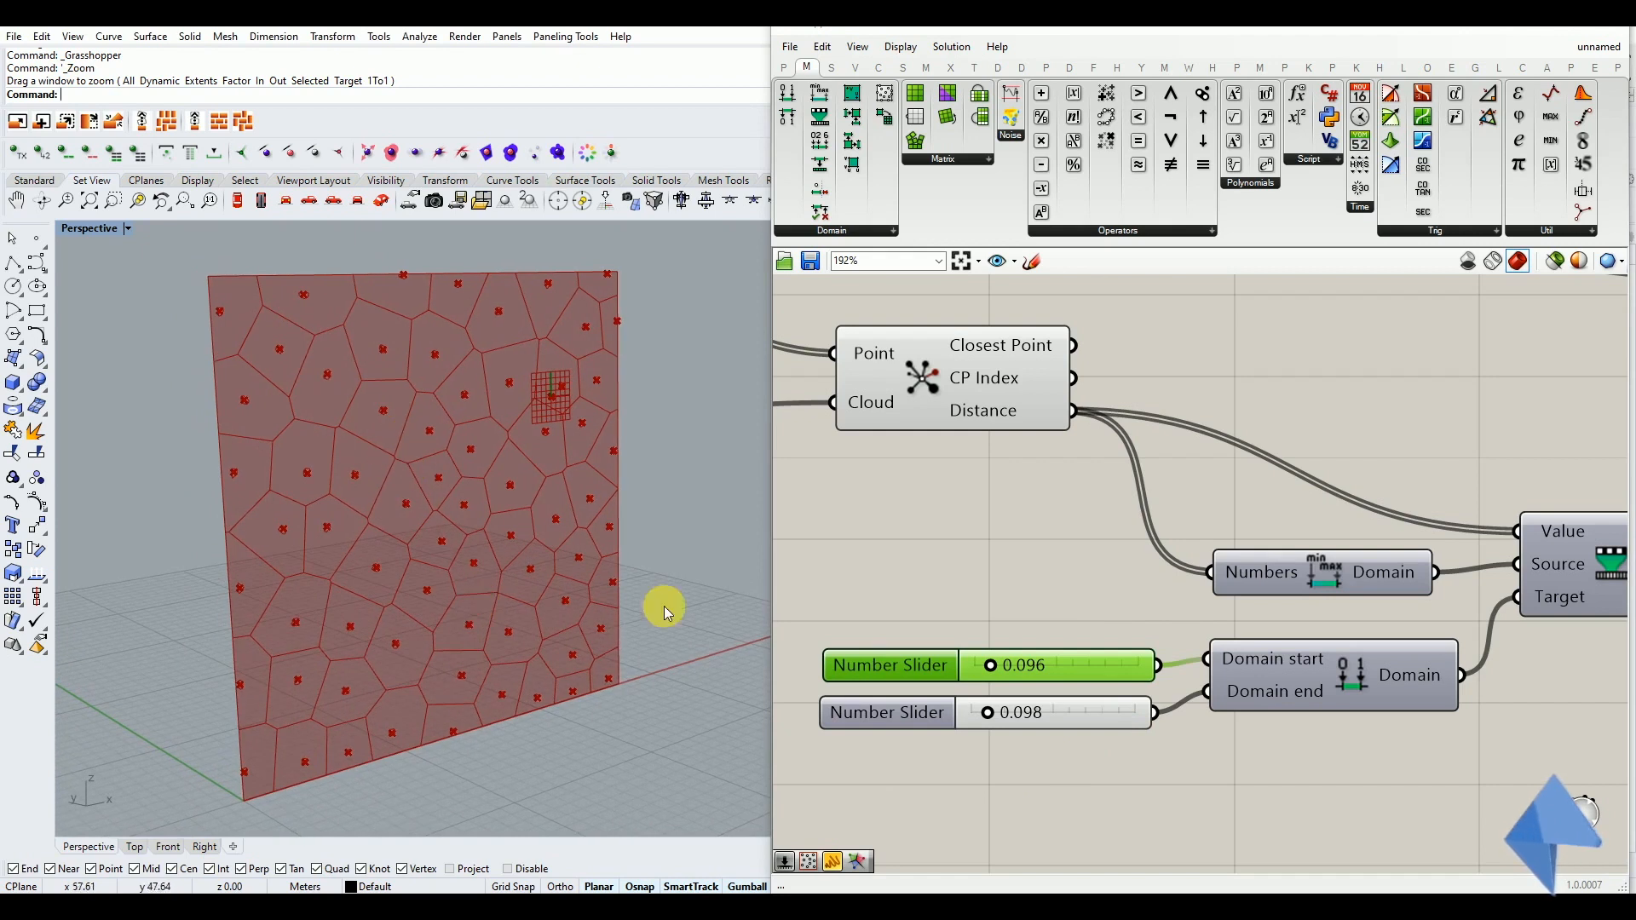
{"action": "left_click_drag", "start_coordinate": [1000, 721], "coordinate": [1147, 721]}
{"action": "mouse_move", "coordinate": [992, 670]}
{"action": "left_mouse_down"}
{"action": "mouse_move", "coordinate": [1022, 677]}
{"action": "mouse_move", "coordinate": [995, 674]}
{"action": "left_mouse_up"}
{"action": "scroll", "coordinate": [997, 725], "scroll_direction": "down", "scroll_amount": 5}
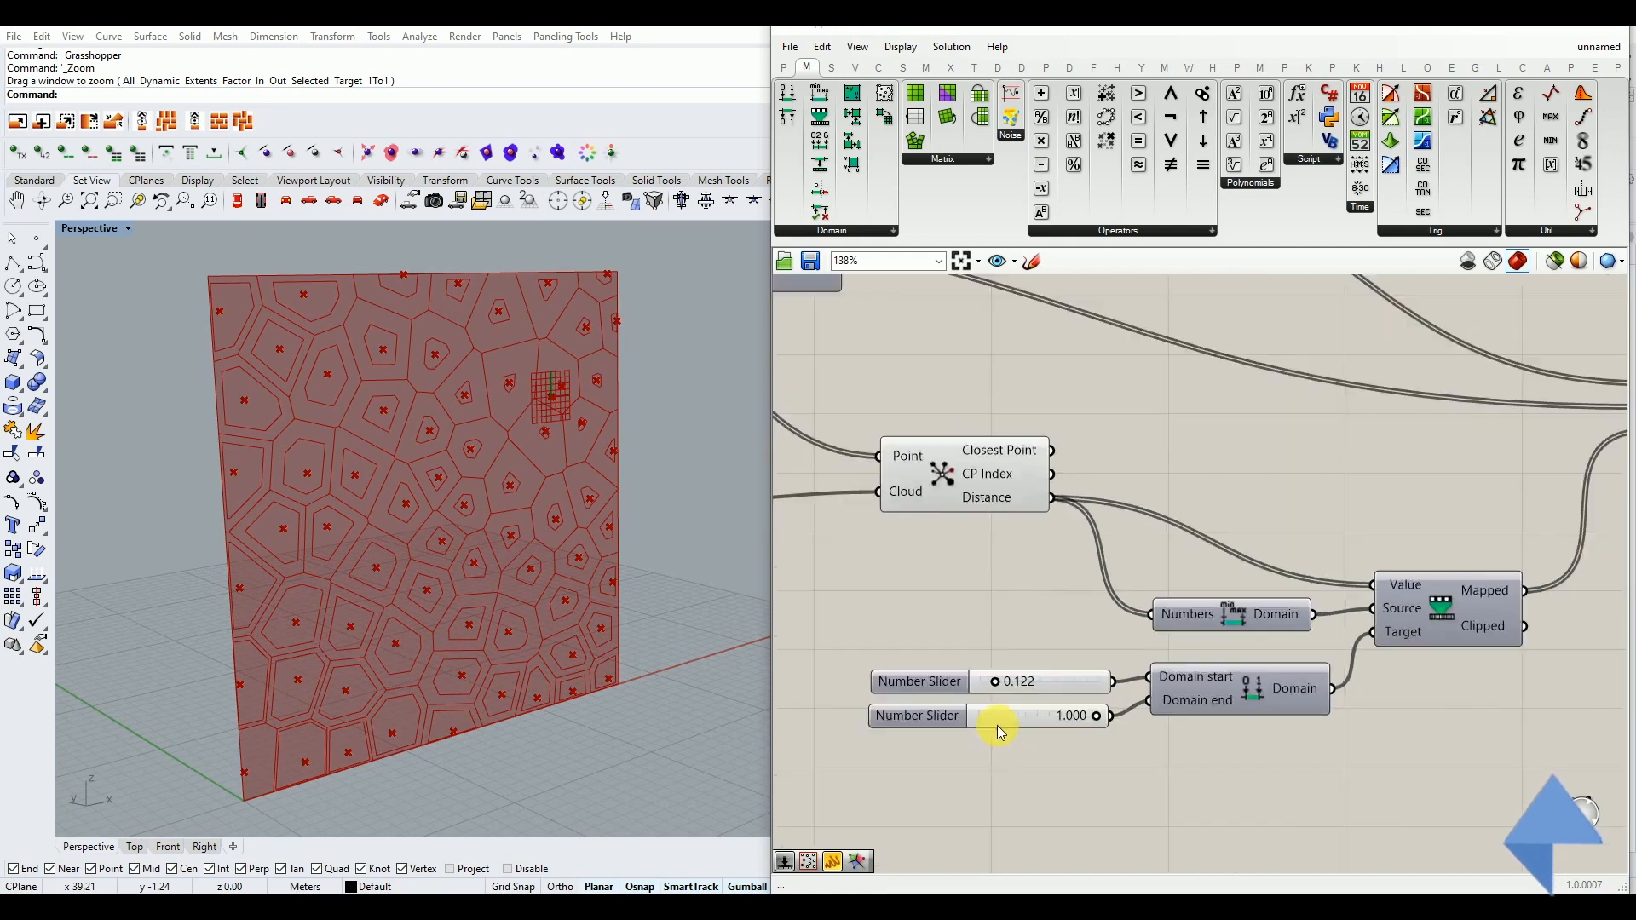
Turn off the preview of the Population component and of the Boundary Surfaces component
{"action": "right_click_drag", "start_coordinate": [955, 665], "coordinate": [1134, 652]}
{"action": "scroll", "coordinate": [1134, 652], "scroll_direction": "down", "scroll_amount": 2}
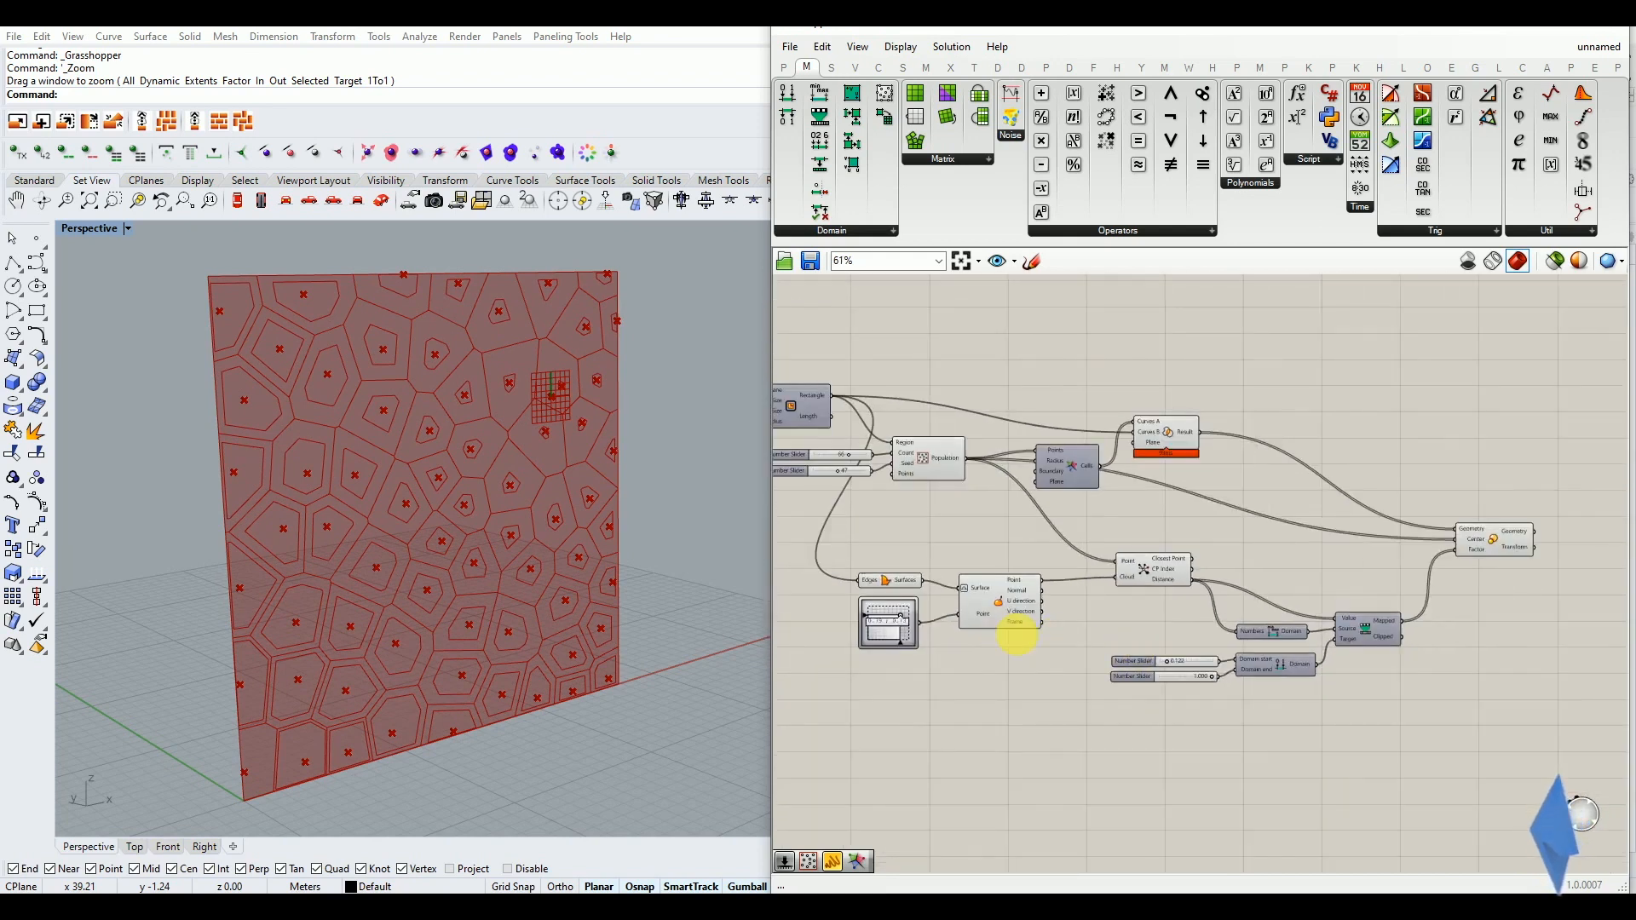
{"action": "right_click_drag", "start_coordinate": [1004, 629], "coordinate": [1057, 645]}
{"action": "left_click", "coordinate": [978, 468]}
{"action": "middle_click", "coordinate": [978, 468]}
{"action": "left_click", "coordinate": [1038, 412]}
{"action": "left_click", "coordinate": [950, 591]}
{"action": "middle_click", "coordinate": [949, 591]}
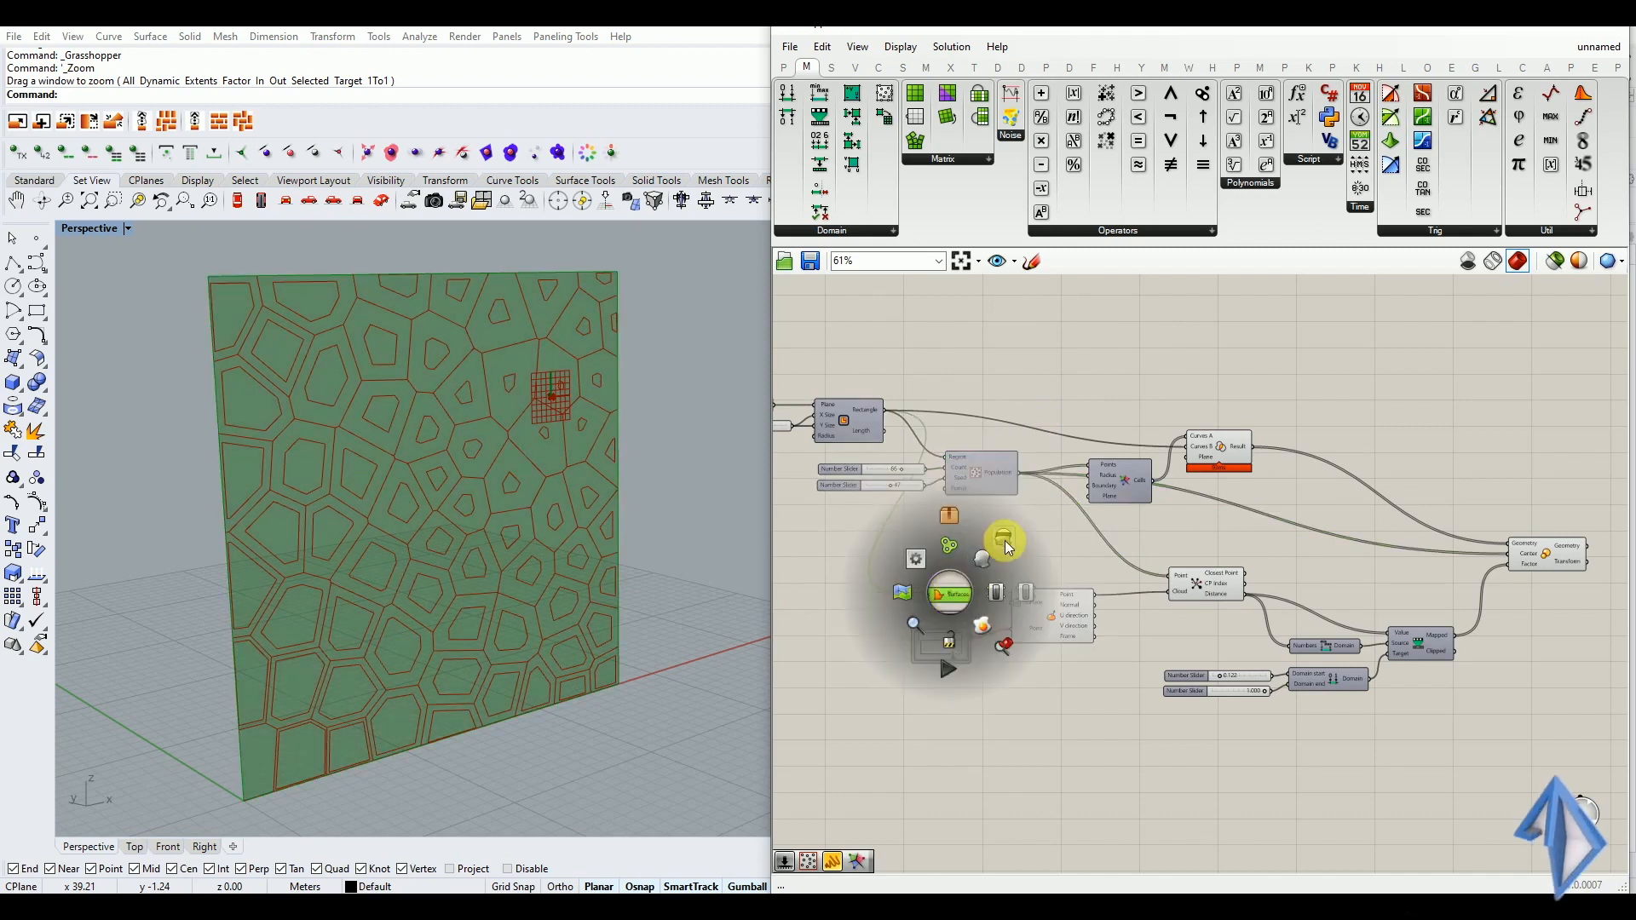
{"action": "left_click", "coordinate": [1005, 540]}
Turn off the preview of the Region Intersection component that trims the Voronoi cells
{"action": "left_click", "coordinate": [1052, 611]}
{"action": "middle_click", "coordinate": [1051, 614]}
{"action": "left_click", "coordinate": [1228, 577]}
{"action": "left_click", "coordinate": [1219, 556]}
{"action": "right_click_drag", "start_coordinate": [1152, 608], "coordinate": [1342, 637]}
{"action": "left_click", "coordinate": [1391, 611]}
{"action": "left_click", "coordinate": [1402, 652]}
{"action": "left_click", "coordinate": [1298, 477]}
{"action": "middle_click", "coordinate": [1298, 460]}
{"action": "left_click", "coordinate": [1346, 397]}
{"action": "mouse_move", "coordinate": [489, 570]}
{"action": "right_mouse_down"}
{"action": "mouse_move", "coordinate": [391, 573]}
{"action": "mouse_move", "coordinate": [508, 566]}
{"action": "mouse_move", "coordinate": [494, 569]}
{"action": "right_mouse_up"}
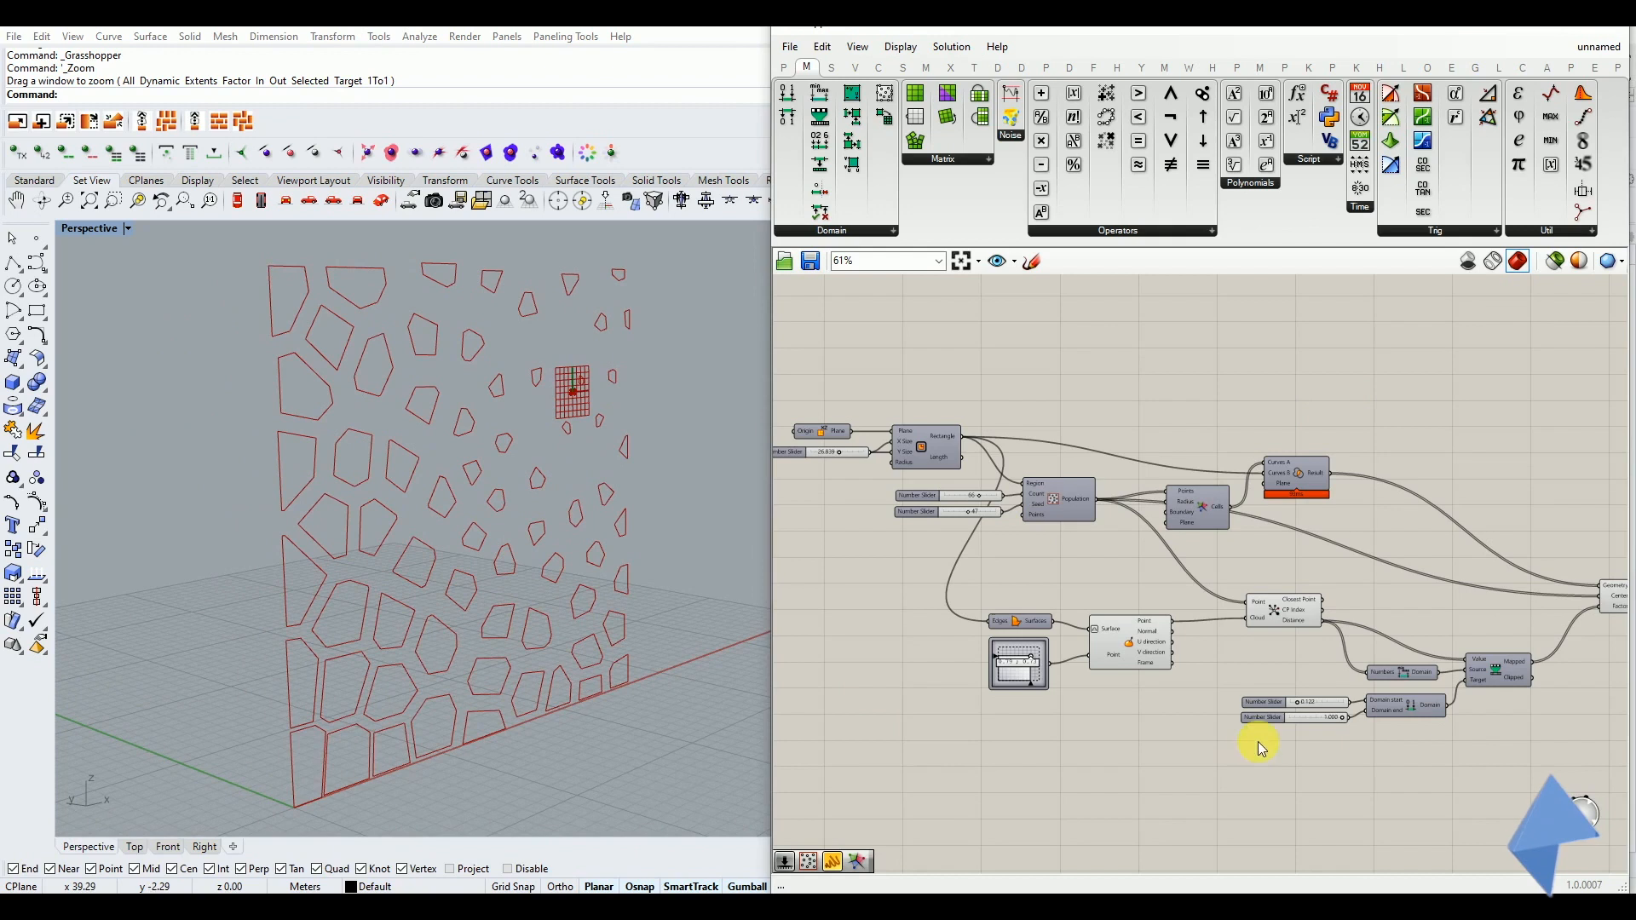
Set the Population component's Count slider to 100 and its Seed slider to 54
{"action": "scroll", "coordinate": [1256, 735], "scroll_direction": "up", "scroll_amount": 2}
{"action": "scroll", "coordinate": [1095, 597], "scroll_direction": "up", "scroll_amount": 1}
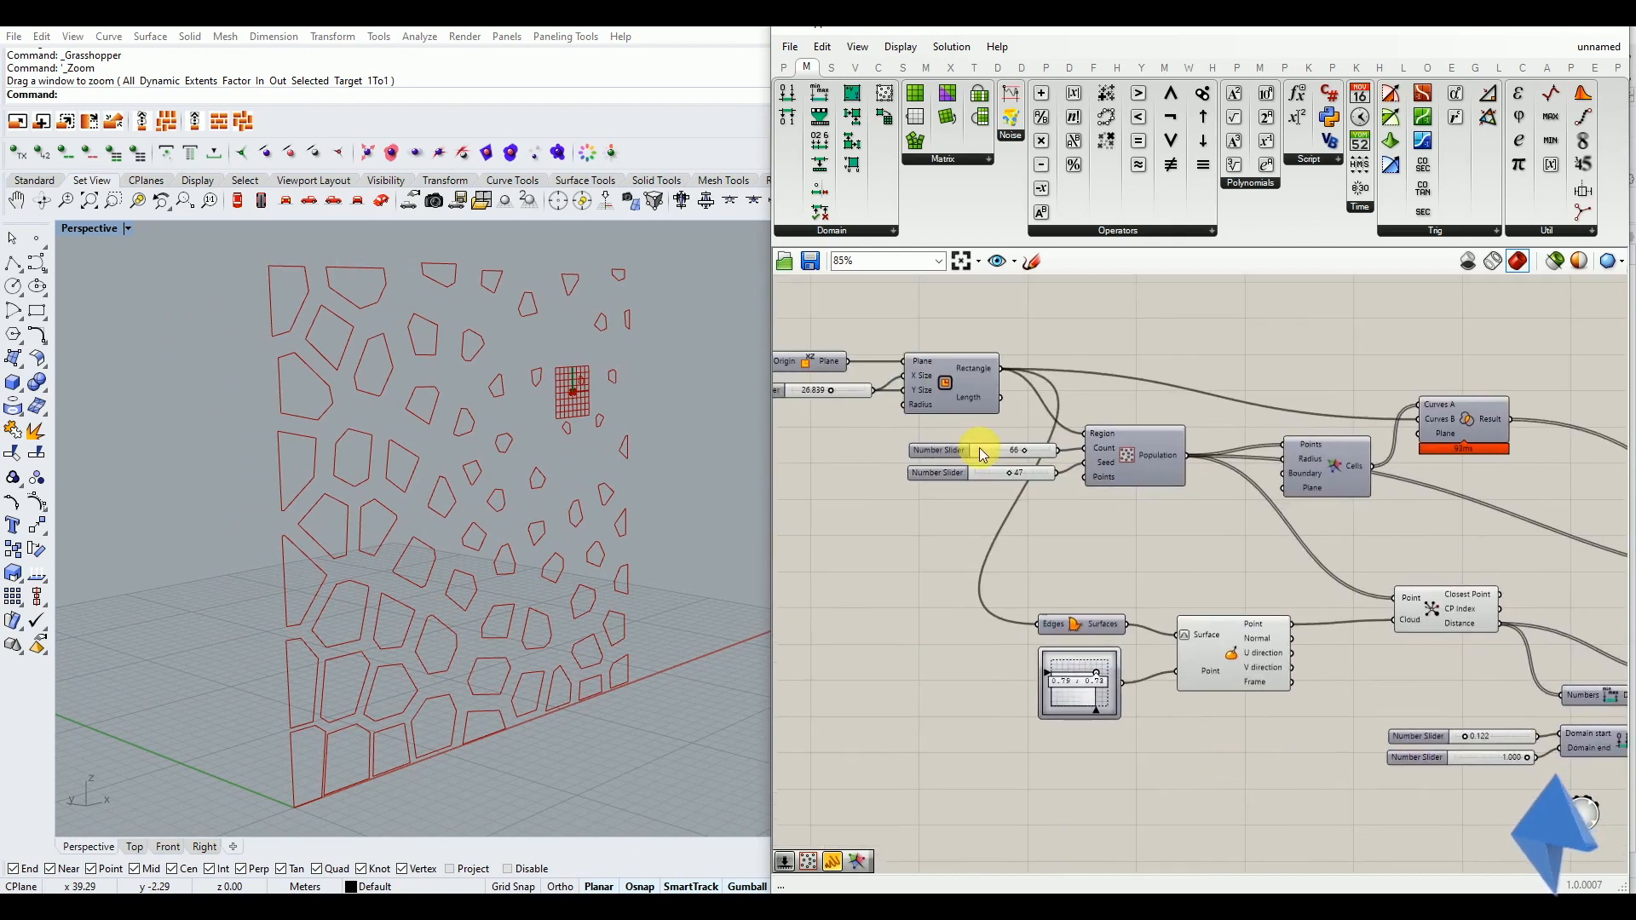
{"action": "scroll", "coordinate": [999, 447], "scroll_direction": "up", "scroll_amount": 4}
{"action": "left_click_drag", "start_coordinate": [1068, 462], "coordinate": [1135, 459]}
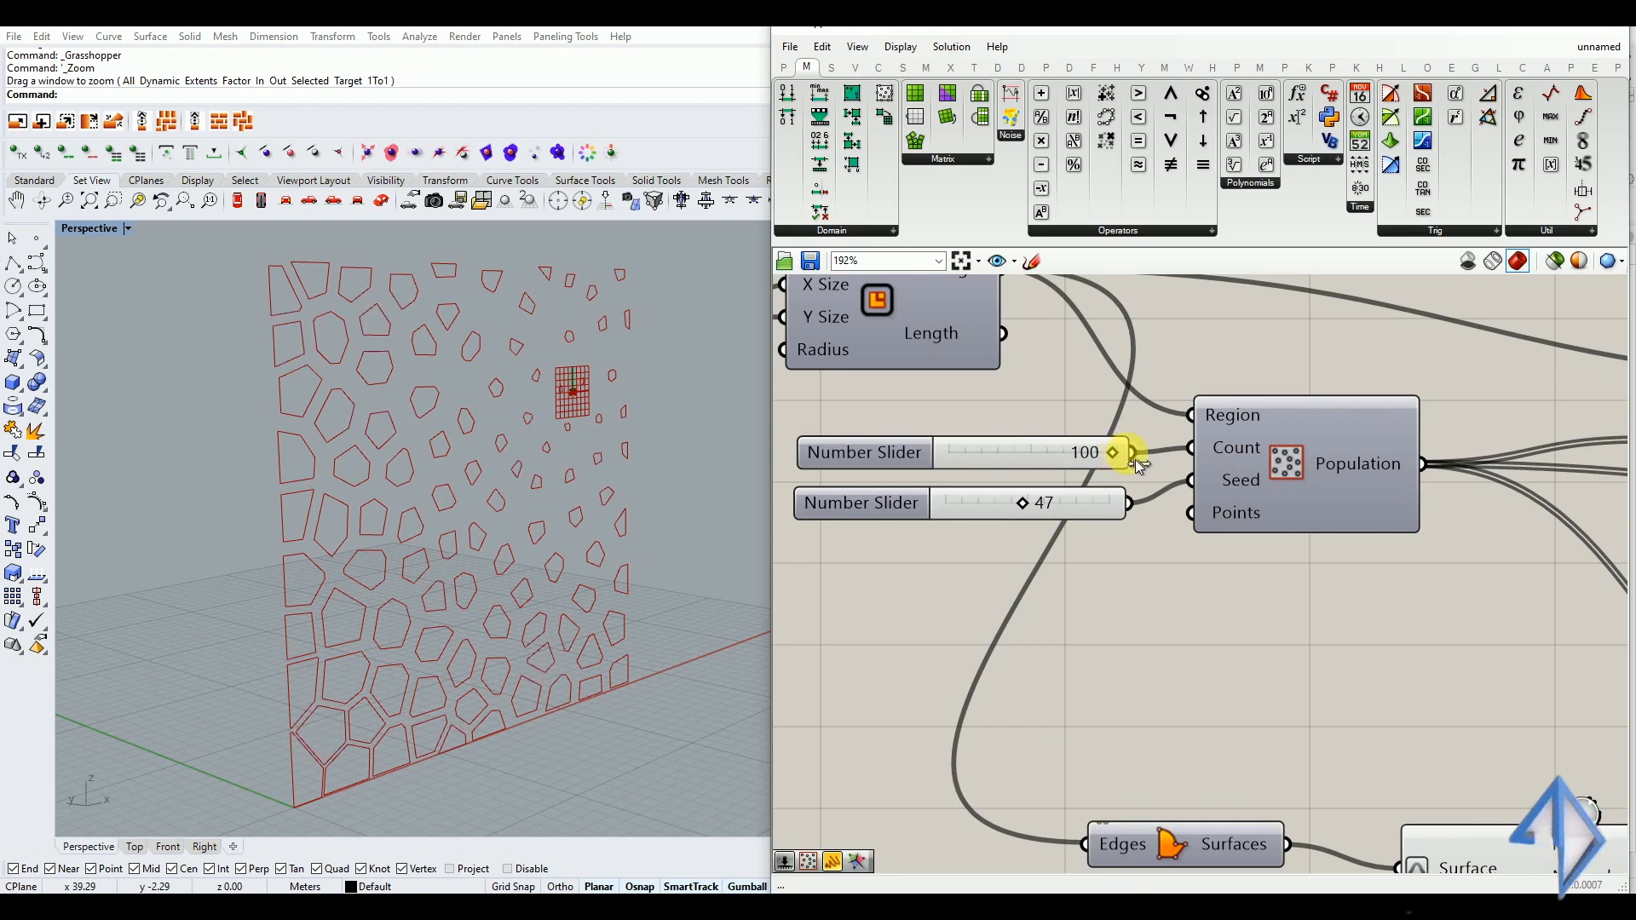
{"action": "left_click_drag", "start_coordinate": [1042, 514], "coordinate": [1045, 514]}
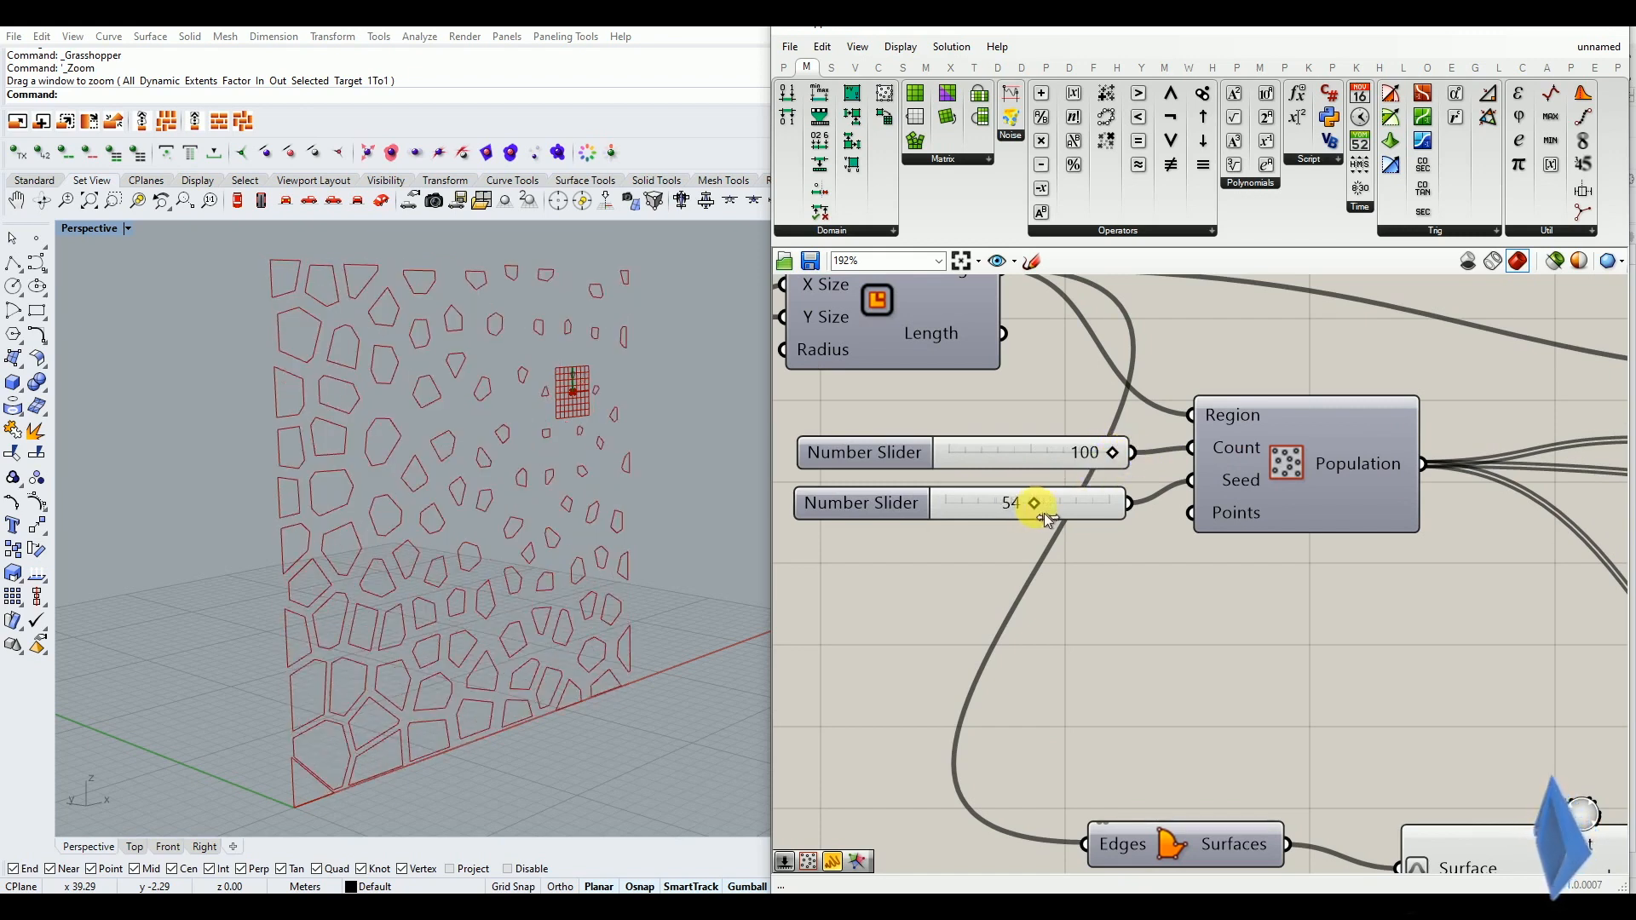
Try different attractor point positions on the panel with the MD Slider, including 0.85 ; 0.85
{"action": "scroll", "coordinate": [949, 568], "scroll_direction": "down", "scroll_amount": 2}
{"action": "right_click_drag", "start_coordinate": [582, 633], "coordinate": [532, 633]}
{"action": "right_click_drag", "start_coordinate": [1059, 754], "coordinate": [961, 614]}
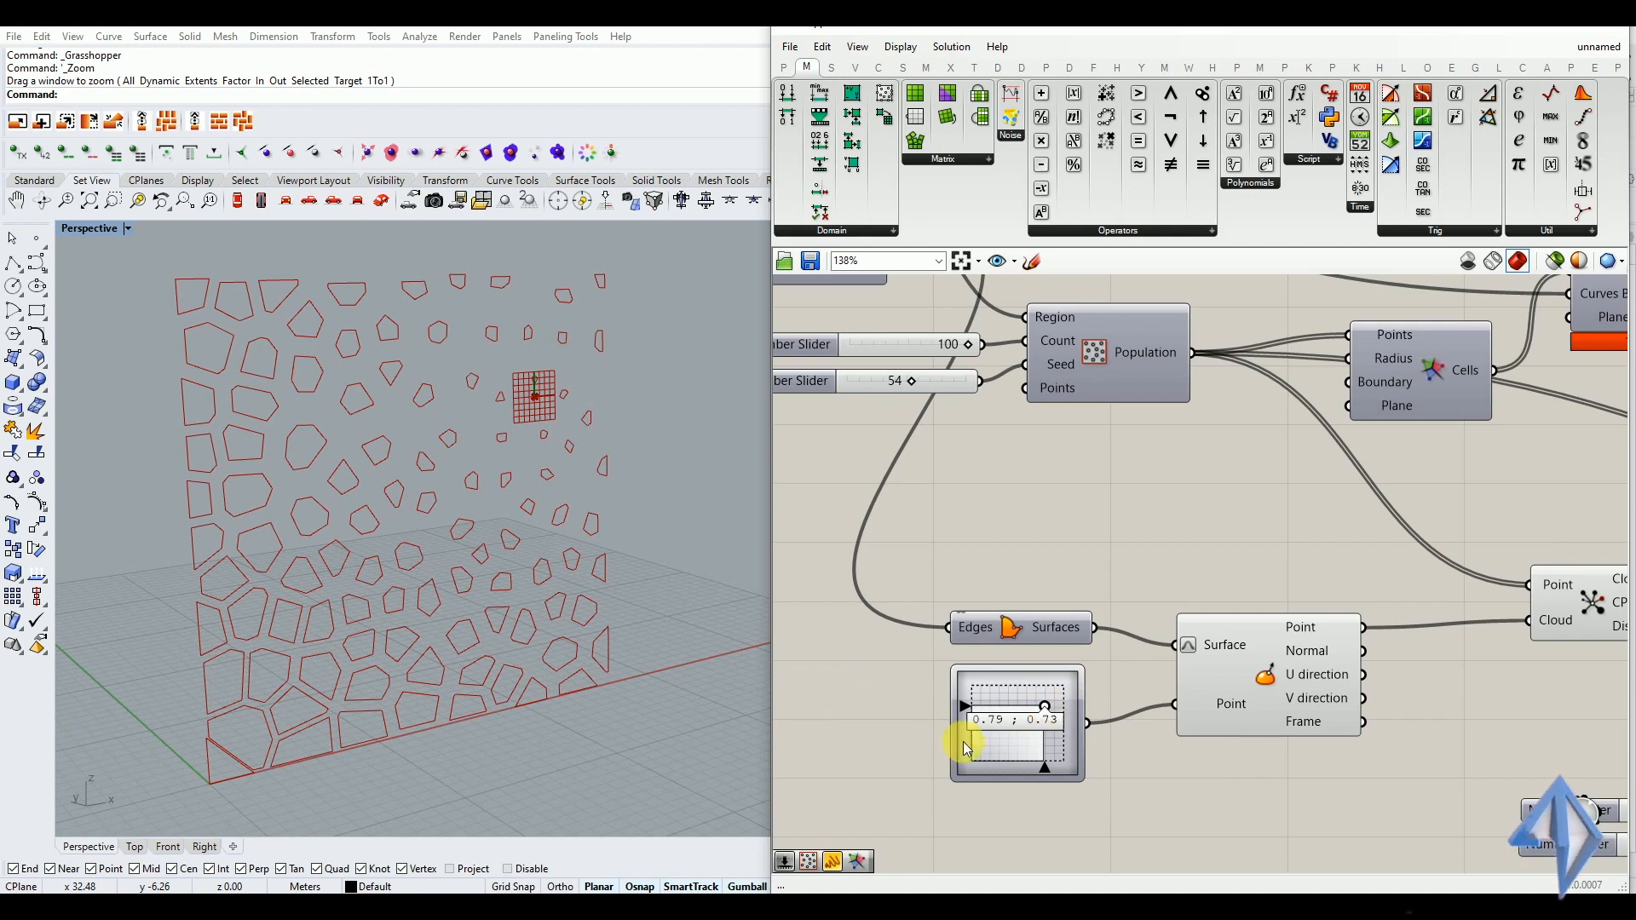
{"action": "mouse_move", "coordinate": [1044, 709]}
{"action": "left_mouse_down"}
{"action": "mouse_move", "coordinate": [1003, 716]}
{"action": "mouse_move", "coordinate": [981, 755]}
{"action": "mouse_move", "coordinate": [1008, 774]}
{"action": "mouse_move", "coordinate": [1041, 749]}
{"action": "mouse_move", "coordinate": [1055, 713]}
{"action": "mouse_move", "coordinate": [1041, 694]}
{"action": "mouse_move", "coordinate": [1051, 705]}
{"action": "mouse_move", "coordinate": [1034, 711]}
{"action": "mouse_move", "coordinate": [1050, 699]}
{"action": "left_mouse_up"}
{"action": "scroll", "coordinate": [961, 740], "scroll_direction": "down", "scroll_amount": 2}
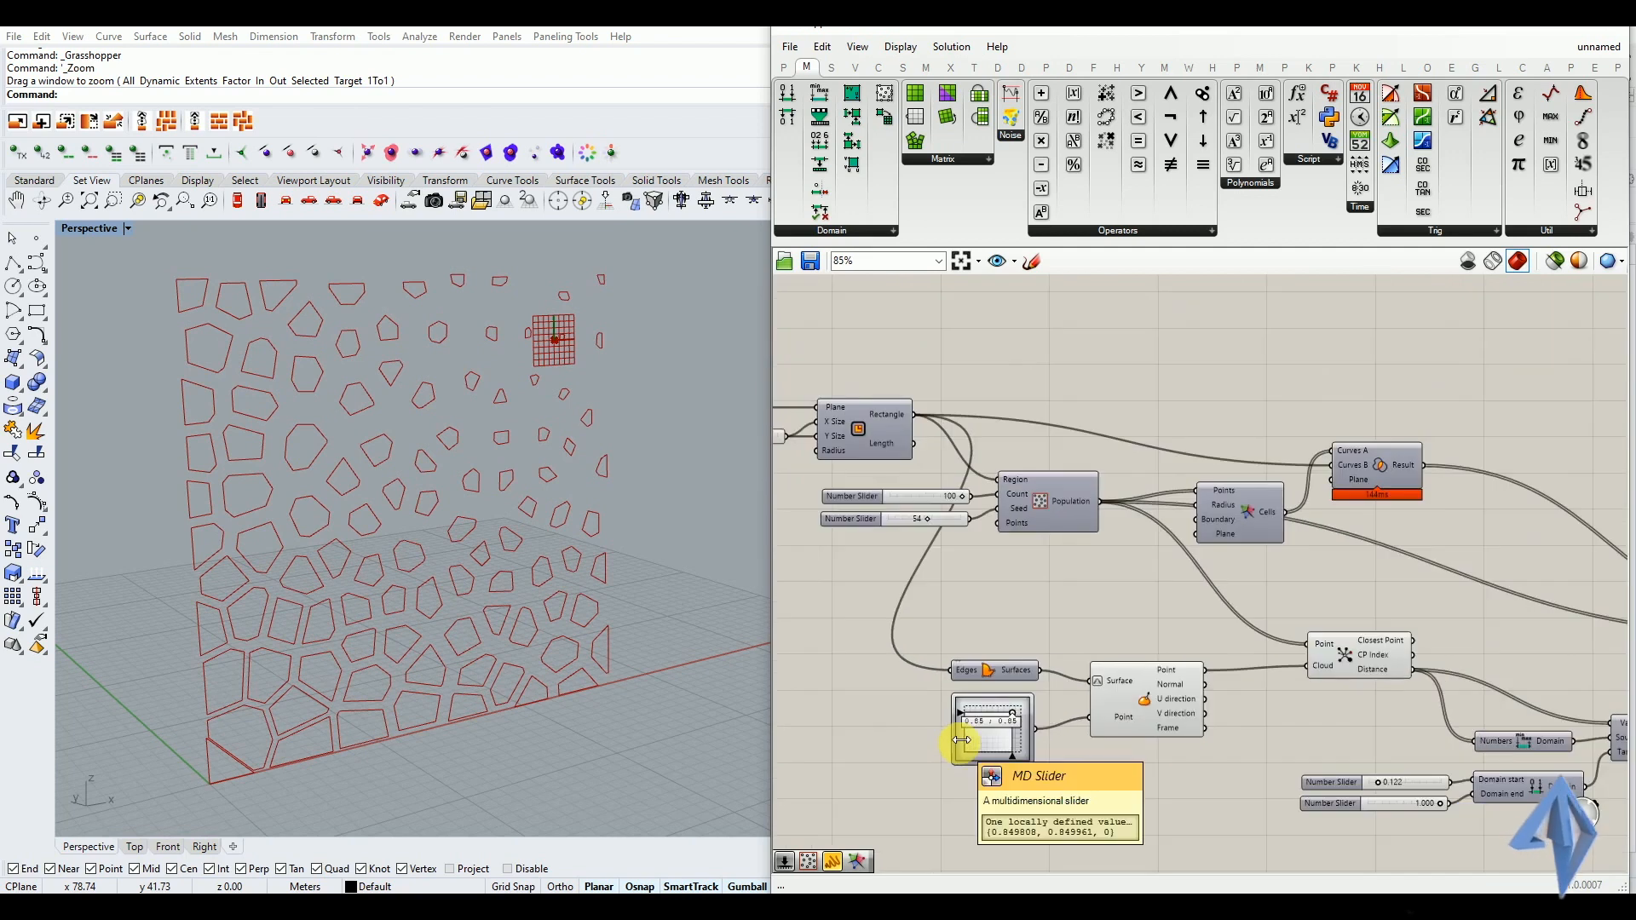
{"action": "scroll", "coordinate": [1122, 771], "scroll_direction": "down", "scroll_amount": 2}
{"action": "mouse_move", "coordinate": [957, 694]}
{"action": "left_mouse_down"}
{"action": "mouse_move", "coordinate": [923, 687]}
{"action": "mouse_move", "coordinate": [902, 731]}
{"action": "mouse_move", "coordinate": [957, 727]}
{"action": "mouse_move", "coordinate": [949, 693]}
{"action": "left_mouse_up"}
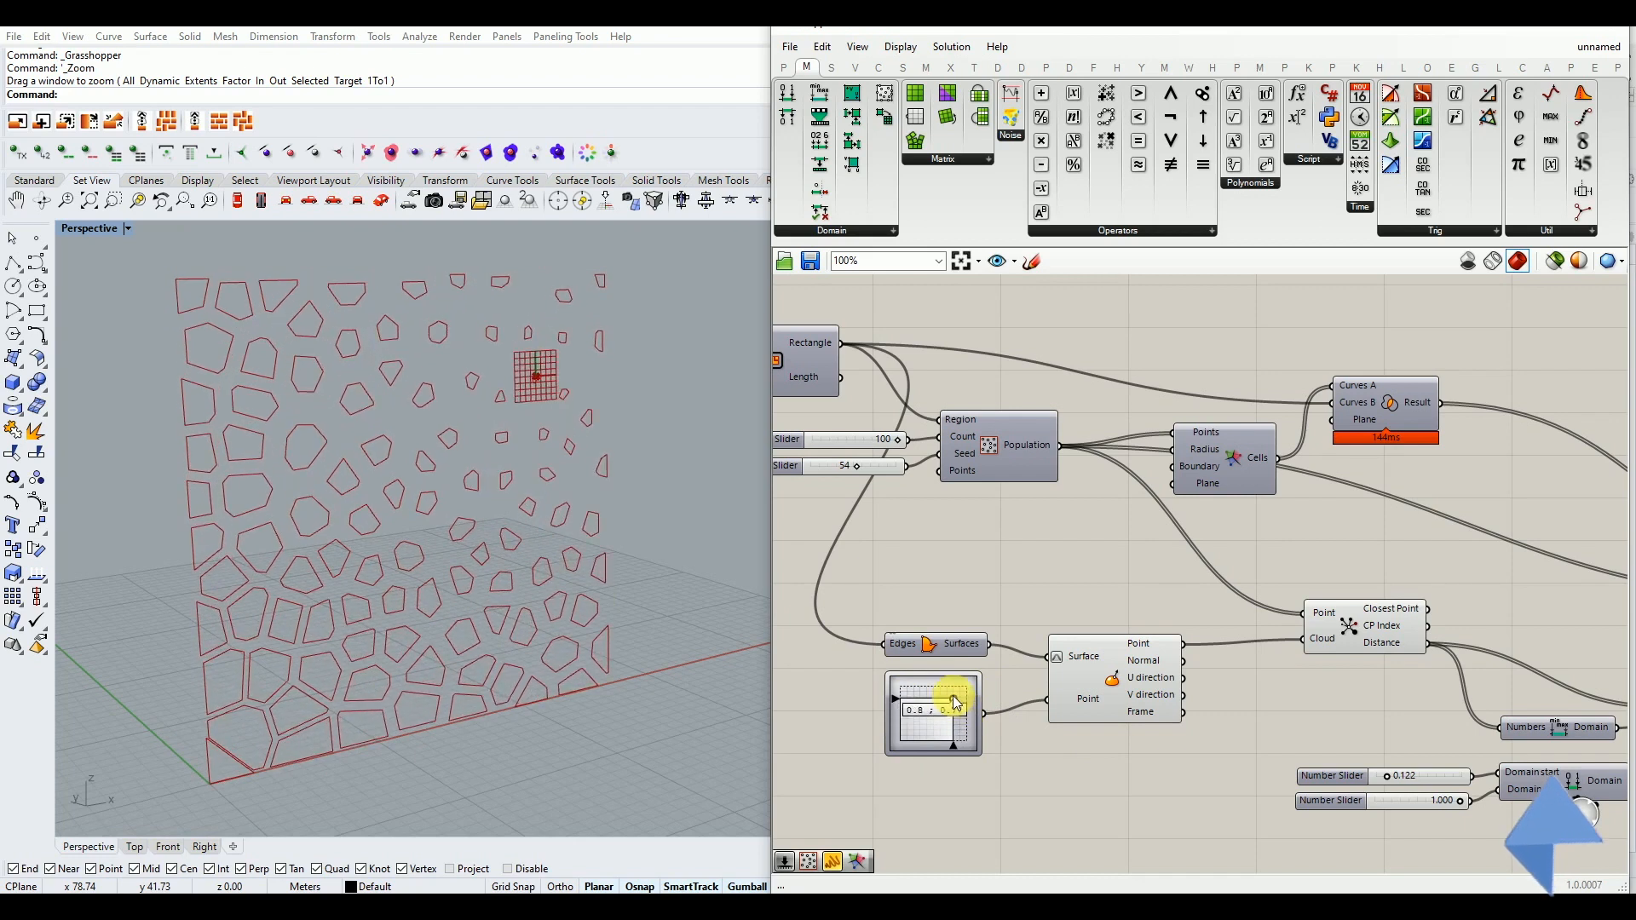
Turn the preview of the Population points back on to show the cell centers on the panel
{"action": "scroll", "coordinate": [508, 358], "scroll_direction": "up", "scroll_amount": 5}
{"action": "scroll", "coordinate": [880, 536], "scroll_direction": "down", "scroll_amount": 4}
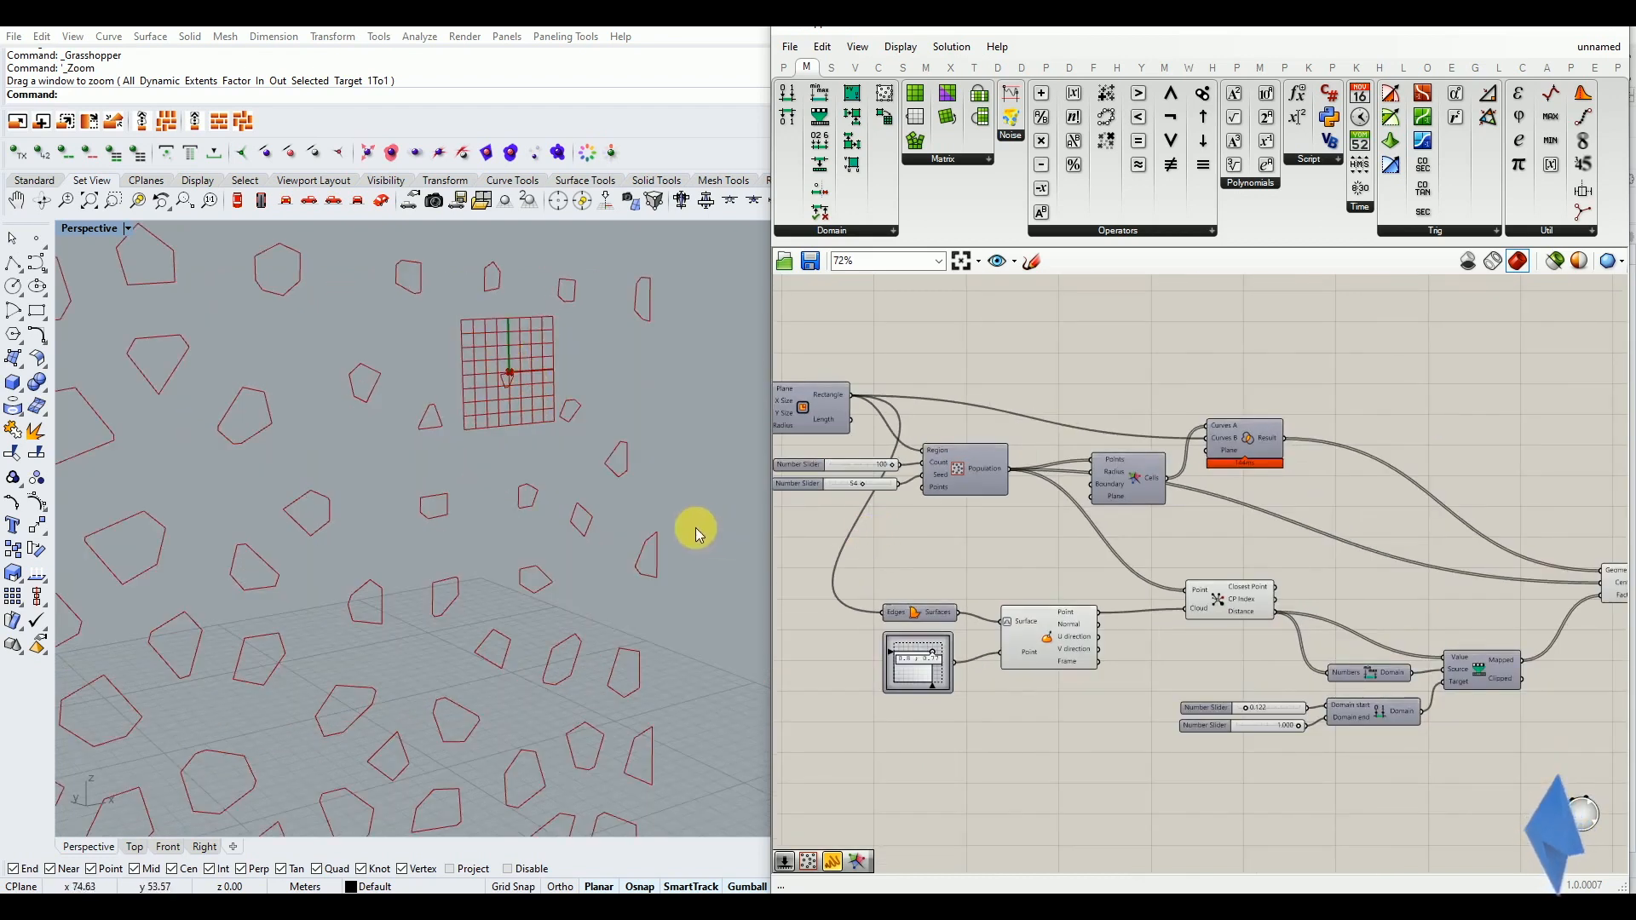
{"action": "scroll", "coordinate": [694, 529], "scroll_direction": "down", "scroll_amount": 4}
{"action": "left_click", "coordinate": [946, 468]}
{"action": "middle_click", "coordinate": [948, 466]}
{"action": "scroll", "coordinate": [588, 516], "scroll_direction": "down", "scroll_amount": 3}
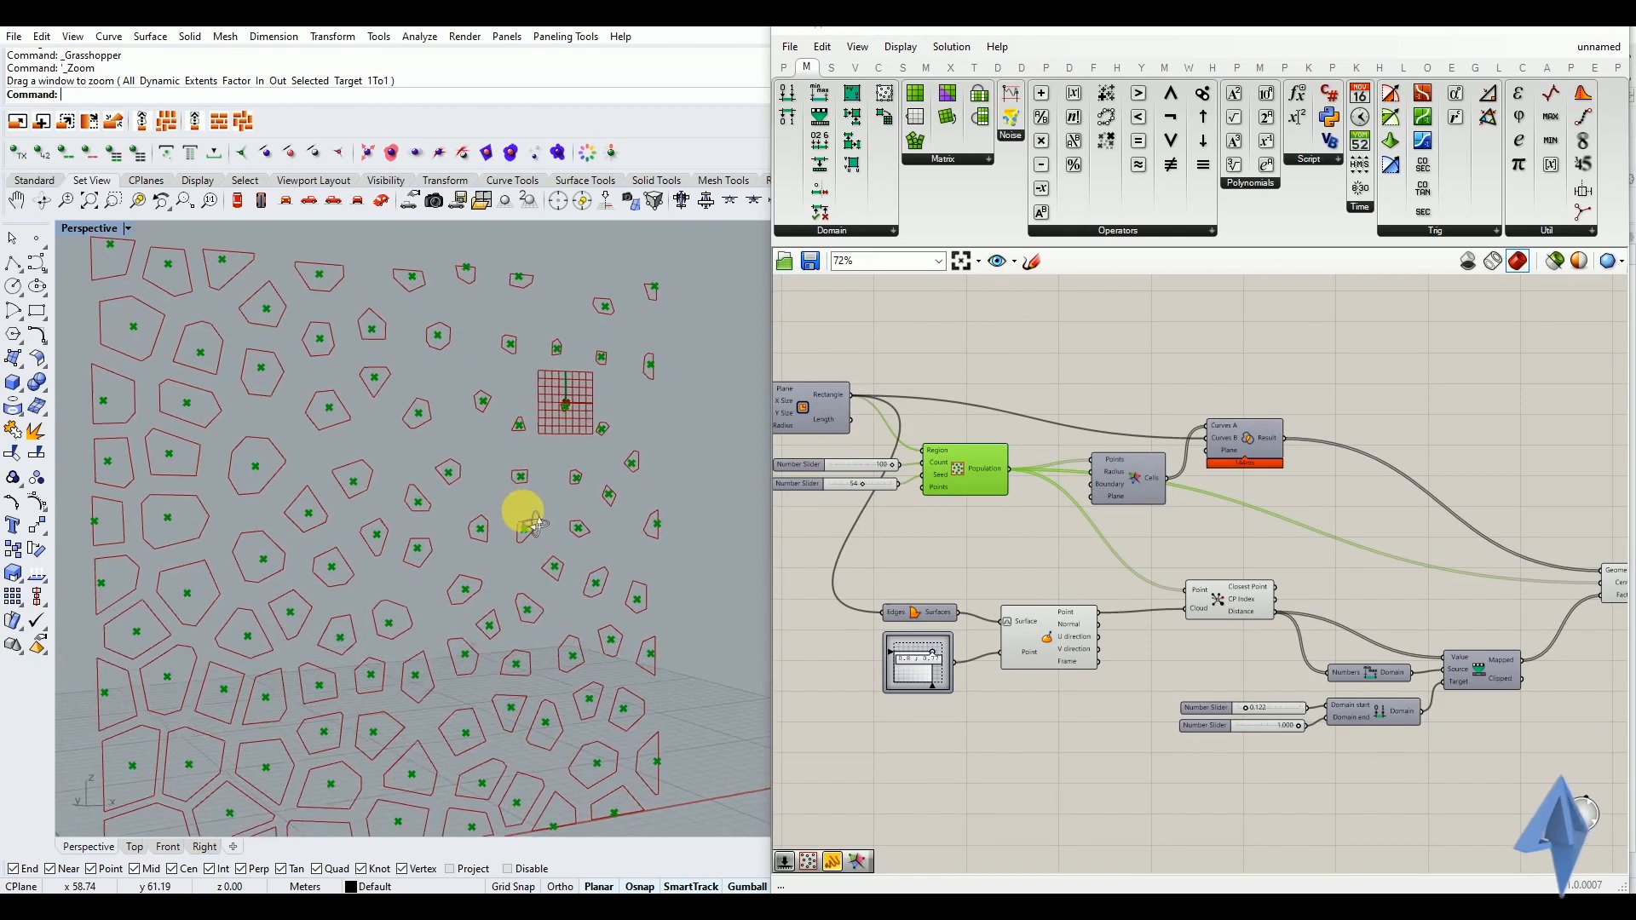
{"action": "left_click", "coordinate": [924, 542]}
{"action": "scroll", "coordinate": [426, 537], "scroll_direction": "down", "scroll_amount": 4}
{"action": "scroll", "coordinate": [562, 554], "scroll_direction": "up", "scroll_amount": 2}
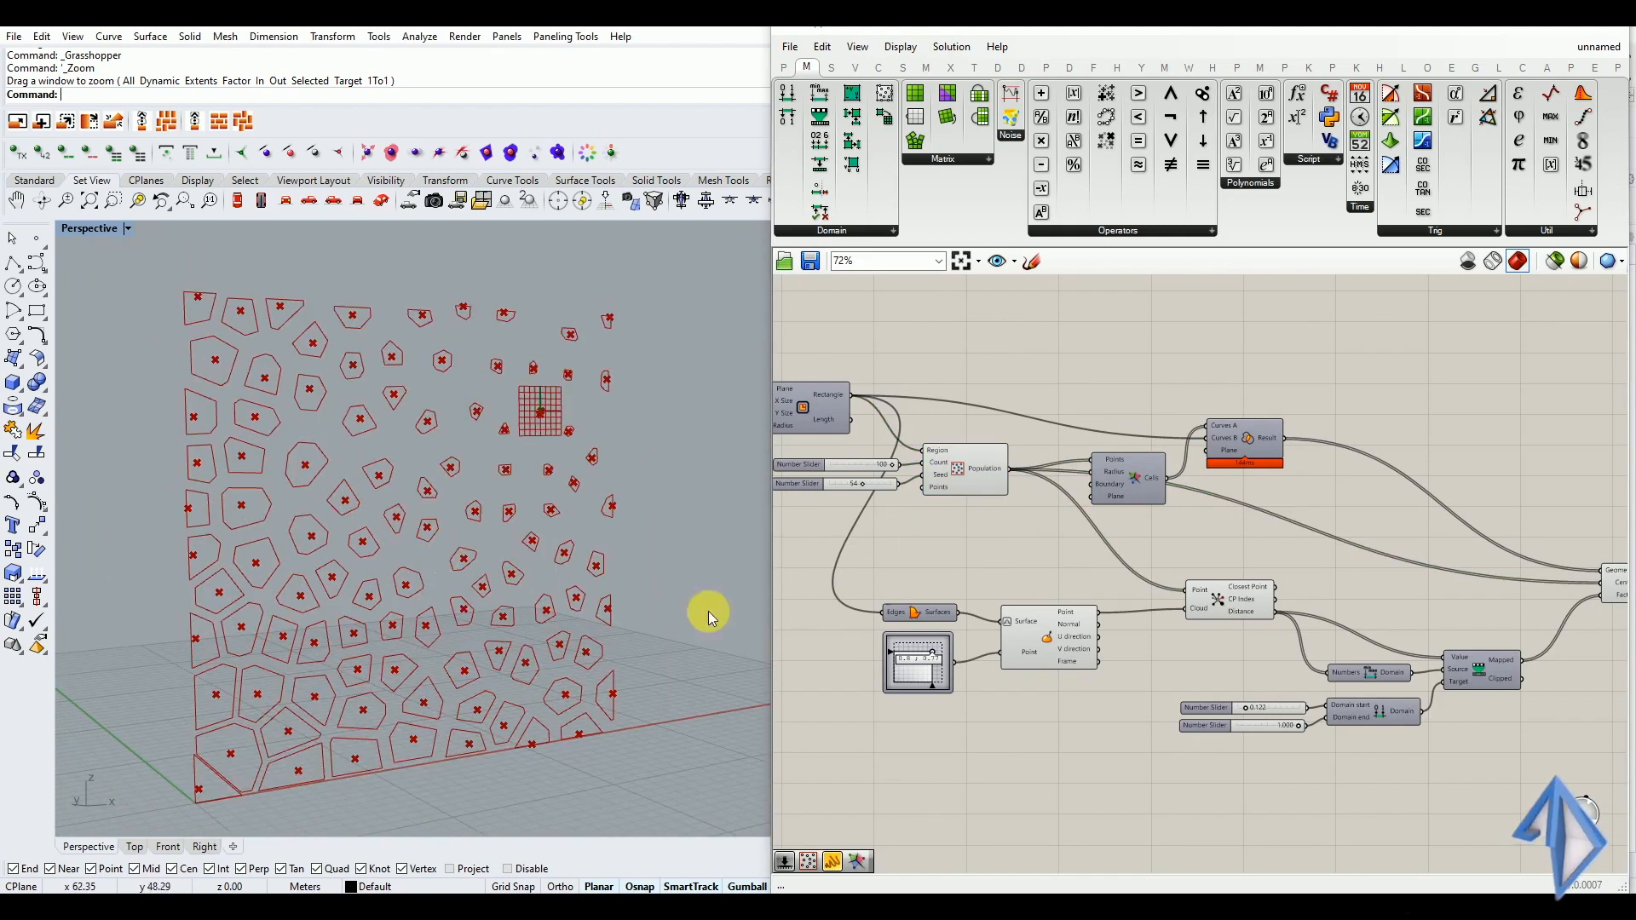
Shift the attractor point slightly higher on the panel with the MD Slider and examine the scaled cells around it
{"action": "mouse_move", "coordinate": [930, 655]}
{"action": "left_mouse_down"}
{"action": "mouse_move", "coordinate": [898, 679]}
{"action": "mouse_move", "coordinate": [944, 672]}
{"action": "mouse_move", "coordinate": [935, 658]}
{"action": "left_mouse_up"}
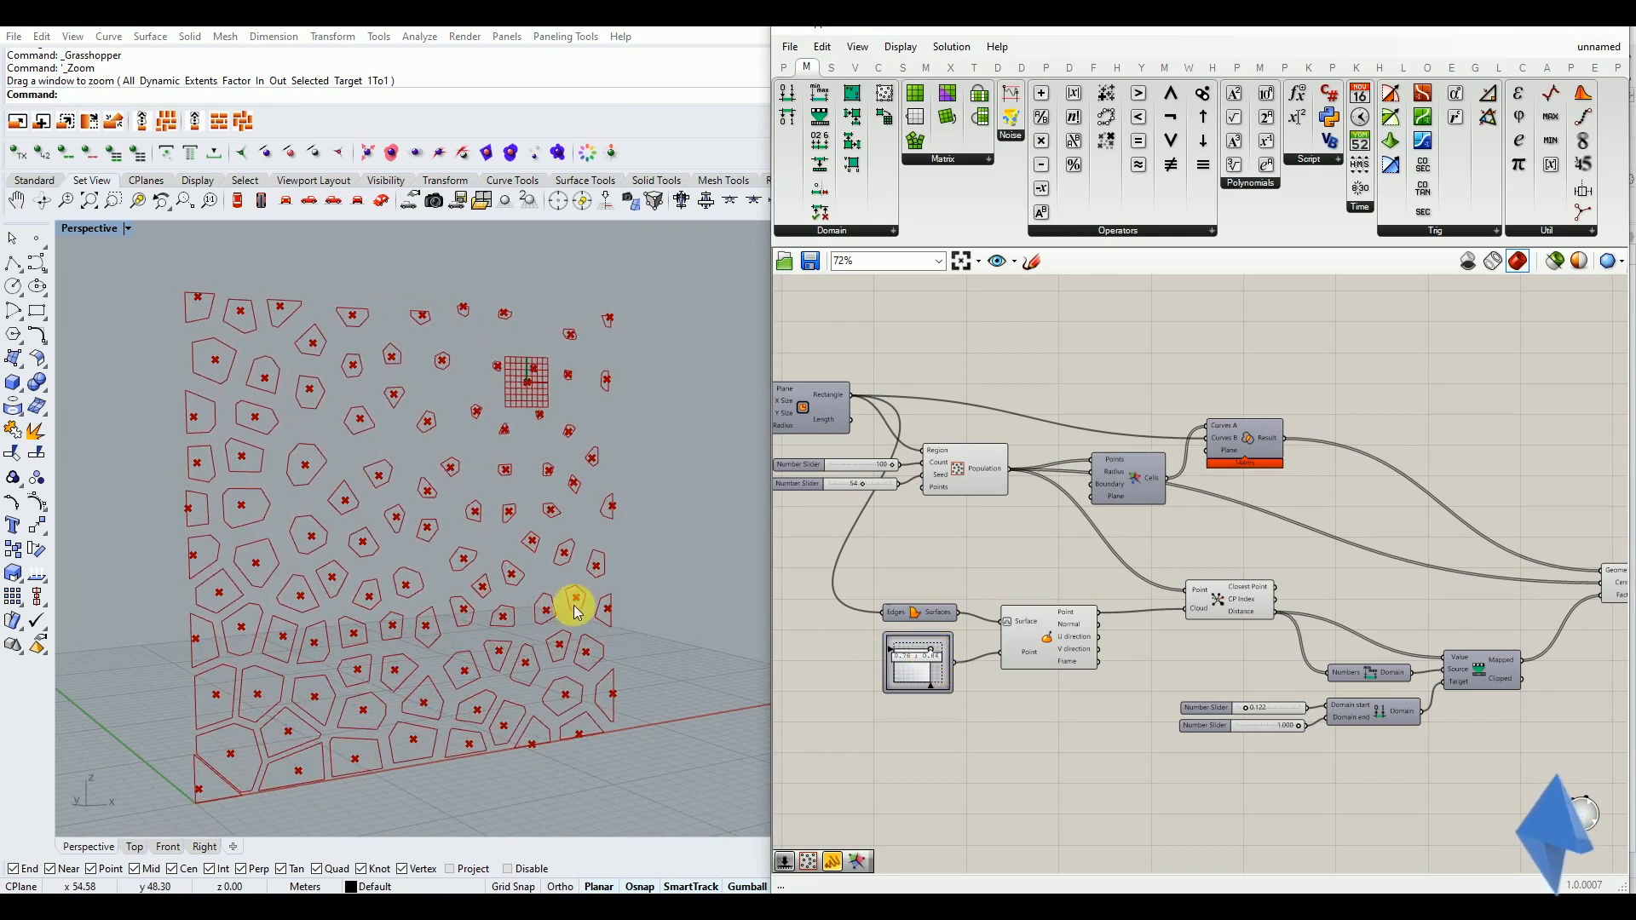
{"action": "scroll", "coordinate": [524, 409], "scroll_direction": "up", "scroll_amount": 3}
{"action": "scroll", "coordinate": [516, 393], "scroll_direction": "up", "scroll_amount": 4}
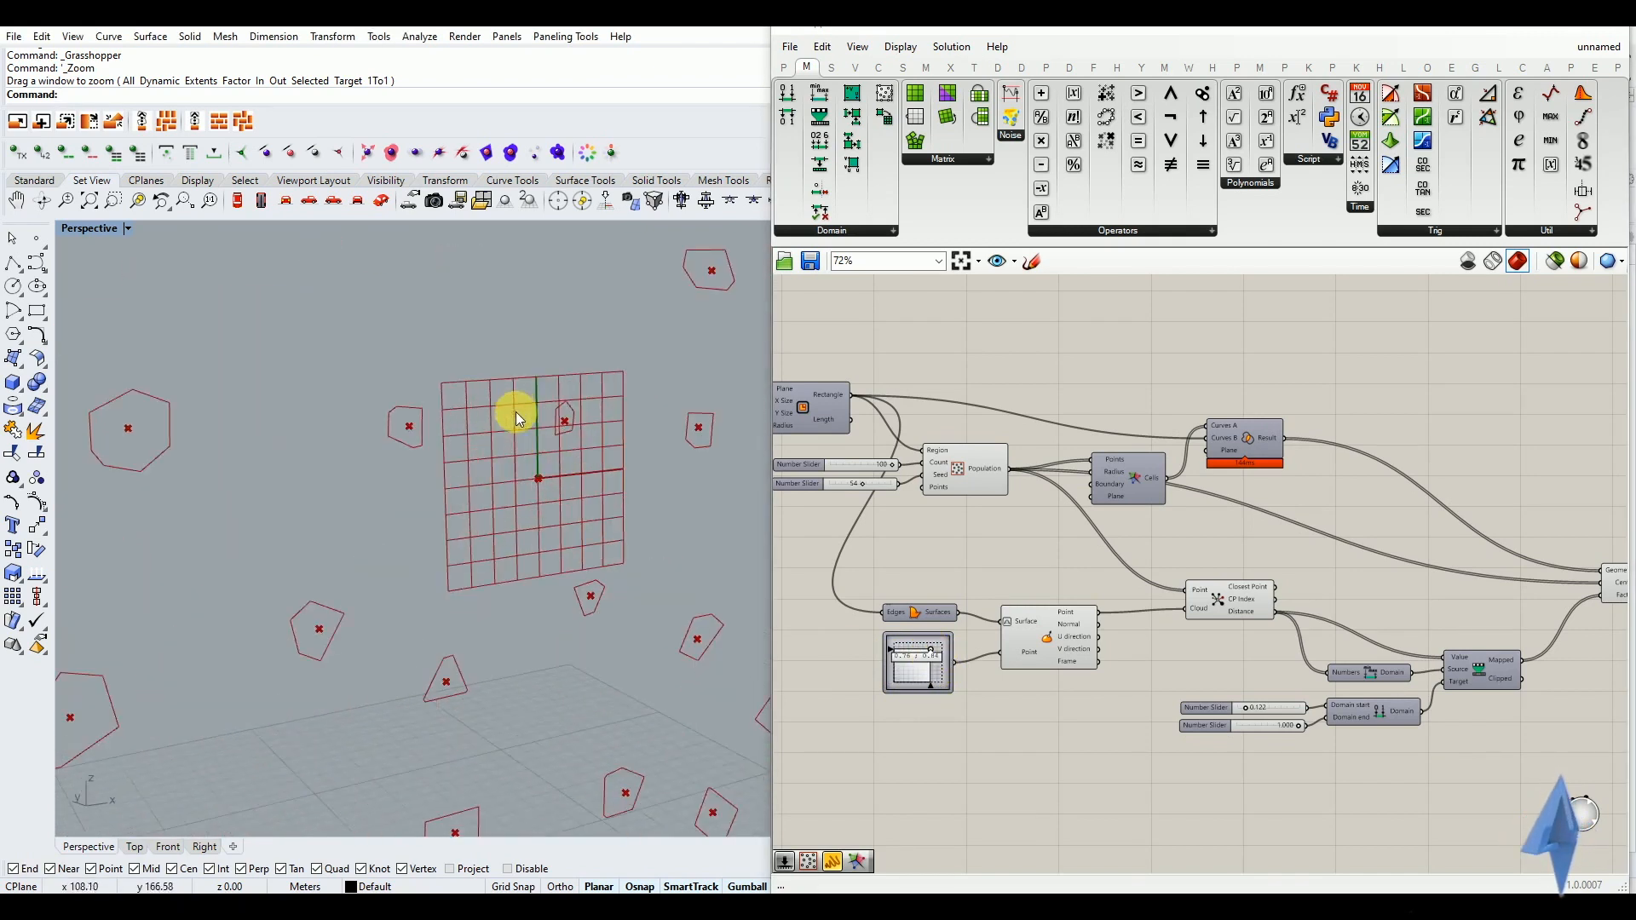
{"action": "scroll", "coordinate": [483, 431], "scroll_direction": "down", "scroll_amount": 5}
{"action": "scroll", "coordinate": [482, 436], "scroll_direction": "down", "scroll_amount": 2}
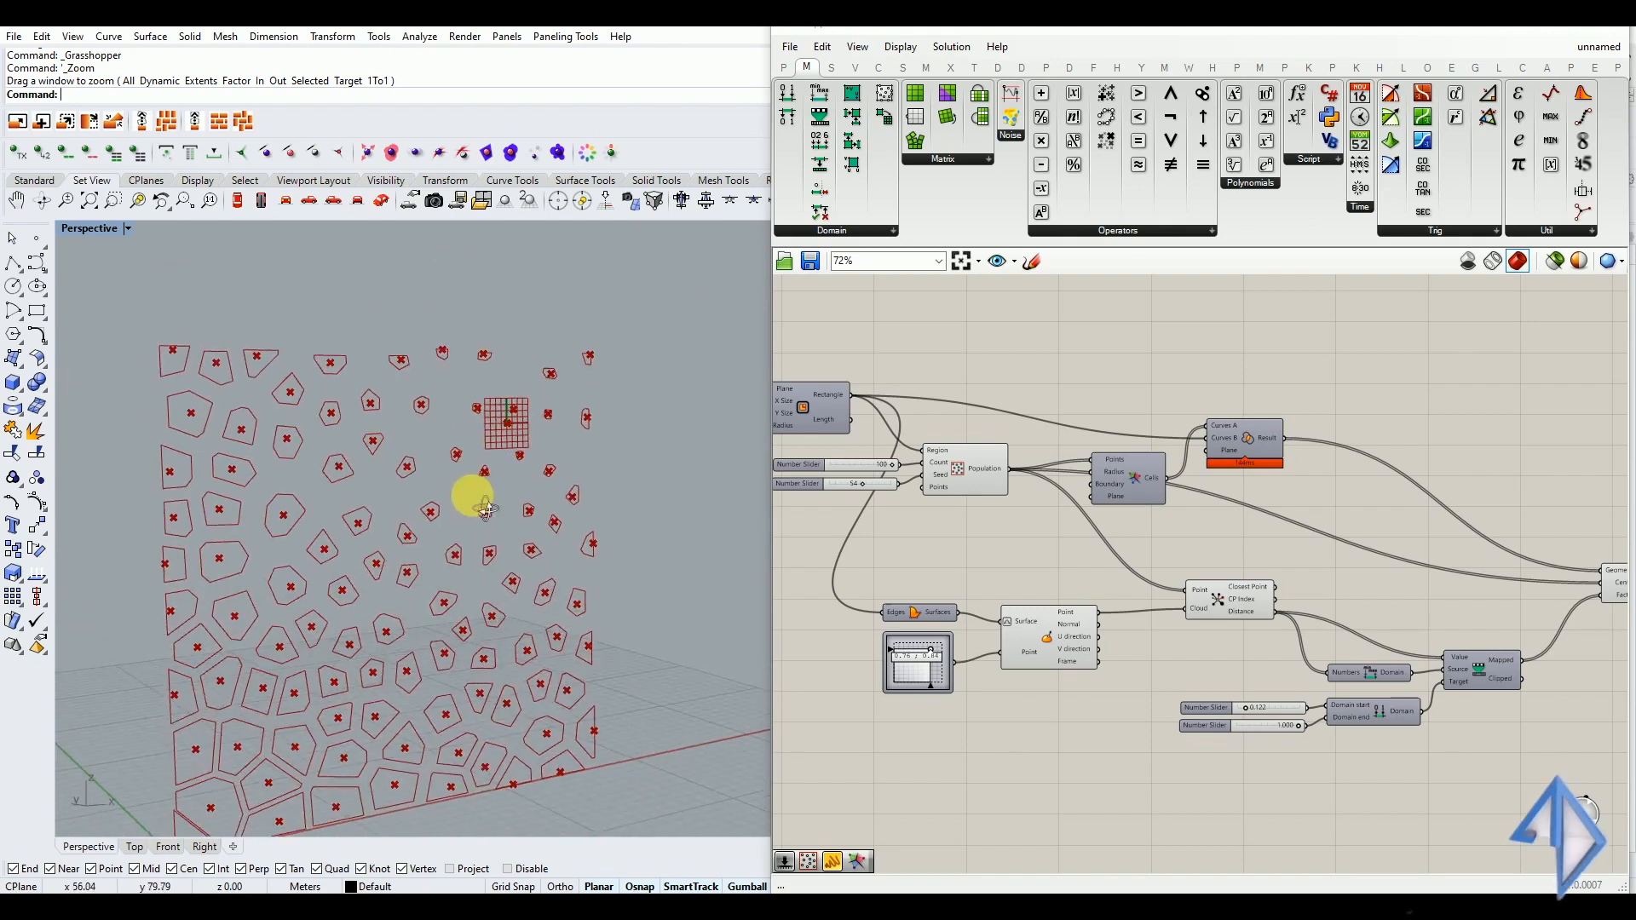
{"action": "scroll", "coordinate": [385, 580], "scroll_direction": "down", "scroll_amount": 1}
{"action": "left_click", "coordinate": [908, 736]}
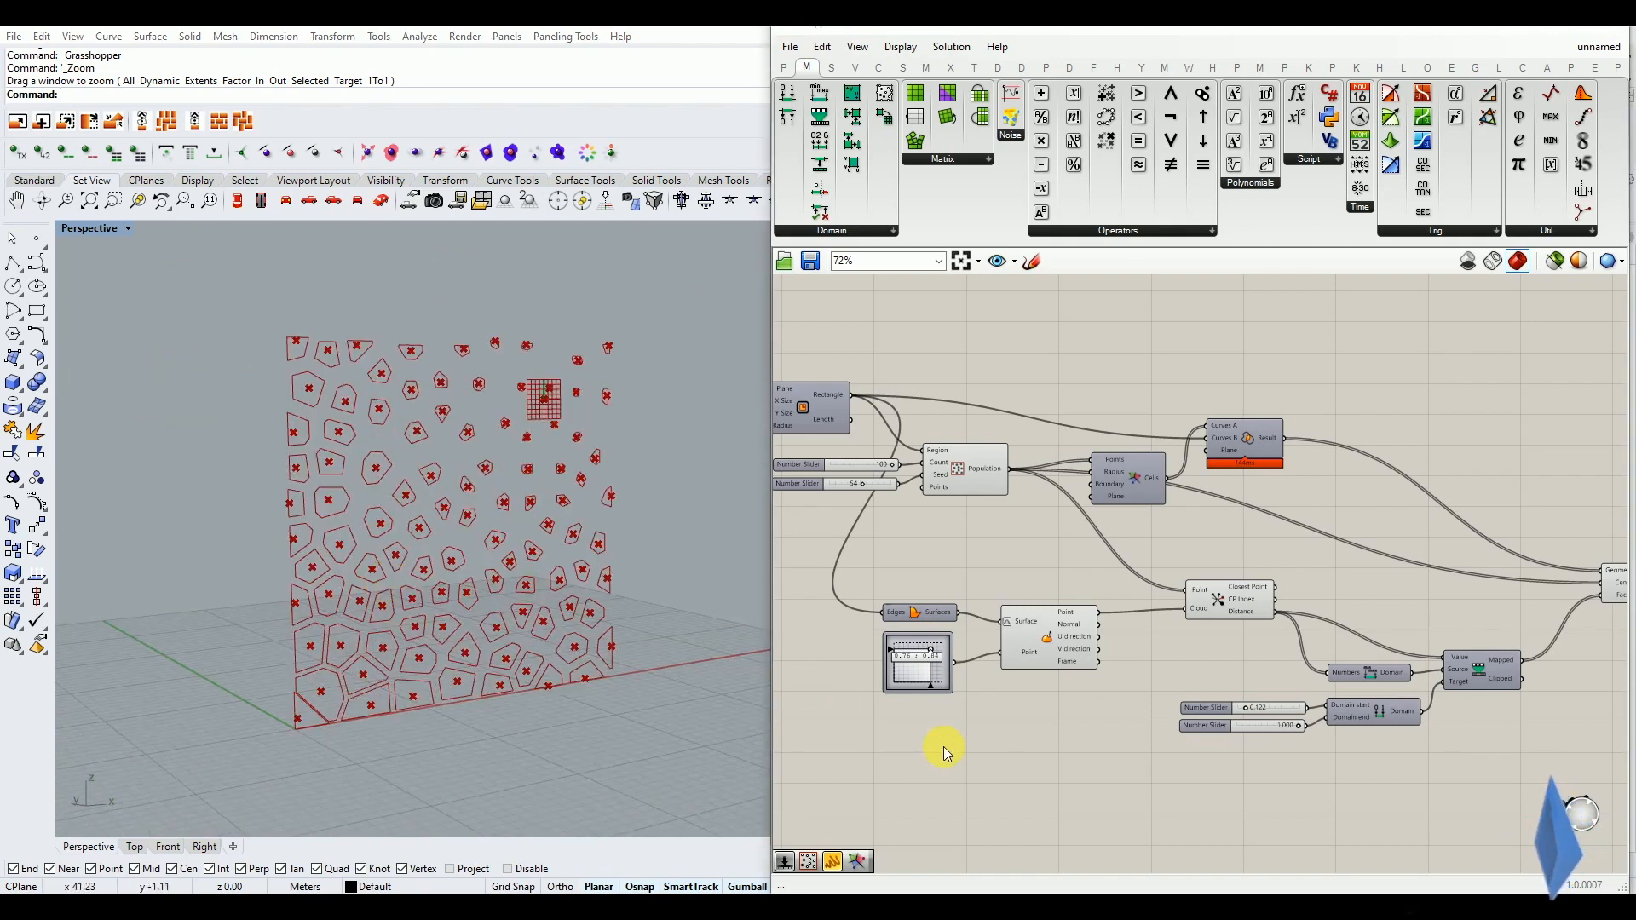
Reverse the scaling domain by setting the Domain start slider to 1.000 and the Domain end slider to 0.084
{"action": "scroll", "coordinate": [956, 752], "scroll_direction": "down", "scroll_amount": 2}
{"action": "scroll", "coordinate": [1057, 741], "scroll_direction": "up", "scroll_amount": 7}
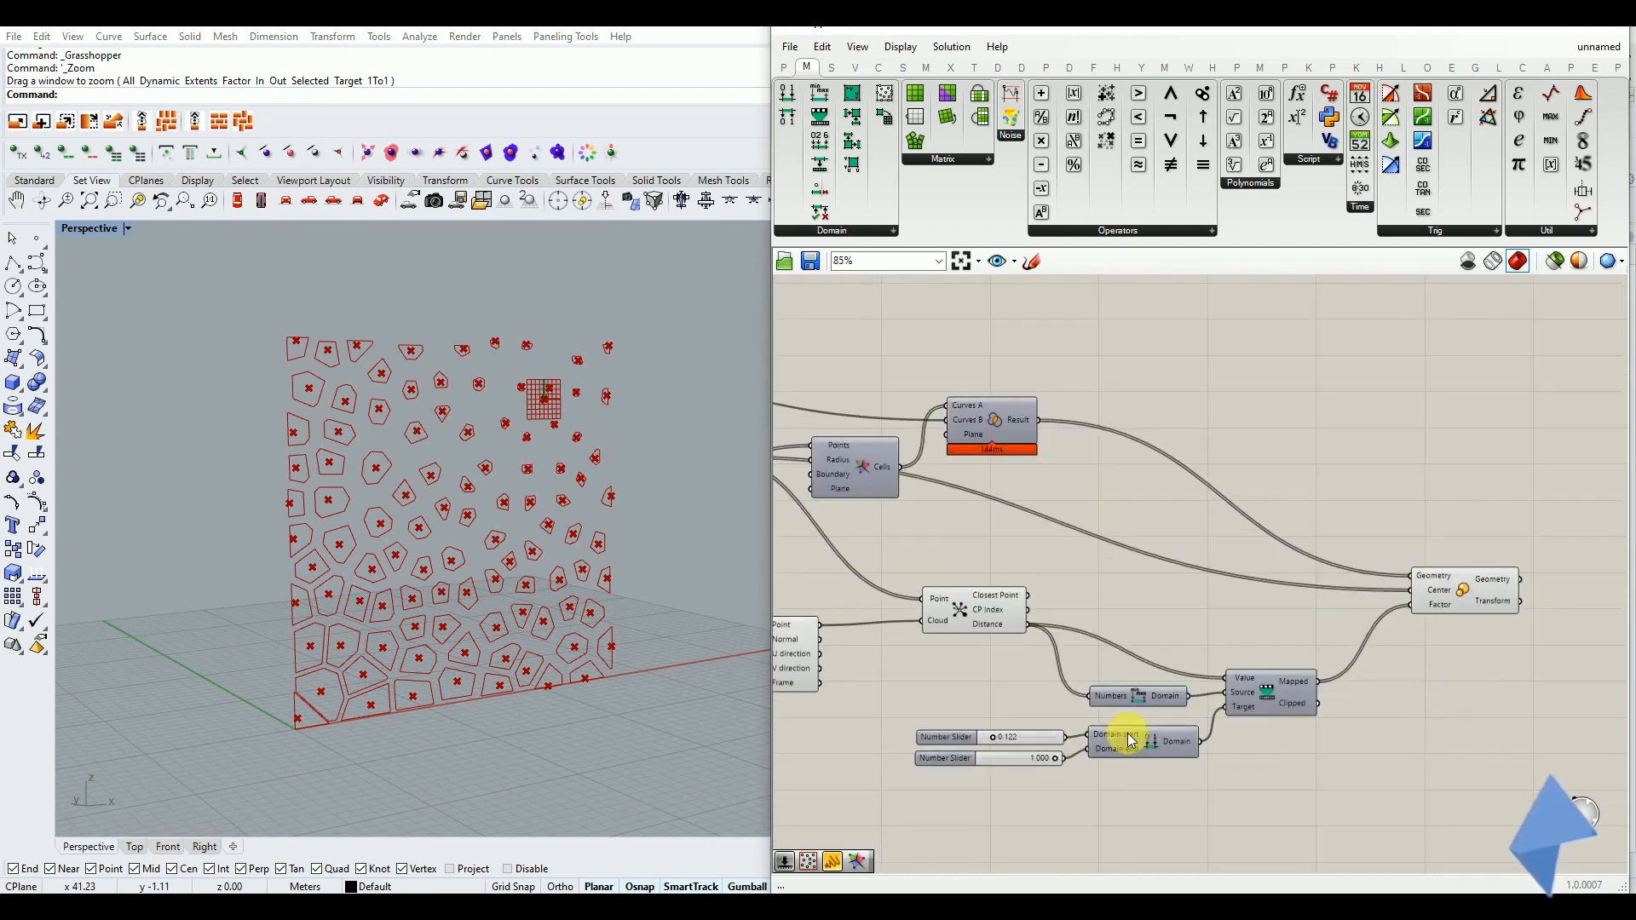
{"action": "mouse_move", "coordinate": [980, 707]}
{"action": "left_mouse_down"}
{"action": "mouse_move", "coordinate": [963, 707]}
{"action": "mouse_move", "coordinate": [1193, 707]}
{"action": "mouse_move", "coordinate": [965, 707]}
{"action": "left_mouse_up"}
{"action": "left_click_drag", "start_coordinate": [1163, 761], "coordinate": [956, 762]}
{"action": "left_click_drag", "start_coordinate": [962, 697], "coordinate": [1193, 712]}
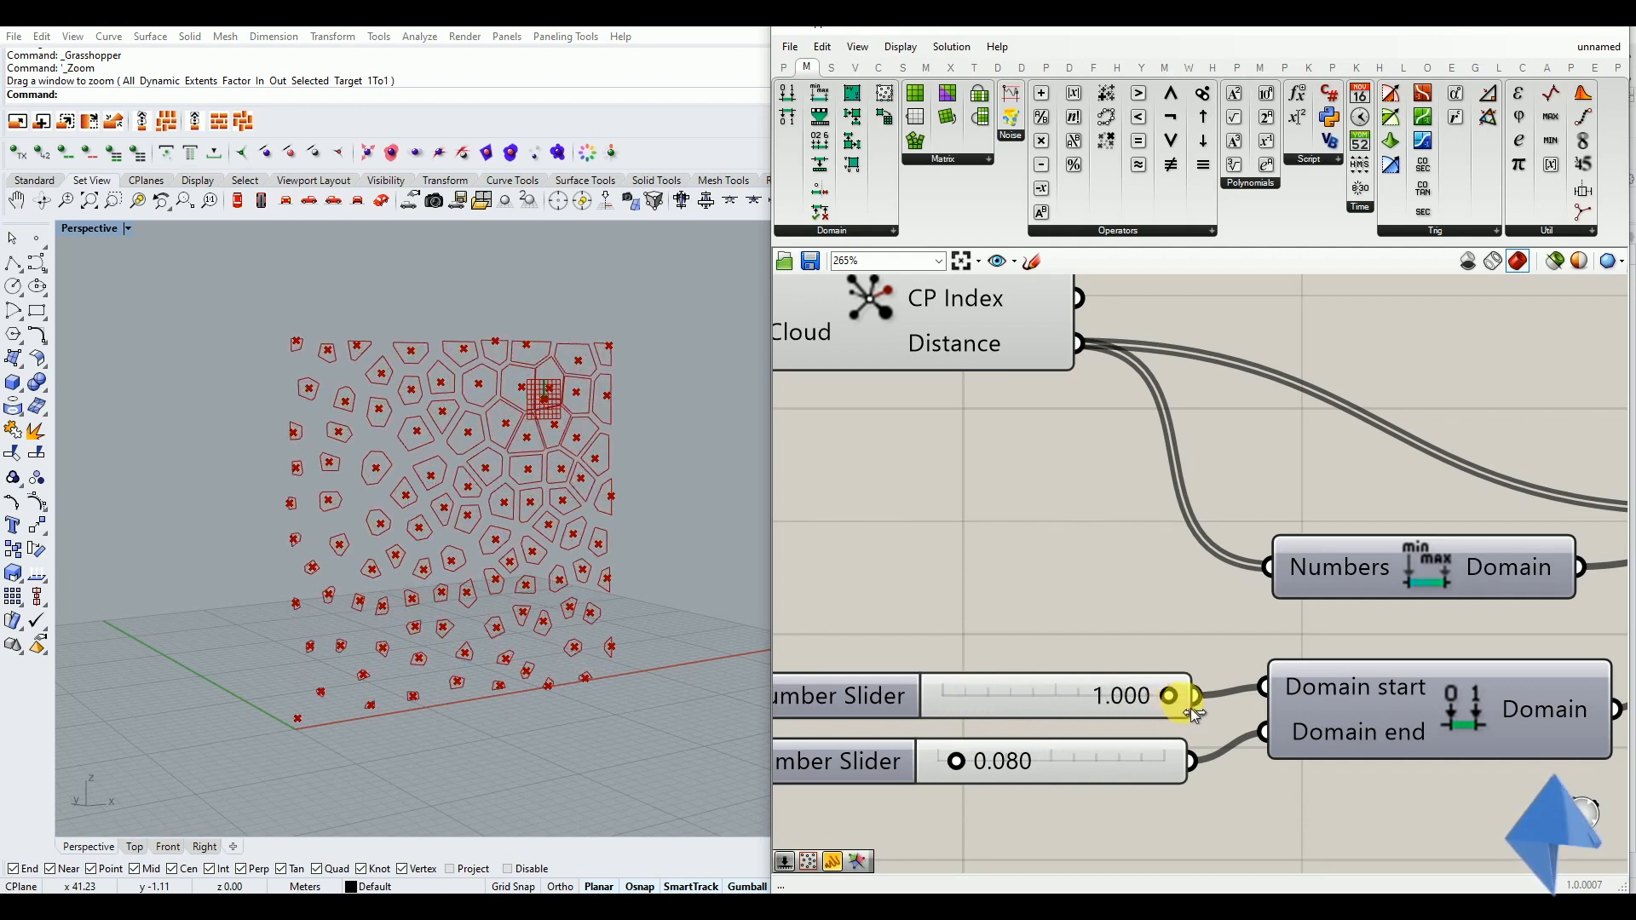
{"action": "left_click_drag", "start_coordinate": [976, 765], "coordinate": [963, 765]}
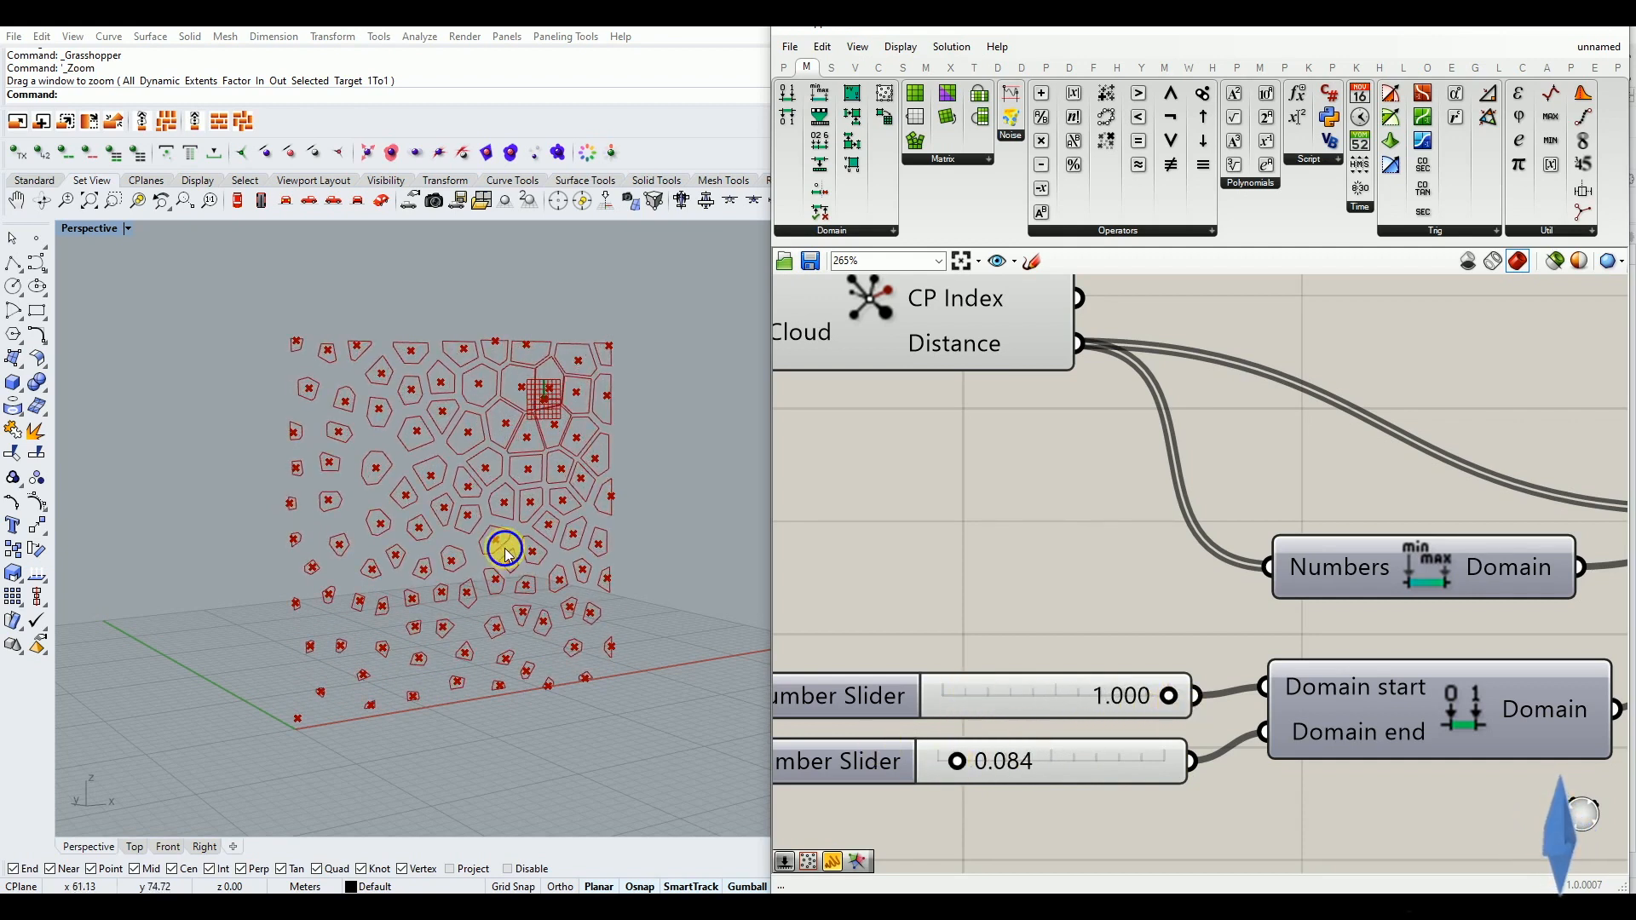
Move the attractor point to 0.85 ; 0.89 on the panel surface with the MD Slider
{"action": "scroll", "coordinate": [525, 463], "scroll_direction": "up", "scroll_amount": 5}
{"action": "scroll", "coordinate": [556, 418], "scroll_direction": "up", "scroll_amount": 2}
{"action": "scroll", "coordinate": [527, 431], "scroll_direction": "down", "scroll_amount": 8}
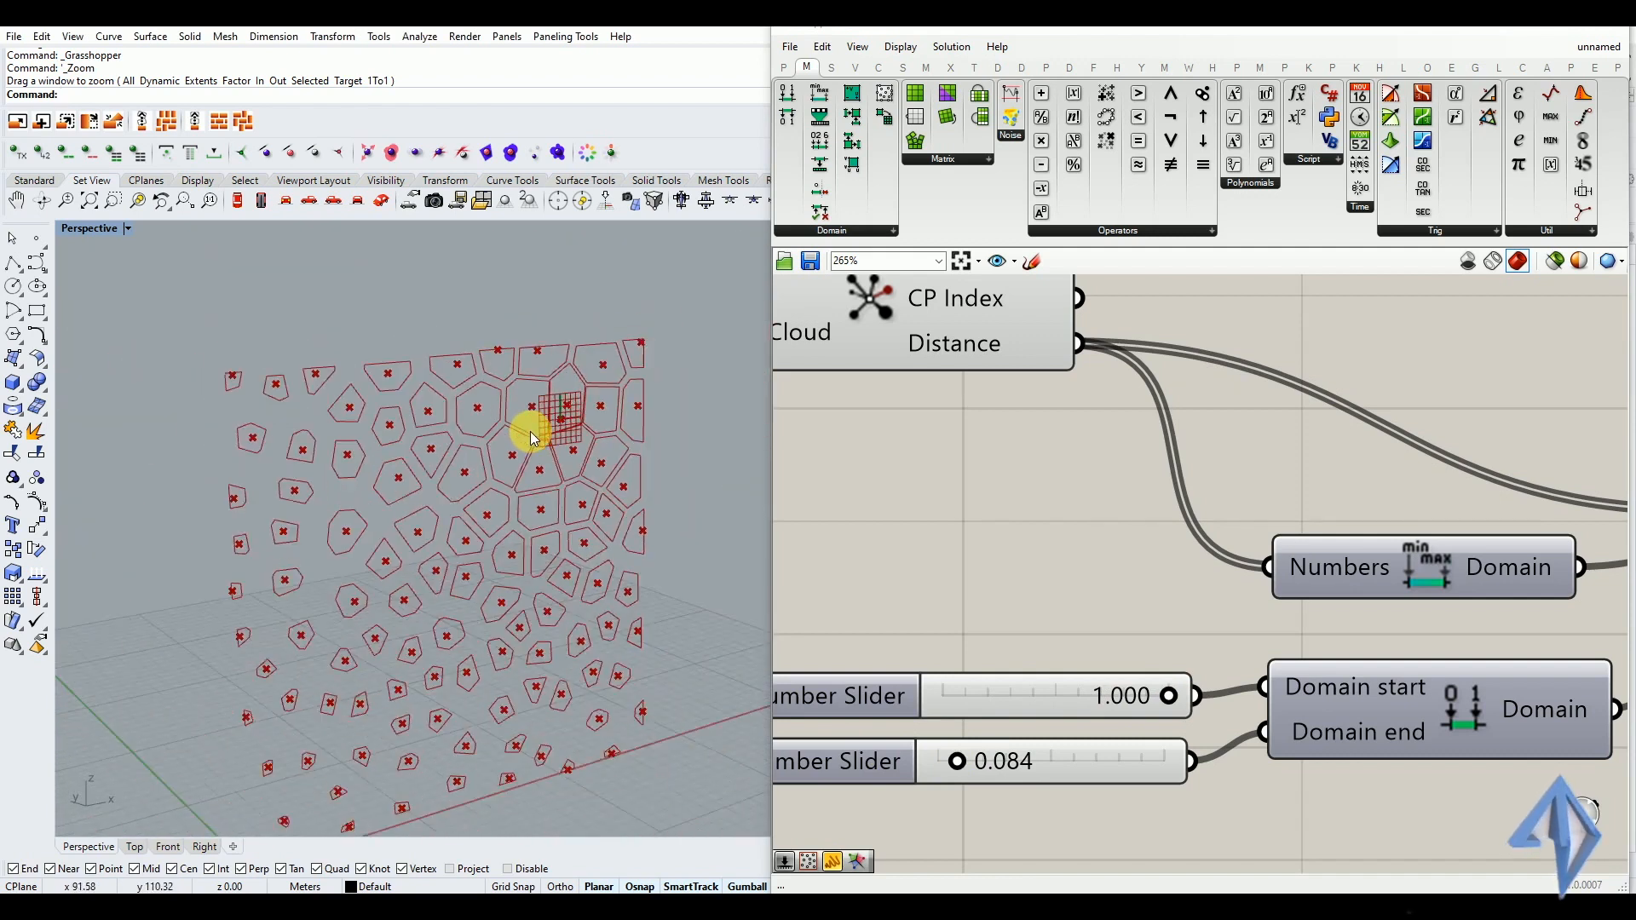
{"action": "right_click", "coordinate": [549, 458]}
{"action": "left_click", "coordinate": [1032, 585]}
{"action": "scroll", "coordinate": [1294, 599], "scroll_direction": "down", "scroll_amount": 5}
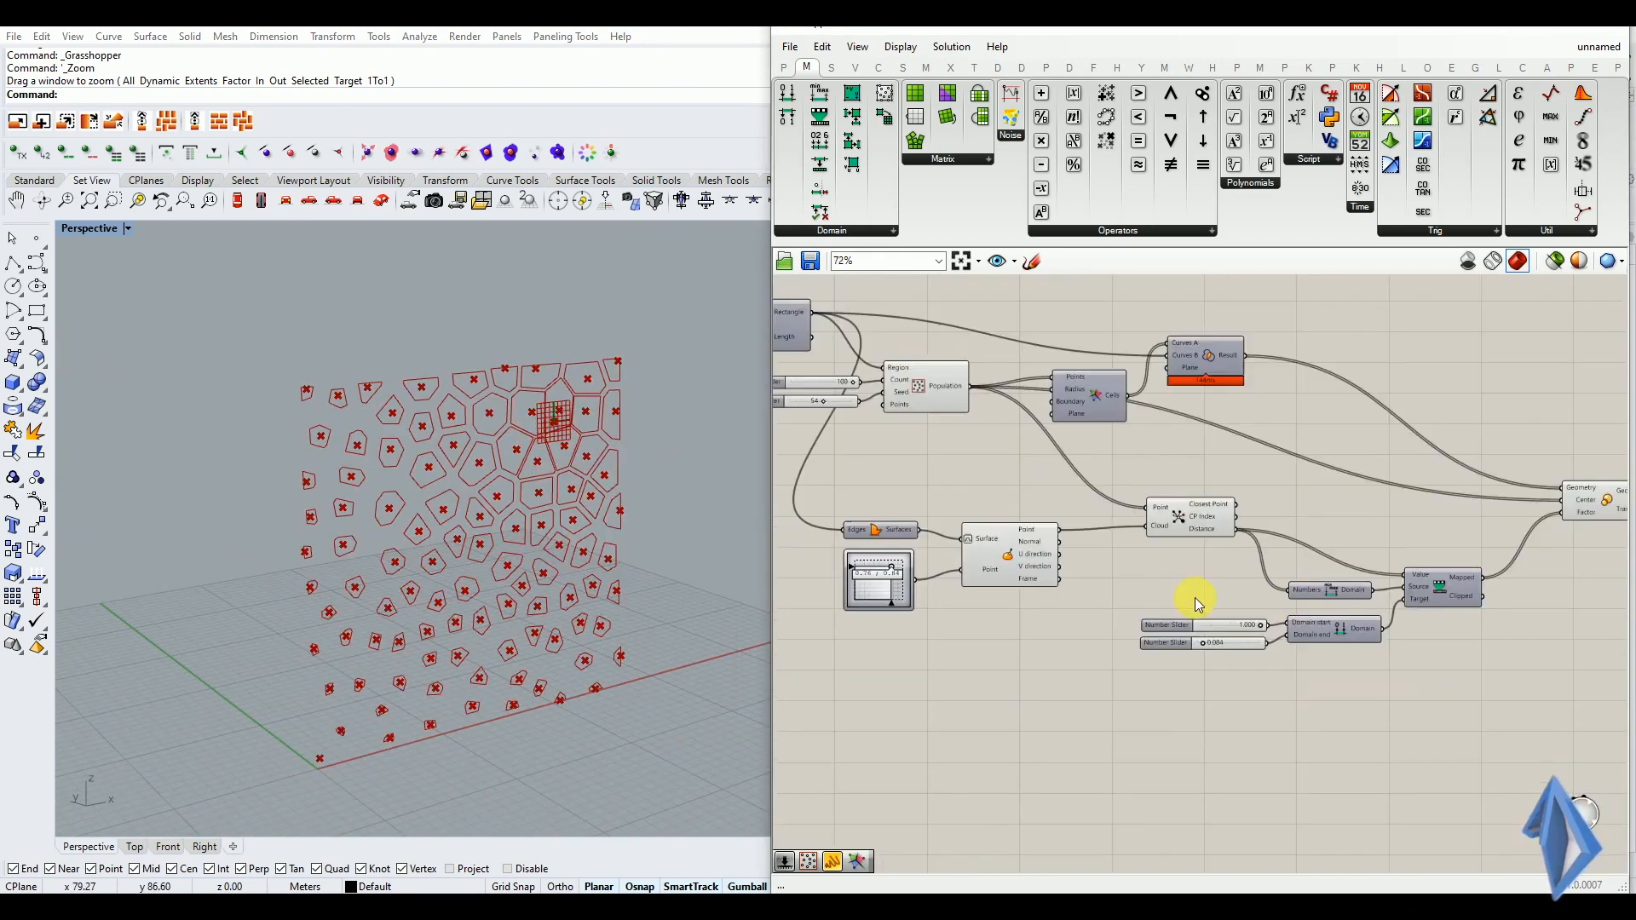
{"action": "scroll", "coordinate": [871, 571], "scroll_direction": "up", "scroll_amount": 4}
{"action": "scroll", "coordinate": [871, 571], "scroll_direction": "up", "scroll_amount": 2}
{"action": "mouse_move", "coordinate": [929, 549]}
{"action": "left_mouse_down"}
{"action": "mouse_move", "coordinate": [931, 564]}
{"action": "mouse_move", "coordinate": [876, 588]}
{"action": "mouse_move", "coordinate": [867, 620]}
{"action": "mouse_move", "coordinate": [884, 643]}
{"action": "mouse_move", "coordinate": [941, 624]}
{"action": "mouse_move", "coordinate": [931, 566]}
{"action": "mouse_move", "coordinate": [861, 566]}
{"action": "mouse_move", "coordinate": [845, 612]}
{"action": "mouse_move", "coordinate": [944, 542]}
{"action": "left_mouse_up"}
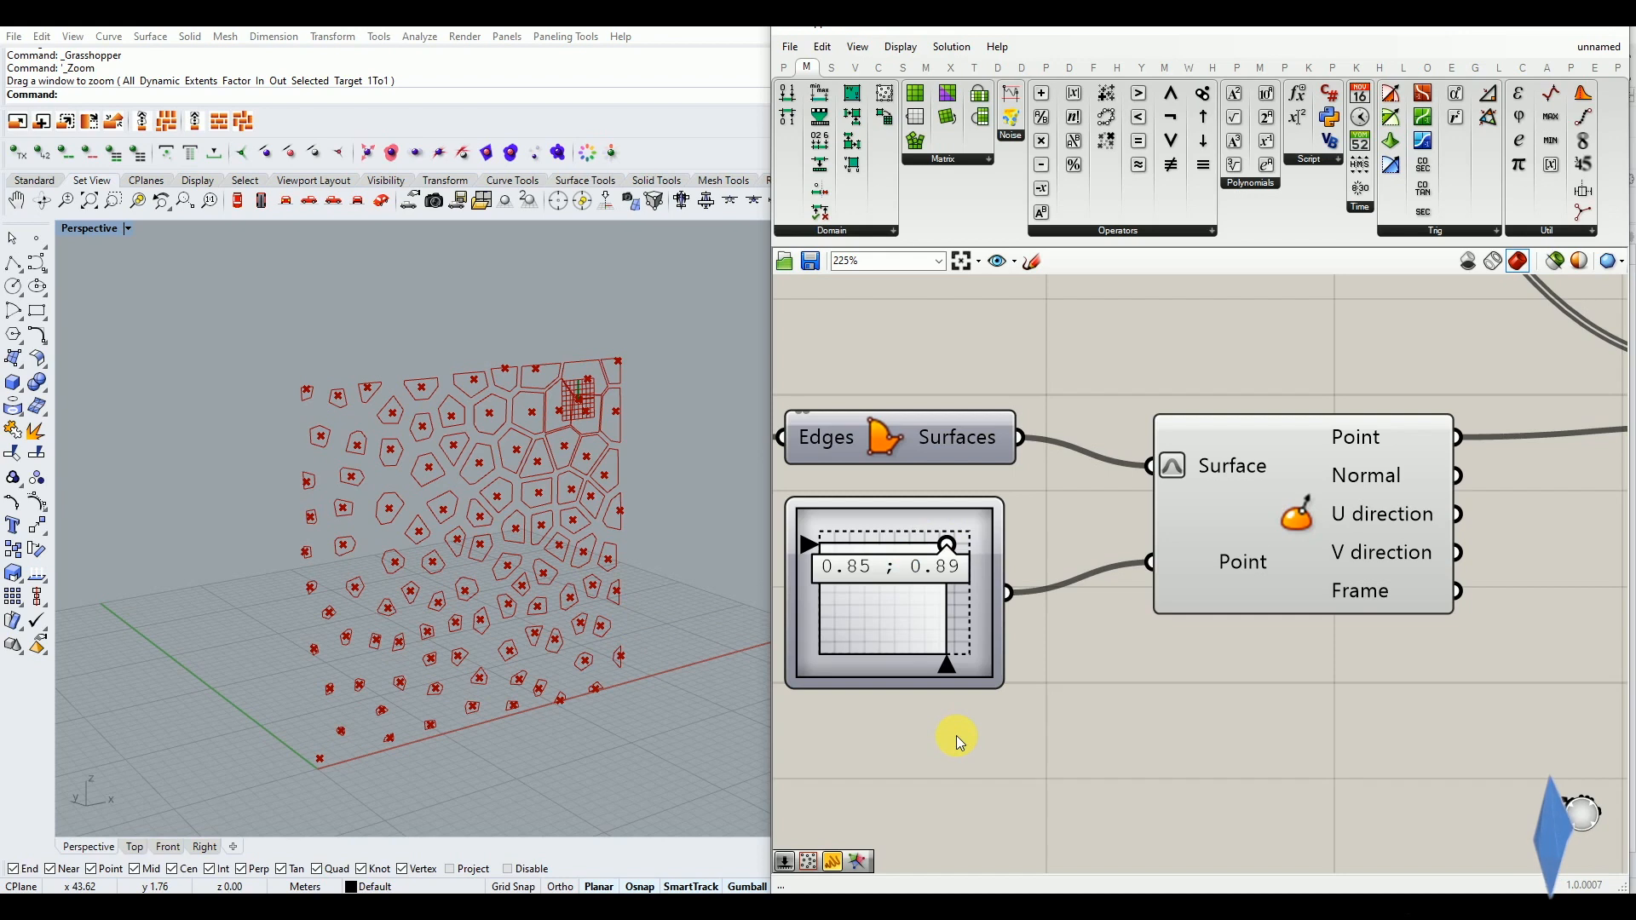
Add a Move component to the canvas beyond the Scale component
{"action": "scroll", "coordinate": [1055, 645], "scroll_direction": "down", "scroll_amount": 8}
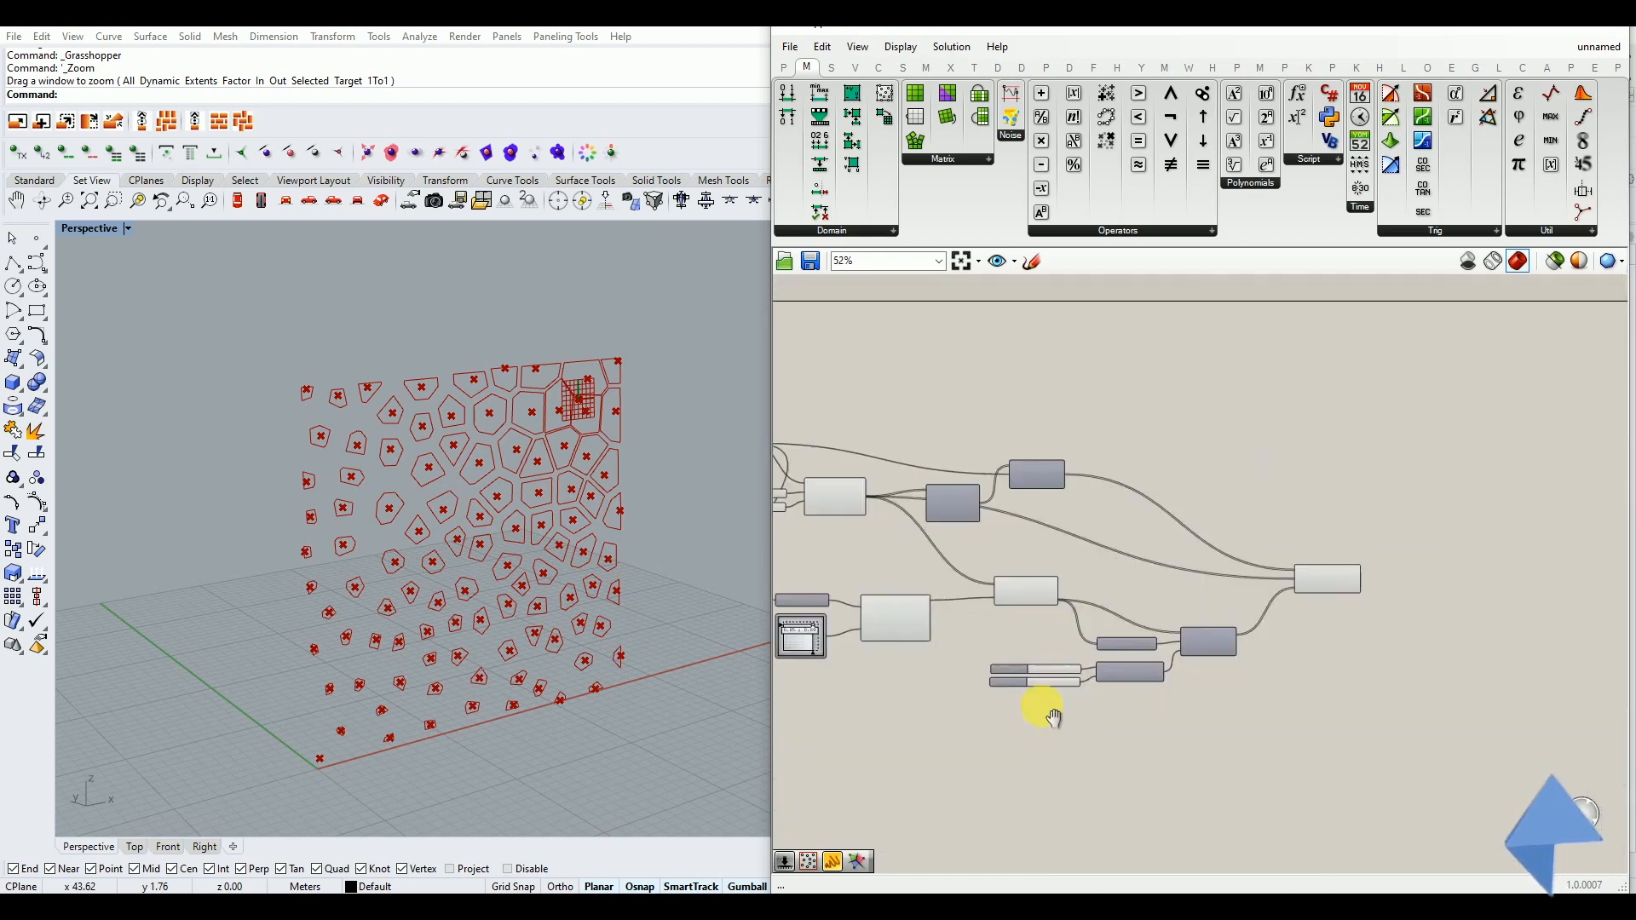
{"action": "scroll", "coordinate": [1395, 610], "scroll_direction": "up", "scroll_amount": 4}
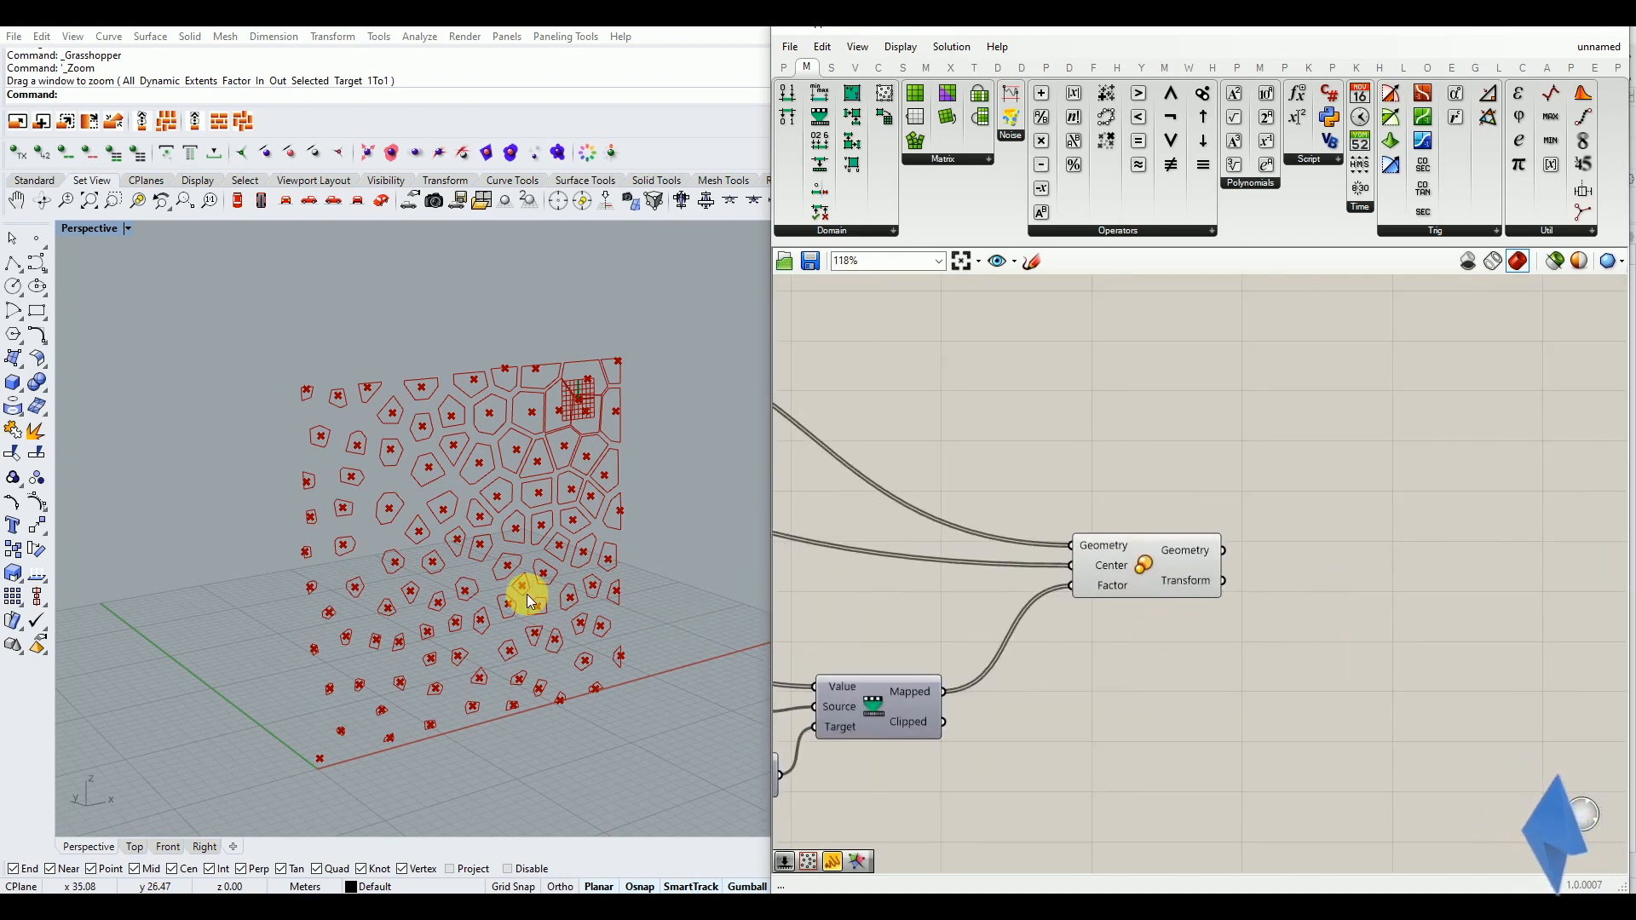
{"action": "scroll", "coordinate": [533, 620], "scroll_direction": "up", "scroll_amount": 2}
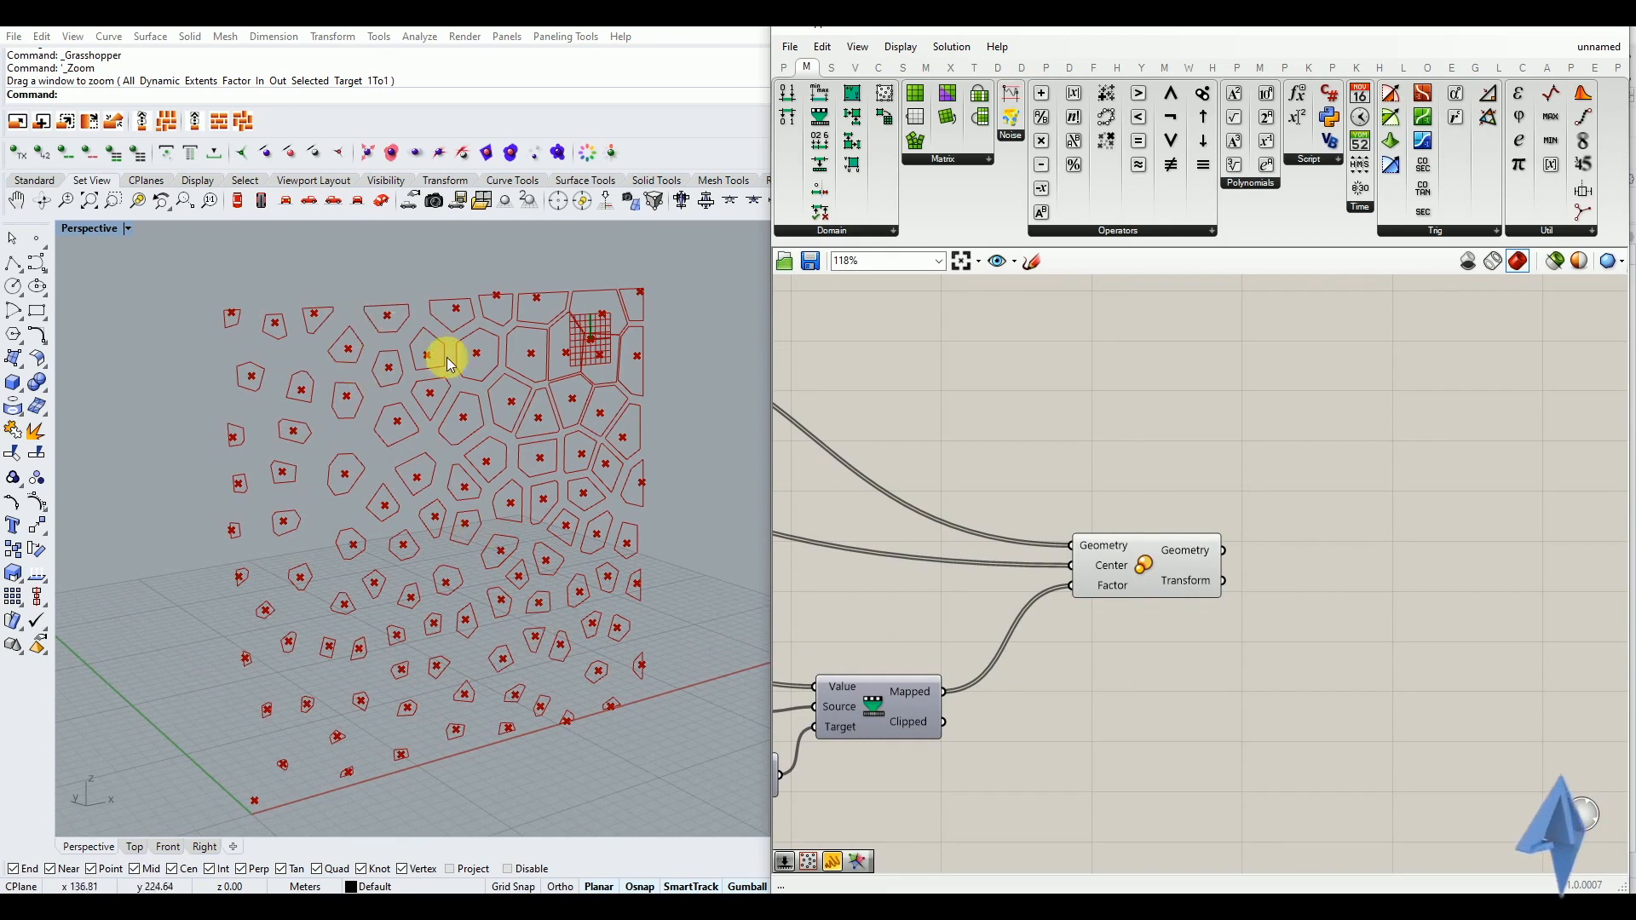
{"action": "right_click_drag", "start_coordinate": [390, 479], "coordinate": [527, 640]}
{"action": "scroll", "coordinate": [504, 552], "scroll_direction": "up", "scroll_amount": 4}
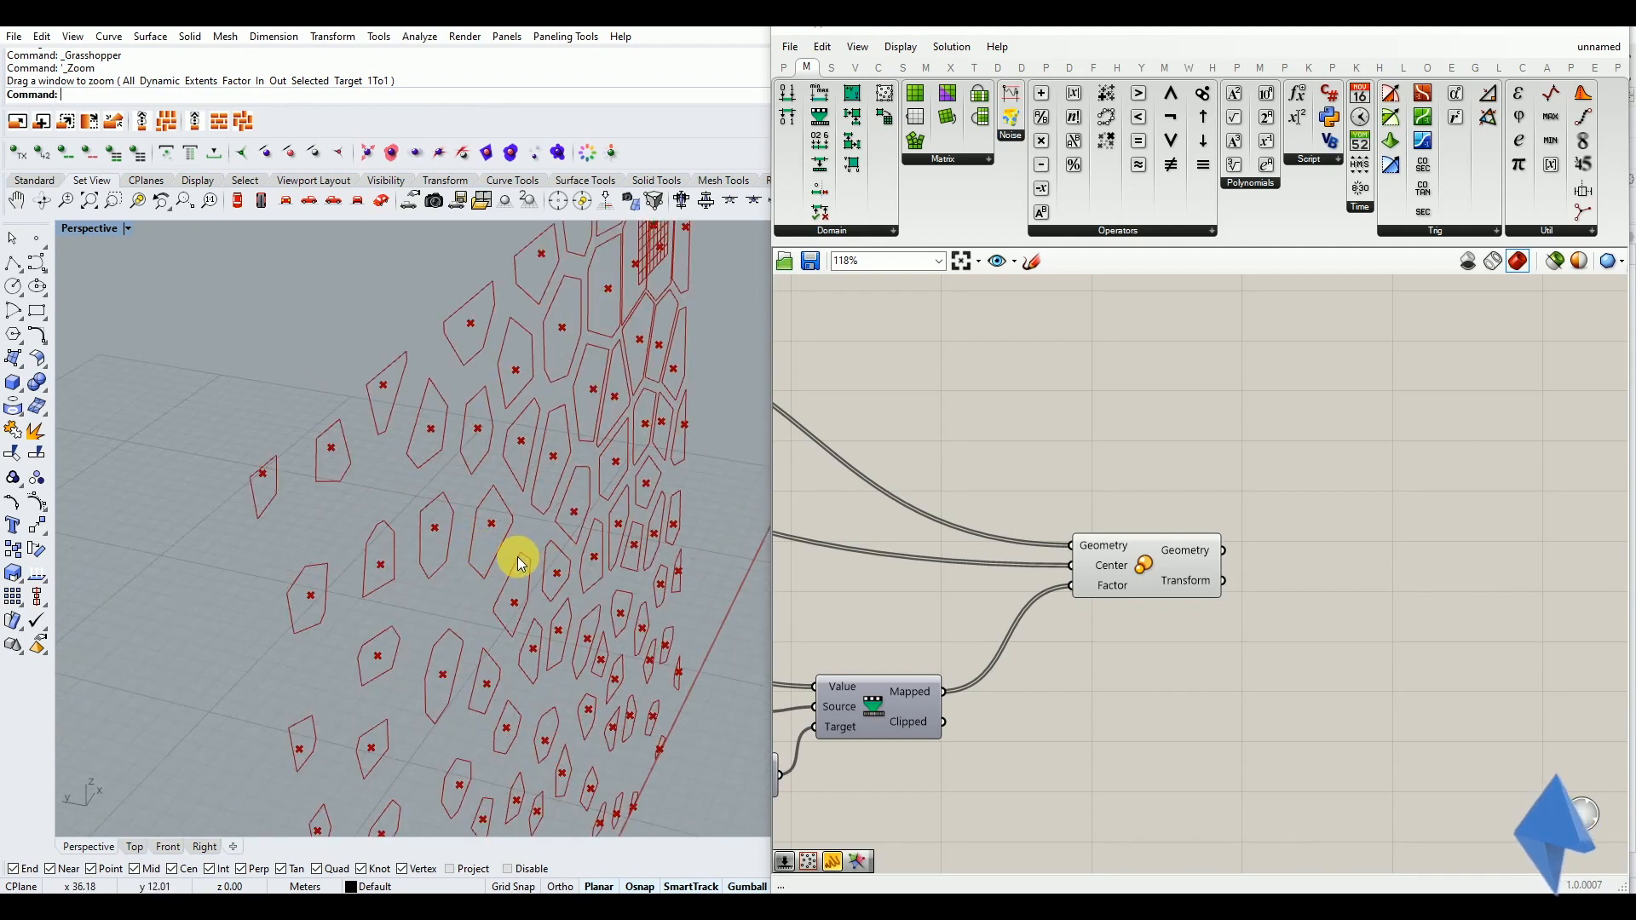
{"action": "scroll", "coordinate": [521, 562], "scroll_direction": "down", "scroll_amount": 4}
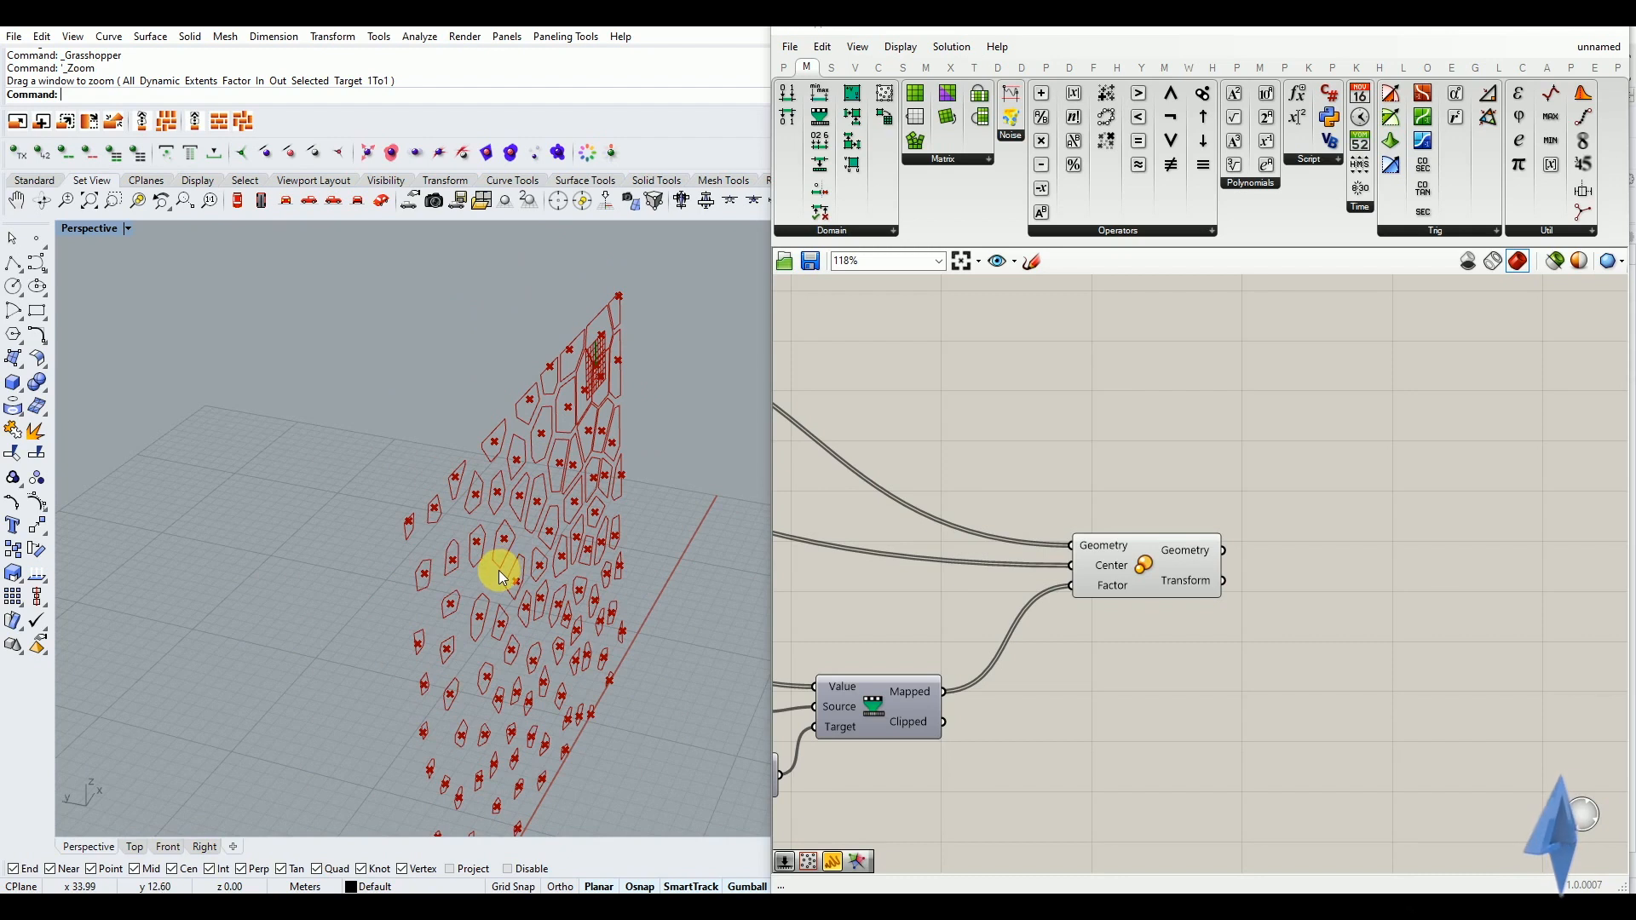
{"action": "right_click_drag", "start_coordinate": [515, 596], "coordinate": [468, 571]}
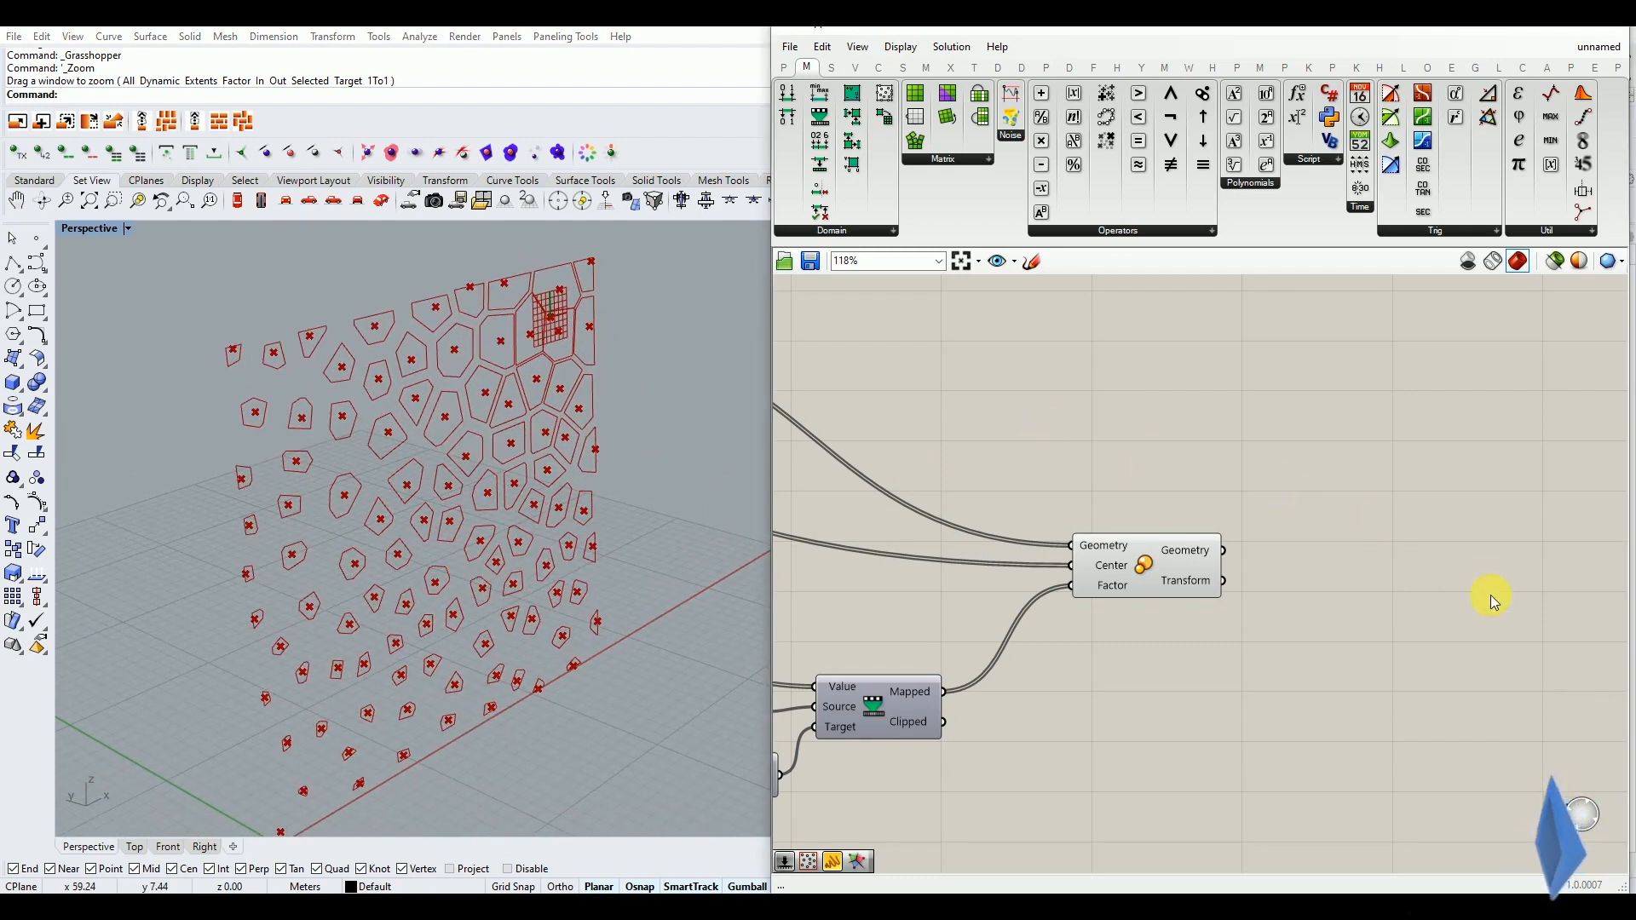
{"action": "double_click", "coordinate": [1321, 641]}
{"action": "type", "text": "move"}
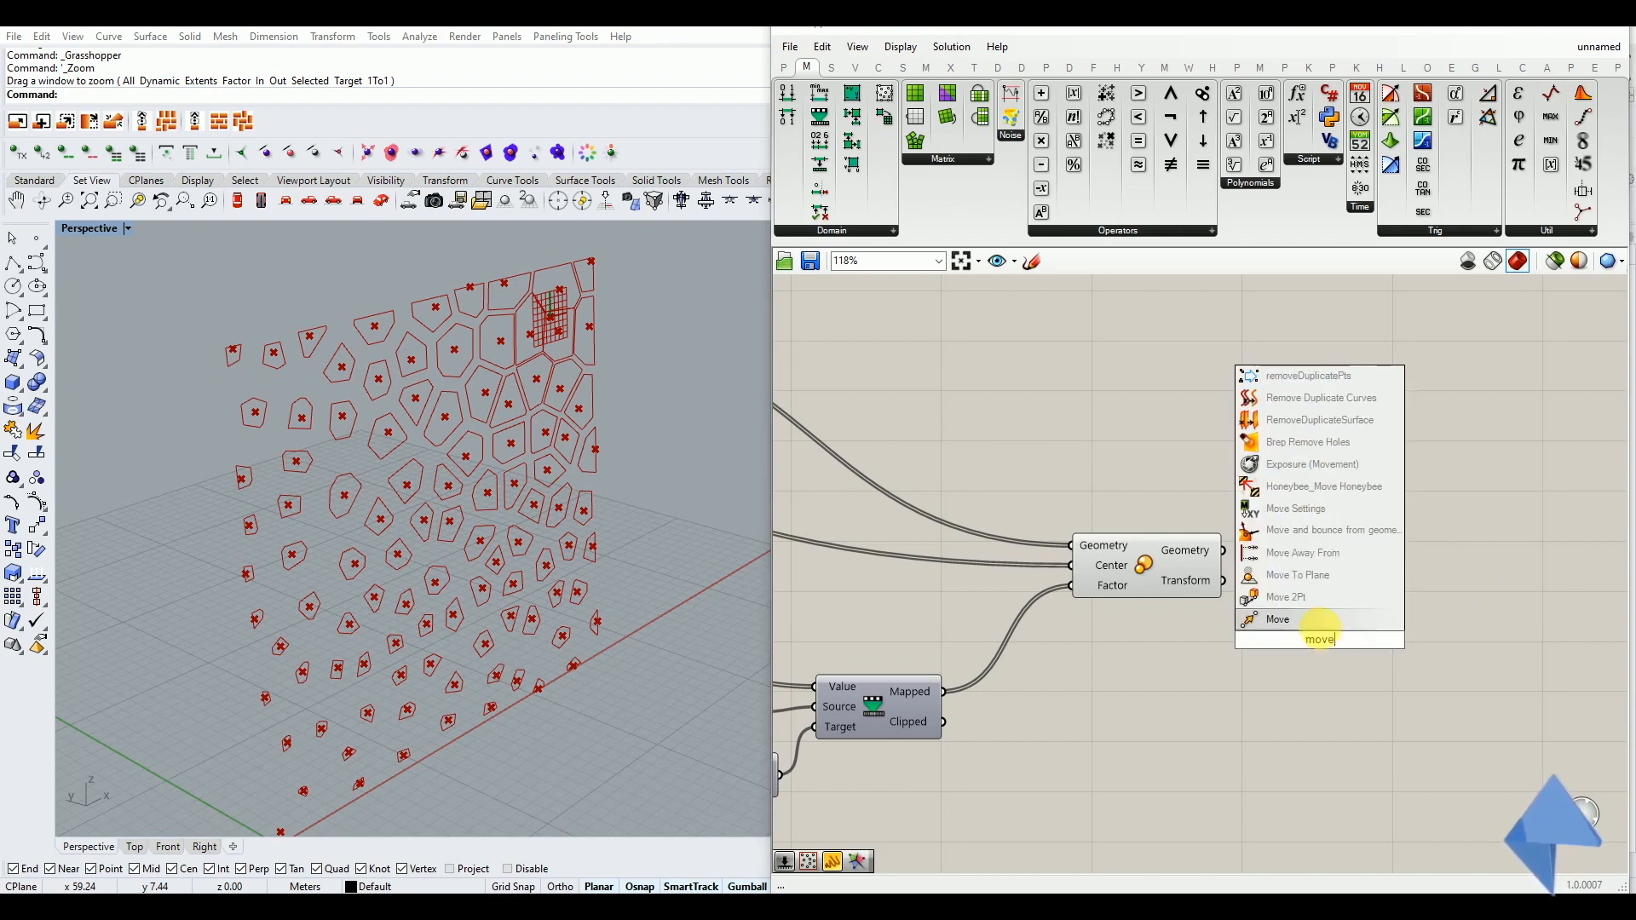
{"action": "left_click", "coordinate": [1322, 621]}
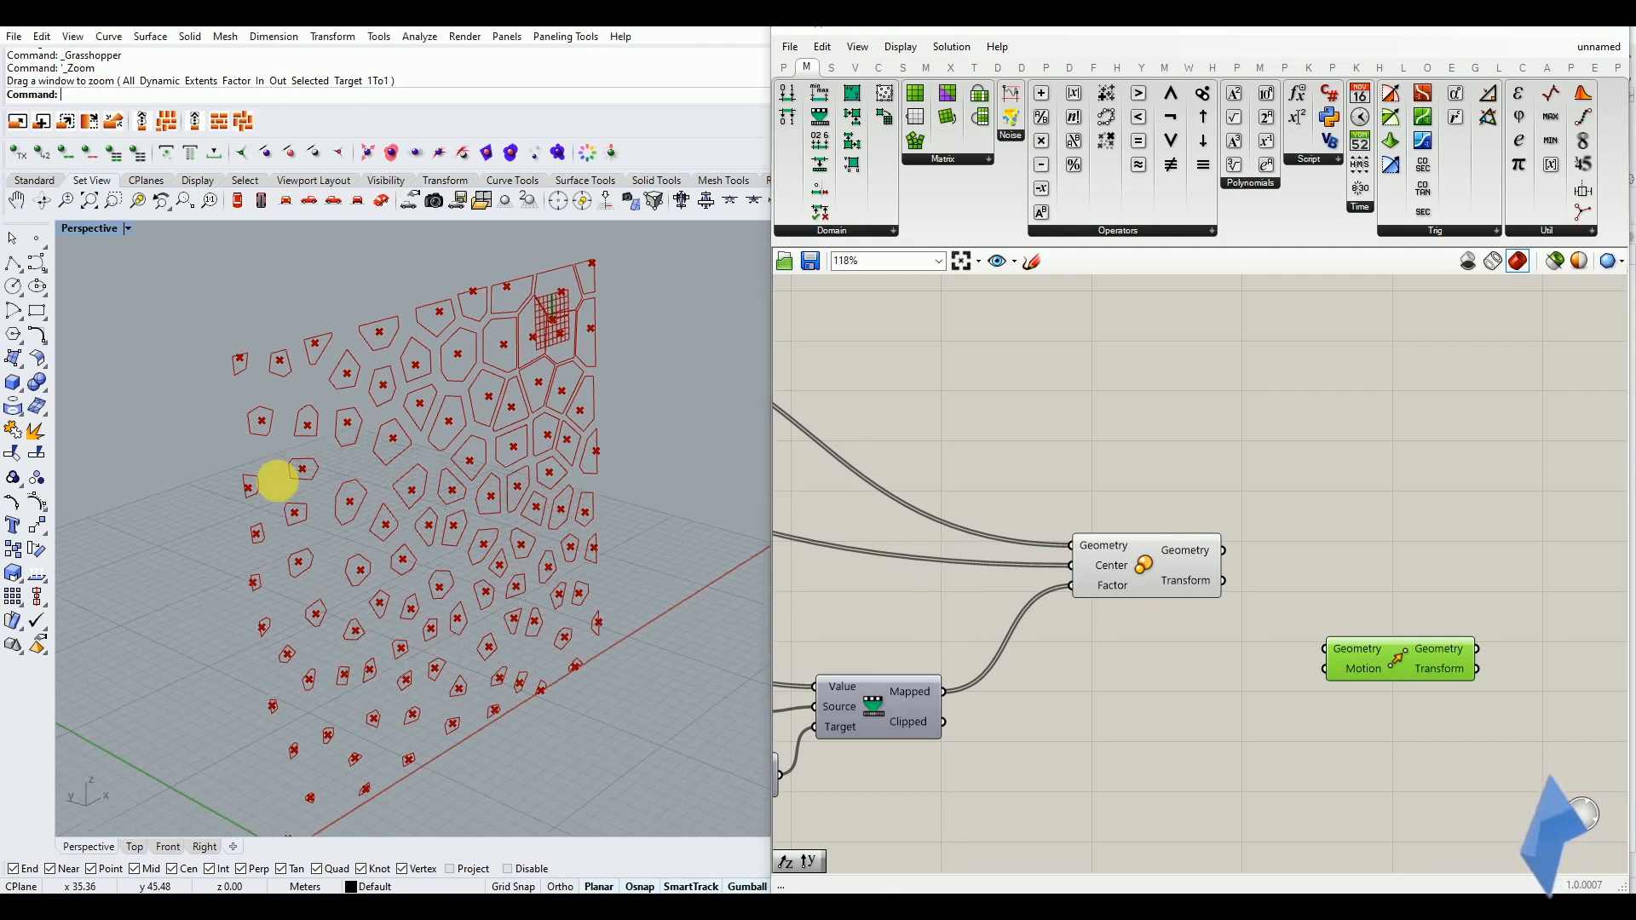
Add a Unit Y vector component between the Scale and Move components
{"action": "scroll", "coordinate": [320, 446], "scroll_direction": "down", "scroll_amount": 3}
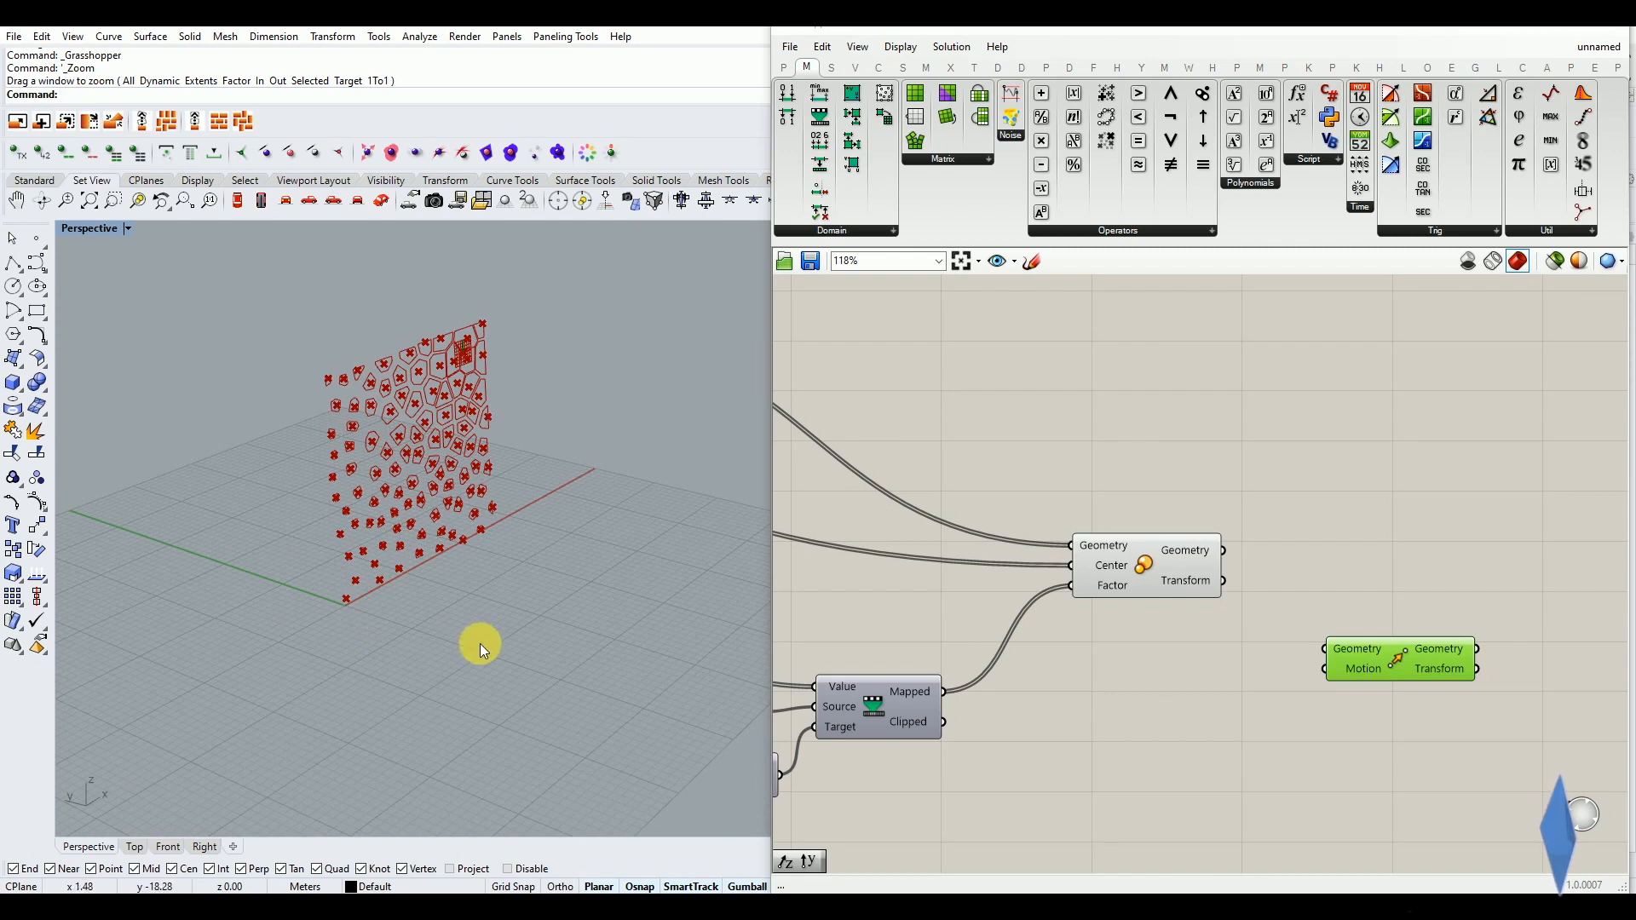
{"action": "scroll", "coordinate": [372, 443], "scroll_direction": "up", "scroll_amount": 5}
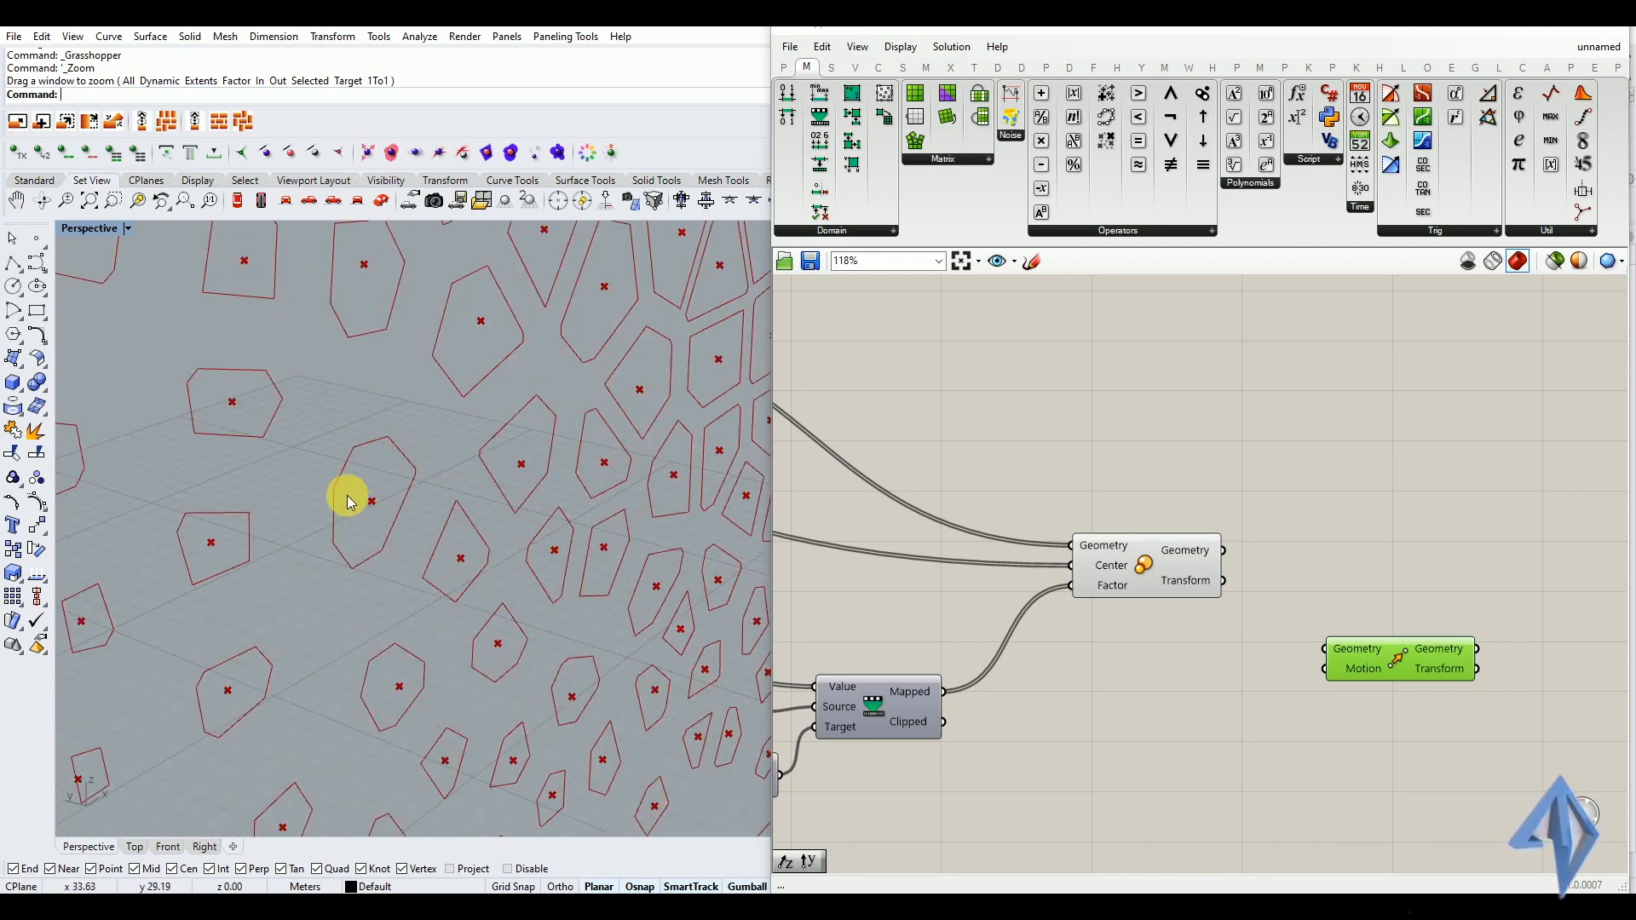
{"action": "scroll", "coordinate": [371, 502], "scroll_direction": "down", "scroll_amount": 3}
{"action": "double_click", "coordinate": [1144, 672]}
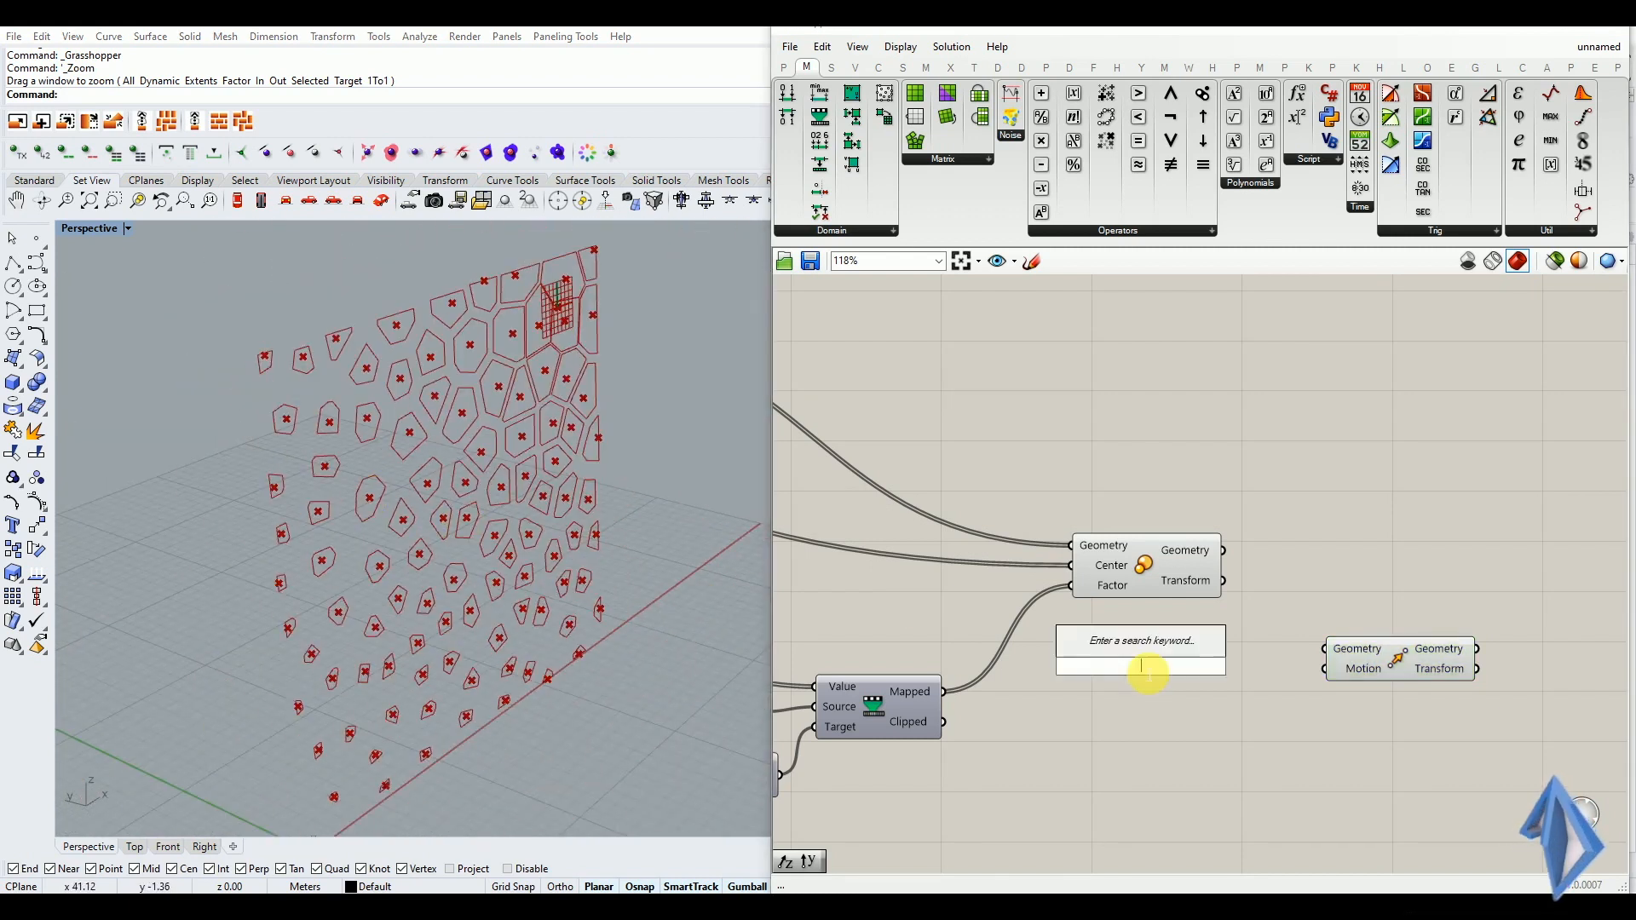
{"action": "type", "text": "y"}
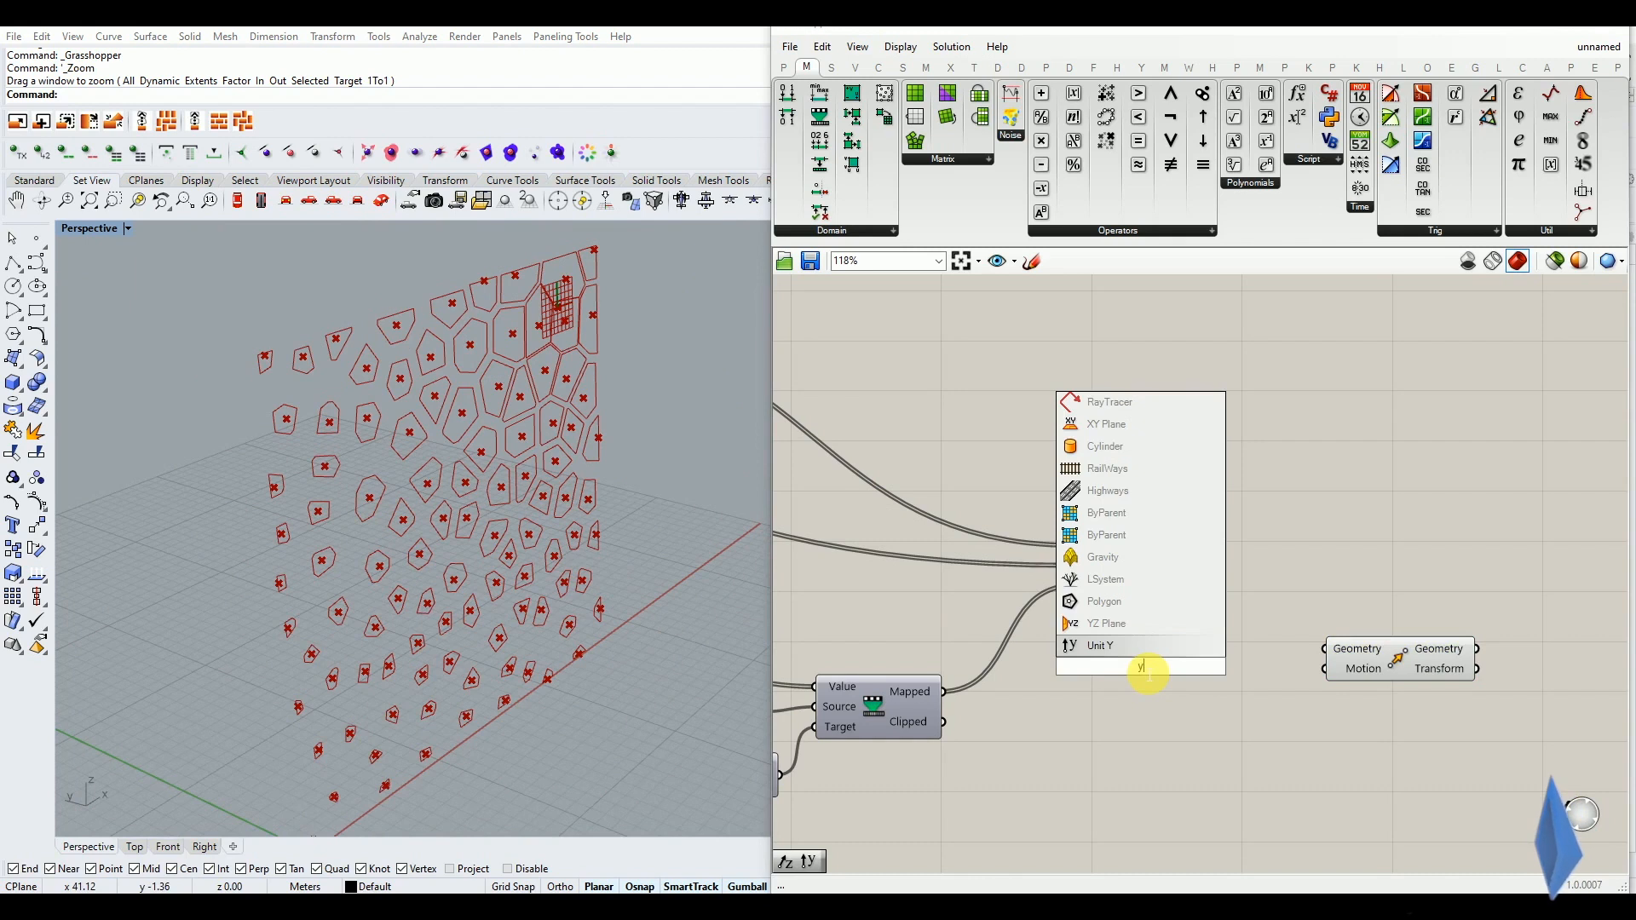
{"action": "left_click", "coordinate": [1117, 648]}
{"action": "left_click_drag", "start_coordinate": [1154, 675], "coordinate": [1188, 690]}
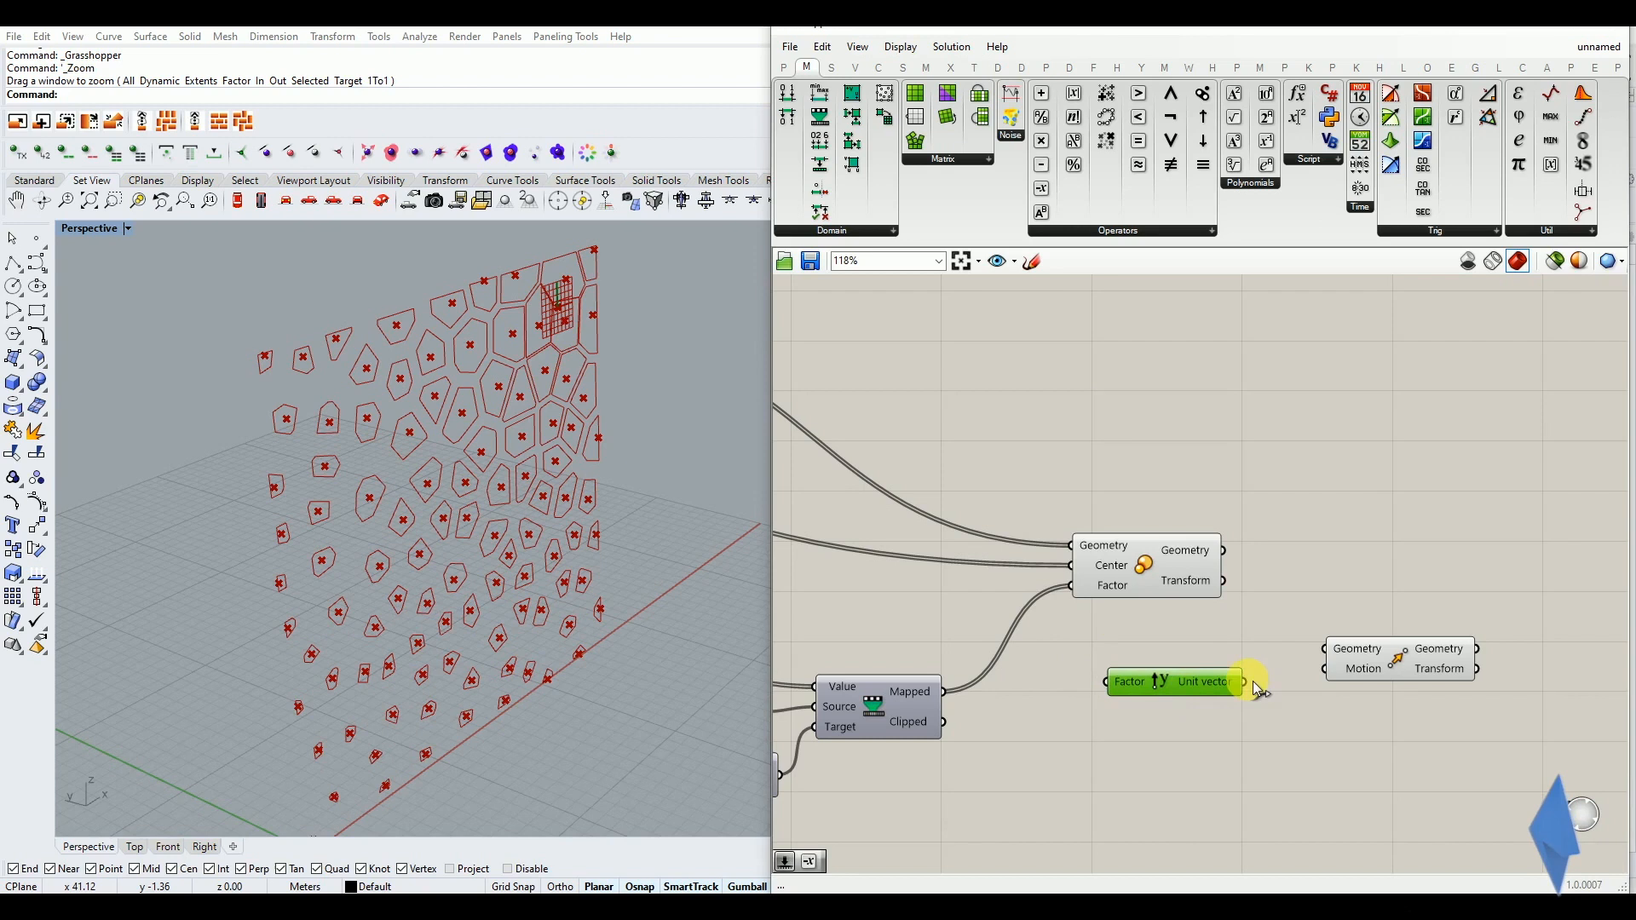
Add a Negative component and wire the Unit Y vector through it into the Motion input of Move
{"action": "double_click", "coordinate": [1325, 735]}
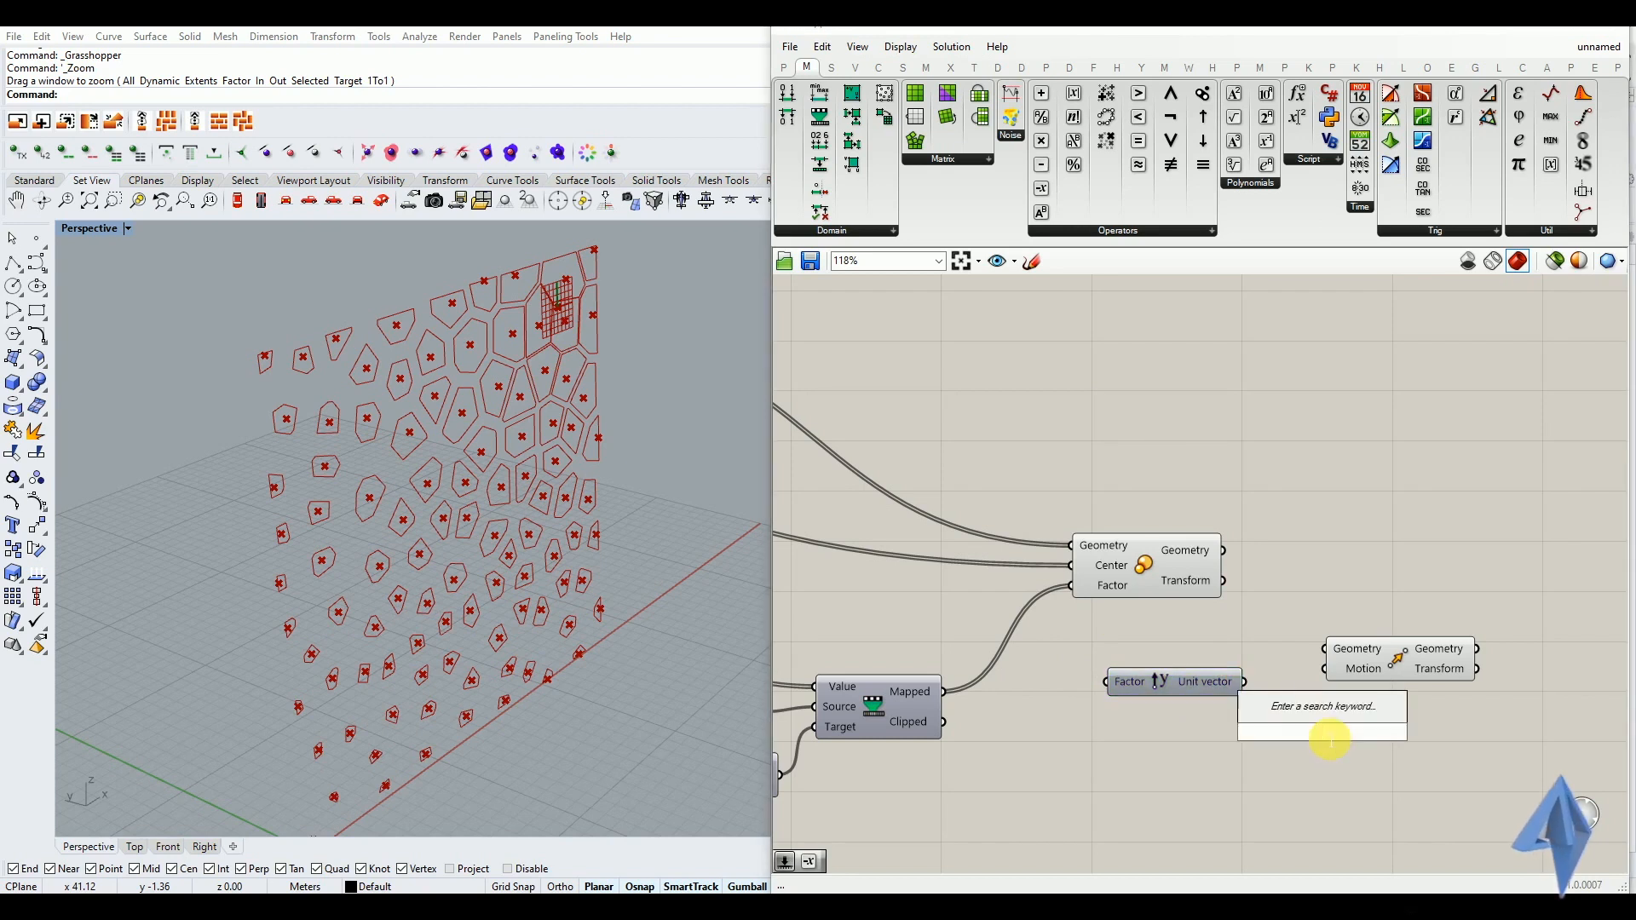
{"action": "type", "text": "neg"}
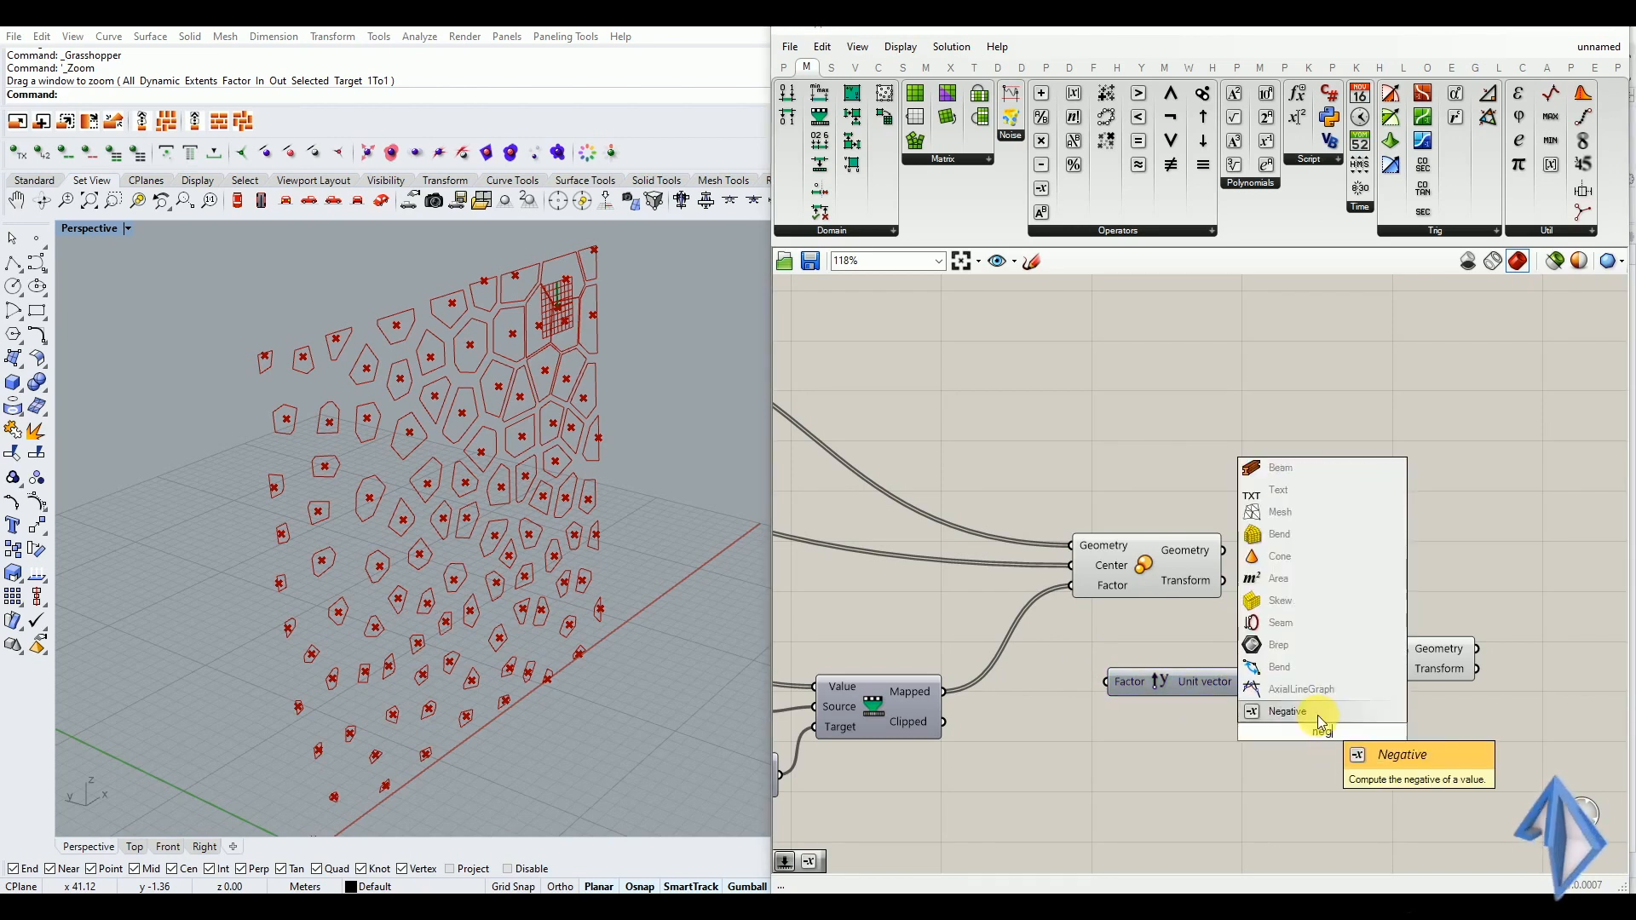
{"action": "left_click", "coordinate": [1318, 714]}
{"action": "left_click_drag", "start_coordinate": [1219, 690], "coordinate": [1219, 741]}
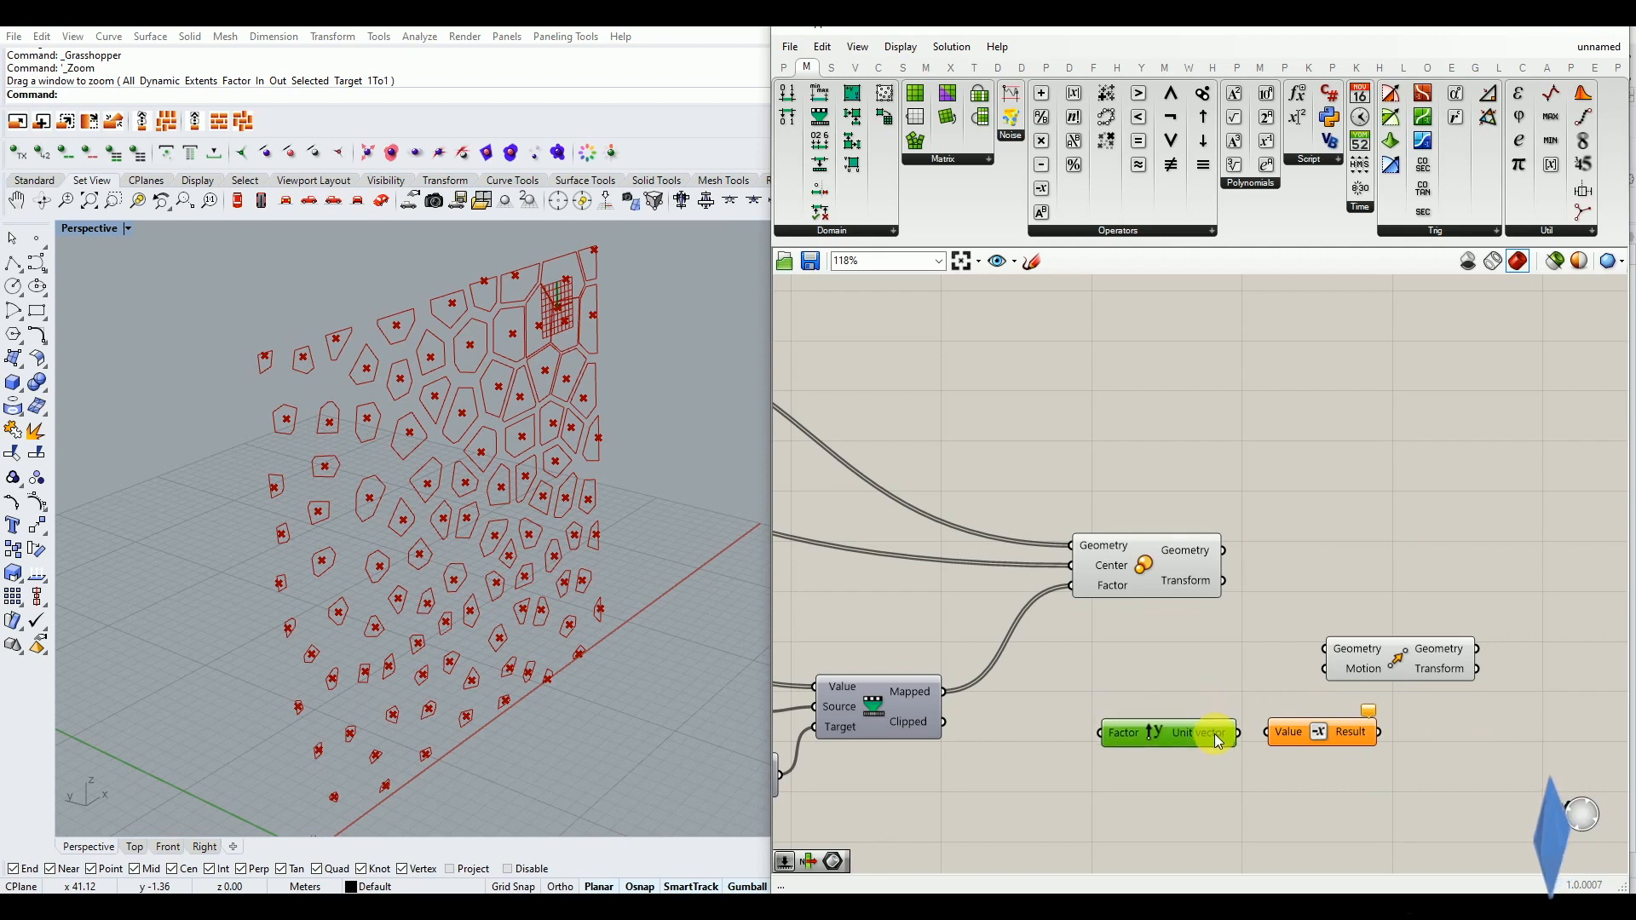
{"action": "left_click_drag", "start_coordinate": [1355, 663], "coordinate": [1468, 657]}
{"action": "left_click_drag", "start_coordinate": [1237, 733], "coordinate": [1270, 734]}
{"action": "left_click_drag", "start_coordinate": [1418, 699], "coordinate": [1459, 703]}
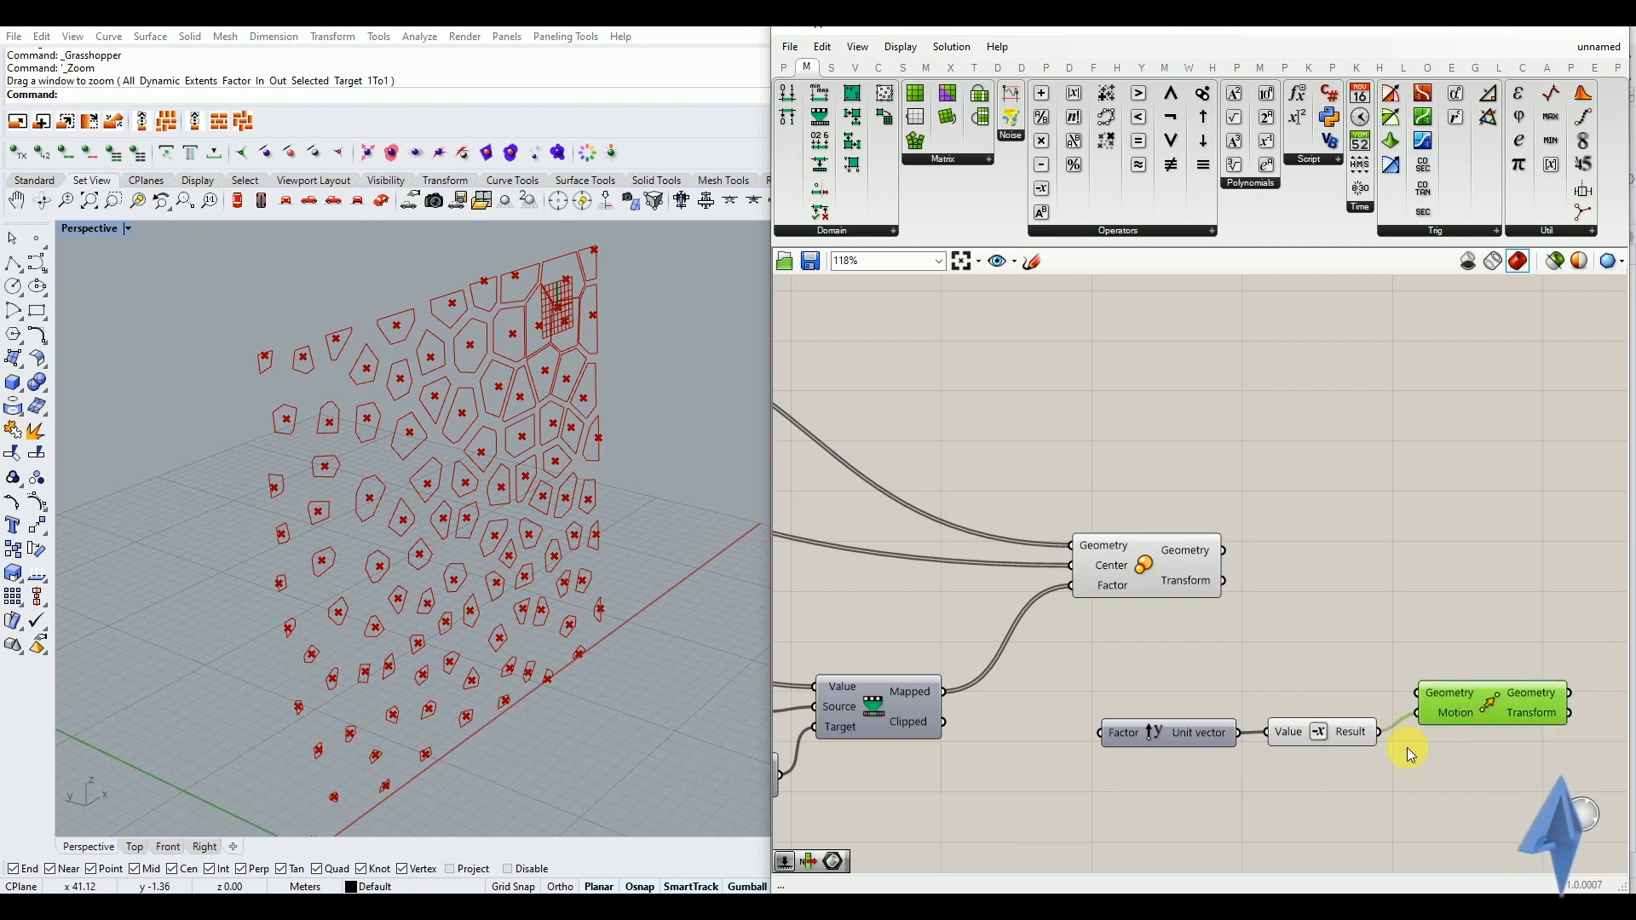
Add a Multiplication component that takes the remapped distances as A and feeds its result into the Unit Y factor
{"action": "double_click", "coordinate": [1029, 823]}
{"action": "type", "text": "mul"}
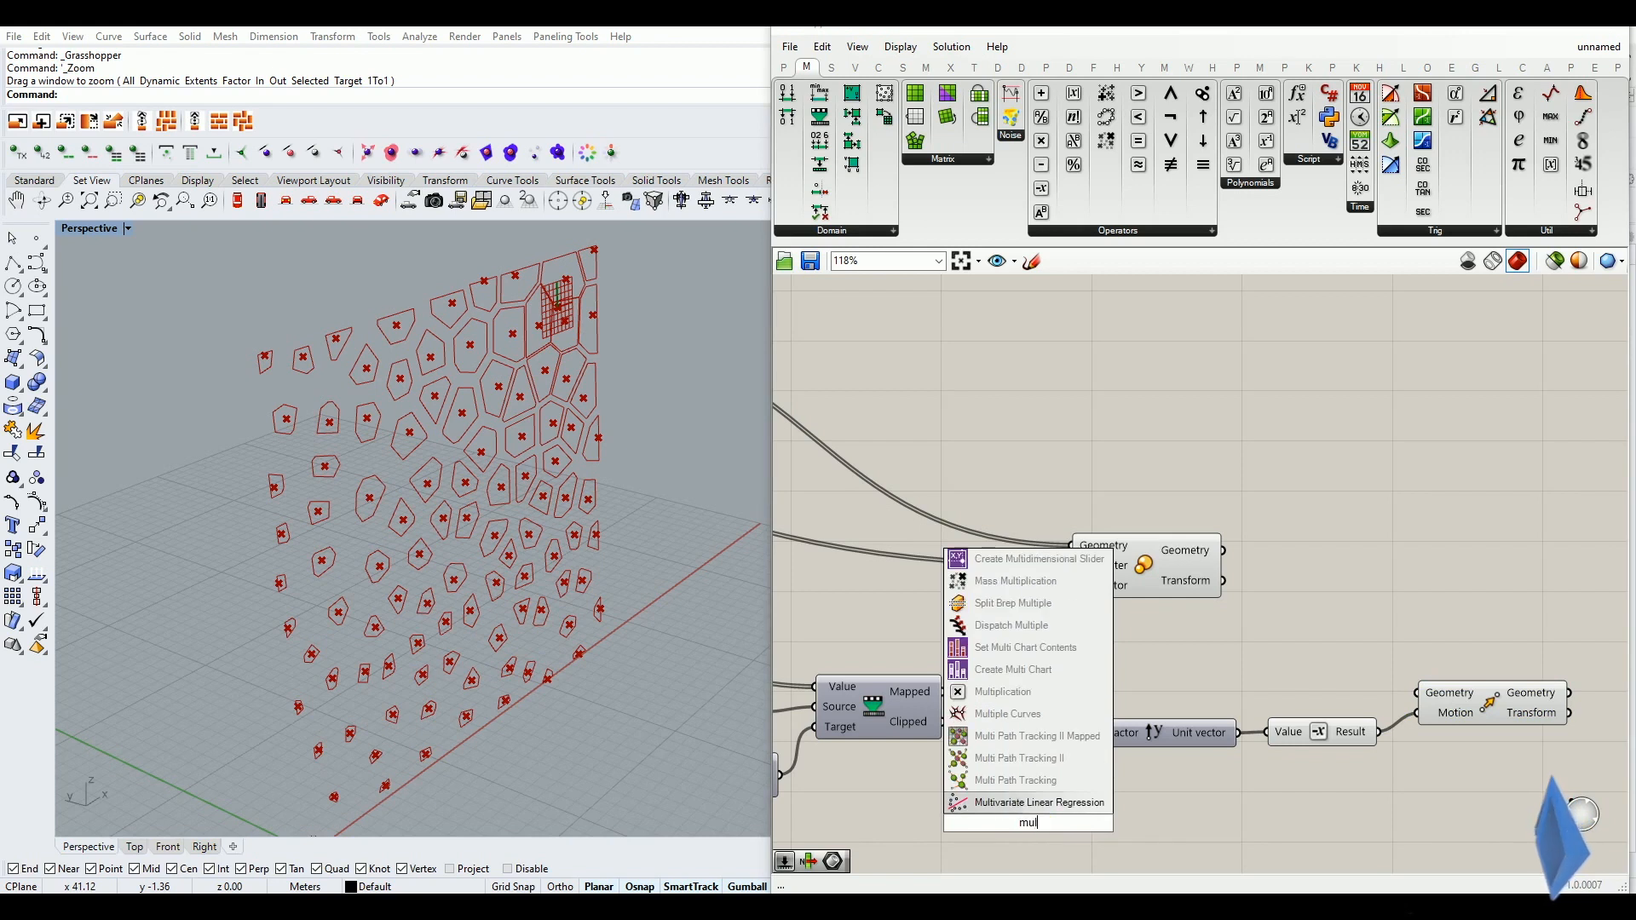
{"action": "type", "text": "ti"}
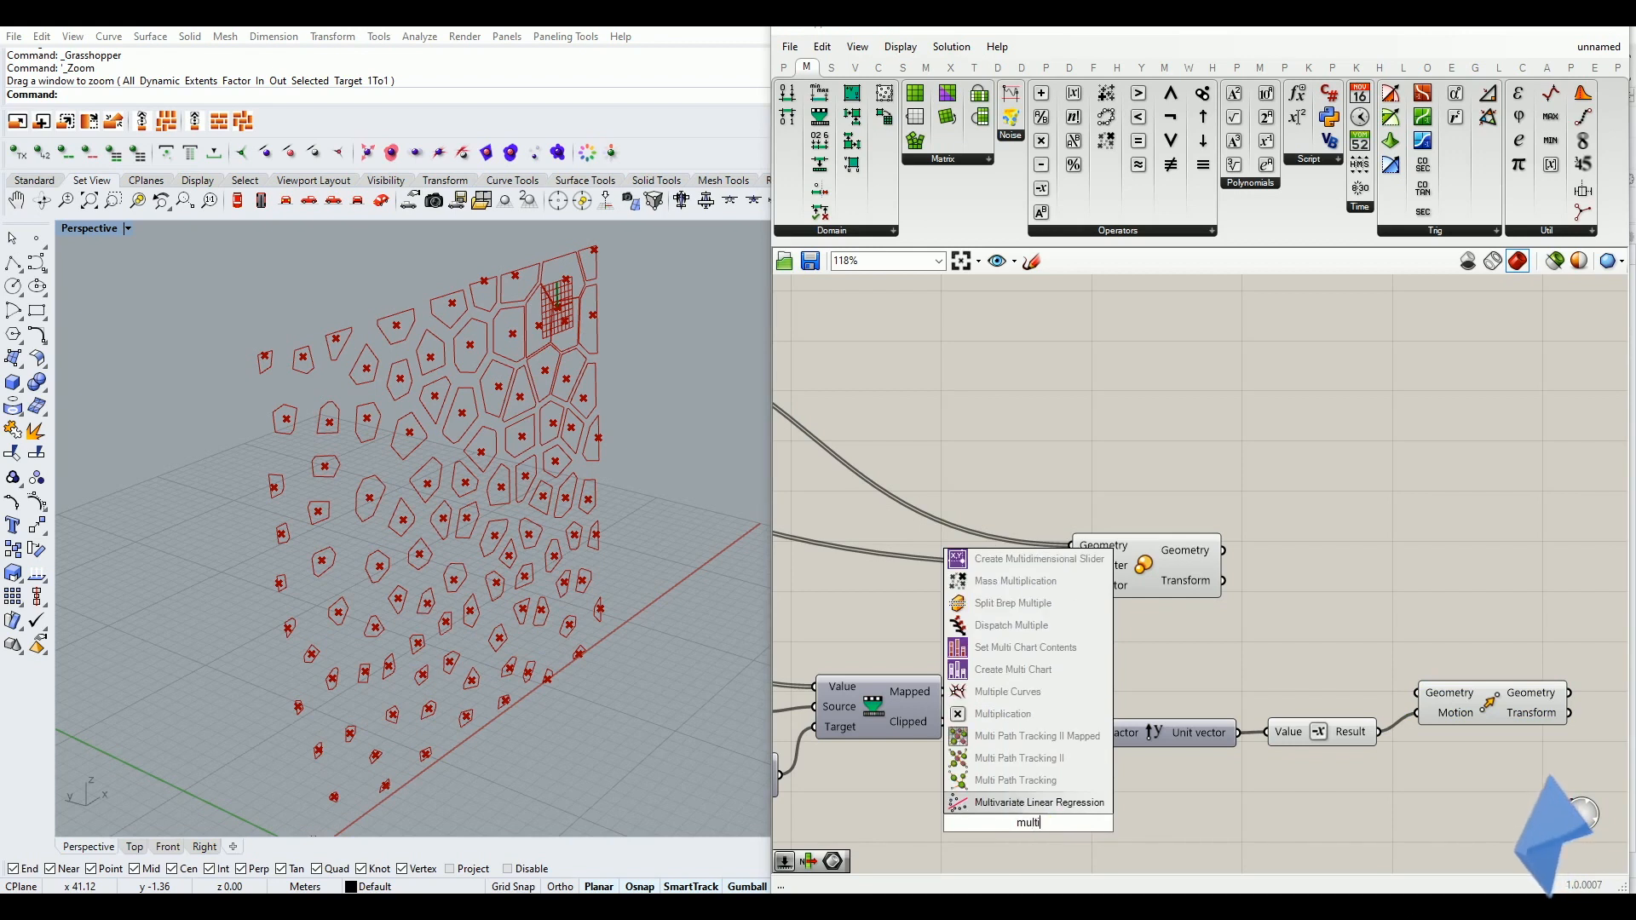
{"action": "left_click", "coordinate": [1023, 716]}
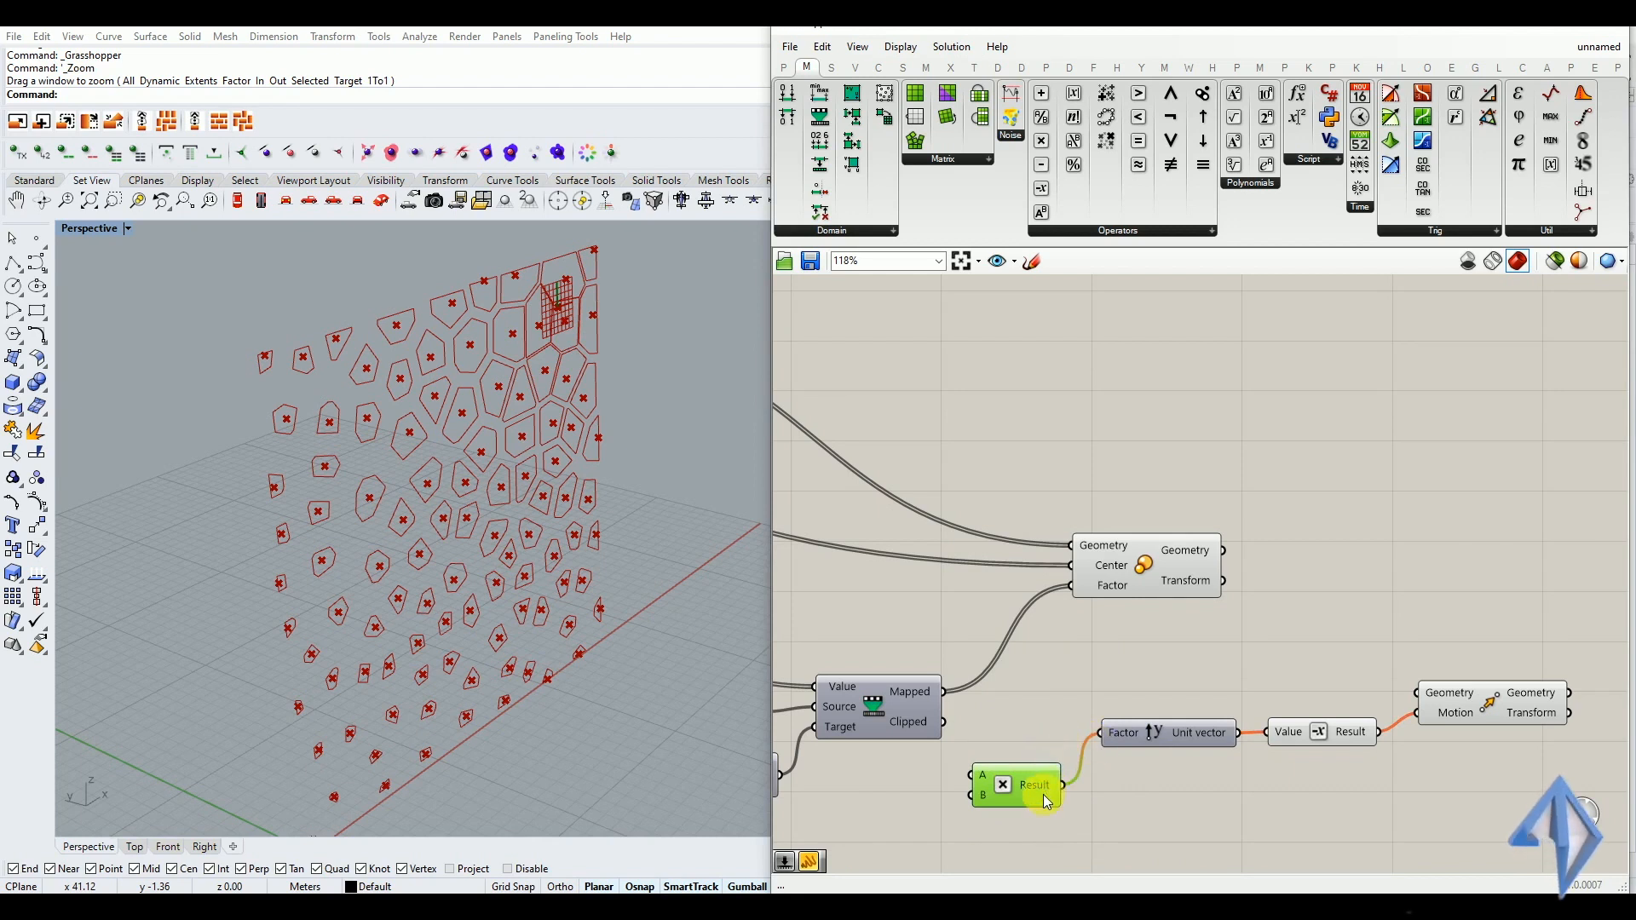
{"action": "left_click_drag", "start_coordinate": [1035, 796], "coordinate": [1039, 798]}
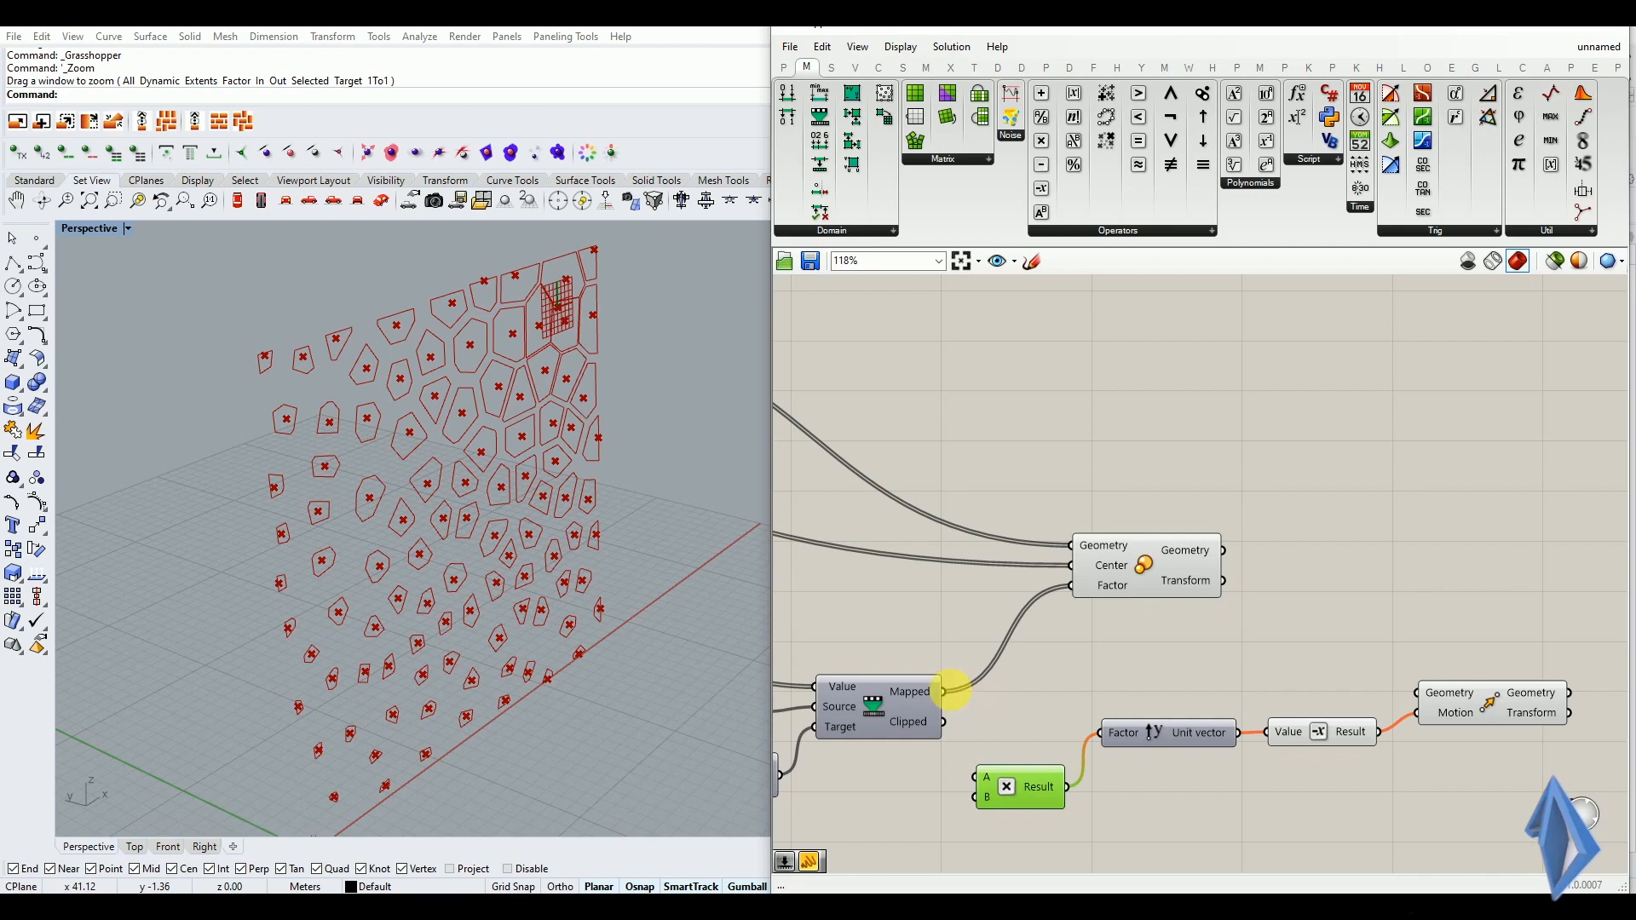
{"action": "left_click_drag", "start_coordinate": [979, 749], "coordinate": [980, 775]}
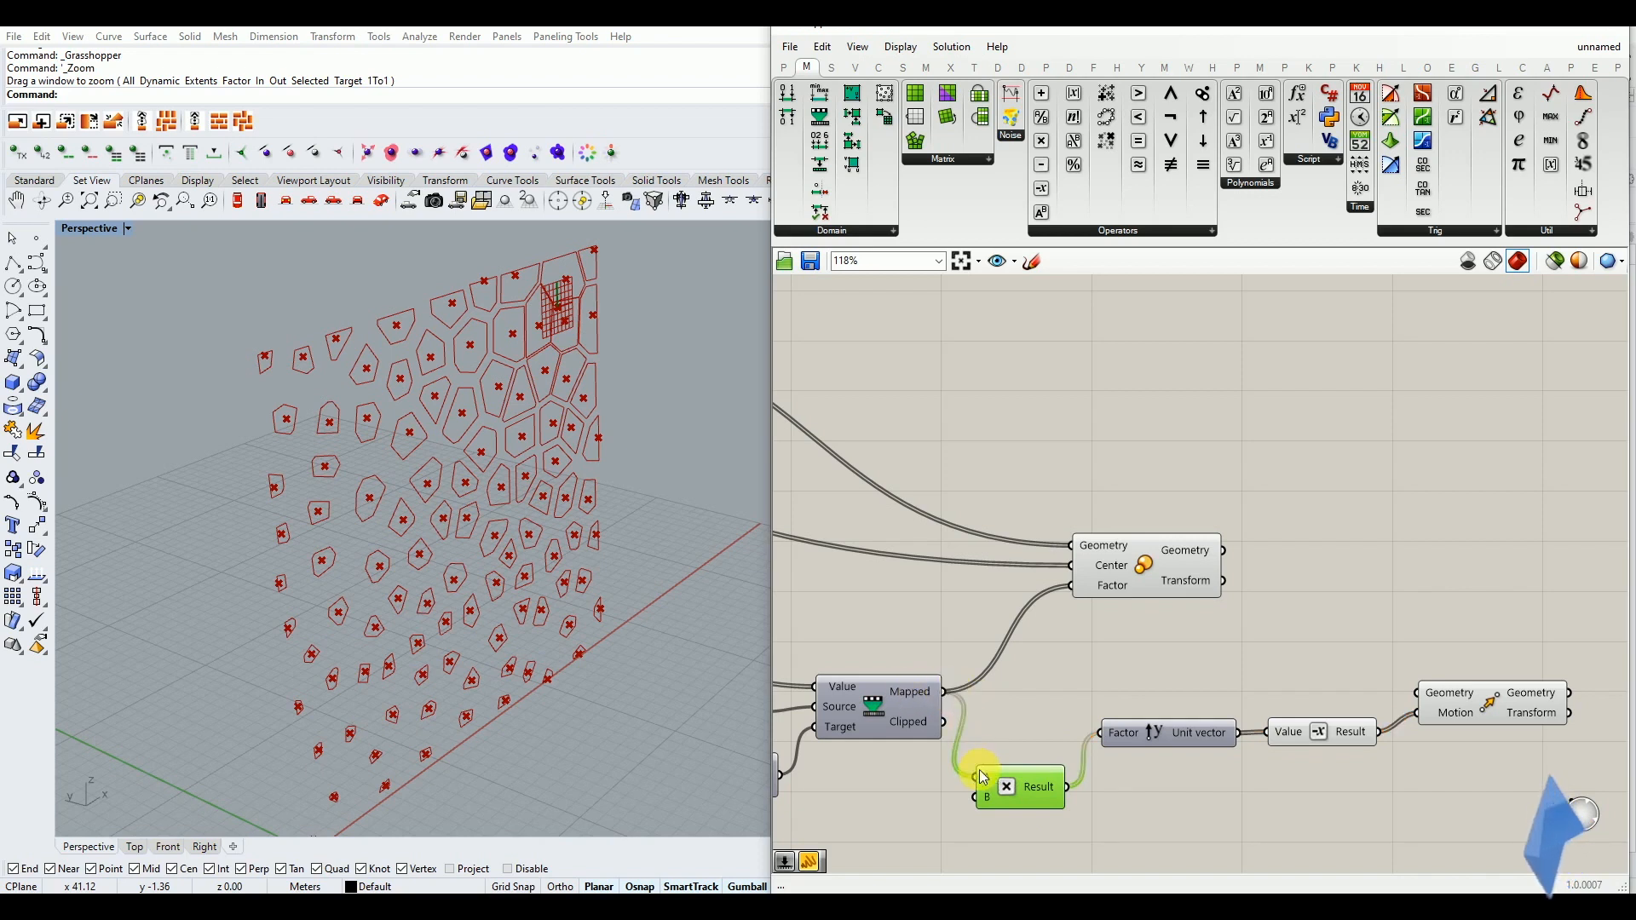
{"action": "left_click", "coordinate": [993, 743]}
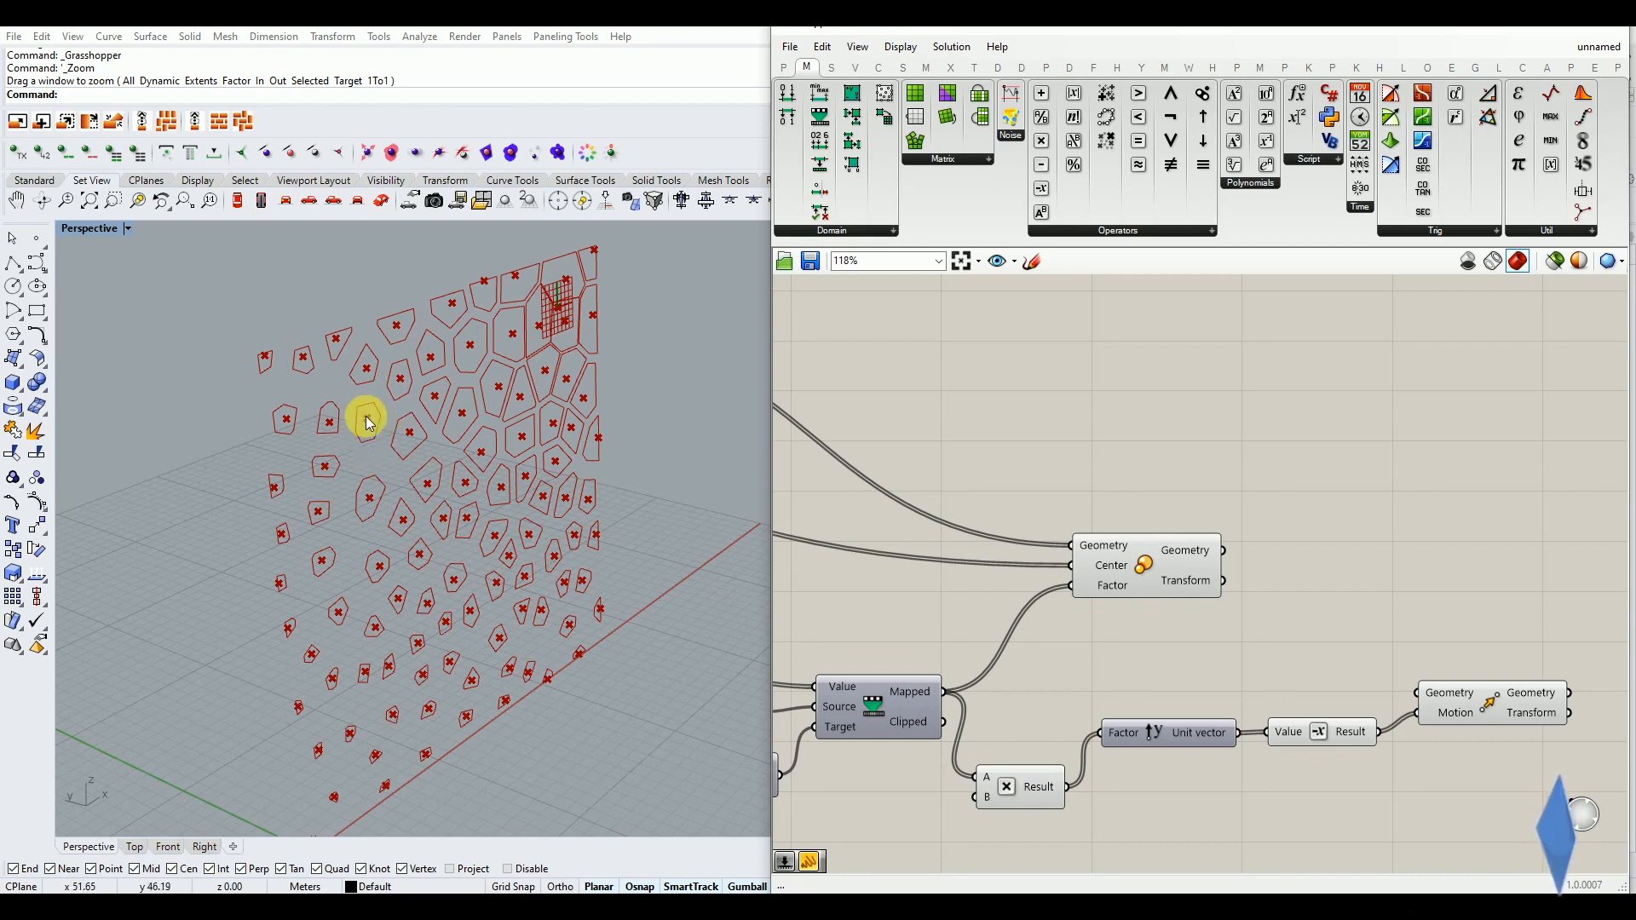
{"action": "left_click_drag", "start_coordinate": [896, 708], "coordinate": [890, 714]}
{"action": "left_click", "coordinate": [881, 649]}
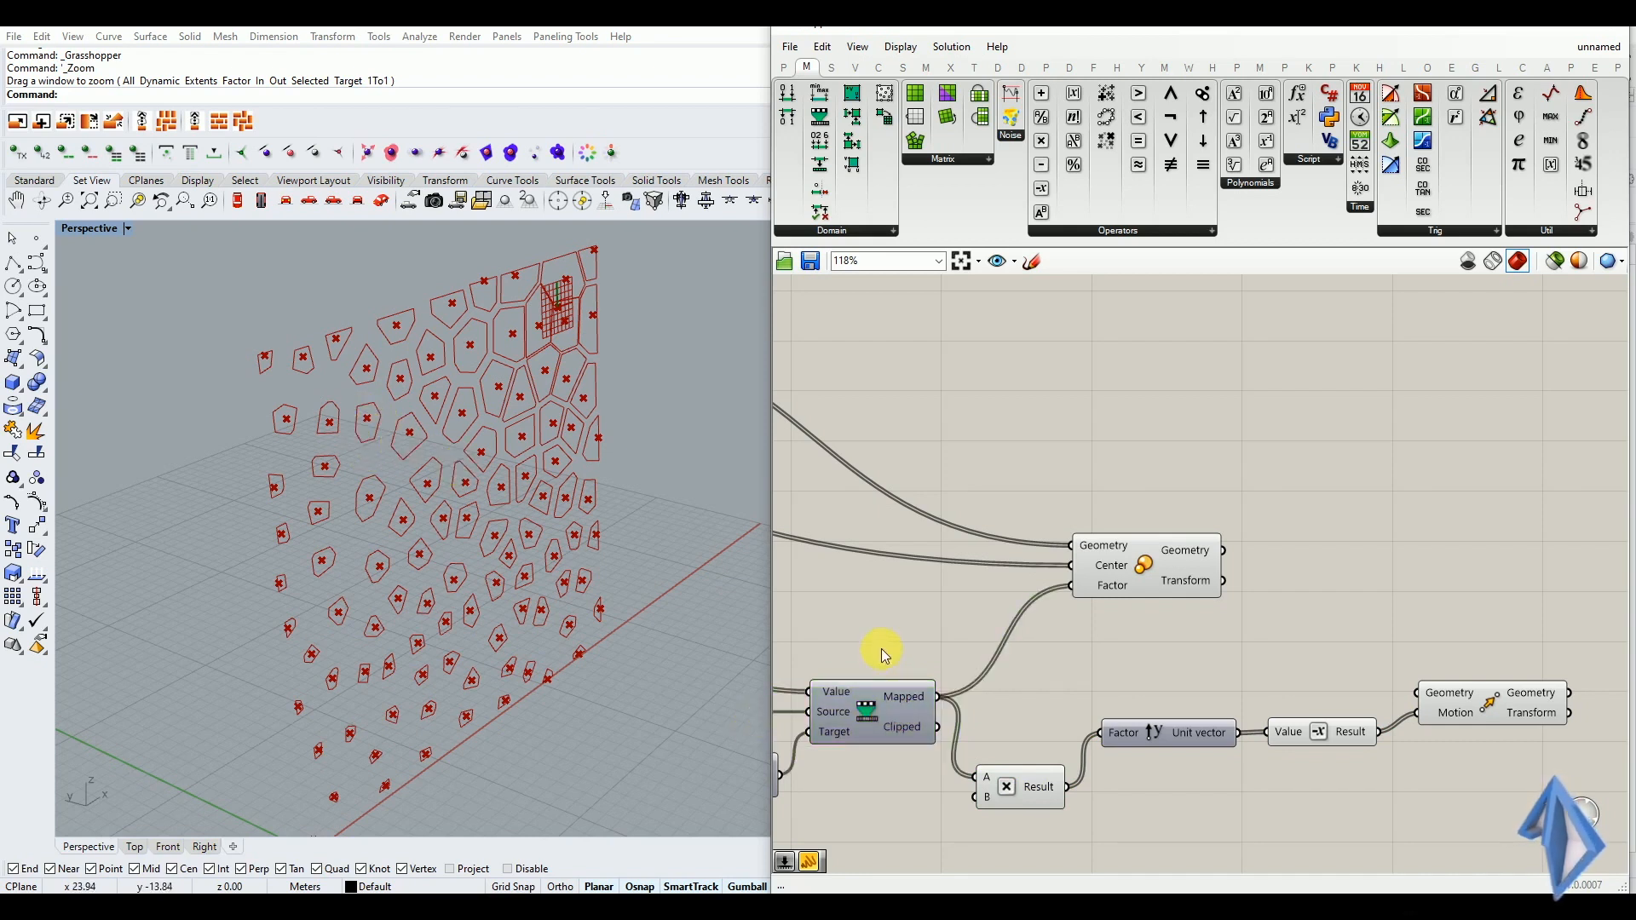
{"action": "scroll", "coordinate": [346, 595], "scroll_direction": "up", "scroll_amount": 6}
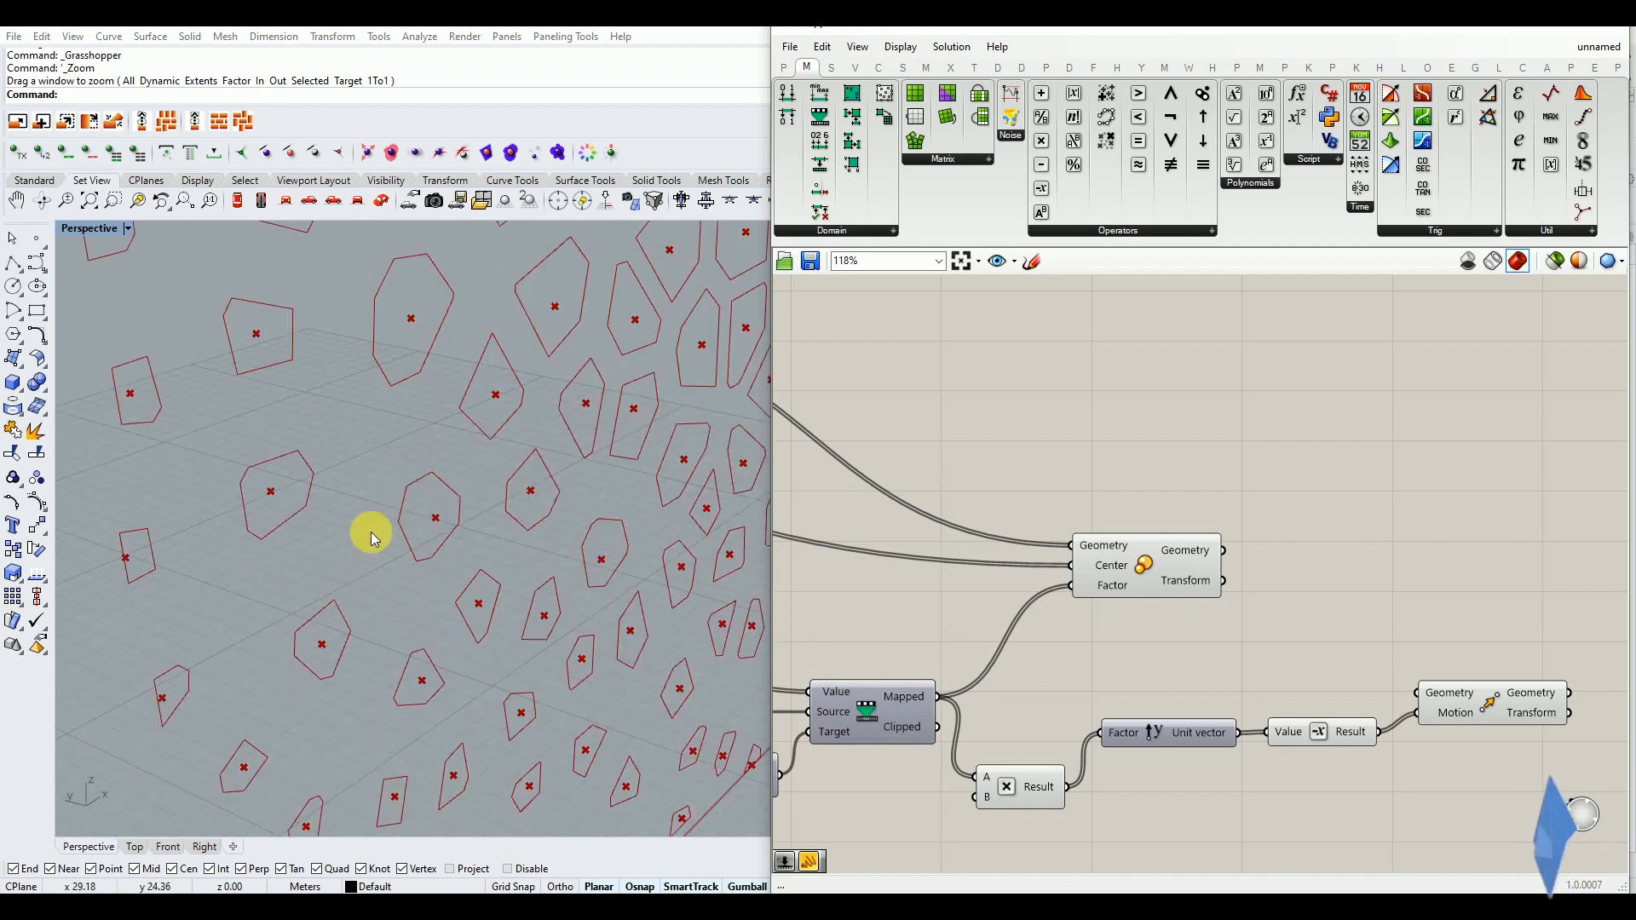
{"action": "scroll", "coordinate": [395, 554], "scroll_direction": "down", "scroll_amount": 5}
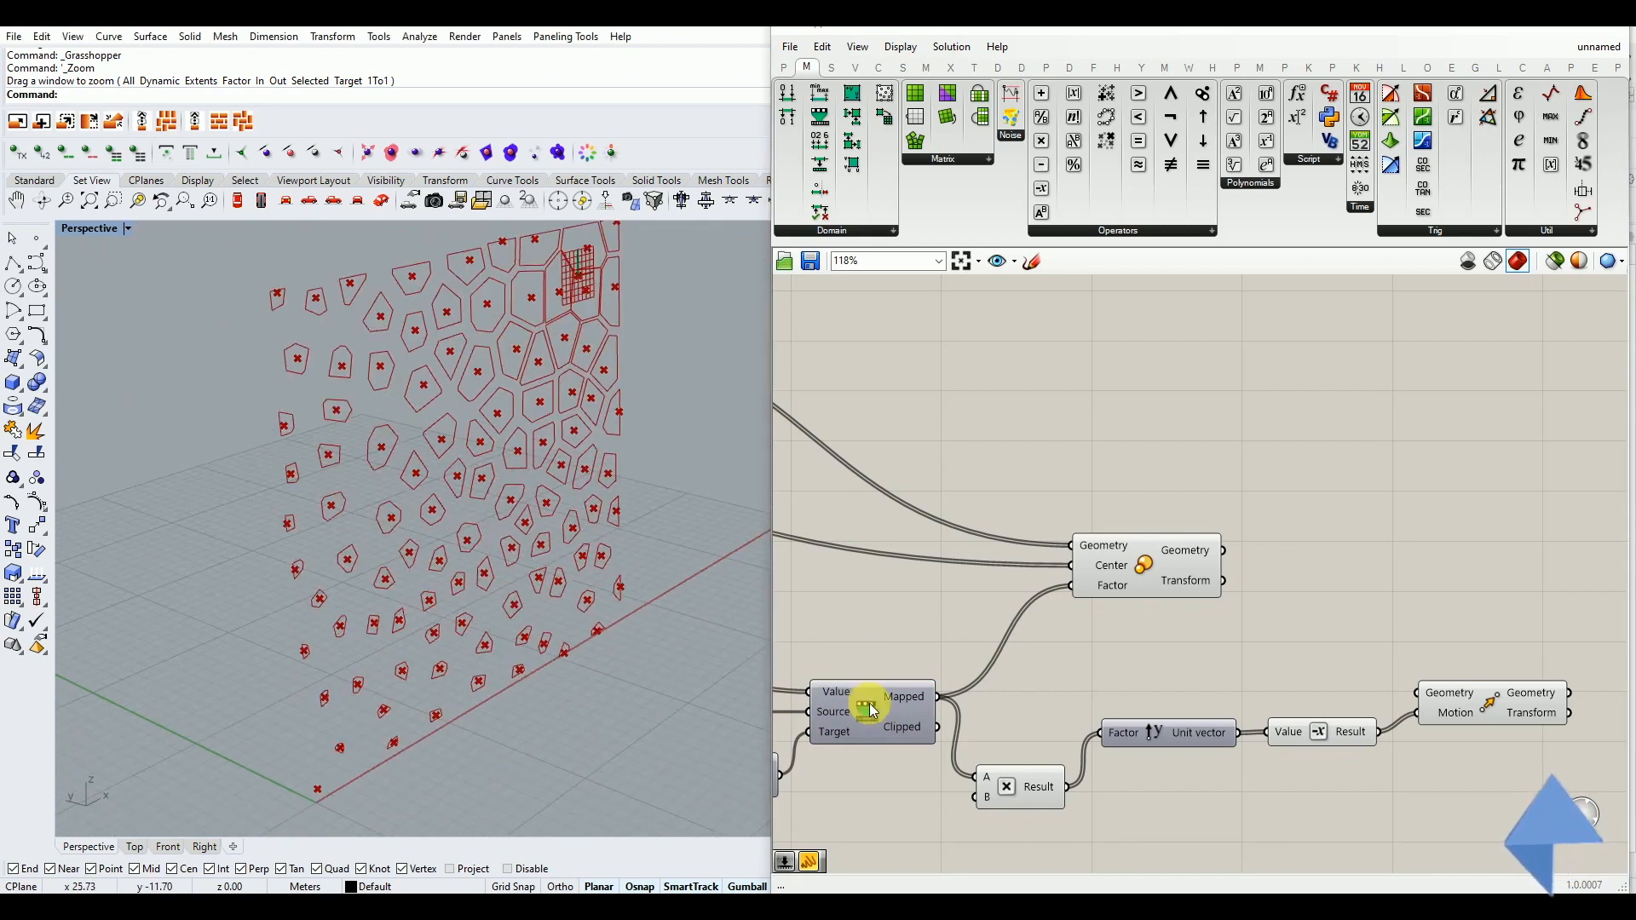
{"action": "left_click_drag", "start_coordinate": [1014, 779], "coordinate": [1021, 775]}
{"action": "left_click_drag", "start_coordinate": [1140, 746], "coordinate": [1143, 750]}
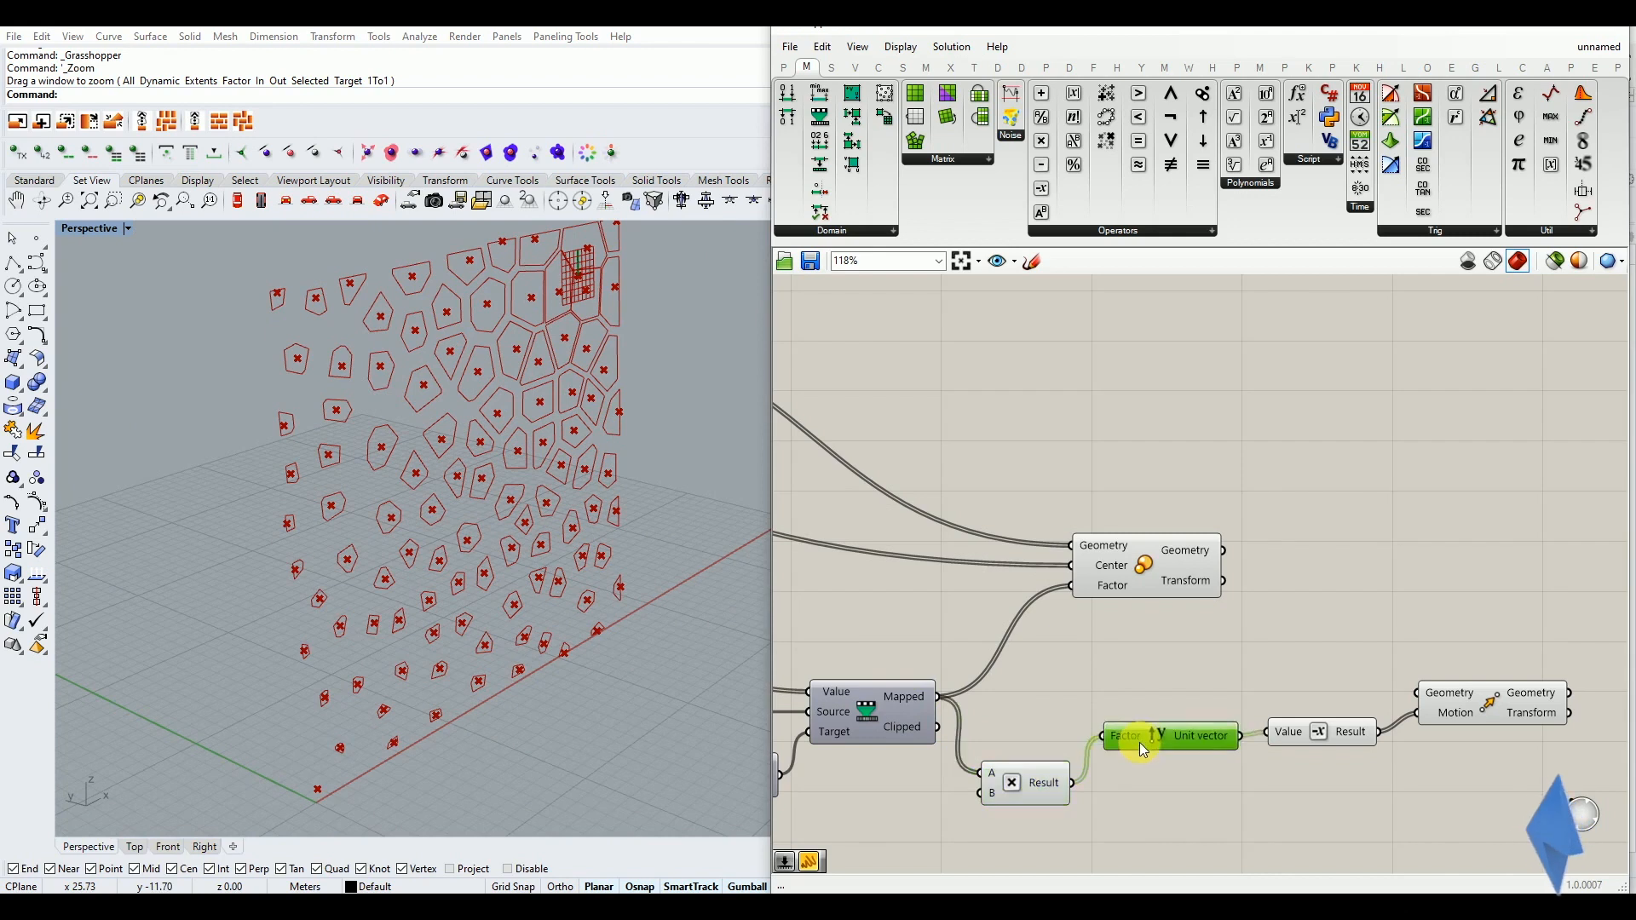
Create a number slider set to 8.50 and connect it to input B of the Multiplication component
{"action": "scroll", "coordinate": [980, 822], "scroll_direction": "down", "scroll_amount": 2}
{"action": "double_click", "coordinate": [950, 828]}
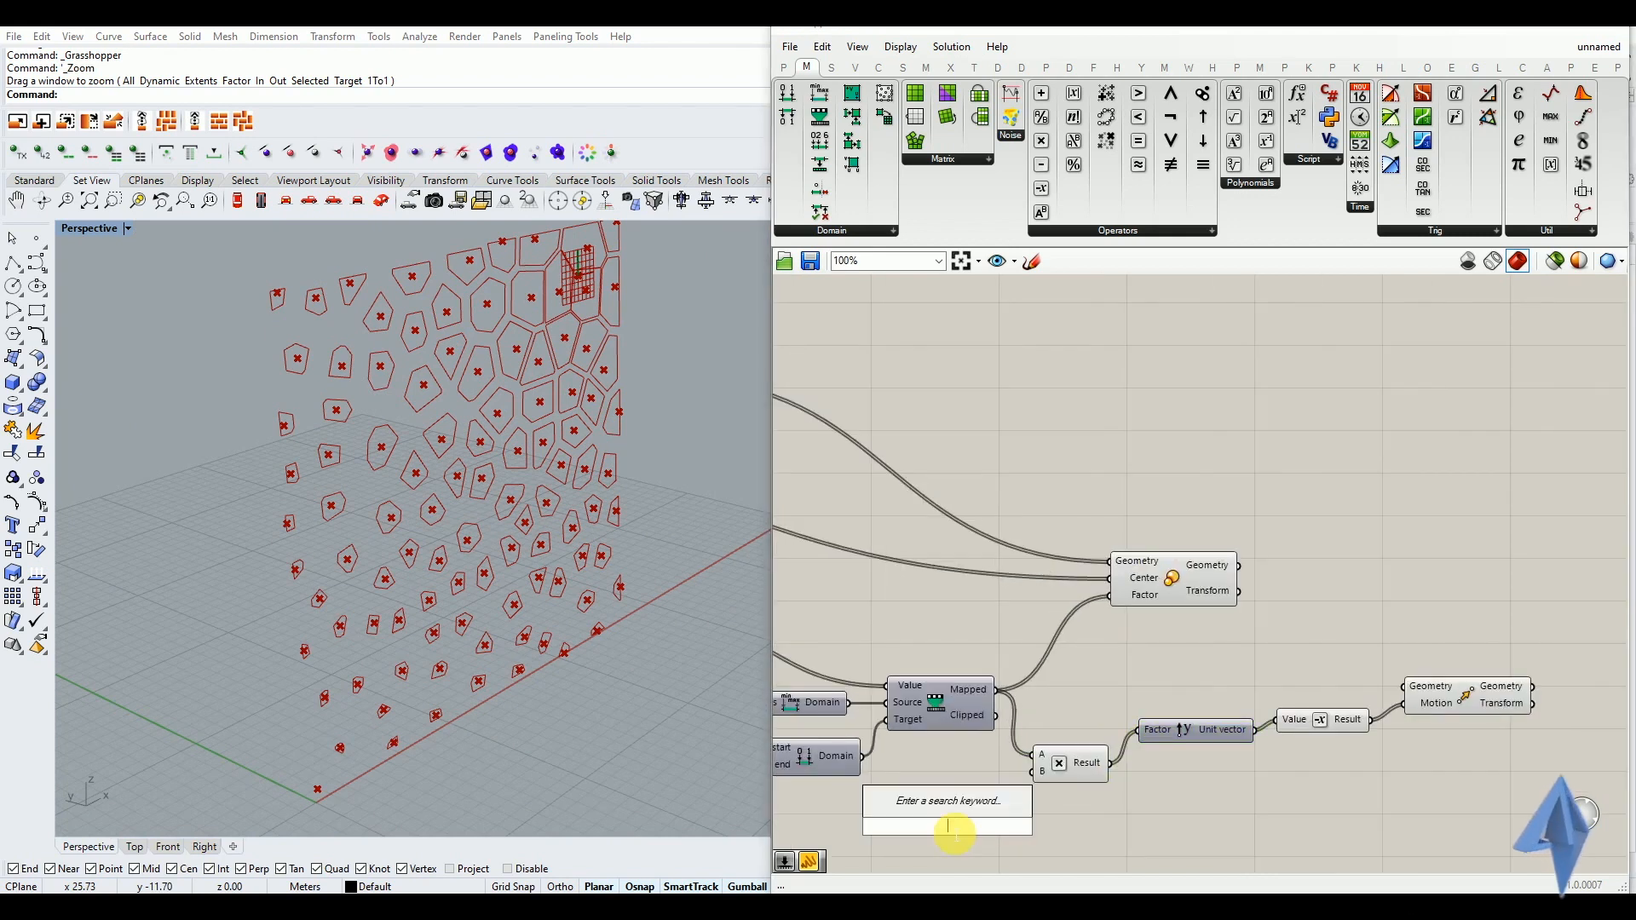
{"action": "type", "text": "8"}
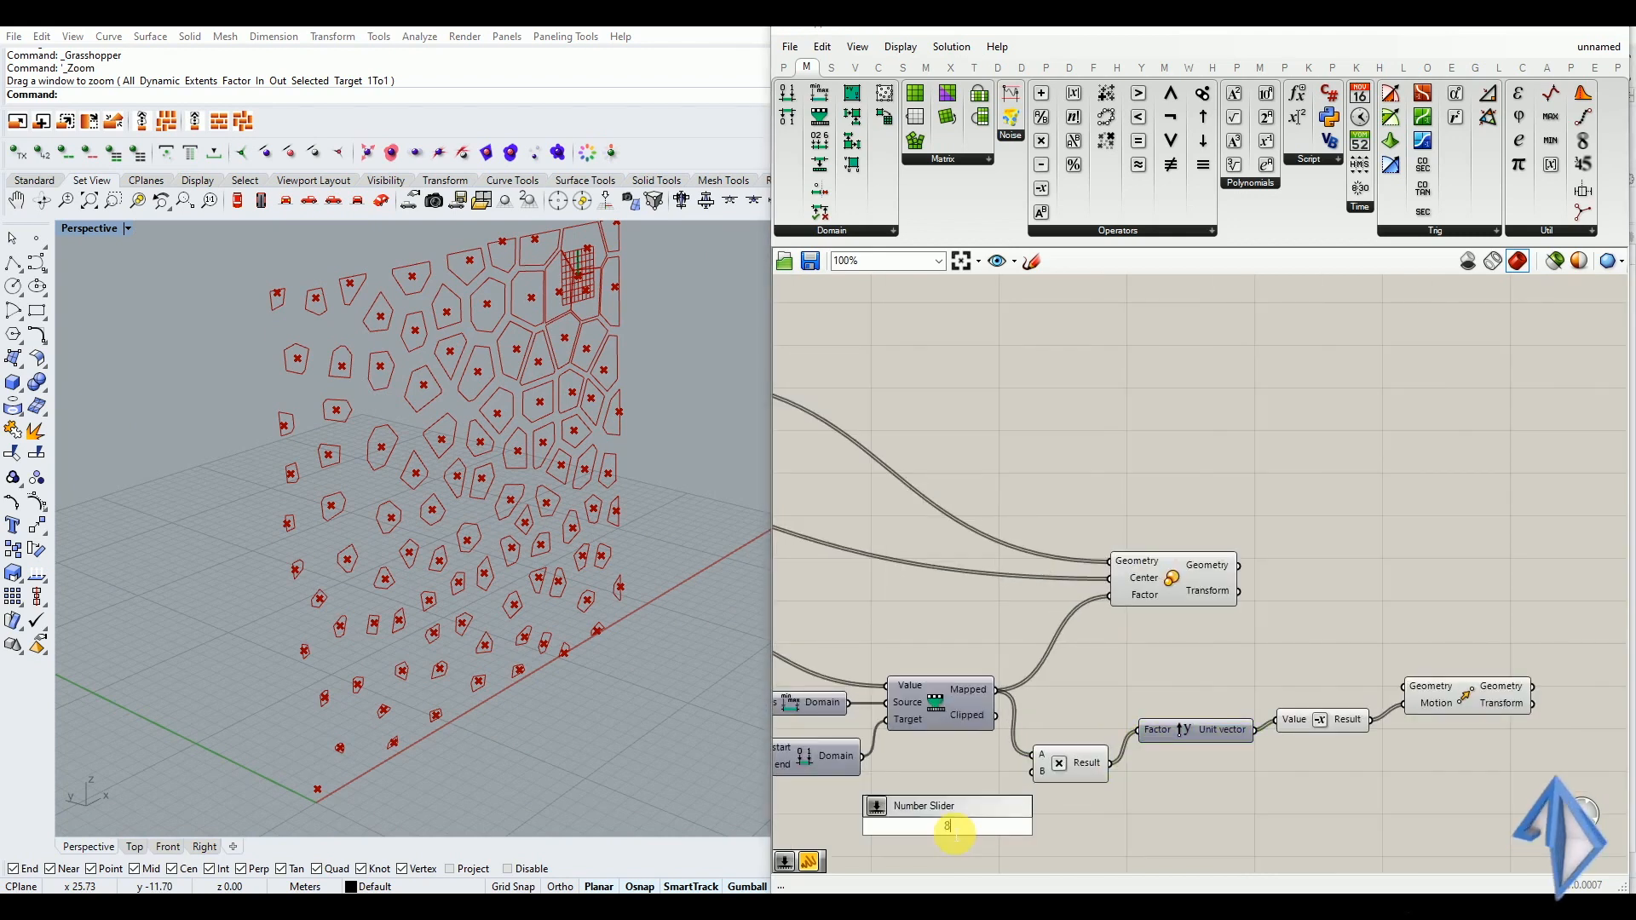
{"action": "type", "text": ".50"}
{"action": "key", "text": "Return"}
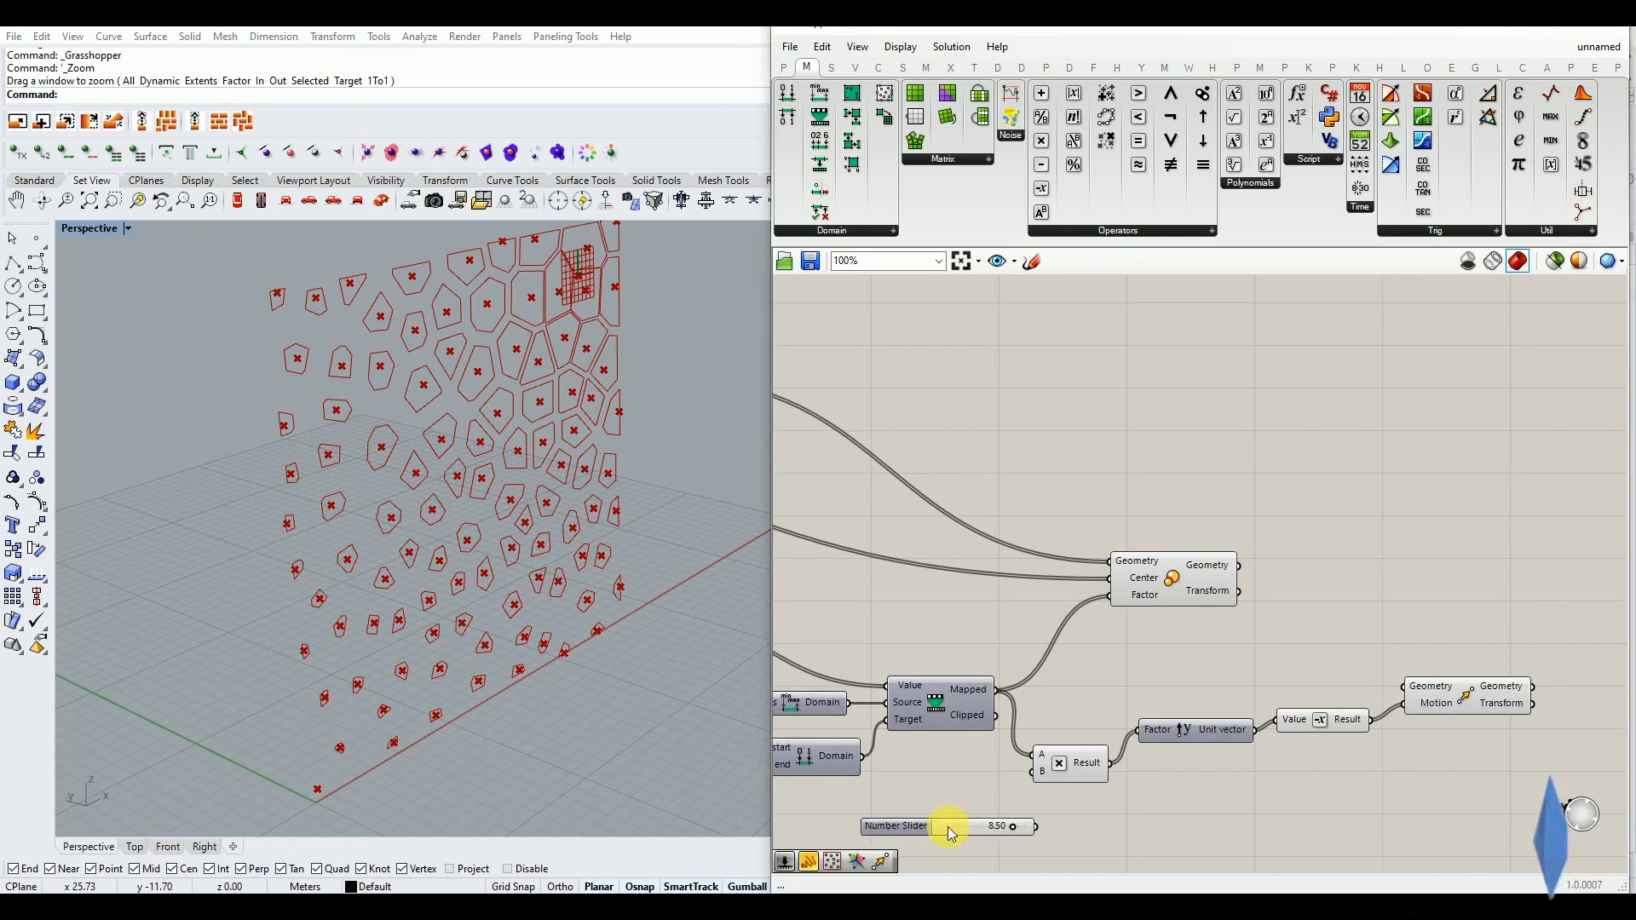
{"action": "scroll", "coordinate": [988, 810], "scroll_direction": "up", "scroll_amount": 2}
{"action": "left_click_drag", "start_coordinate": [1004, 819], "coordinate": [1048, 758]}
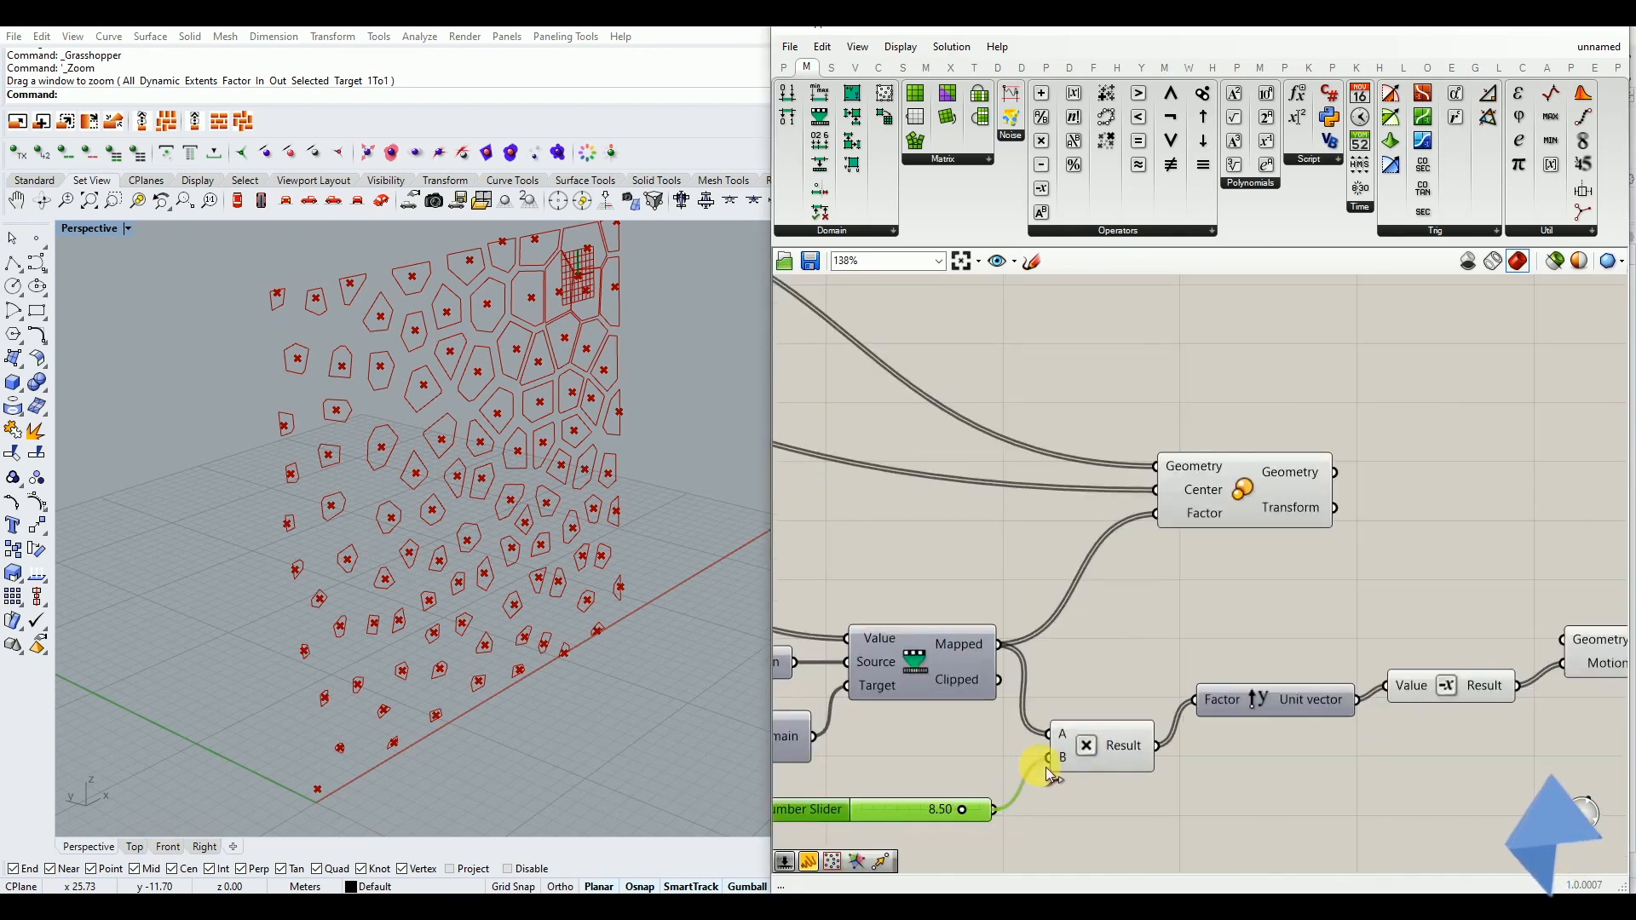
{"action": "scroll", "coordinate": [1044, 788], "scroll_direction": "down", "scroll_amount": 3}
{"action": "scroll", "coordinate": [1332, 705], "scroll_direction": "up", "scroll_amount": 1}
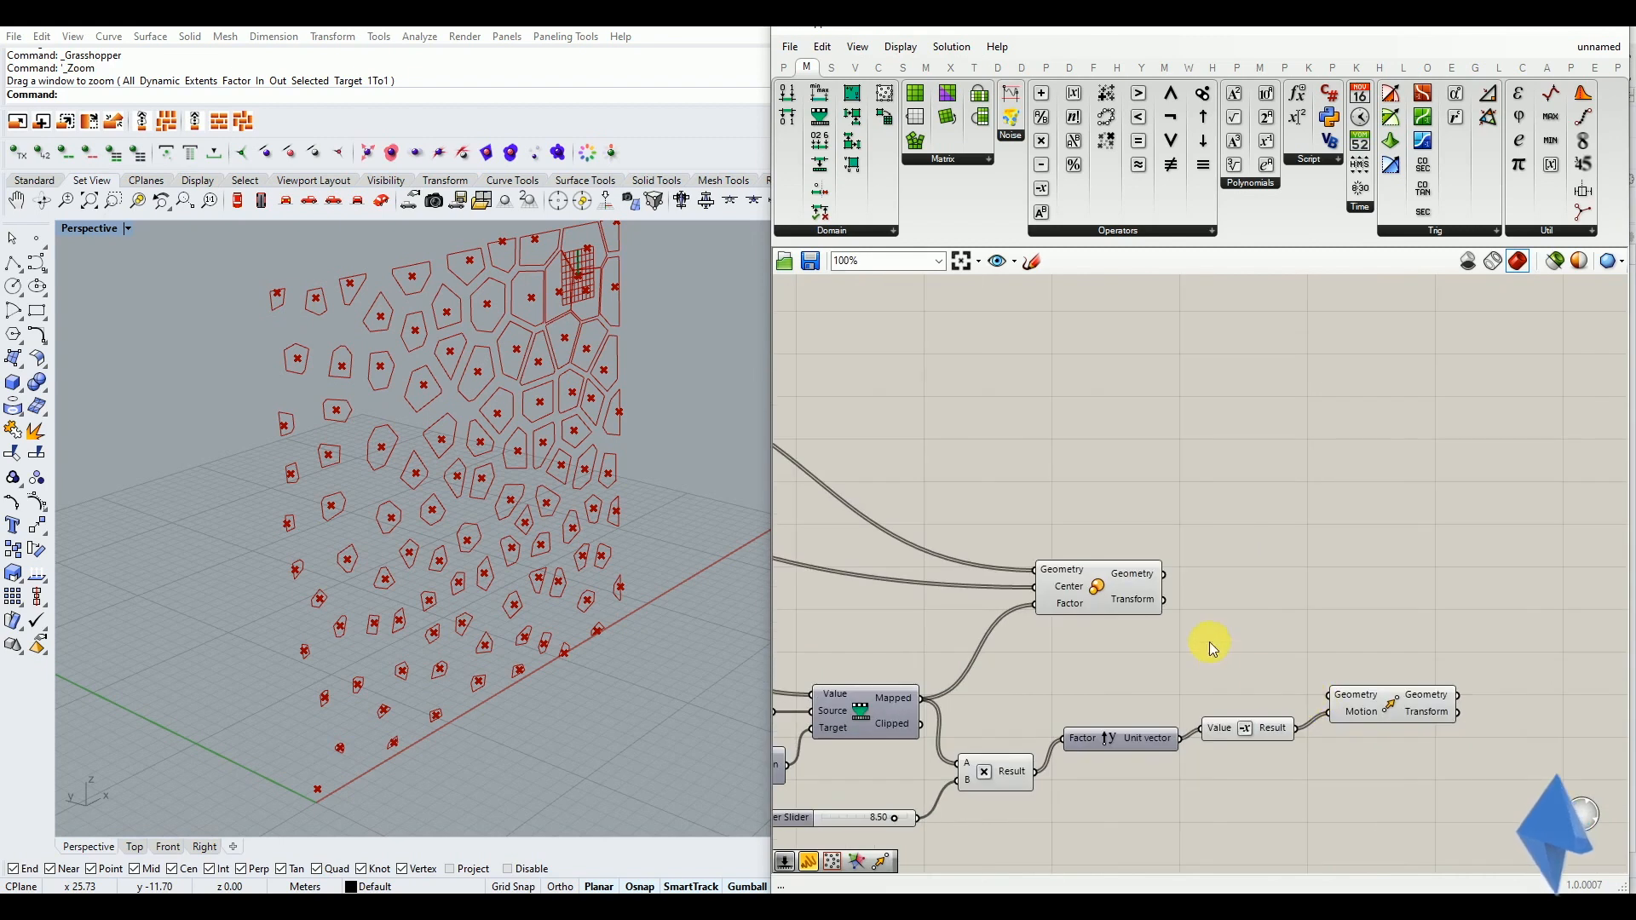
Connect the scaled geometry to the Geometry input of Move and view the offset cells in perspective
{"action": "left_click_drag", "start_coordinate": [1280, 641], "coordinate": [1325, 693]}
{"action": "right_click_drag", "start_coordinate": [477, 609], "coordinate": [548, 621]}
{"action": "scroll", "coordinate": [539, 500], "scroll_direction": "down", "scroll_amount": 3}
{"action": "right_click_drag", "start_coordinate": [539, 499], "coordinate": [573, 537]}
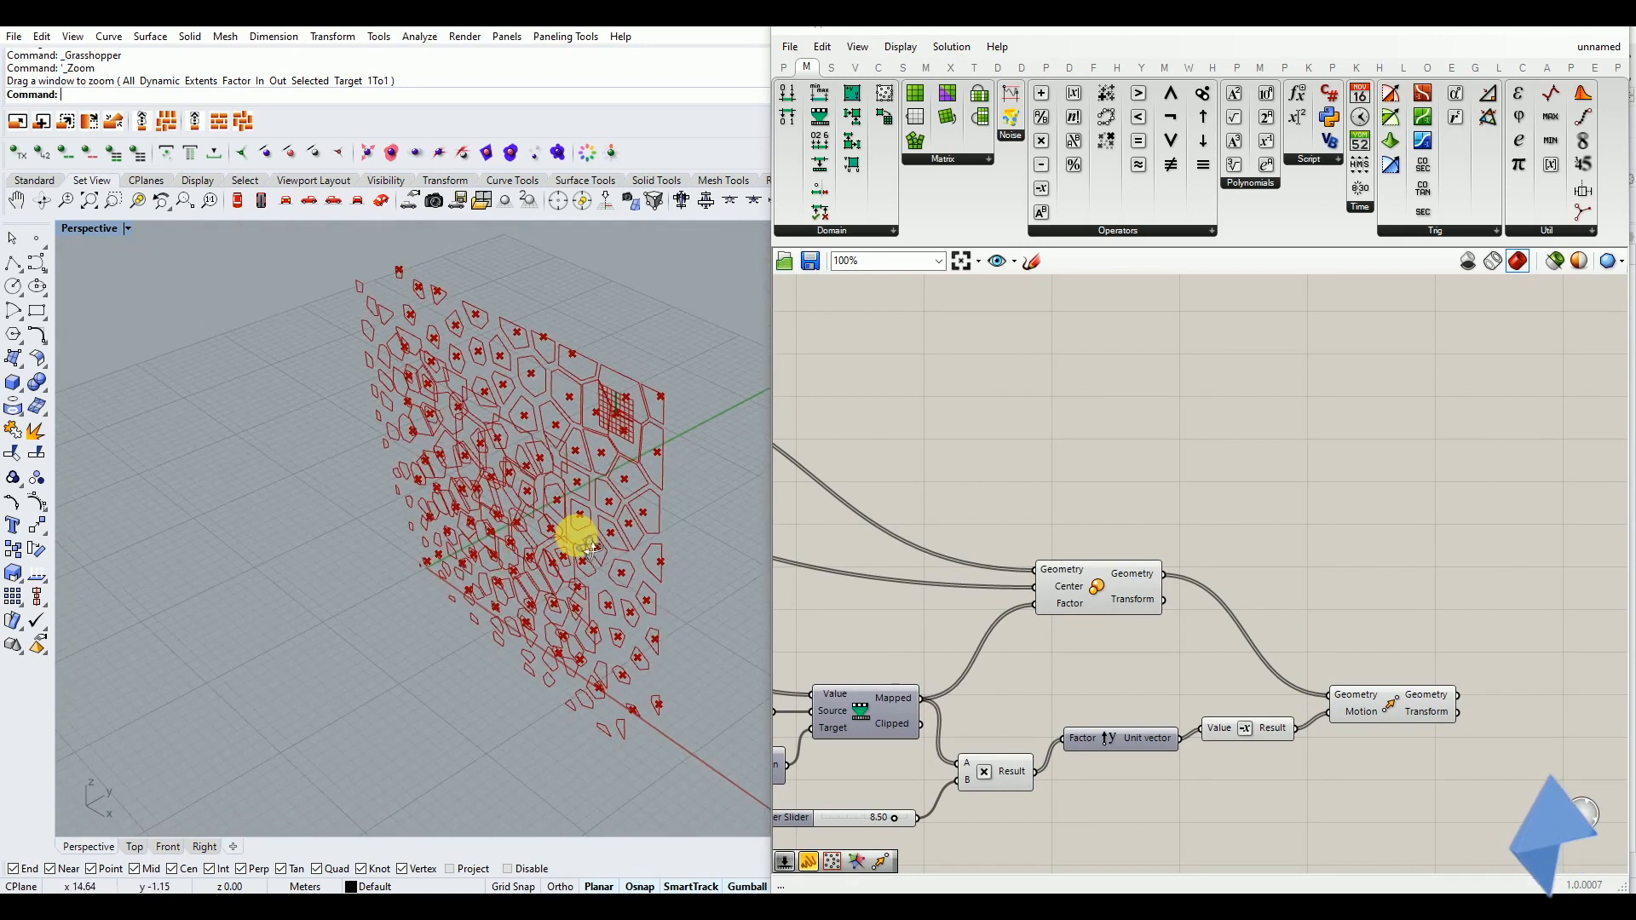
Hide the preview of the population points so only the original and moved cell outlines are displayed
{"action": "scroll", "coordinate": [1332, 586], "scroll_direction": "down", "scroll_amount": 2}
{"action": "scroll", "coordinate": [1159, 530], "scroll_direction": "down", "scroll_amount": 1}
{"action": "scroll", "coordinate": [966, 578], "scroll_direction": "up", "scroll_amount": 3}
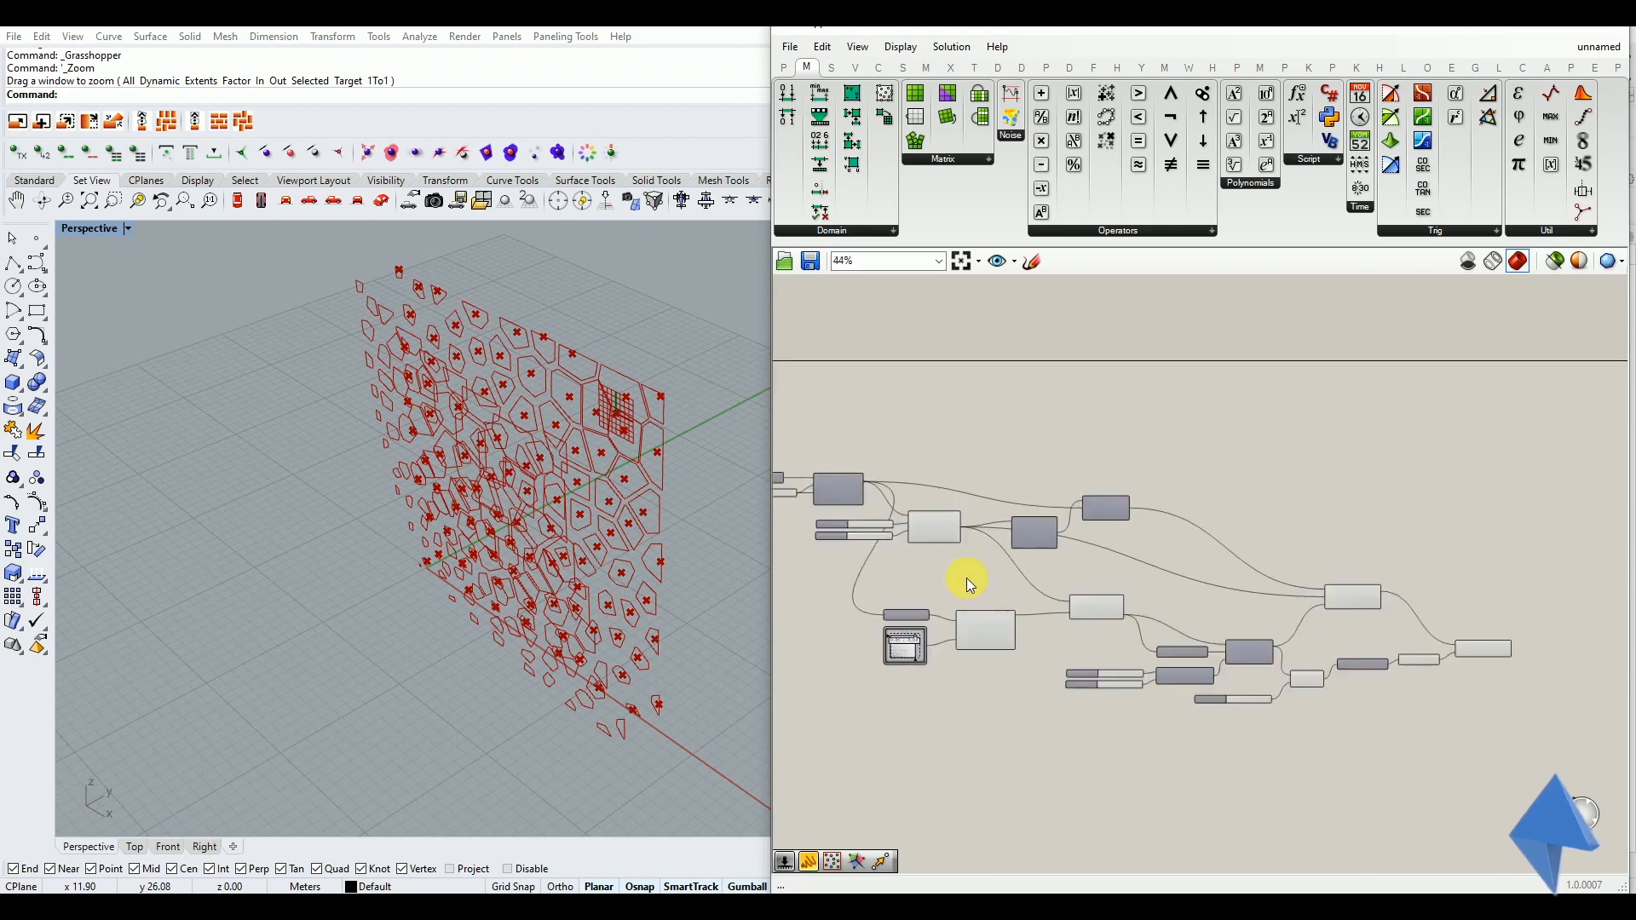
{"action": "left_click", "coordinate": [910, 482]}
{"action": "middle_click", "coordinate": [910, 482]}
{"action": "left_click", "coordinate": [955, 423]}
{"action": "left_click", "coordinate": [982, 392]}
{"action": "right_click_drag", "start_coordinate": [414, 596], "coordinate": [512, 585]}
{"action": "right_click_drag", "start_coordinate": [513, 738], "coordinate": [383, 668]}
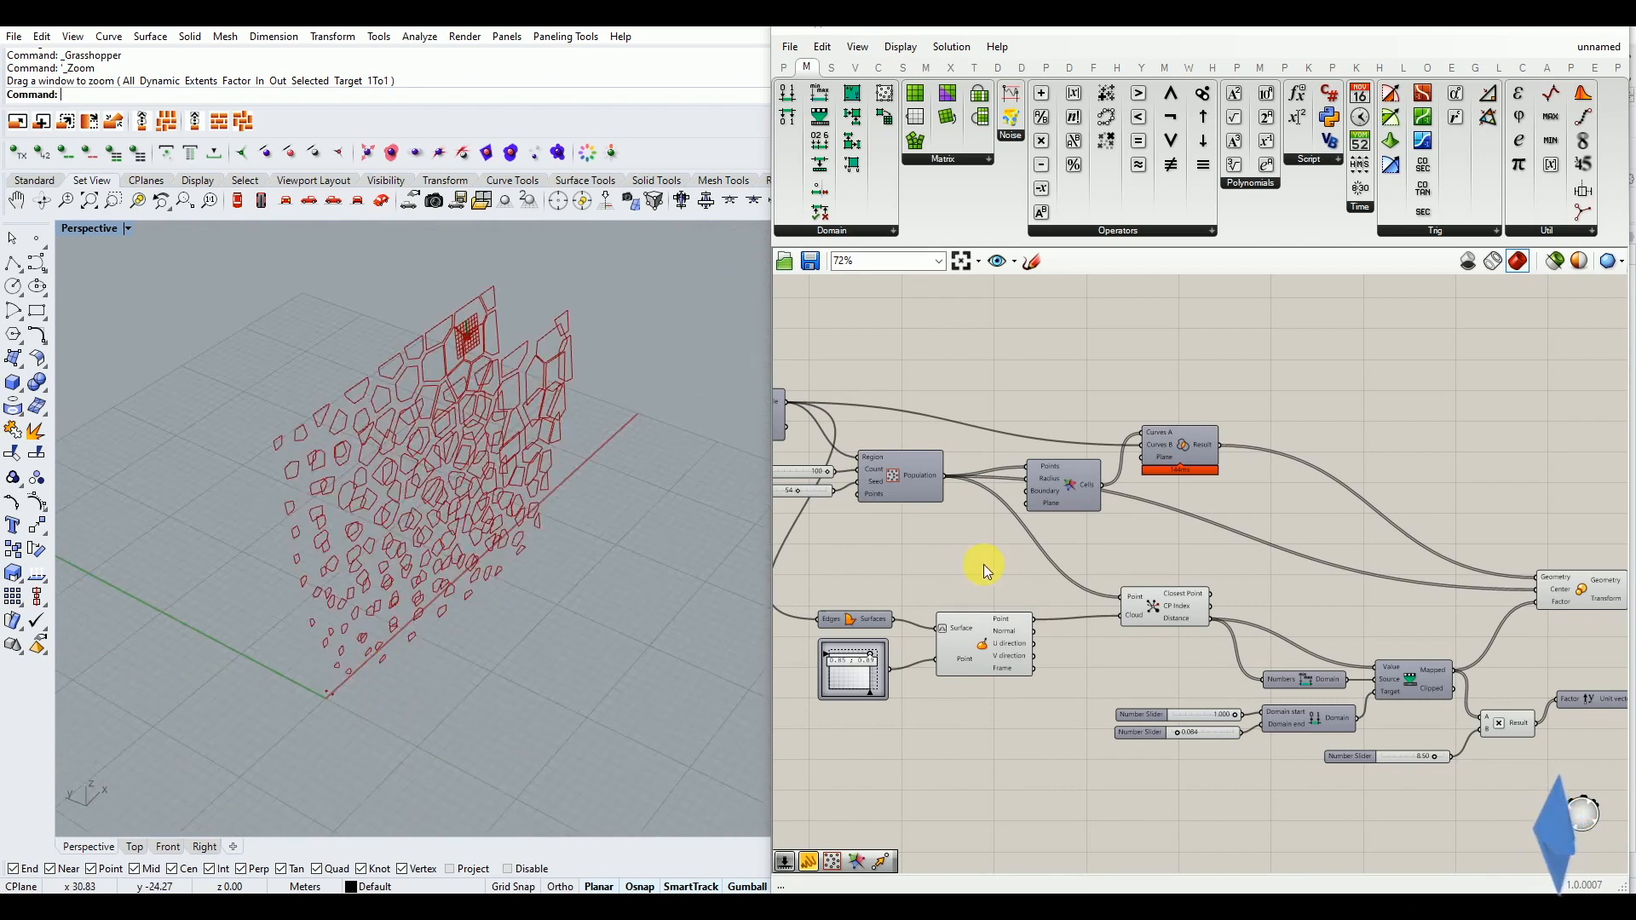
Set the Domain end slider of the target domain to 0.235
{"action": "scroll", "coordinate": [956, 662], "scroll_direction": "down", "scroll_amount": 2}
{"action": "scroll", "coordinate": [1147, 687], "scroll_direction": "up", "scroll_amount": 5}
{"action": "left_click_drag", "start_coordinate": [1137, 731], "coordinate": [1080, 765]}
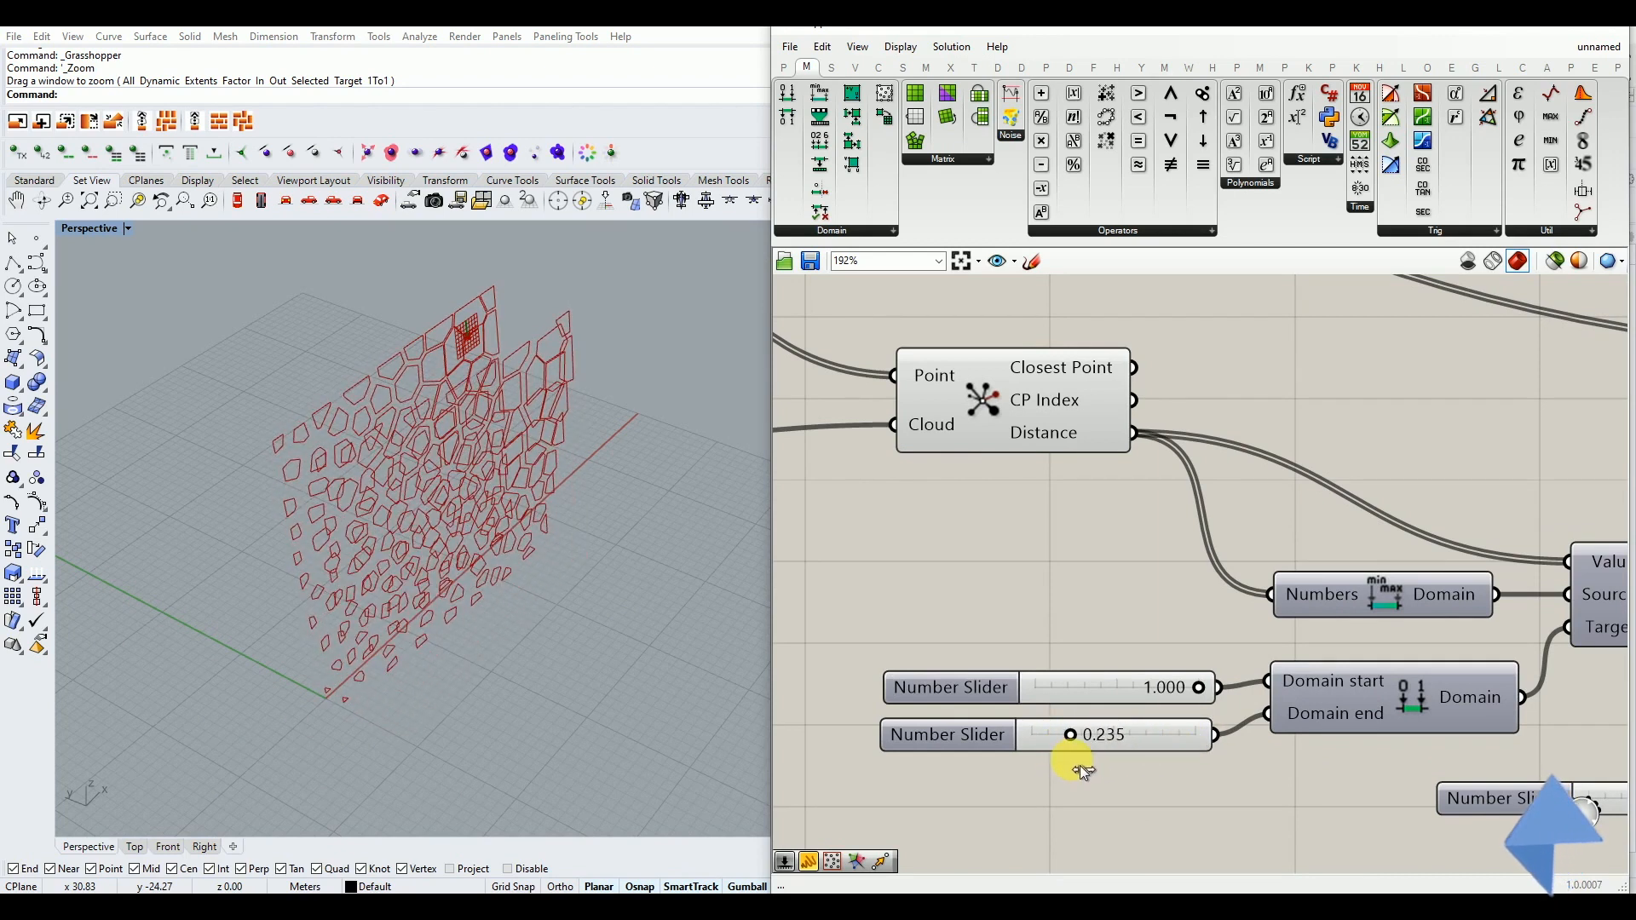
Set the slider multiplying the move distance to 9.43 and check the remapped values and the shifted cells
{"action": "scroll", "coordinate": [989, 716], "scroll_direction": "down", "scroll_amount": 5}
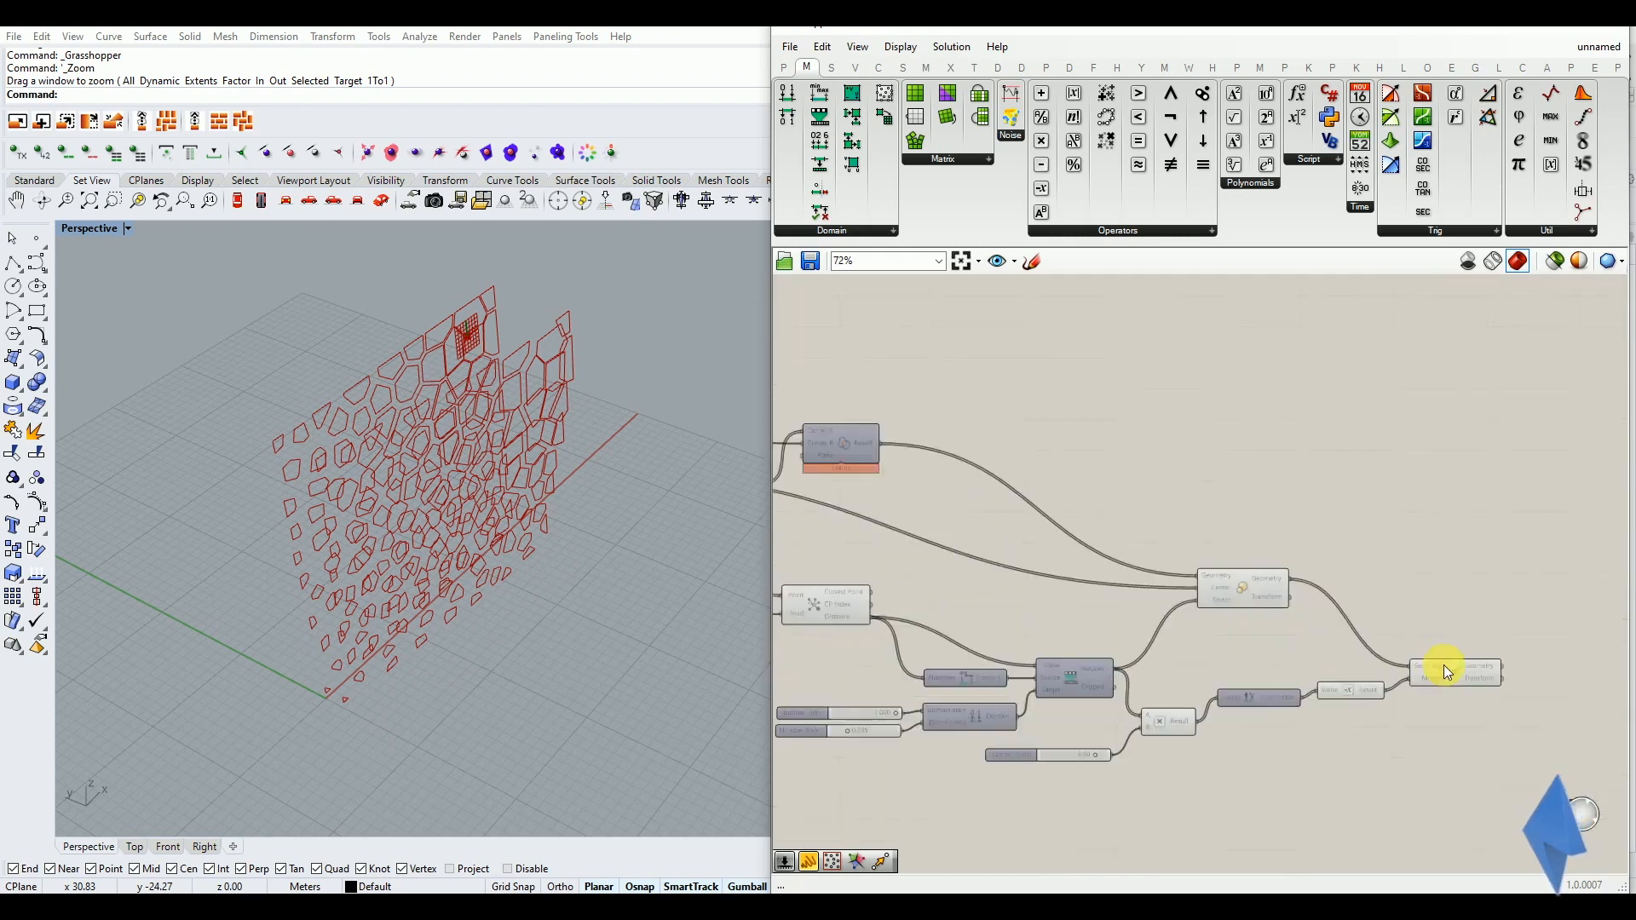
{"action": "scroll", "coordinate": [1446, 671], "scroll_direction": "up", "scroll_amount": 3}
{"action": "right_click_drag", "start_coordinate": [1218, 722], "coordinate": [1435, 640]}
{"action": "left_click_drag", "start_coordinate": [1088, 726], "coordinate": [1103, 759]}
{"action": "mouse_move", "coordinate": [1094, 591]}
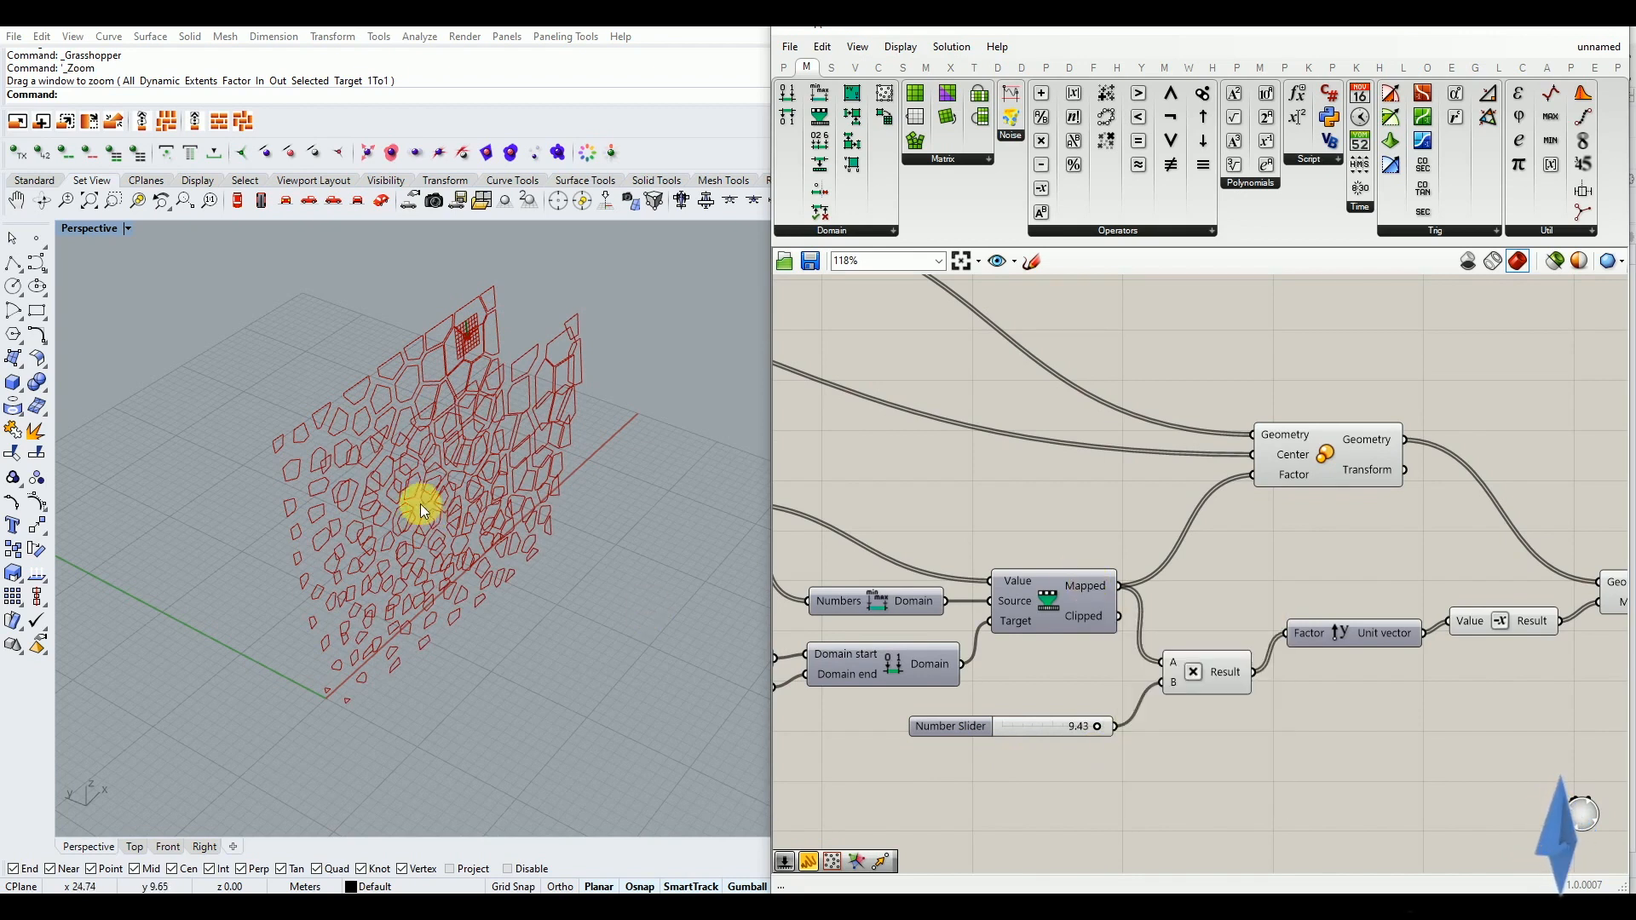
{"action": "right_click_drag", "start_coordinate": [421, 504], "coordinate": [452, 479]}
{"action": "scroll", "coordinate": [898, 689], "scroll_direction": "down", "scroll_amount": 3}
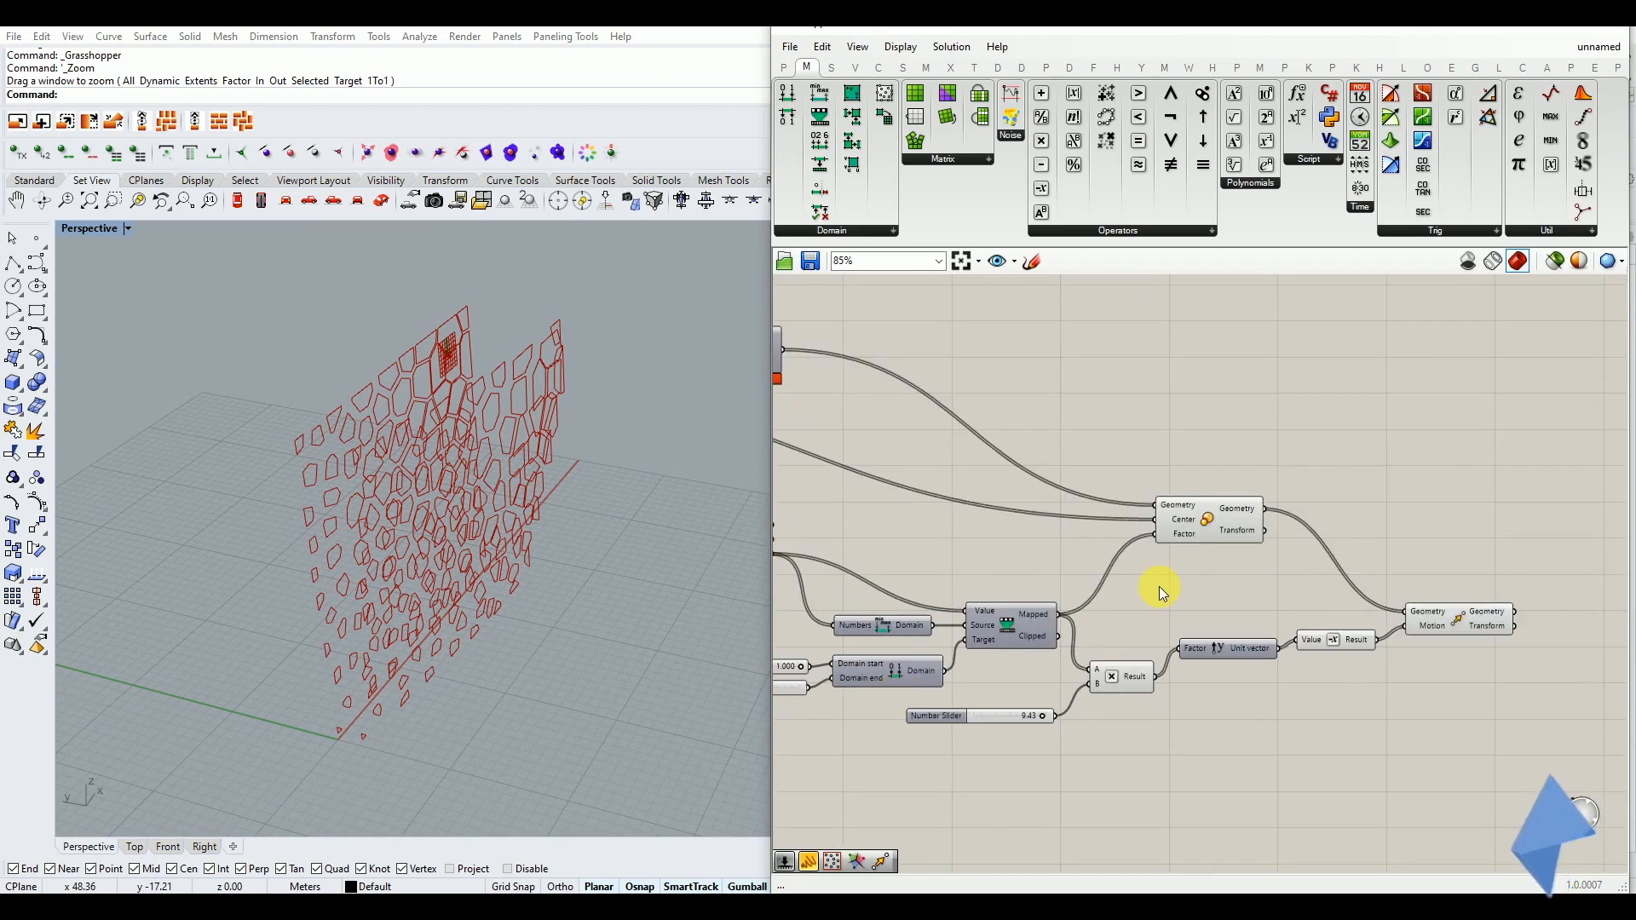
Compare the scaled cells with the moved cells by highlighting the Scale and Move components in turn
{"action": "right_click_drag", "start_coordinate": [1189, 590], "coordinate": [1115, 620]}
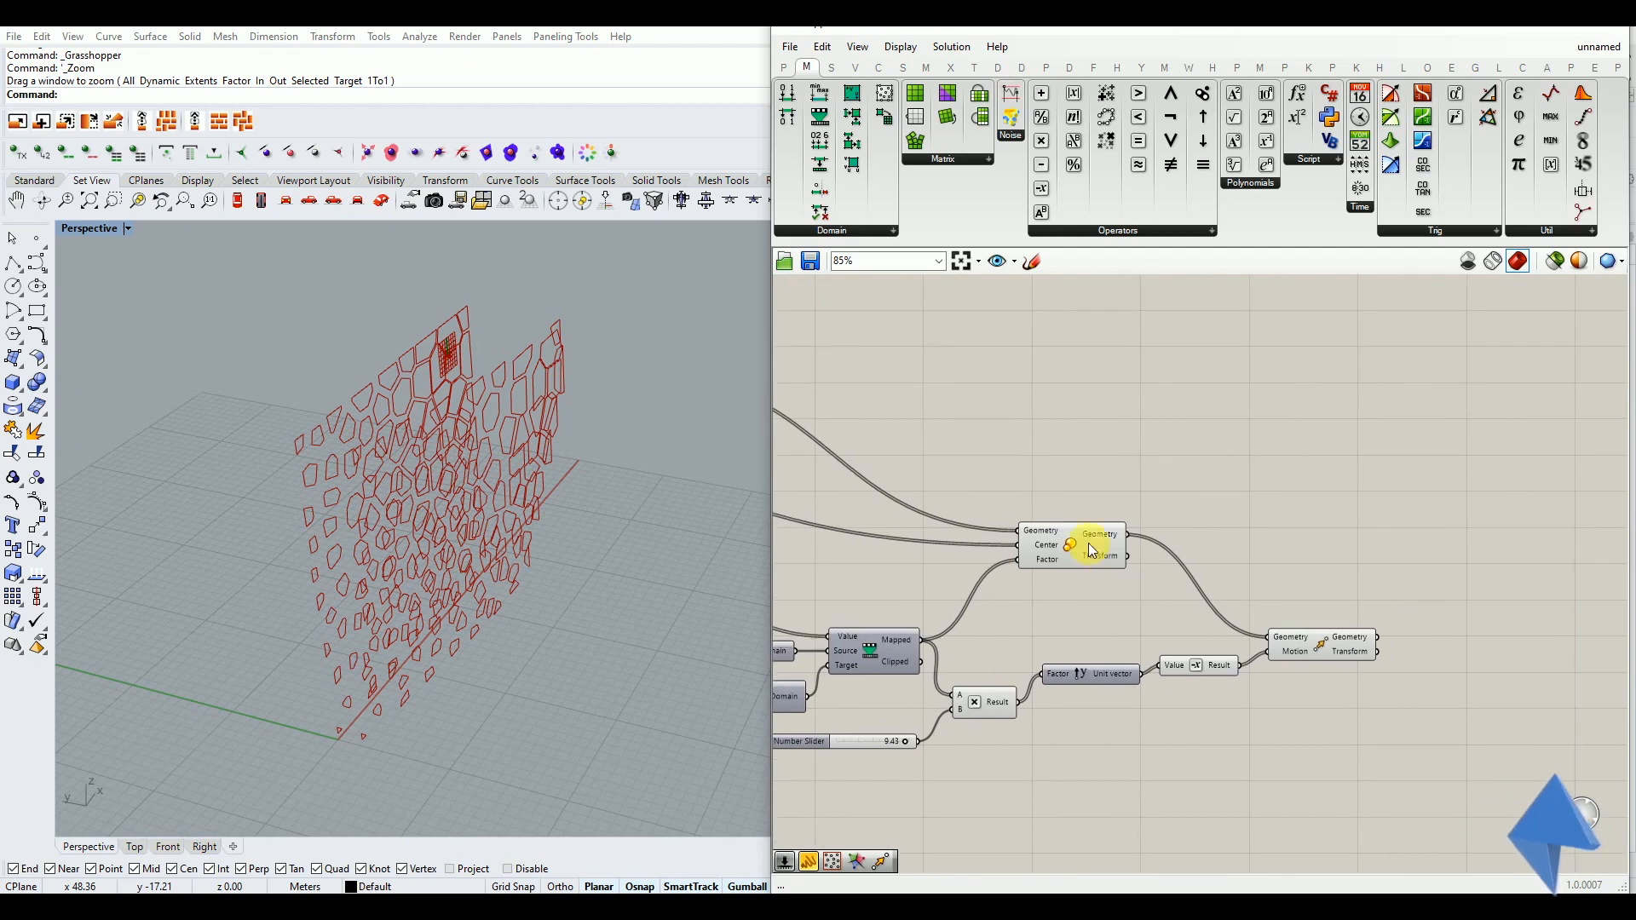
{"action": "left_click_drag", "start_coordinate": [1093, 546], "coordinate": [1106, 550]}
{"action": "right_click_drag", "start_coordinate": [647, 607], "coordinate": [493, 573]}
{"action": "scroll", "coordinate": [315, 477], "scroll_direction": "up", "scroll_amount": 2}
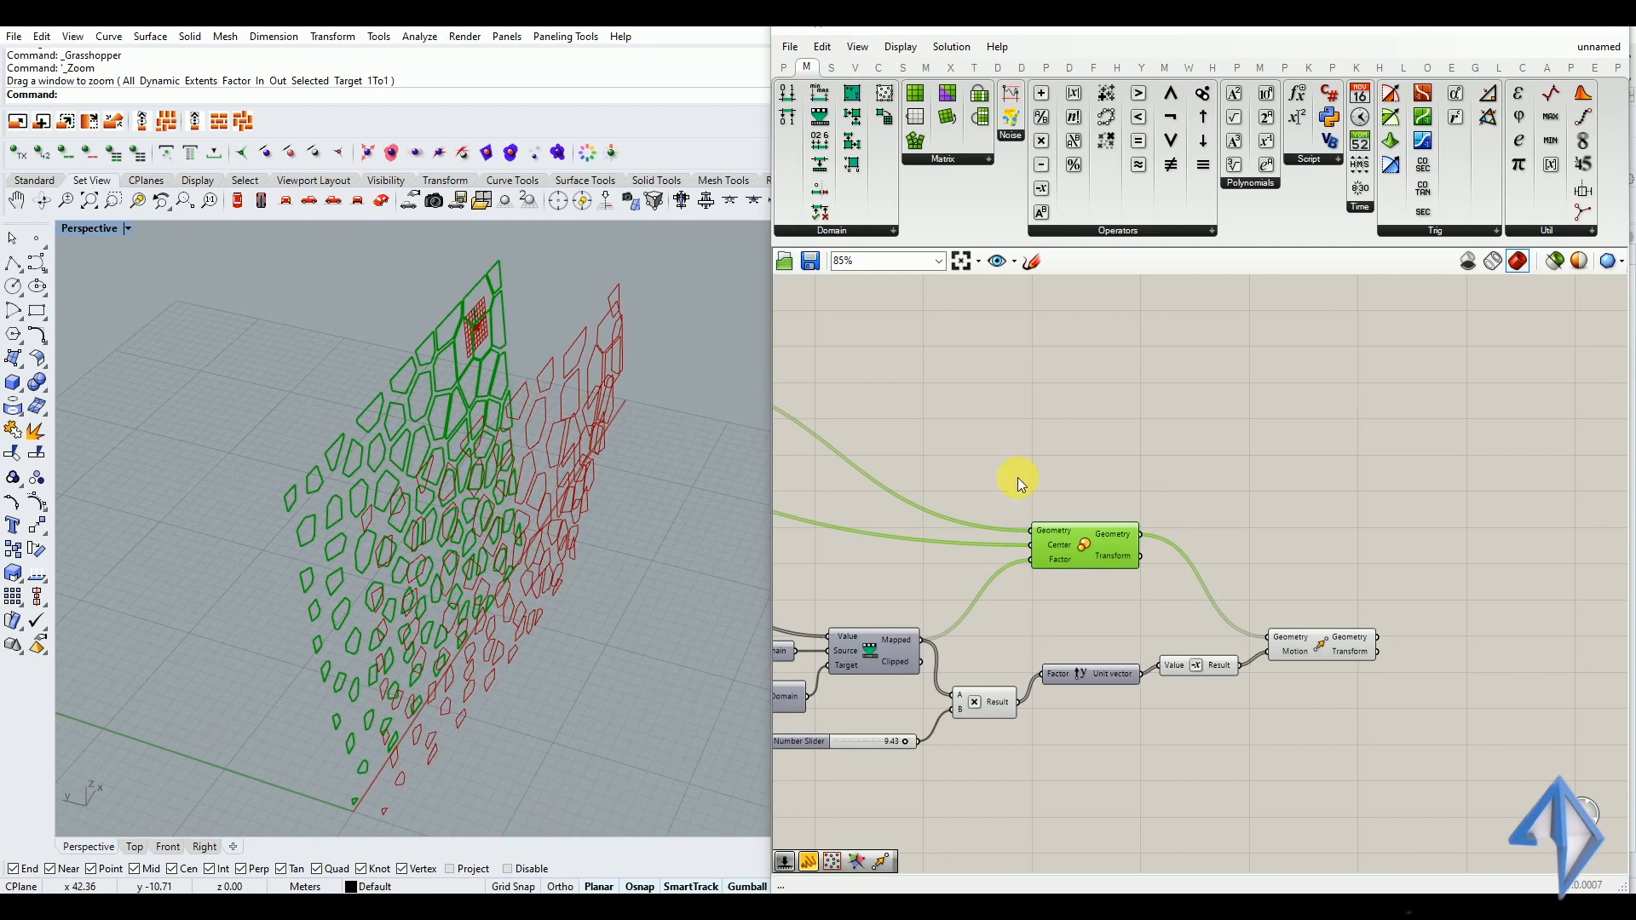
{"action": "left_click", "coordinate": [1313, 648]}
{"action": "right_click_drag", "start_coordinate": [733, 499], "coordinate": [636, 570]}
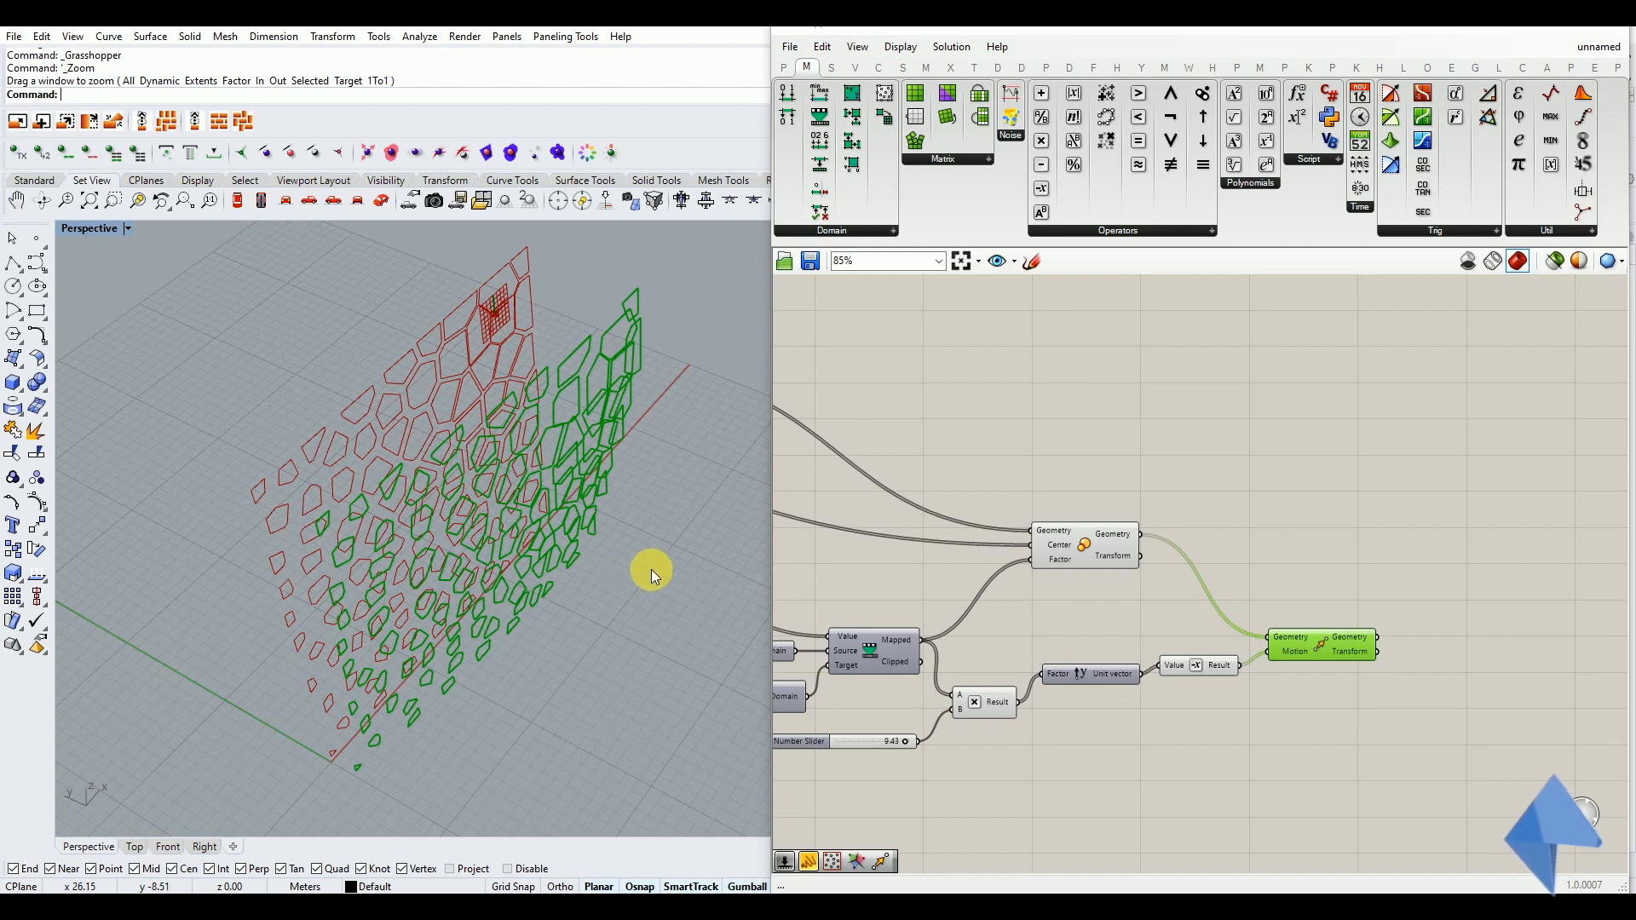
{"action": "left_click", "coordinate": [1303, 509]}
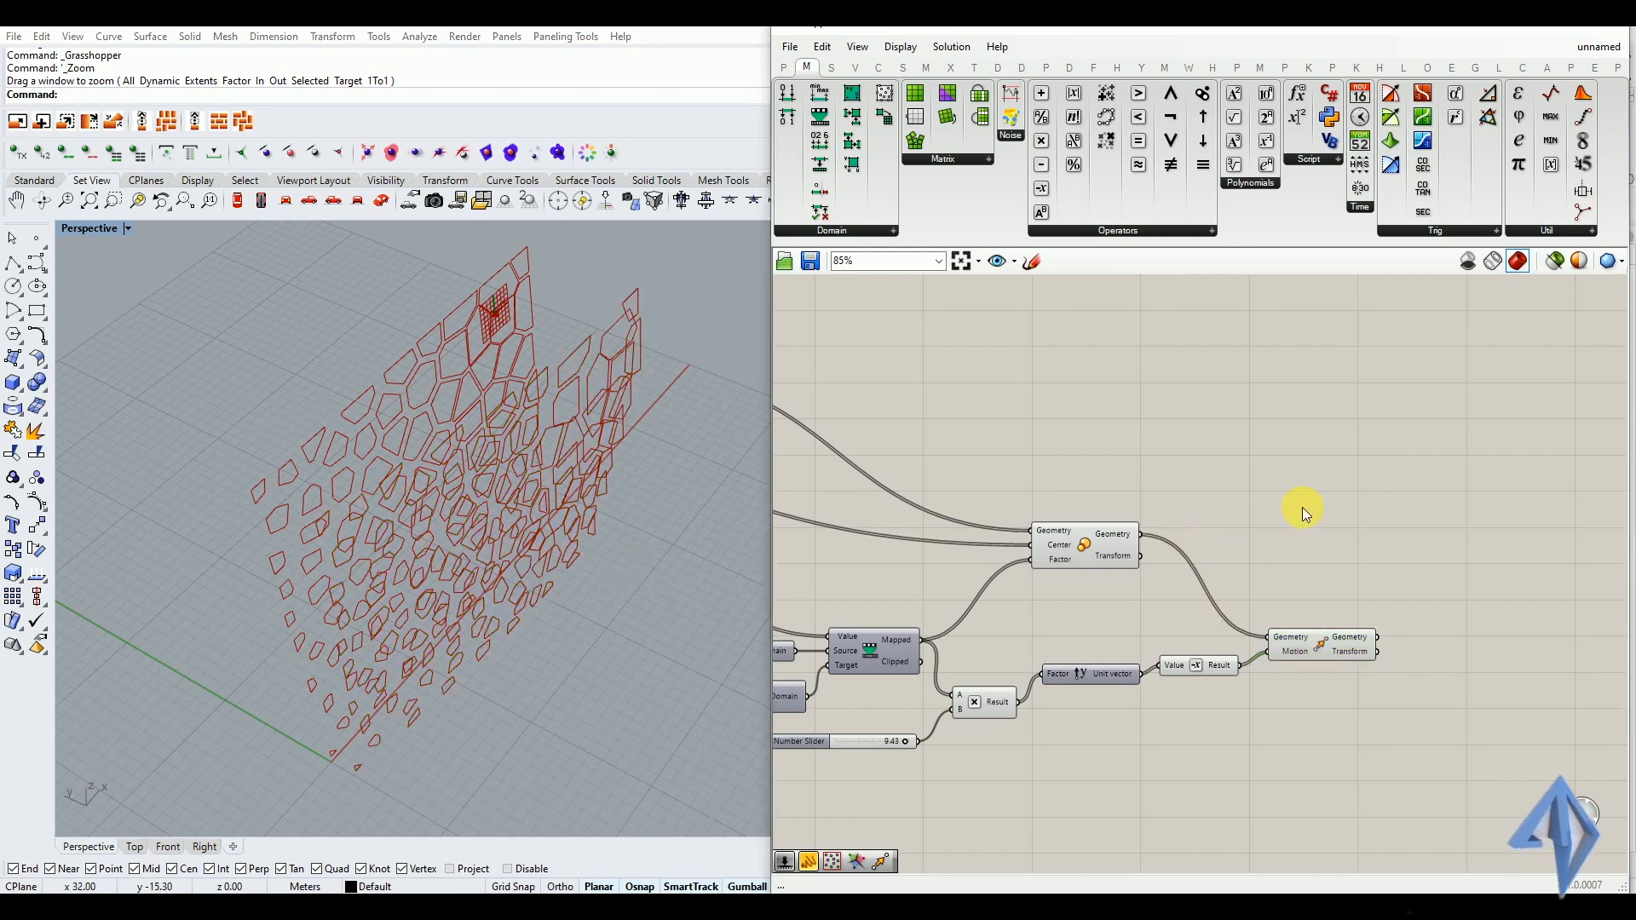
Add a Loft component to the canvas above the Move component
{"action": "double_click", "coordinate": [1302, 509]}
{"action": "type", "text": "loft"}
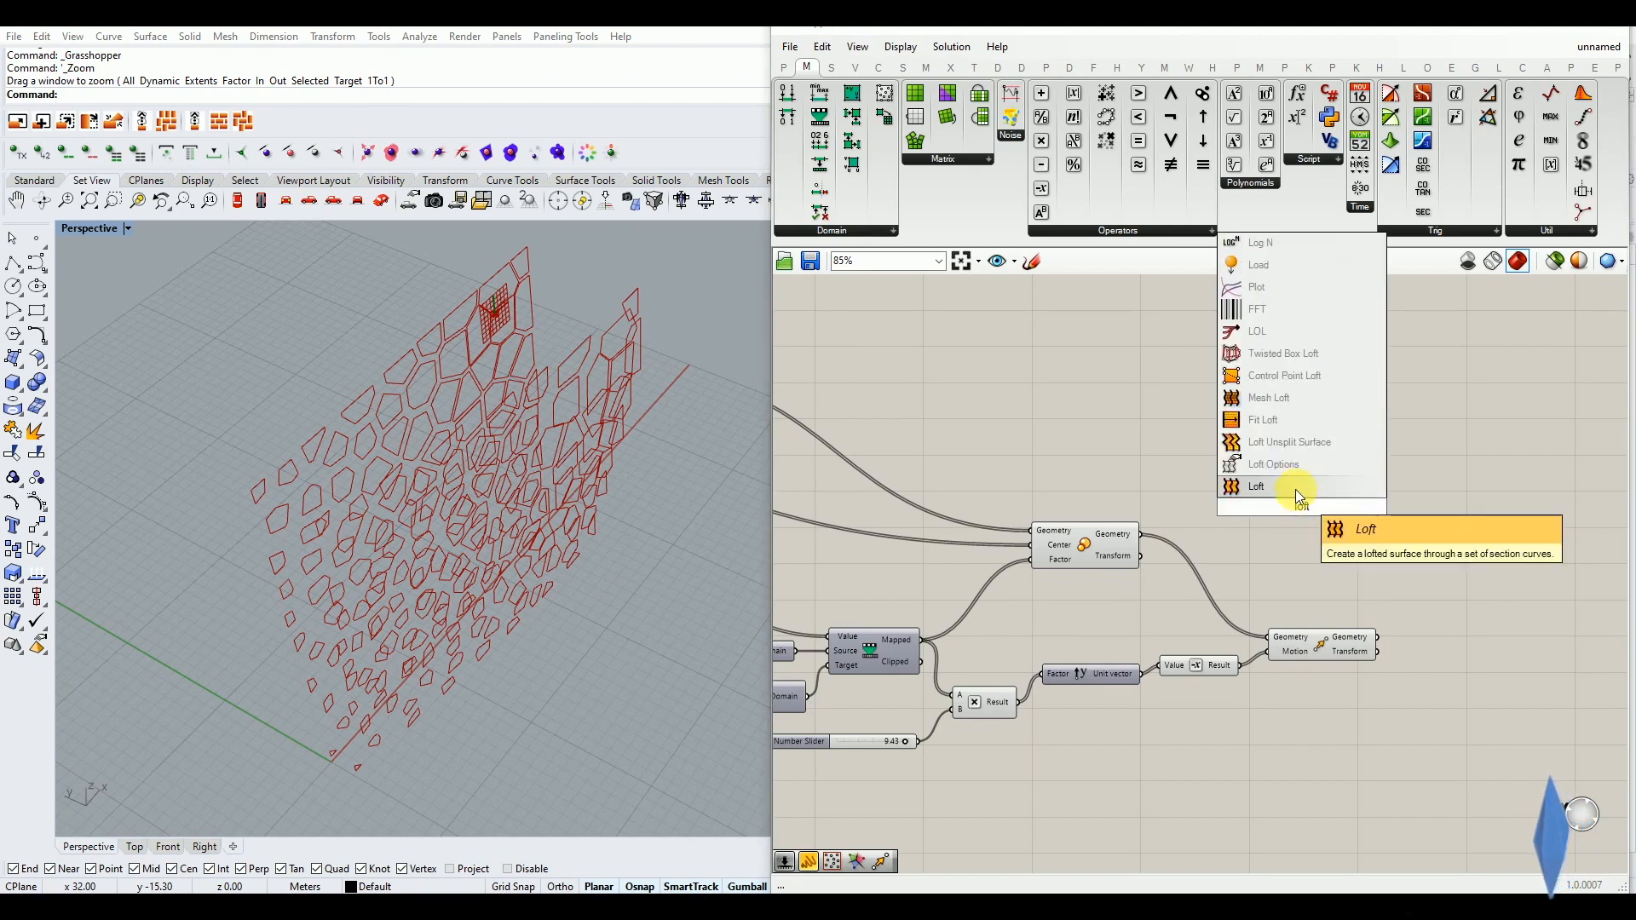
{"action": "left_click", "coordinate": [1295, 489]}
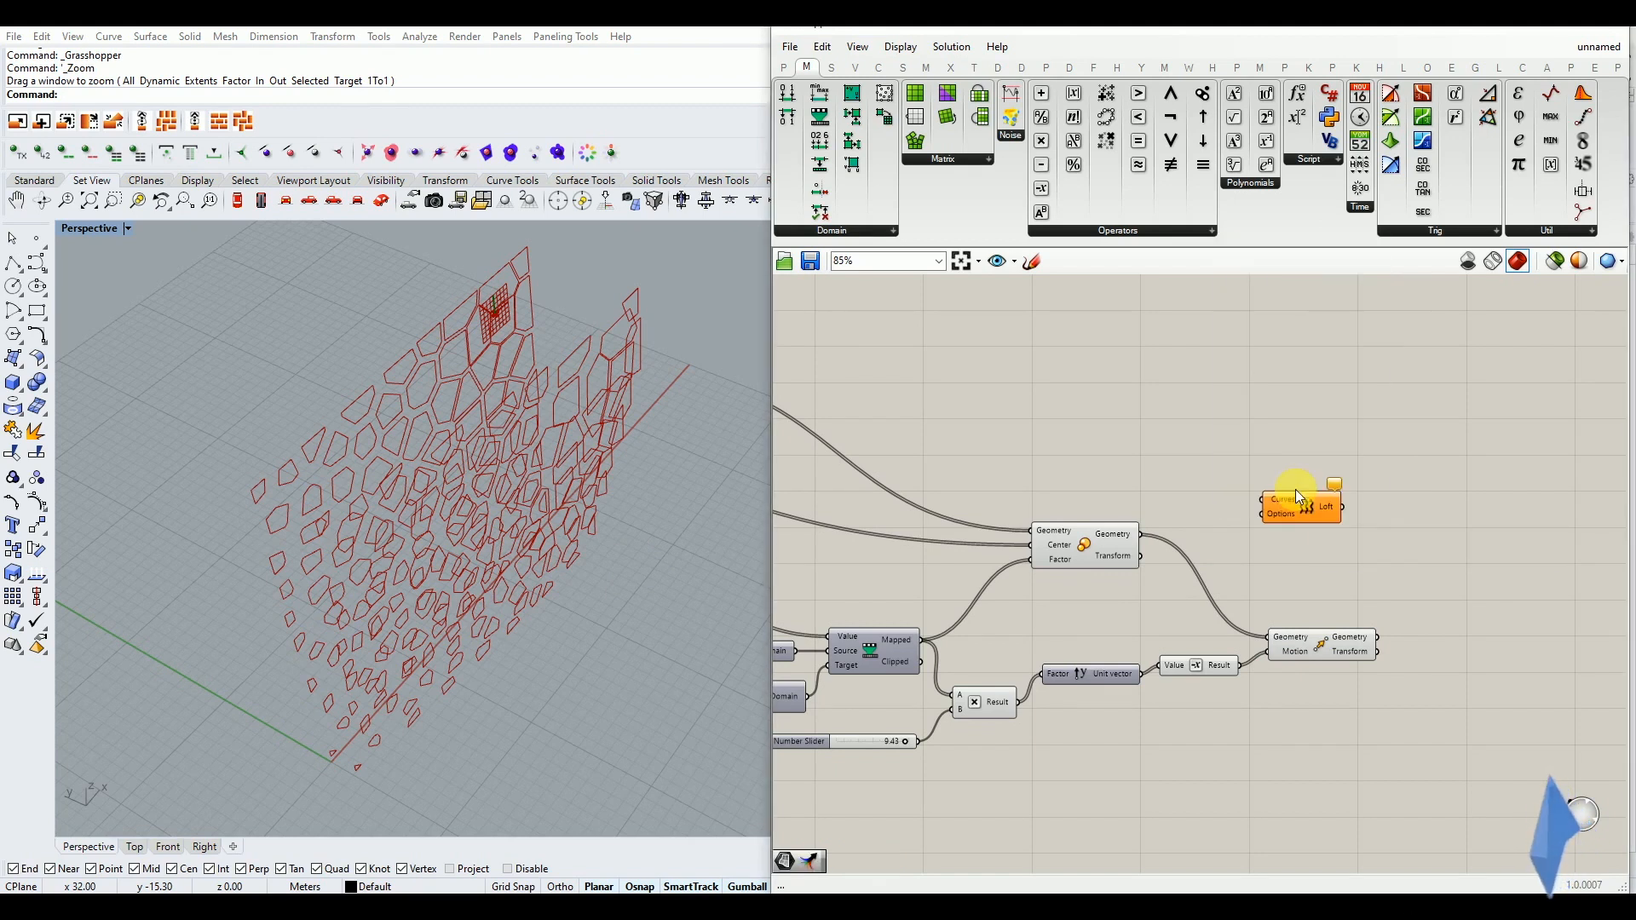
Try lofting the scaled cells directly from the Scale component's Geometry output, and undo that connection
{"action": "scroll", "coordinate": [419, 431], "scroll_direction": "up", "scroll_amount": 4}
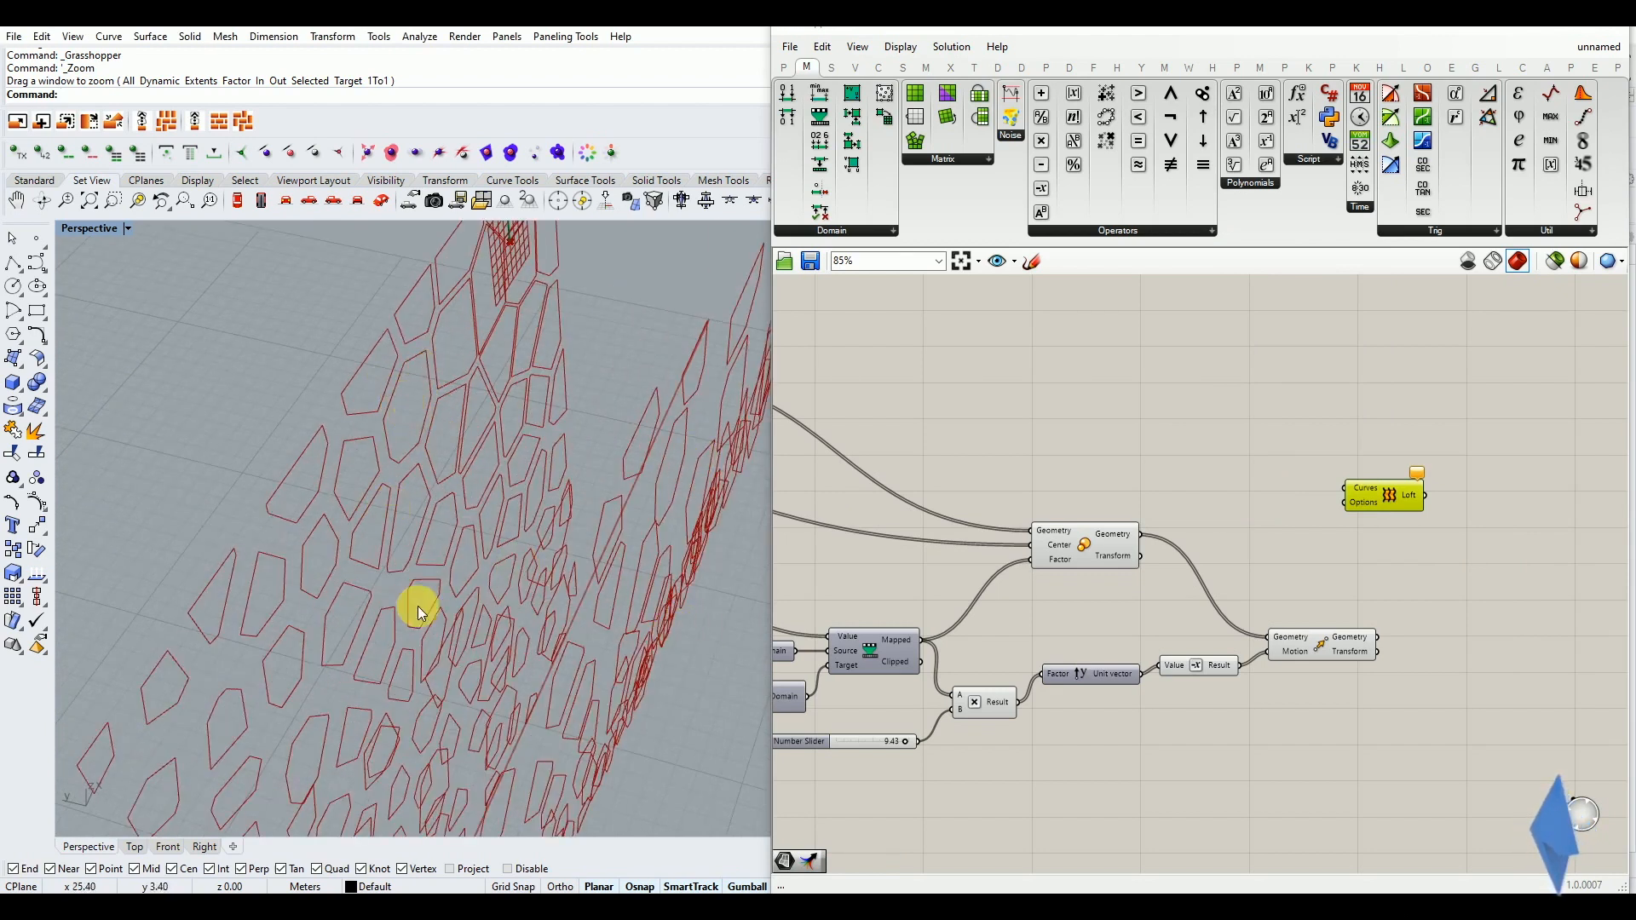
{"action": "scroll", "coordinate": [433, 426], "scroll_direction": "down", "scroll_amount": 3}
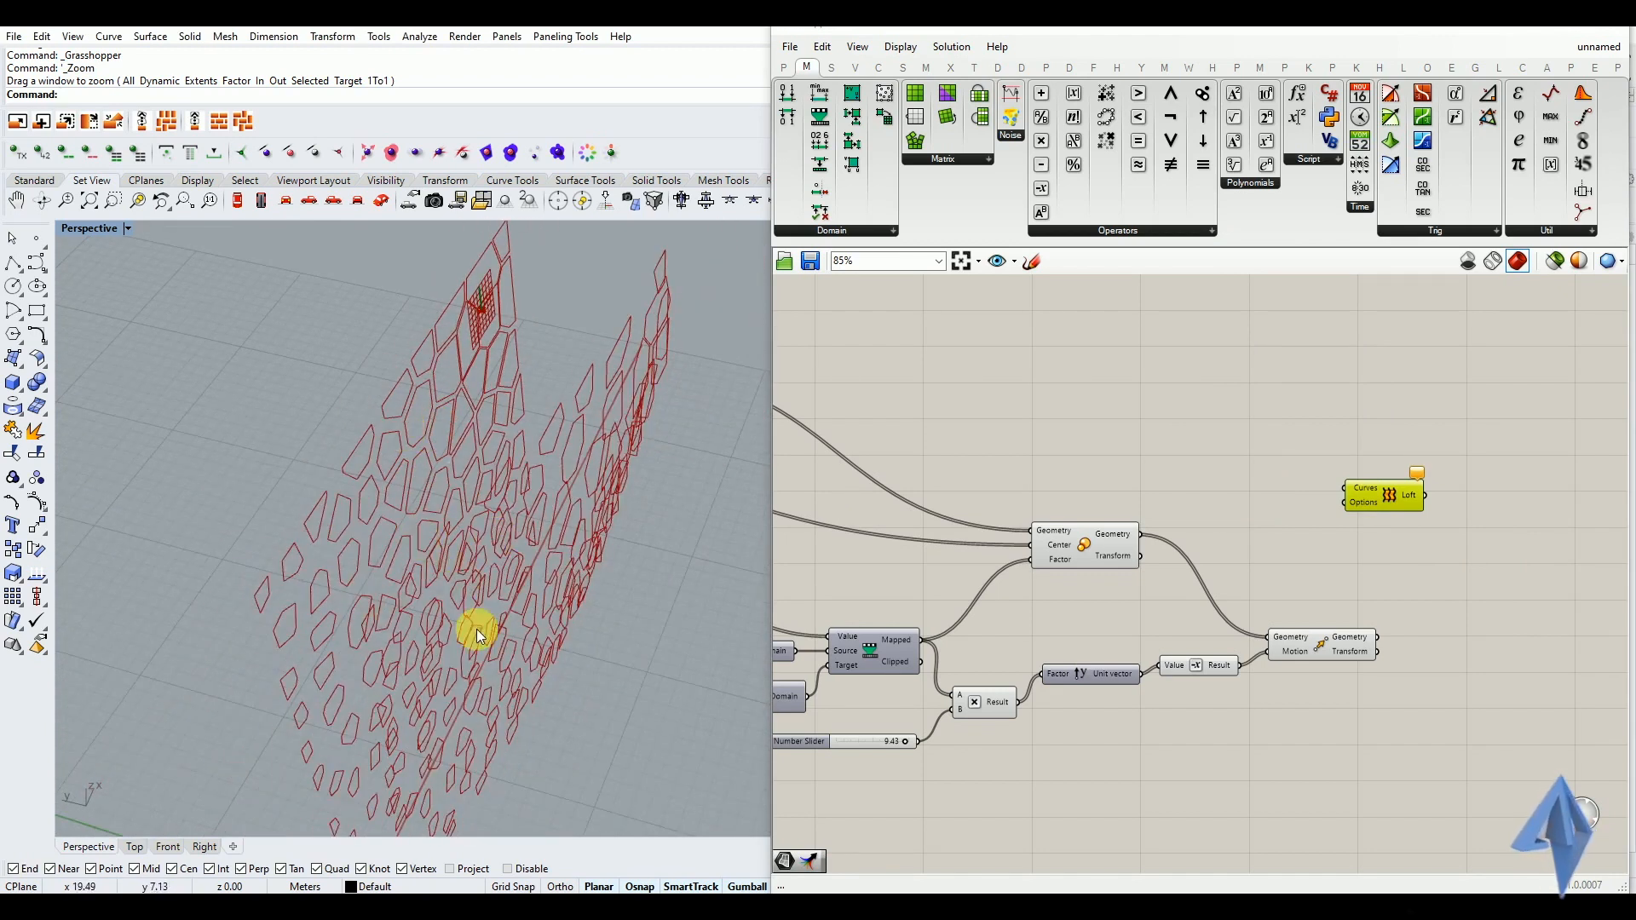
{"action": "right_click_drag", "start_coordinate": [544, 656], "coordinate": [493, 586]}
{"action": "left_click", "coordinate": [1227, 537]}
{"action": "left_click_drag", "start_coordinate": [1152, 539], "coordinate": [1355, 499]}
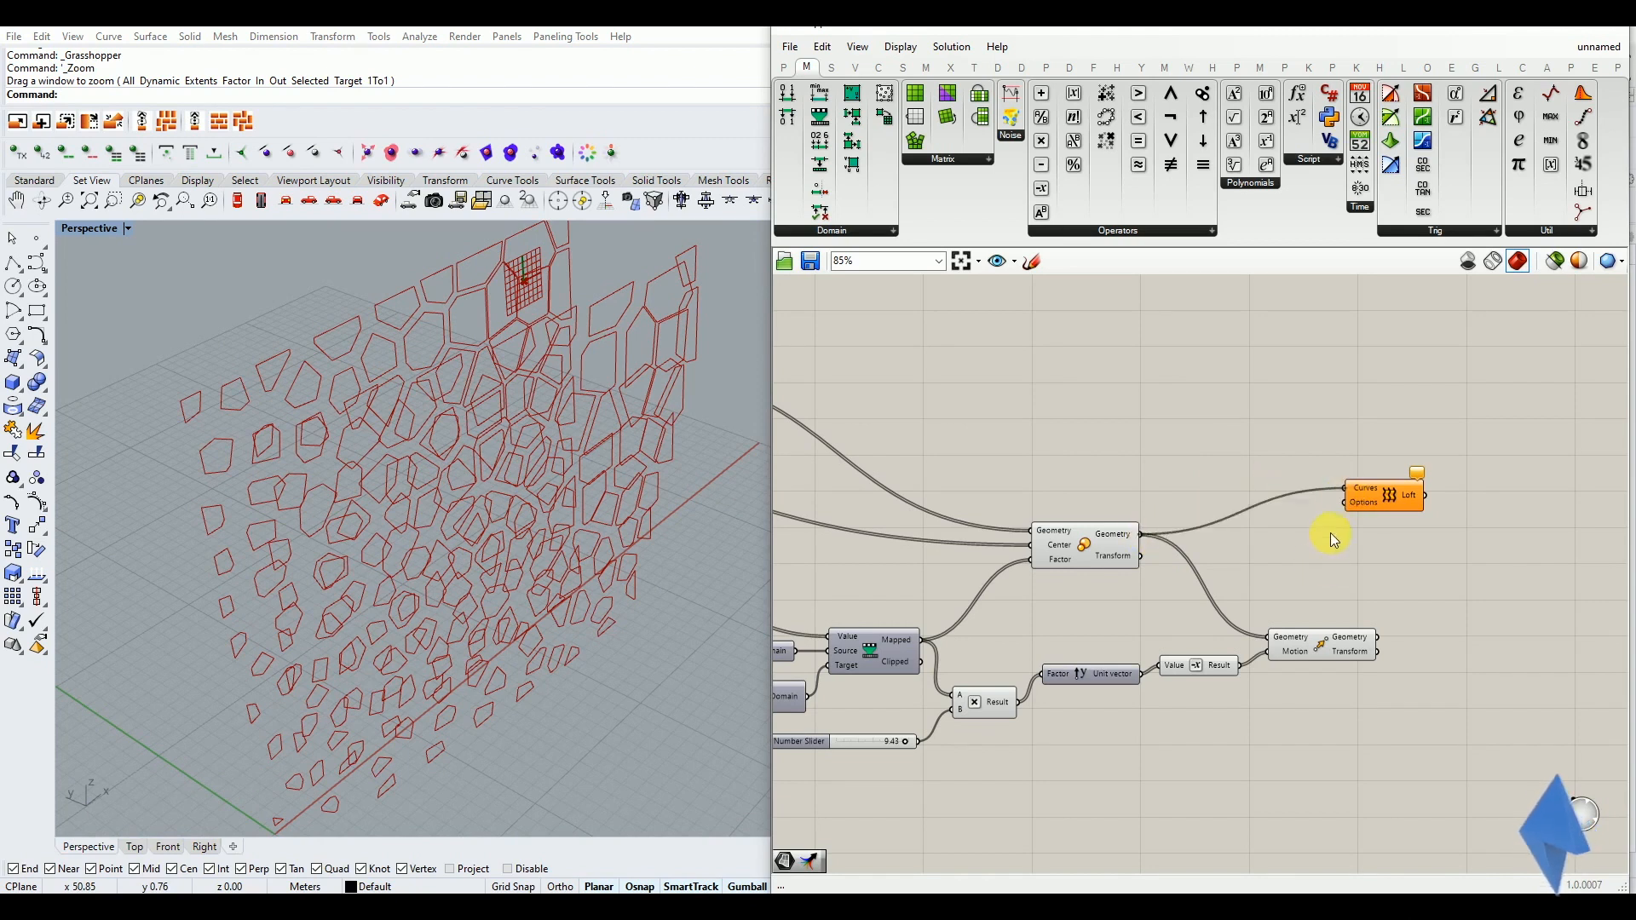
{"action": "mouse_move", "coordinate": [475, 537]}
{"action": "right_mouse_down"}
{"action": "mouse_move", "coordinate": [523, 493]}
{"action": "mouse_move", "coordinate": [661, 456]}
{"action": "mouse_move", "coordinate": [504, 493]}
{"action": "mouse_move", "coordinate": [465, 535]}
{"action": "right_mouse_up"}
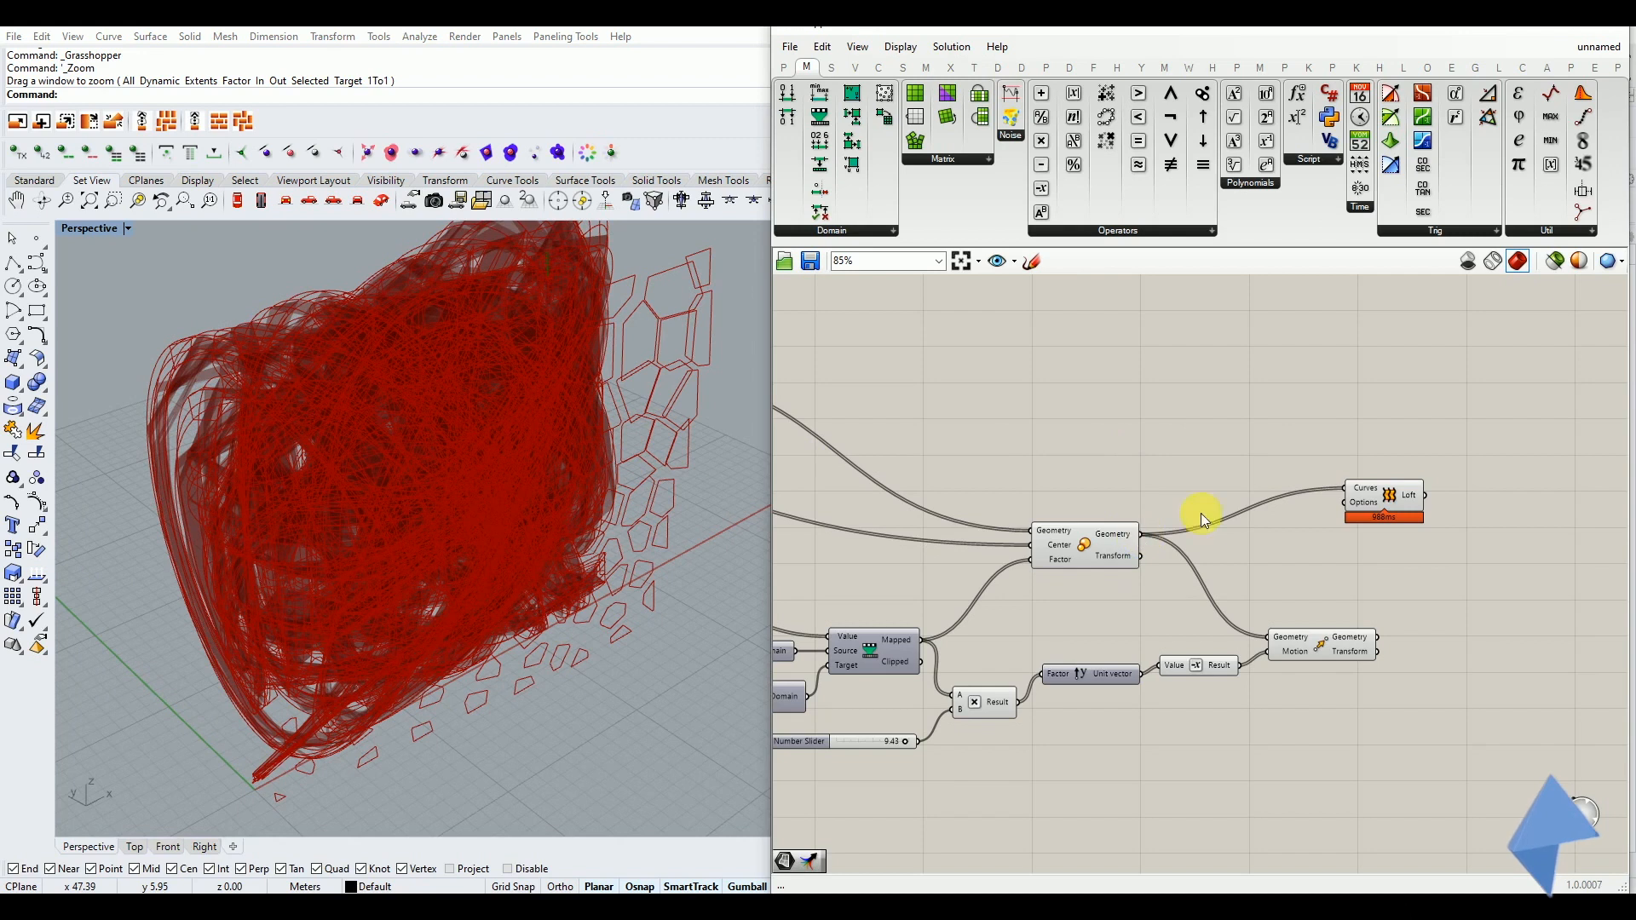
{"action": "scroll", "coordinate": [1345, 486], "scroll_direction": "up", "scroll_amount": 2}
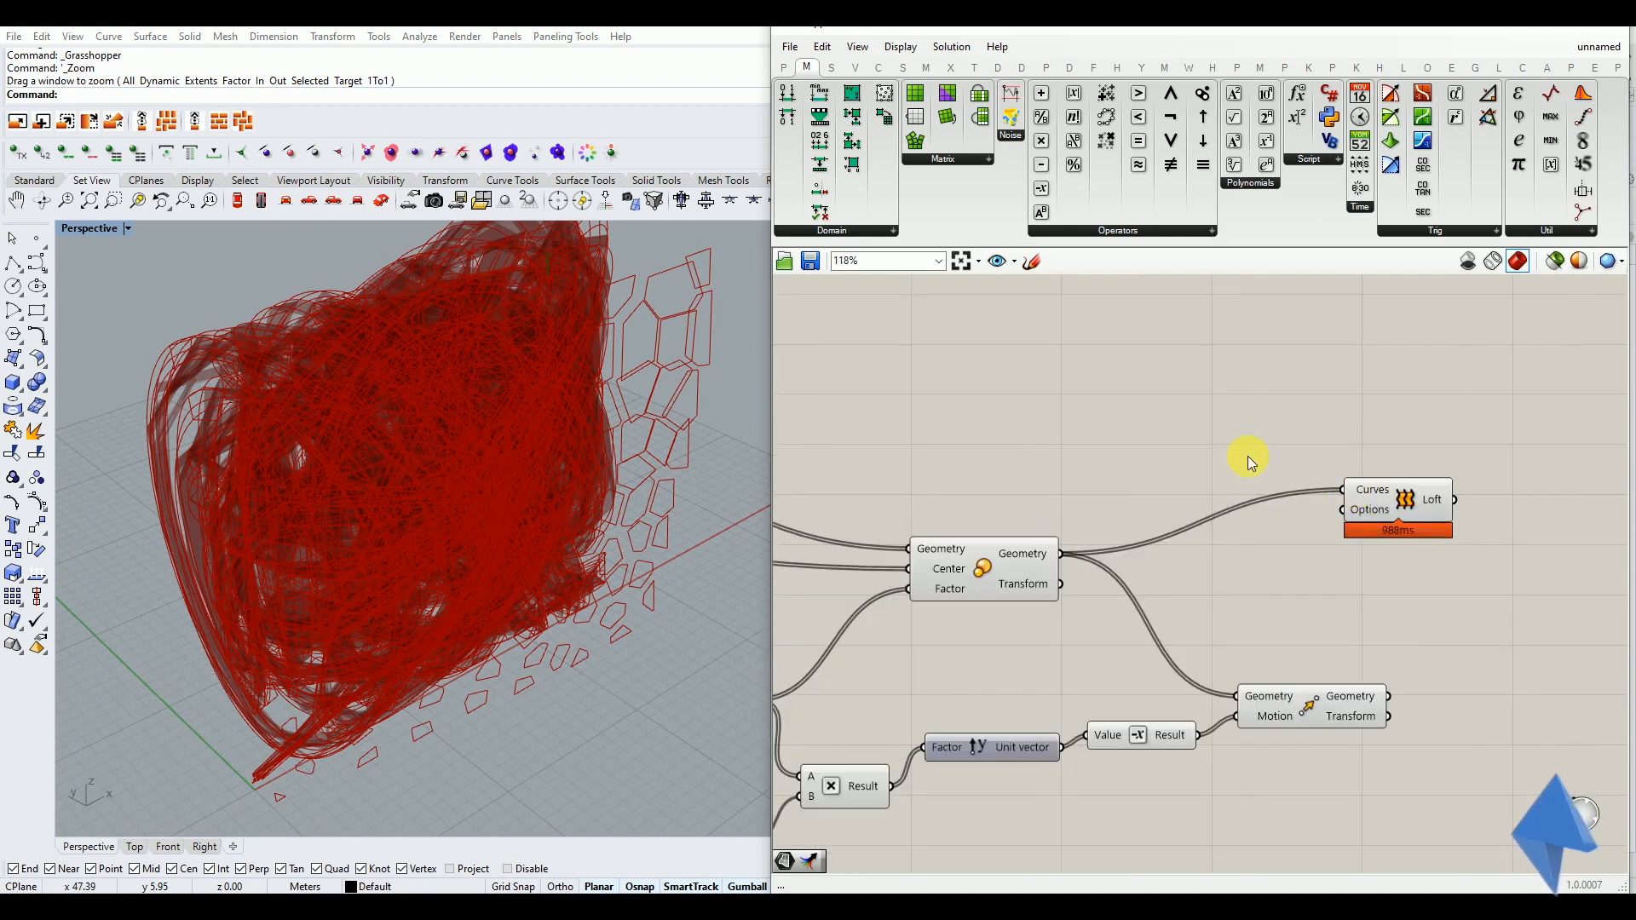
{"action": "key", "text": "ctrl+z"}
Add a Graft Tree component between the Scale and Loft components
{"action": "right_click_drag", "start_coordinate": [455, 494], "coordinate": [467, 499]}
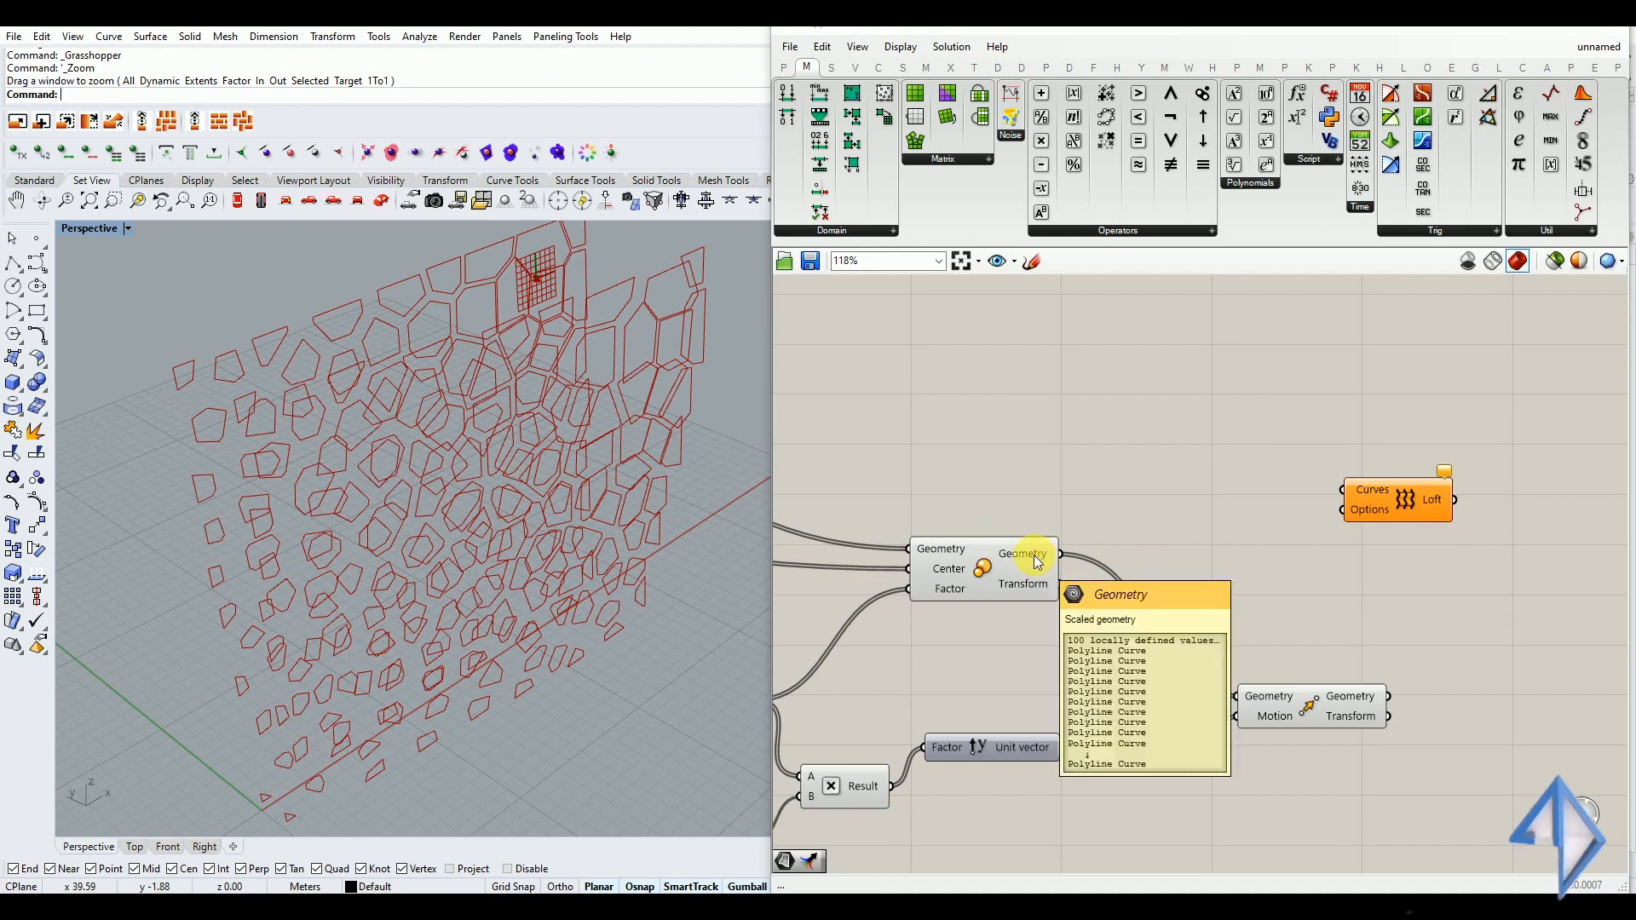
{"action": "double_click", "coordinate": [1234, 584]}
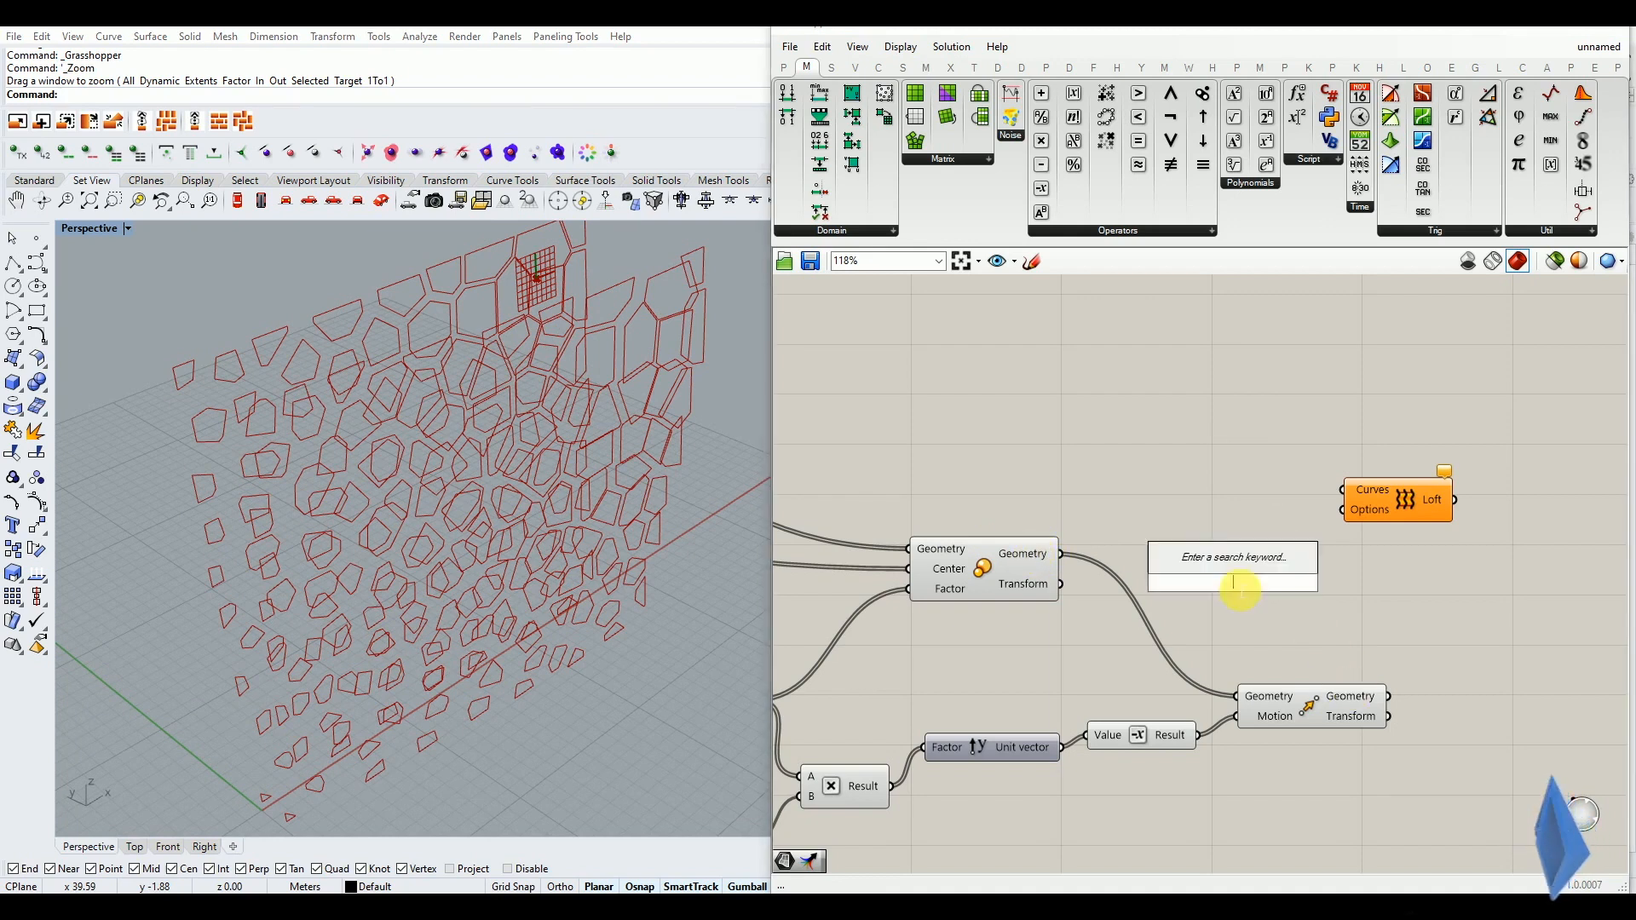
{"action": "type", "text": "graft"}
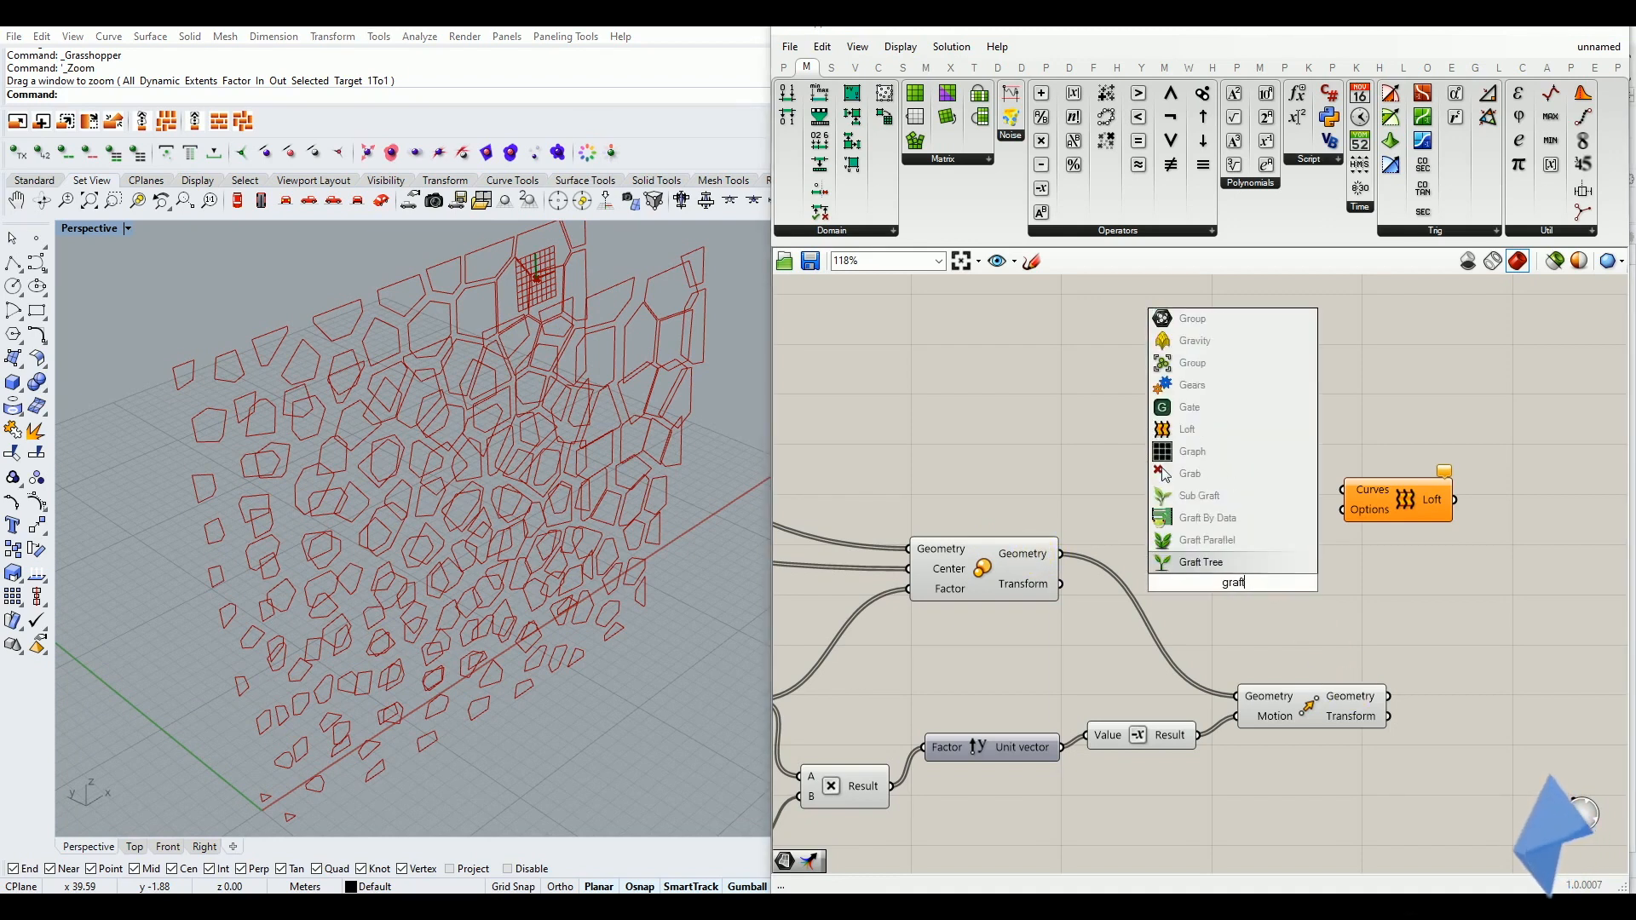
{"action": "left_click", "coordinate": [1215, 569]}
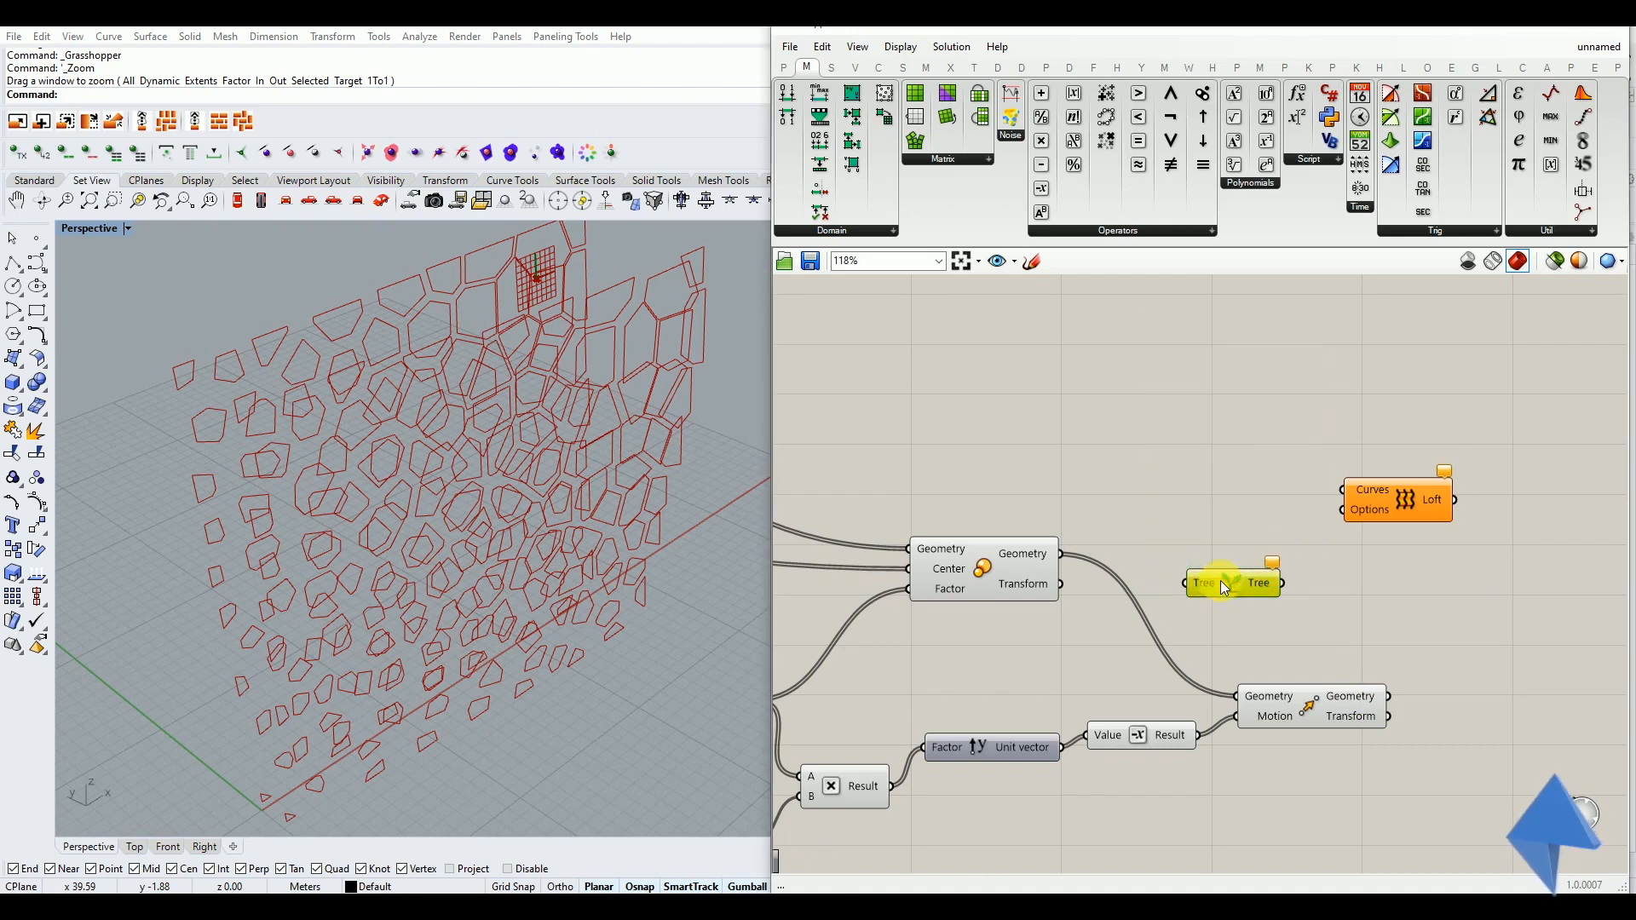
{"action": "left_click", "coordinate": [1237, 573], "text": "ctrl+alt"}
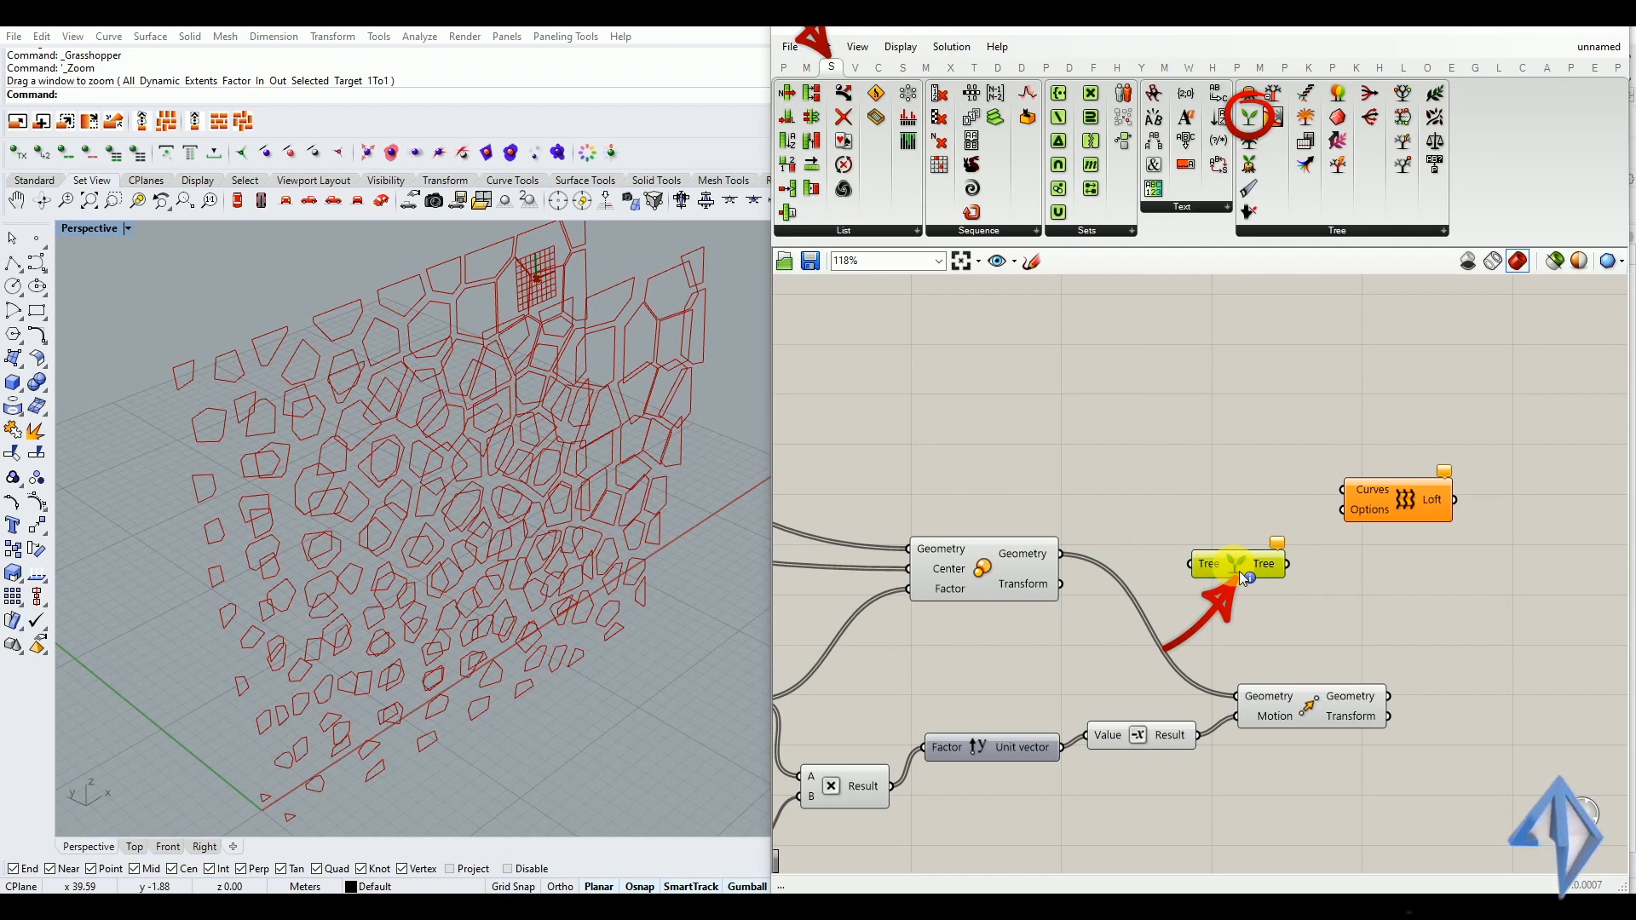
Feed the Scale component's Geometry output into the Graft Tree component
{"action": "scroll", "coordinate": [980, 571], "scroll_direction": "up", "scroll_amount": 2}
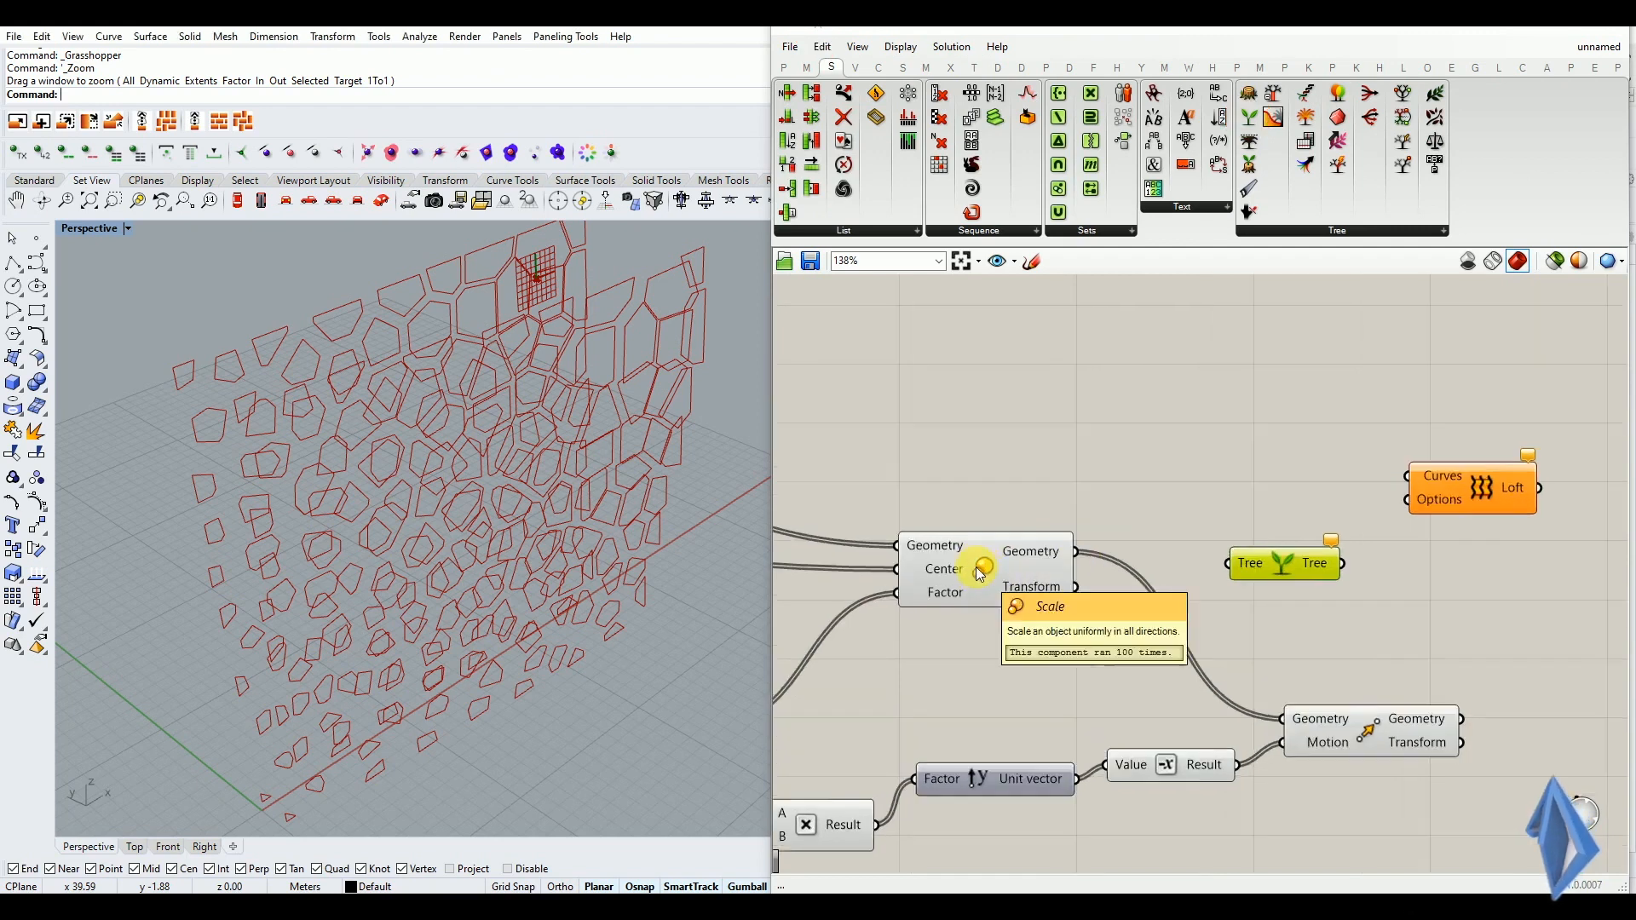
{"action": "scroll", "coordinate": [980, 574], "scroll_direction": "up", "scroll_amount": 2}
{"action": "mouse_move", "coordinate": [1042, 553]}
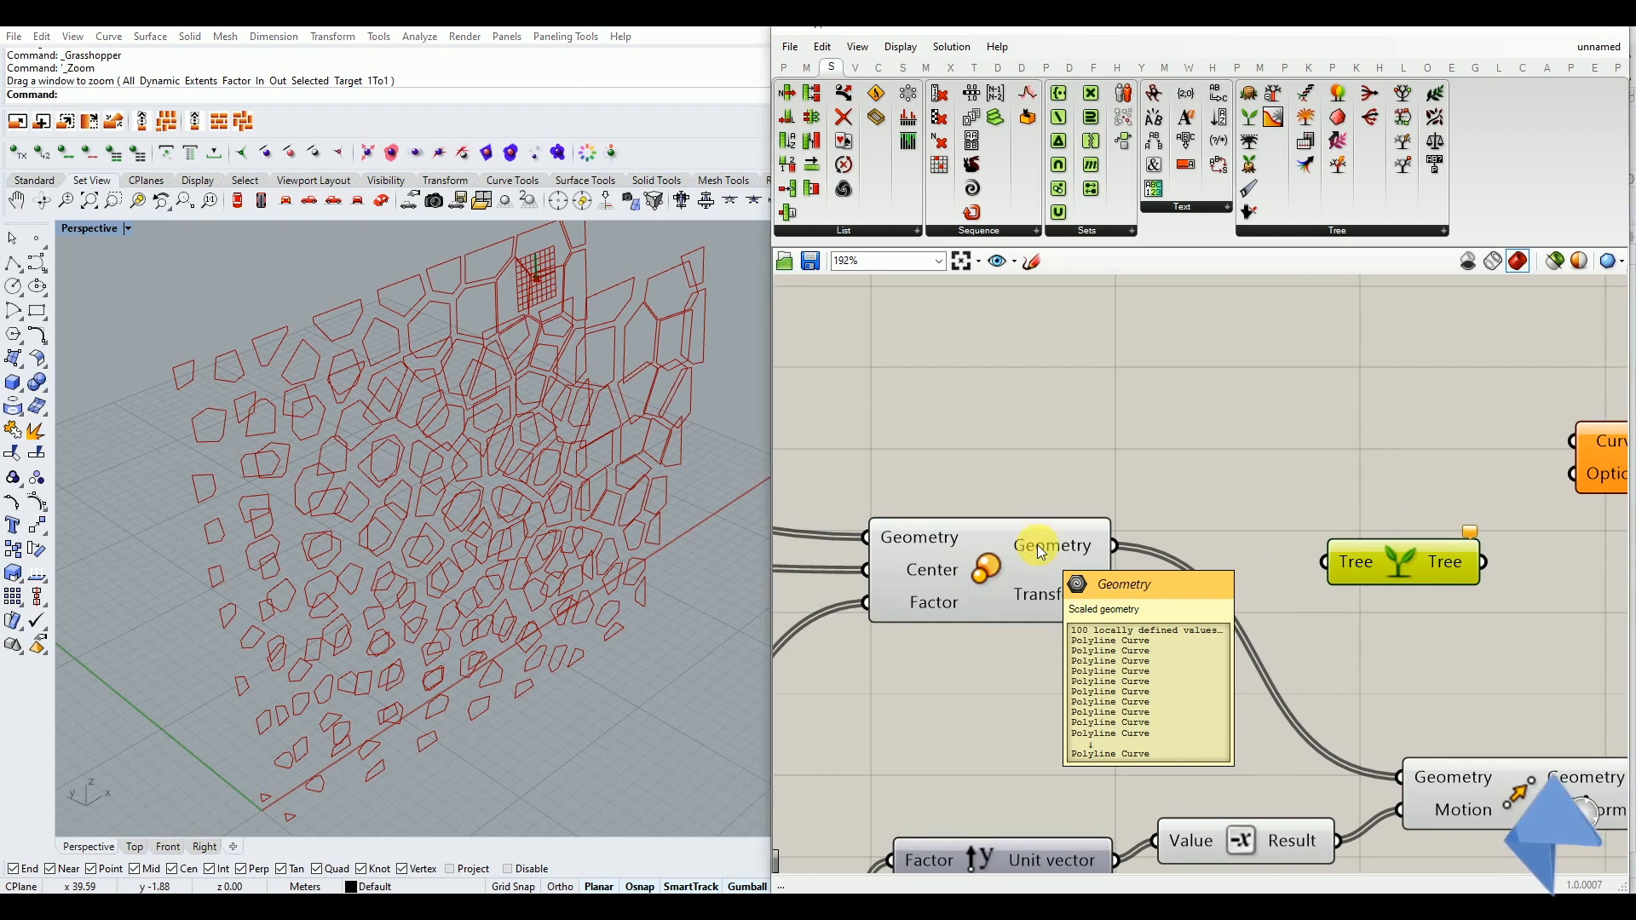
{"action": "right_click", "coordinate": [1041, 553]}
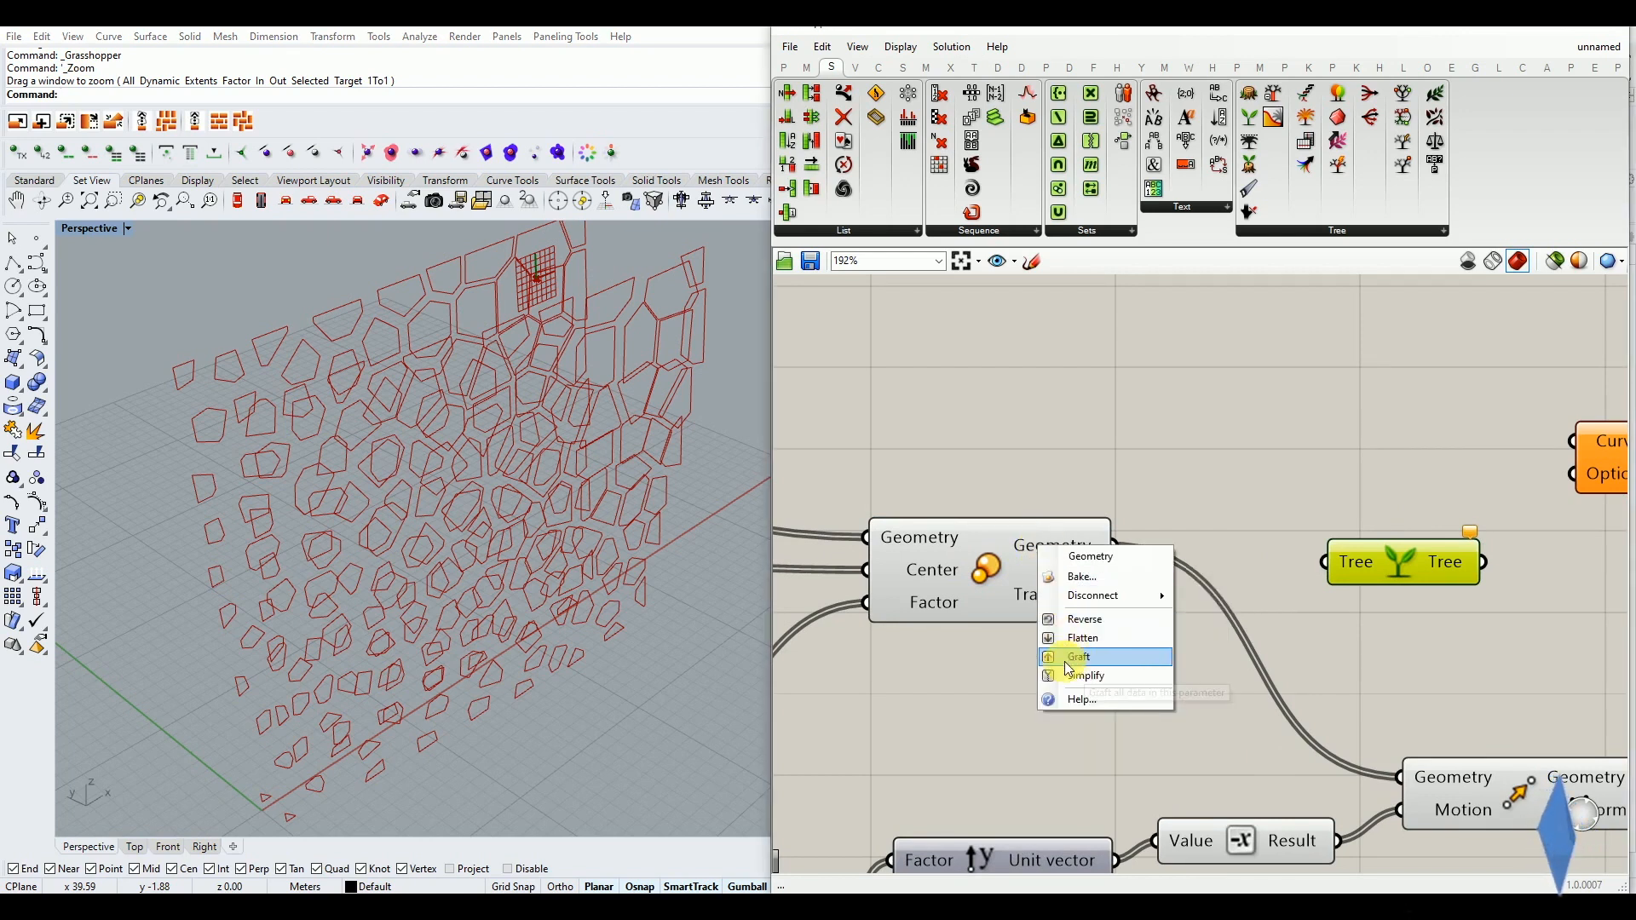
{"action": "left_click", "coordinate": [1395, 565]}
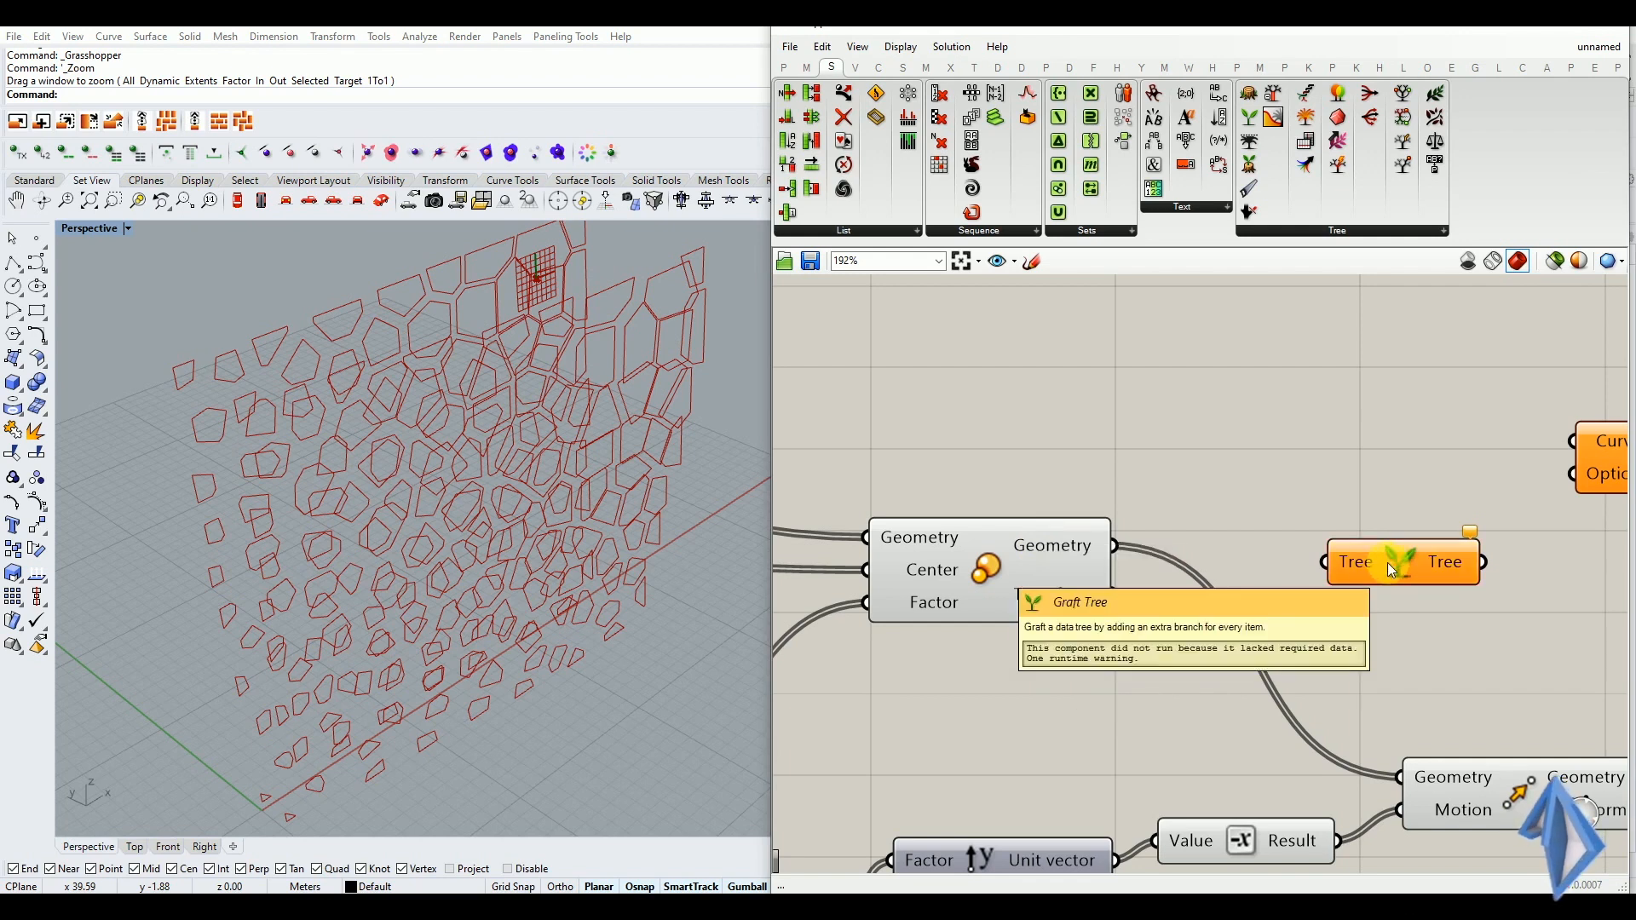
{"action": "left_click_drag", "start_coordinate": [1118, 549], "coordinate": [1406, 543]}
Add a second Graft Tree component and feed it the Move component's Geometry output
{"action": "scroll", "coordinate": [1034, 534], "scroll_direction": "down", "scroll_amount": 2}
{"action": "scroll", "coordinate": [1035, 534], "scroll_direction": "down", "scroll_amount": 1}
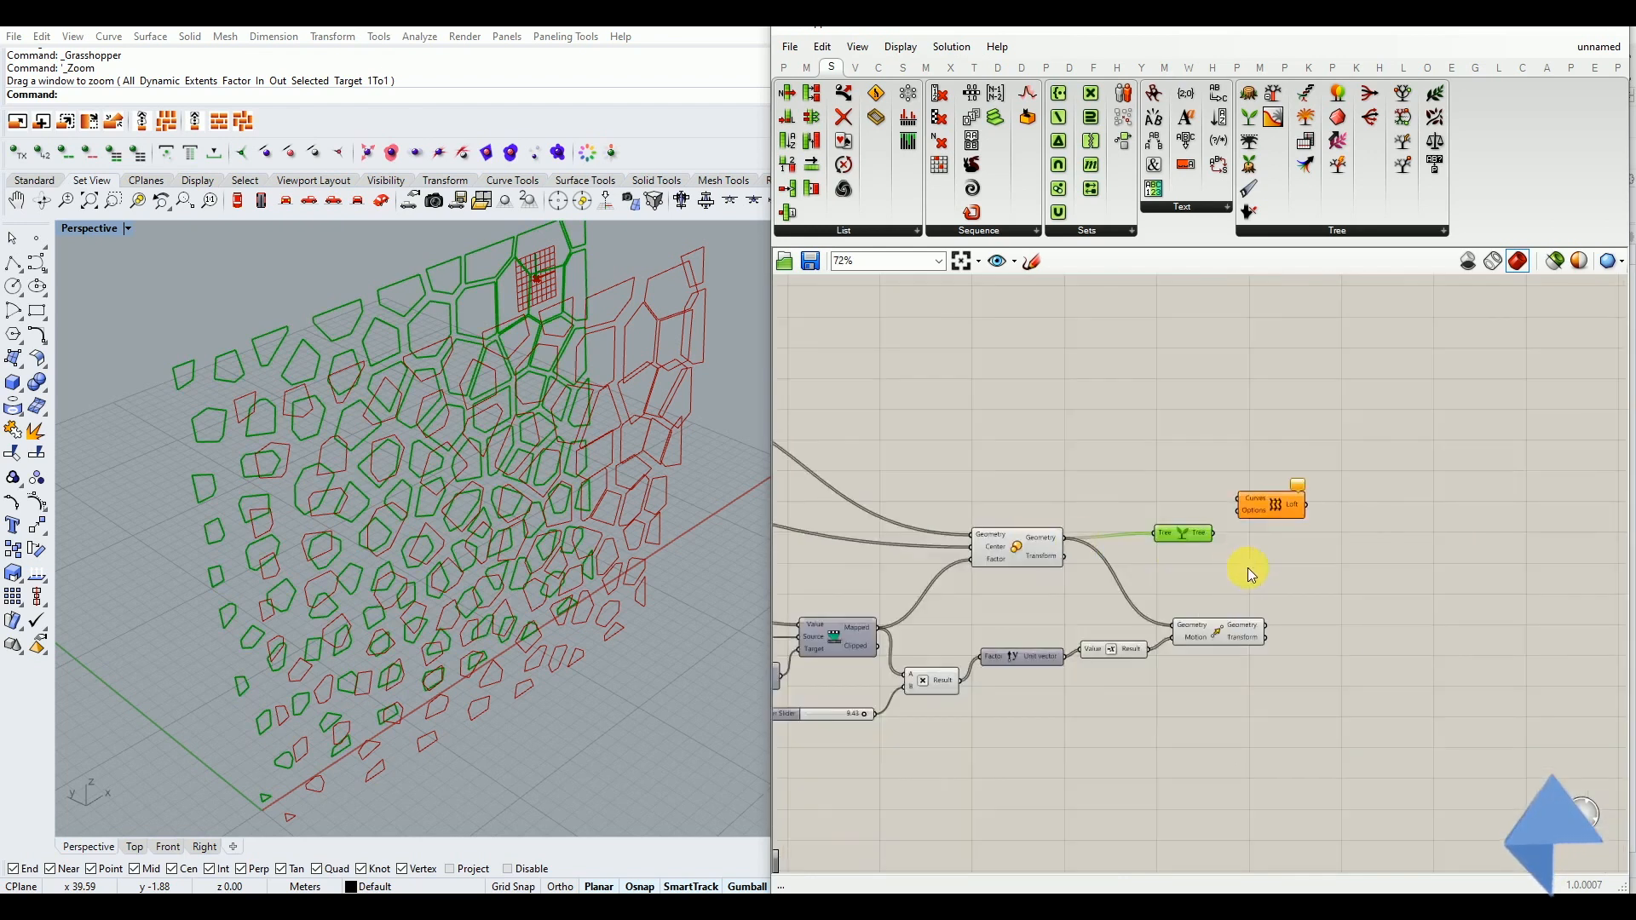
{"action": "left_click_drag", "start_coordinate": [1142, 512], "coordinate": [1358, 652], "text": "alt"}
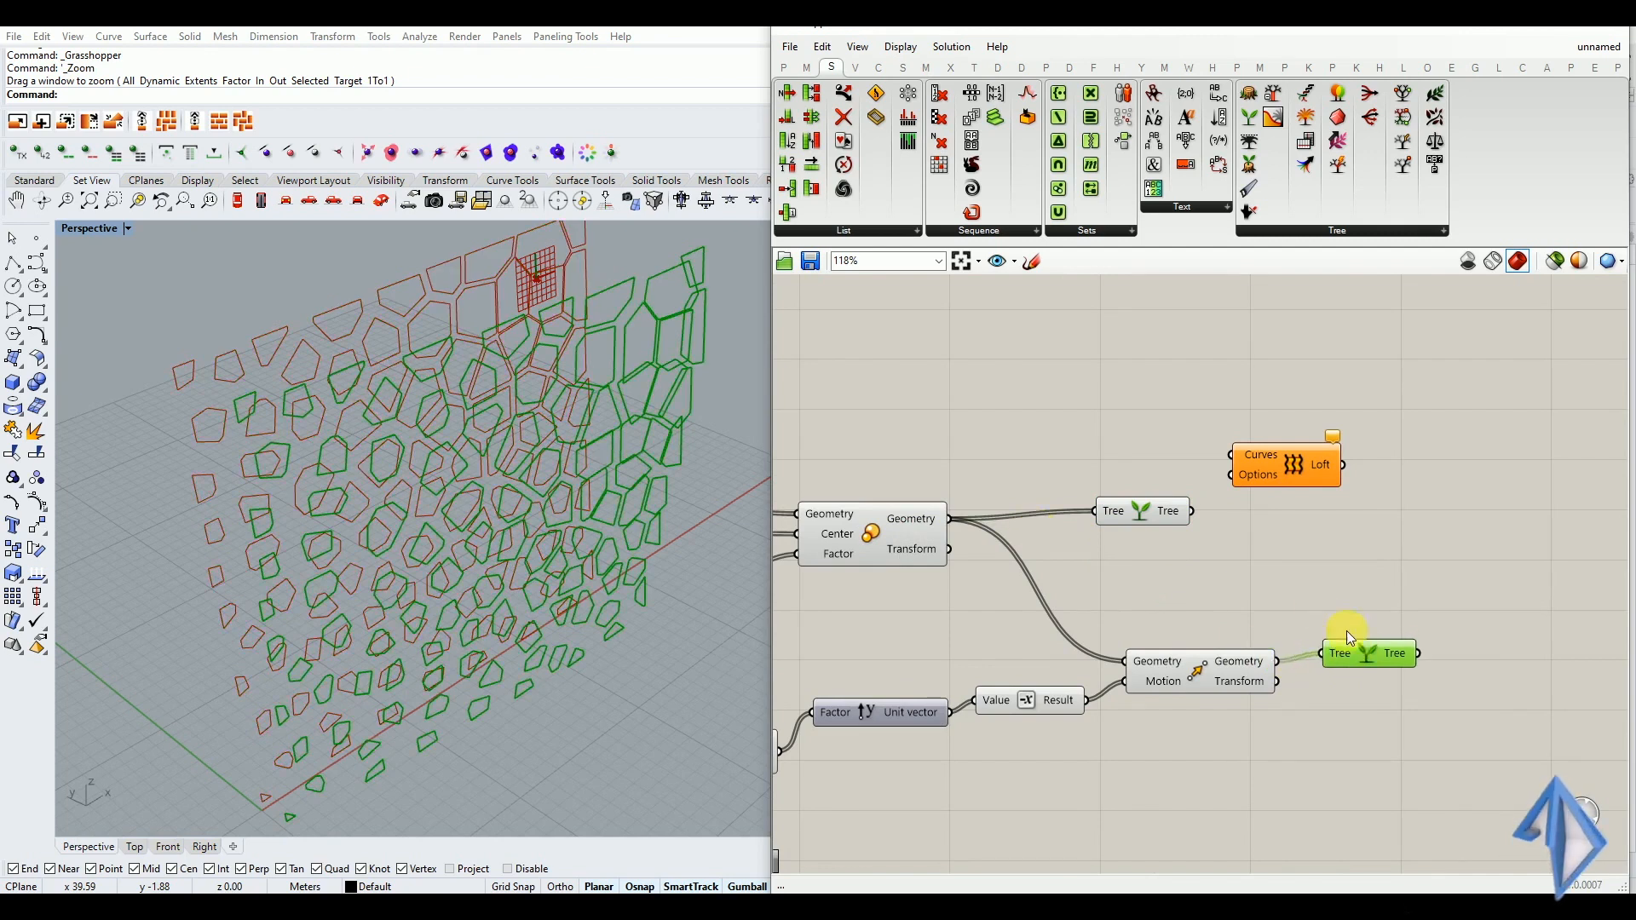
Hide the preview of the upstream components and of the Scale and Move components, leaving only the grafted outlines displayed
{"action": "scroll", "coordinate": [1297, 622], "scroll_direction": "down", "scroll_amount": 1}
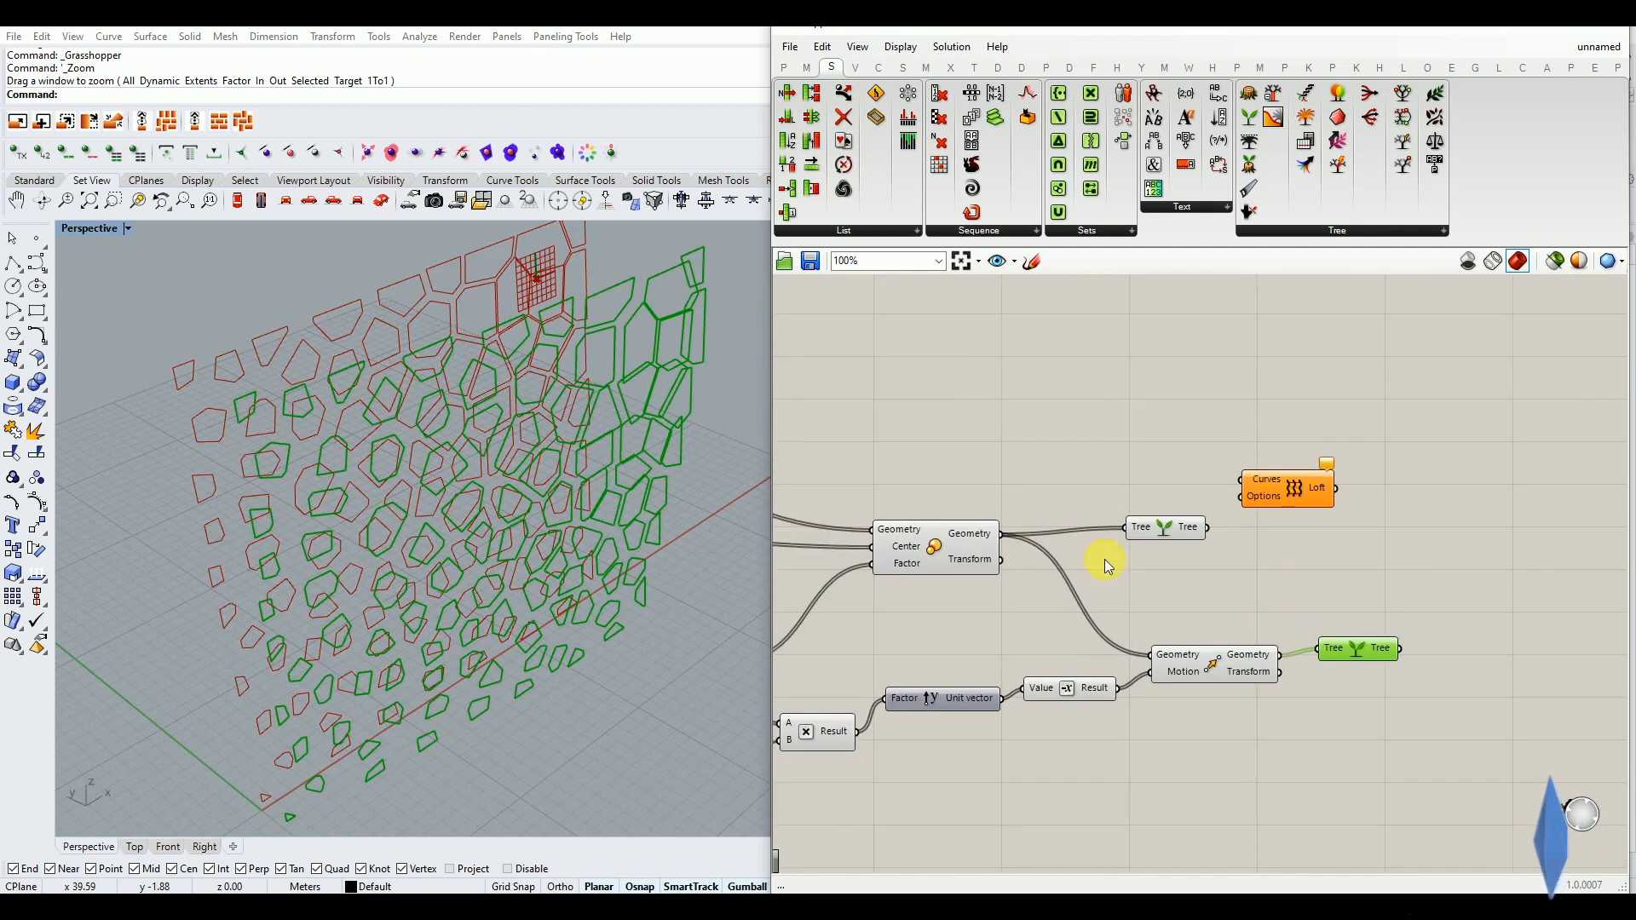
{"action": "scroll", "coordinate": [1174, 670], "scroll_direction": "down", "scroll_amount": 4}
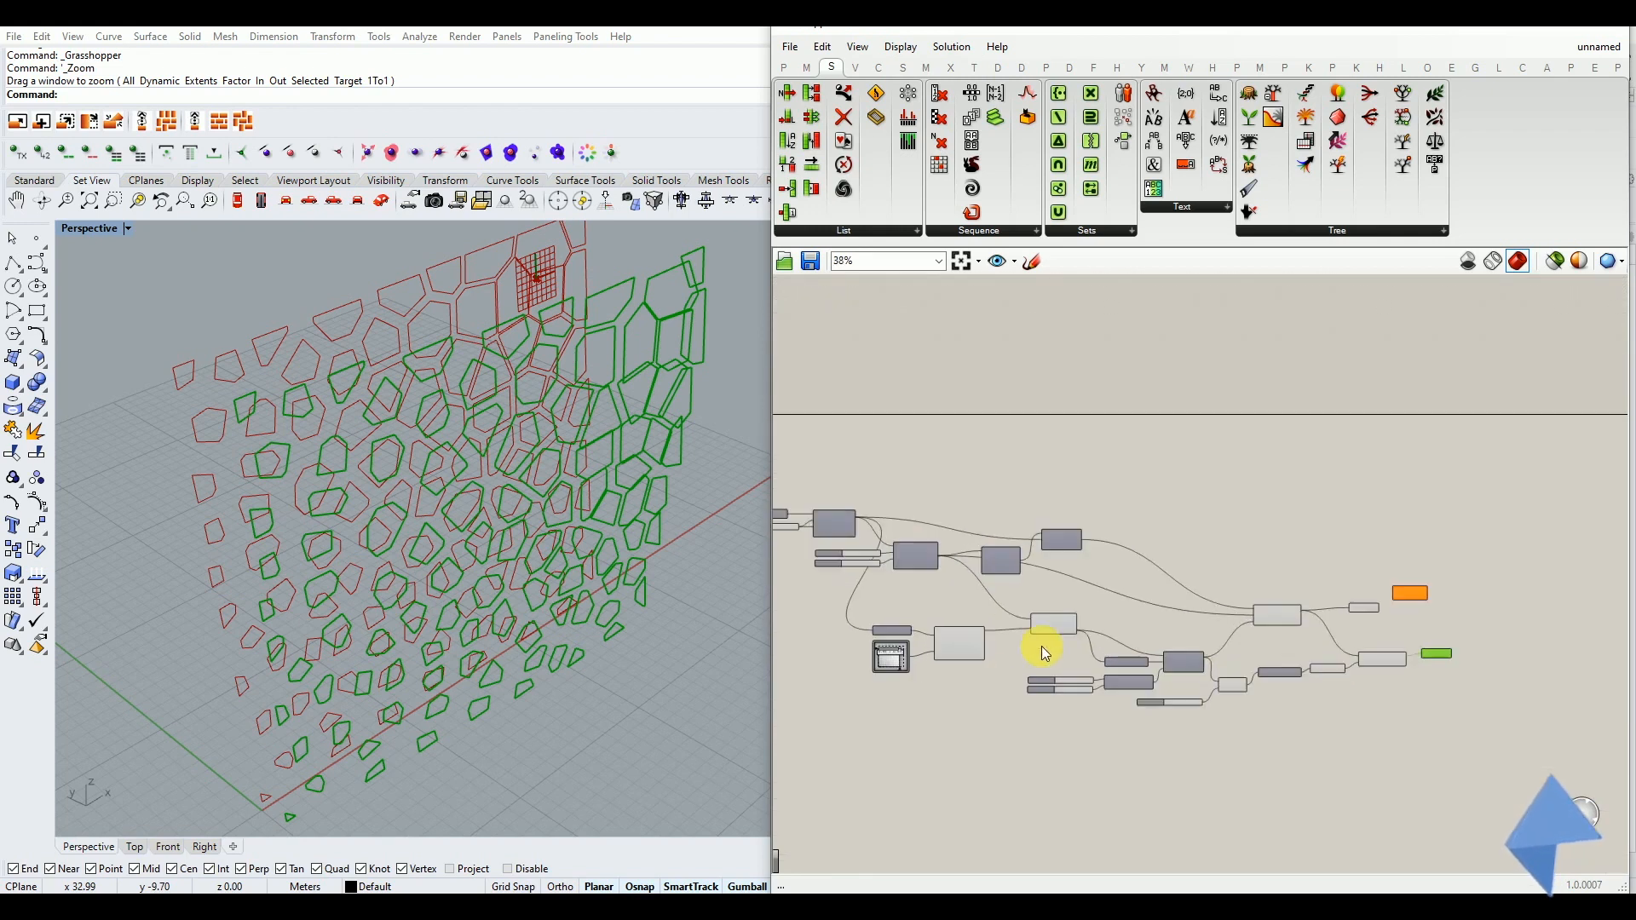
{"action": "left_click_drag", "start_coordinate": [1320, 519], "coordinate": [896, 797]}
{"action": "middle_click", "coordinate": [953, 649]}
{"action": "left_click", "coordinate": [992, 599]}
{"action": "scroll", "coordinate": [1440, 662], "scroll_direction": "up", "scroll_amount": 3}
{"action": "left_click_drag", "start_coordinate": [1355, 614], "coordinate": [1300, 710]}
{"action": "middle_click", "coordinate": [1344, 651]}
{"action": "left_click", "coordinate": [1384, 608]}
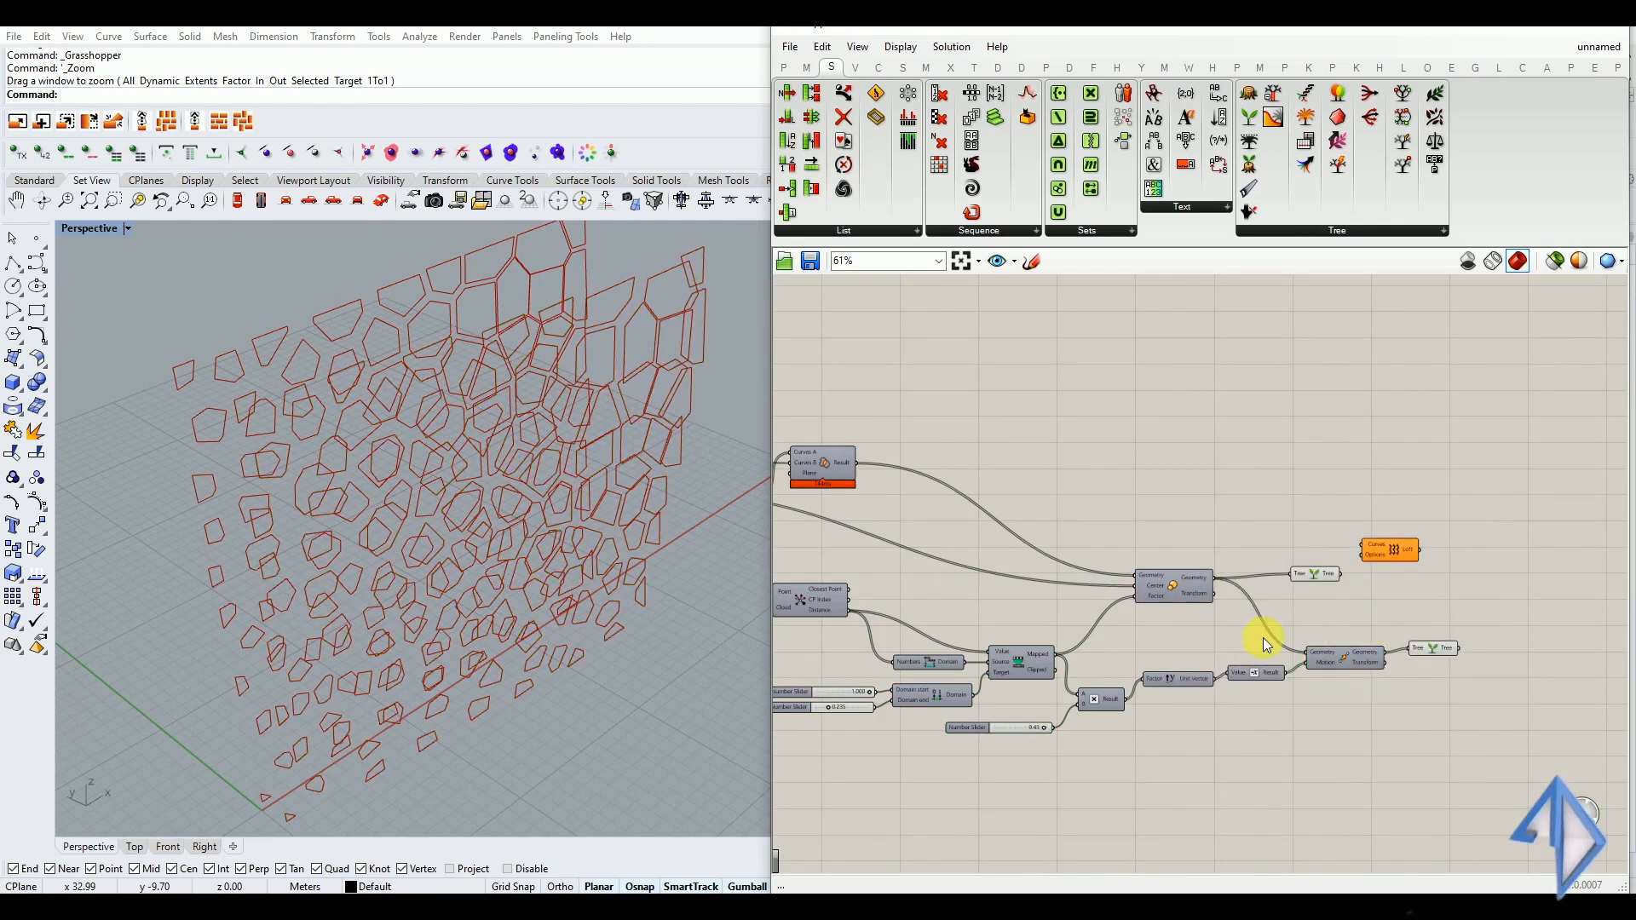
Arrange the two Graft Tree components one above the other just before the Loft component
{"action": "scroll", "coordinate": [1151, 650], "scroll_direction": "up", "scroll_amount": 5}
{"action": "left_click", "coordinate": [1220, 569]}
{"action": "left_click_drag", "start_coordinate": [1219, 564], "coordinate": [1461, 667]}
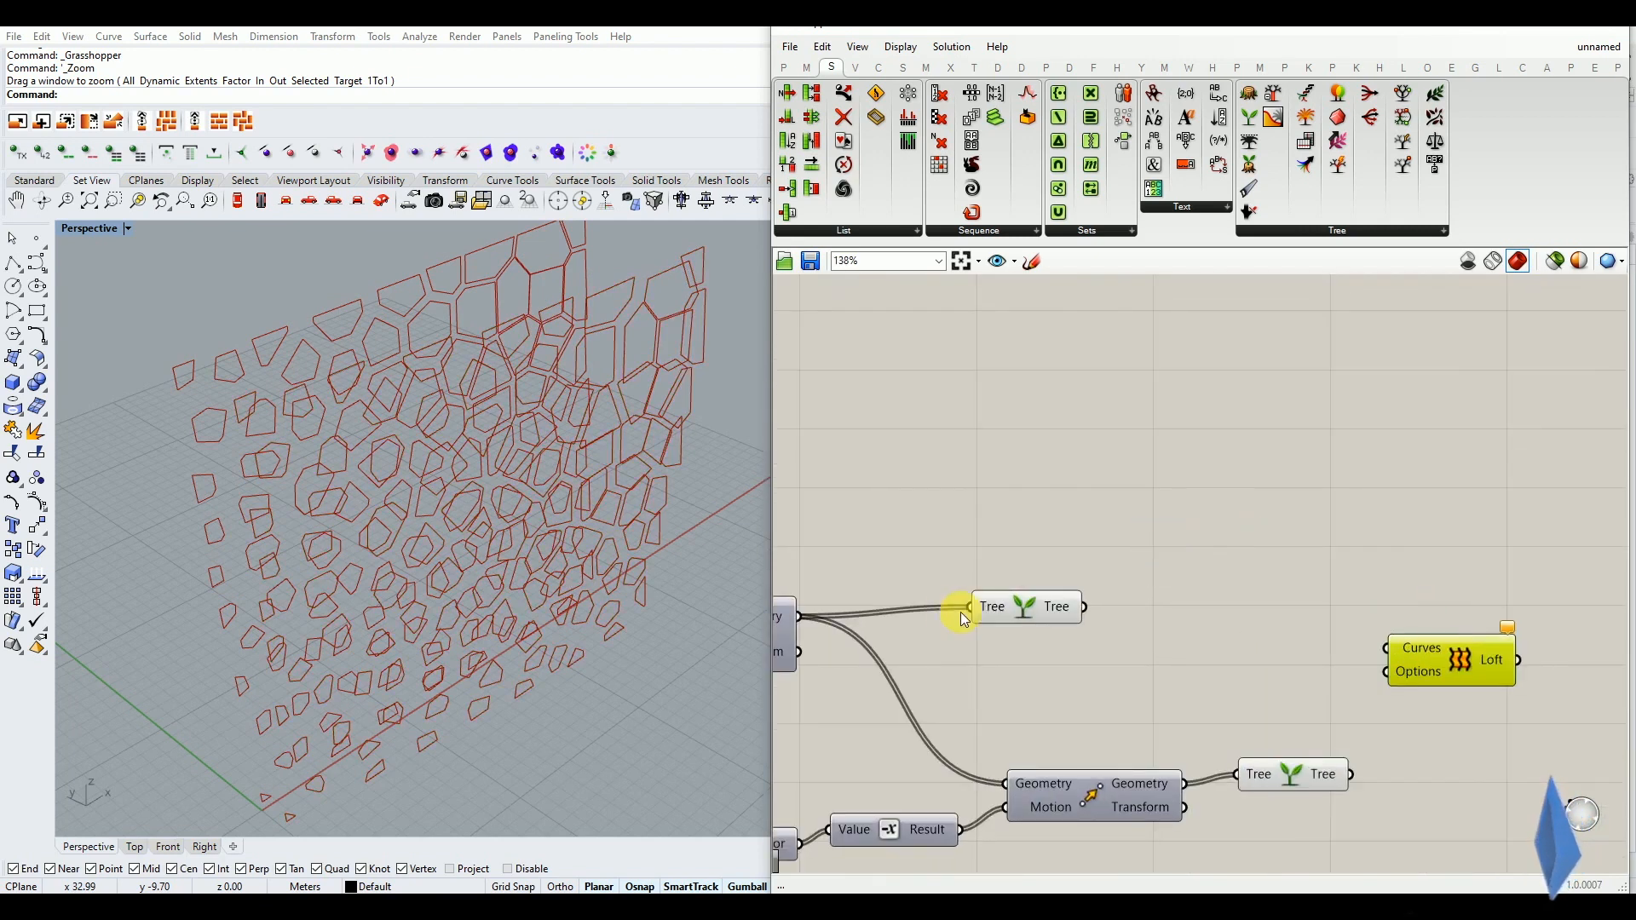
{"action": "left_click", "coordinate": [997, 609]}
{"action": "left_click", "coordinate": [1243, 772]}
{"action": "left_click", "coordinate": [907, 686]}
{"action": "mouse_move", "coordinate": [440, 550]}
{"action": "right_mouse_down"}
{"action": "mouse_move", "coordinate": [559, 545]}
{"action": "mouse_move", "coordinate": [449, 559]}
{"action": "mouse_move", "coordinate": [458, 576]}
{"action": "mouse_move", "coordinate": [449, 432]}
{"action": "mouse_move", "coordinate": [529, 526]}
{"action": "mouse_move", "coordinate": [621, 530]}
{"action": "mouse_move", "coordinate": [467, 535]}
{"action": "right_mouse_up"}
{"action": "left_click", "coordinate": [903, 564]}
{"action": "left_click_drag", "start_coordinate": [1041, 612], "coordinate": [1238, 634]}
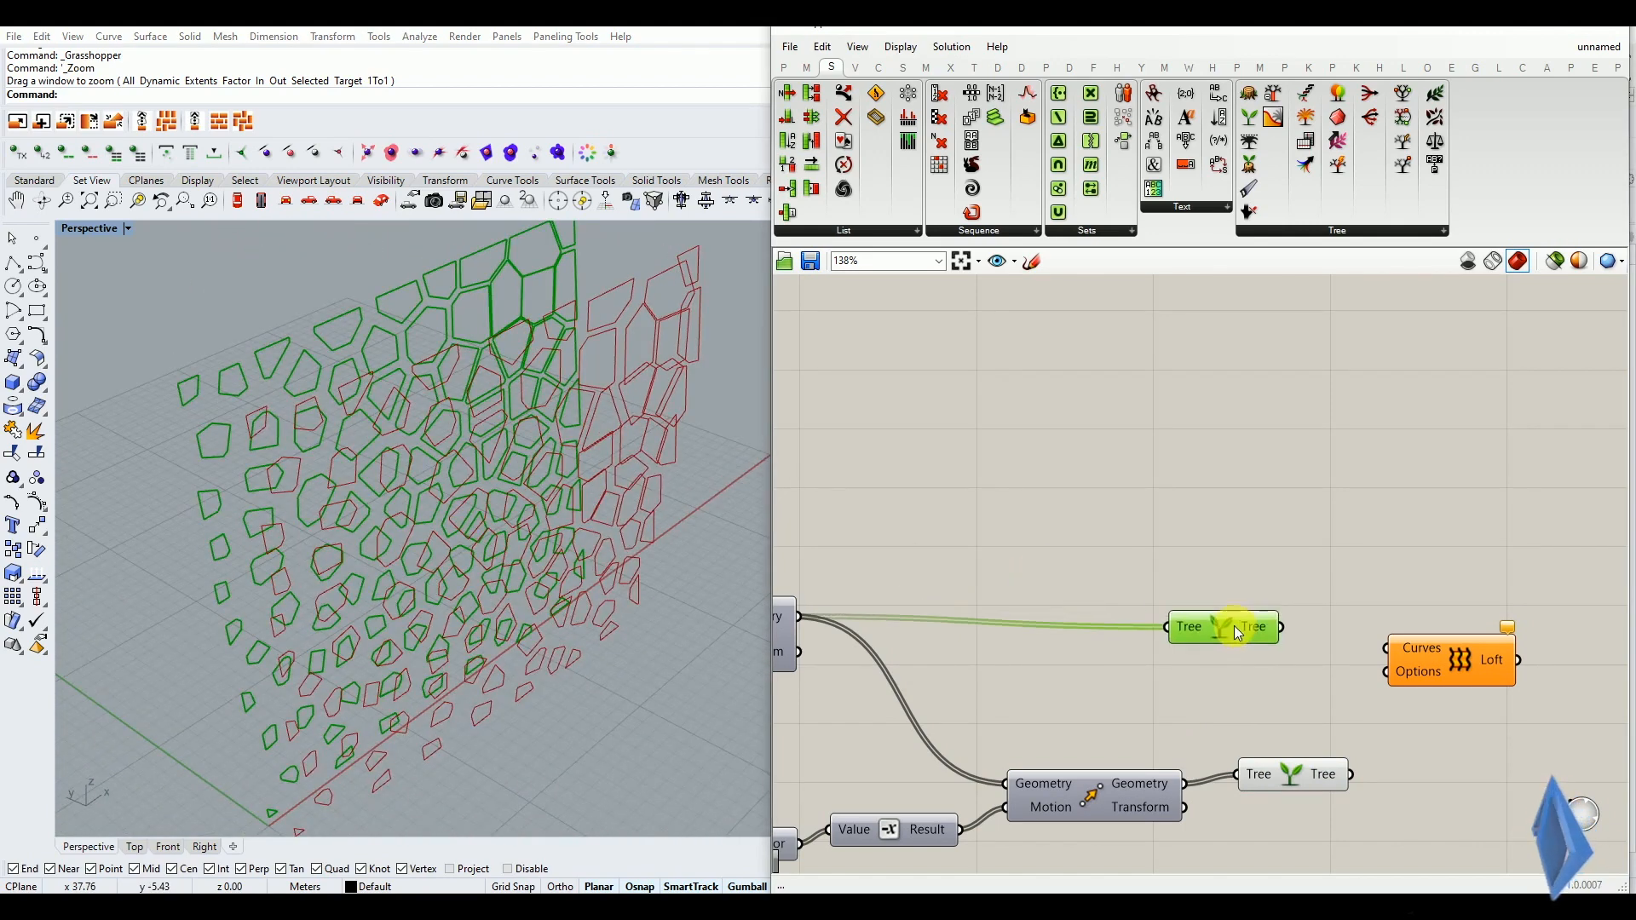
{"action": "left_click_drag", "start_coordinate": [1296, 767], "coordinate": [1263, 689]}
{"action": "left_click_drag", "start_coordinate": [1253, 631], "coordinate": [1281, 645]}
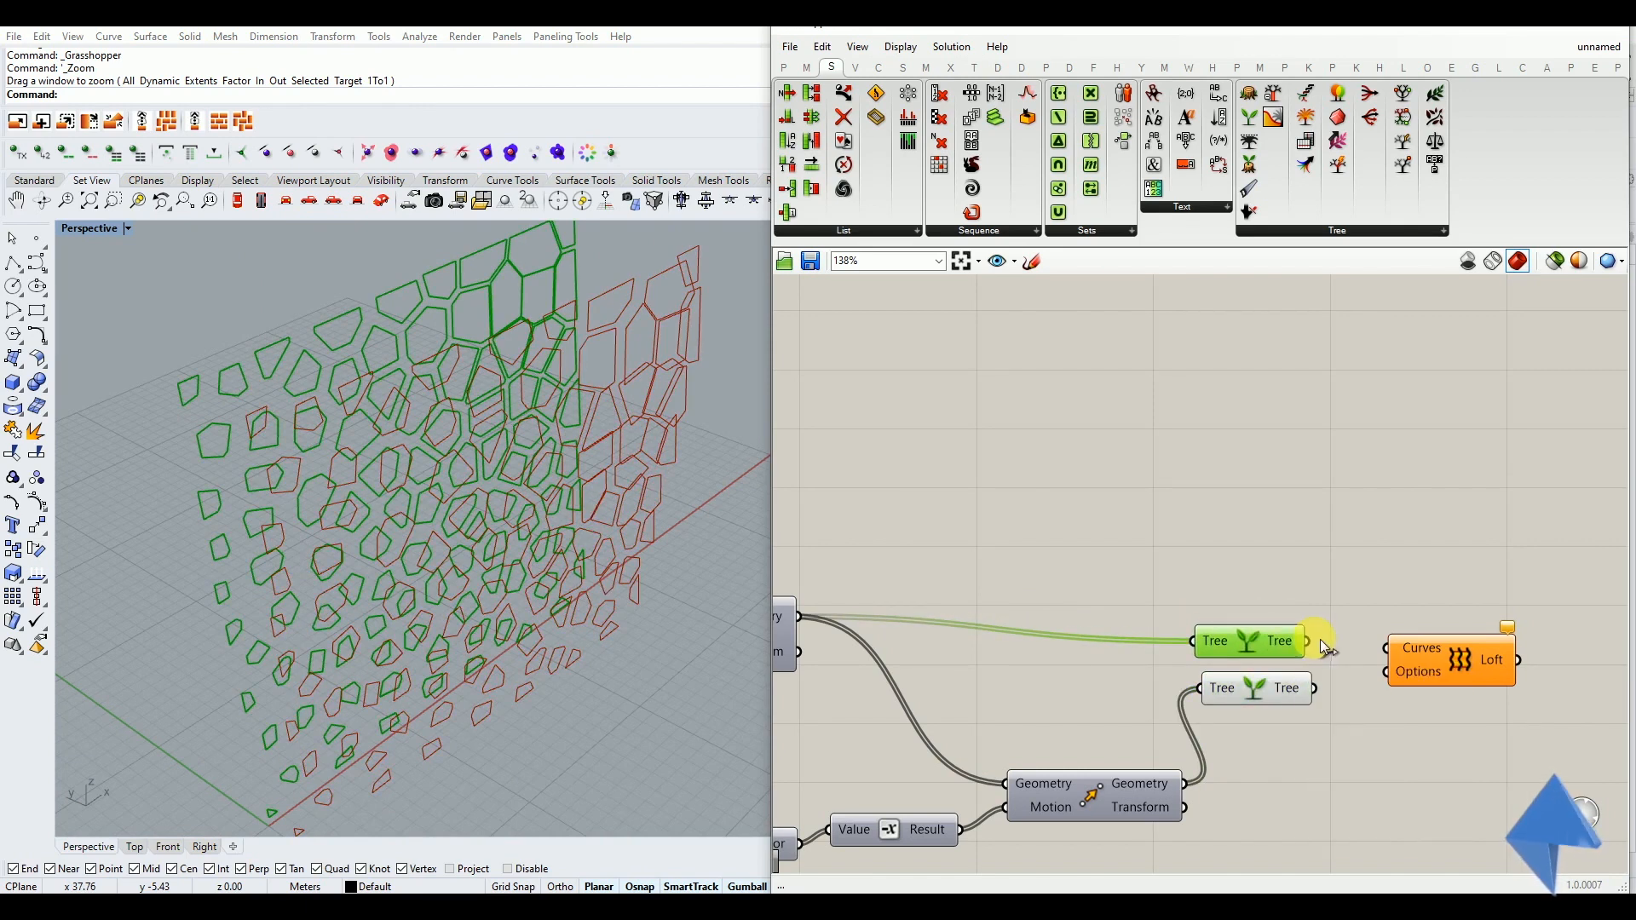
Loft each scaled cell to its moved copy by feeding both grafted trees into the Loft component's Curves input
{"action": "left_click_drag", "start_coordinate": [1306, 642], "coordinate": [1386, 648]}
{"action": "left_click_drag", "start_coordinate": [1315, 688], "coordinate": [1387, 673]}
{"action": "left_click", "coordinate": [1346, 715]}
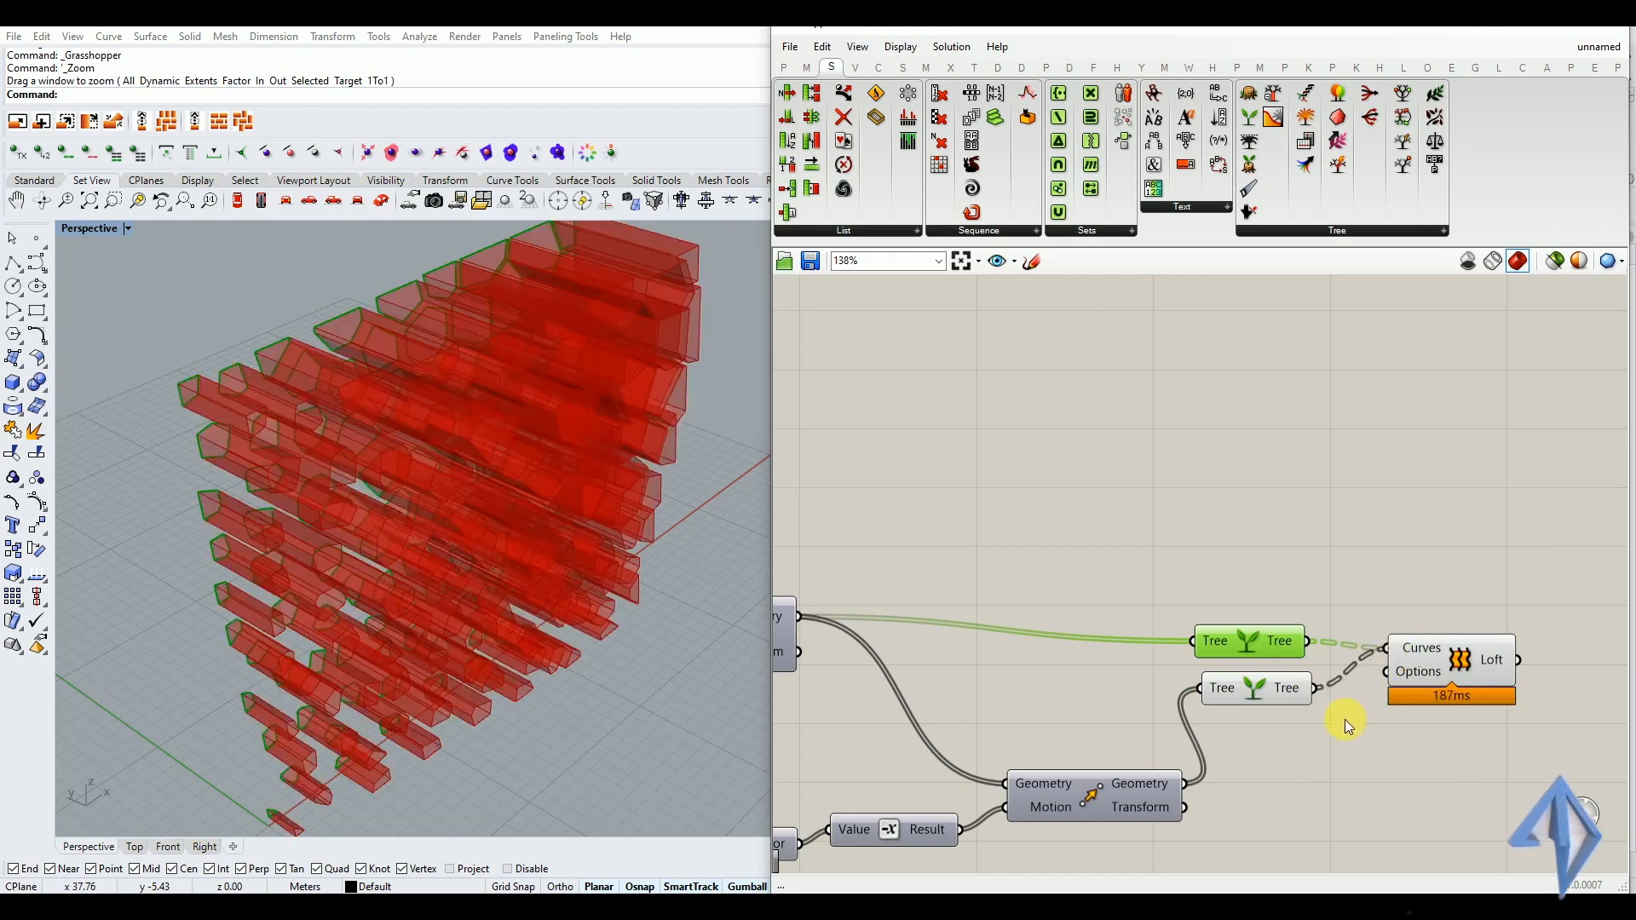
{"action": "right_click_drag", "start_coordinate": [533, 583], "coordinate": [424, 583]}
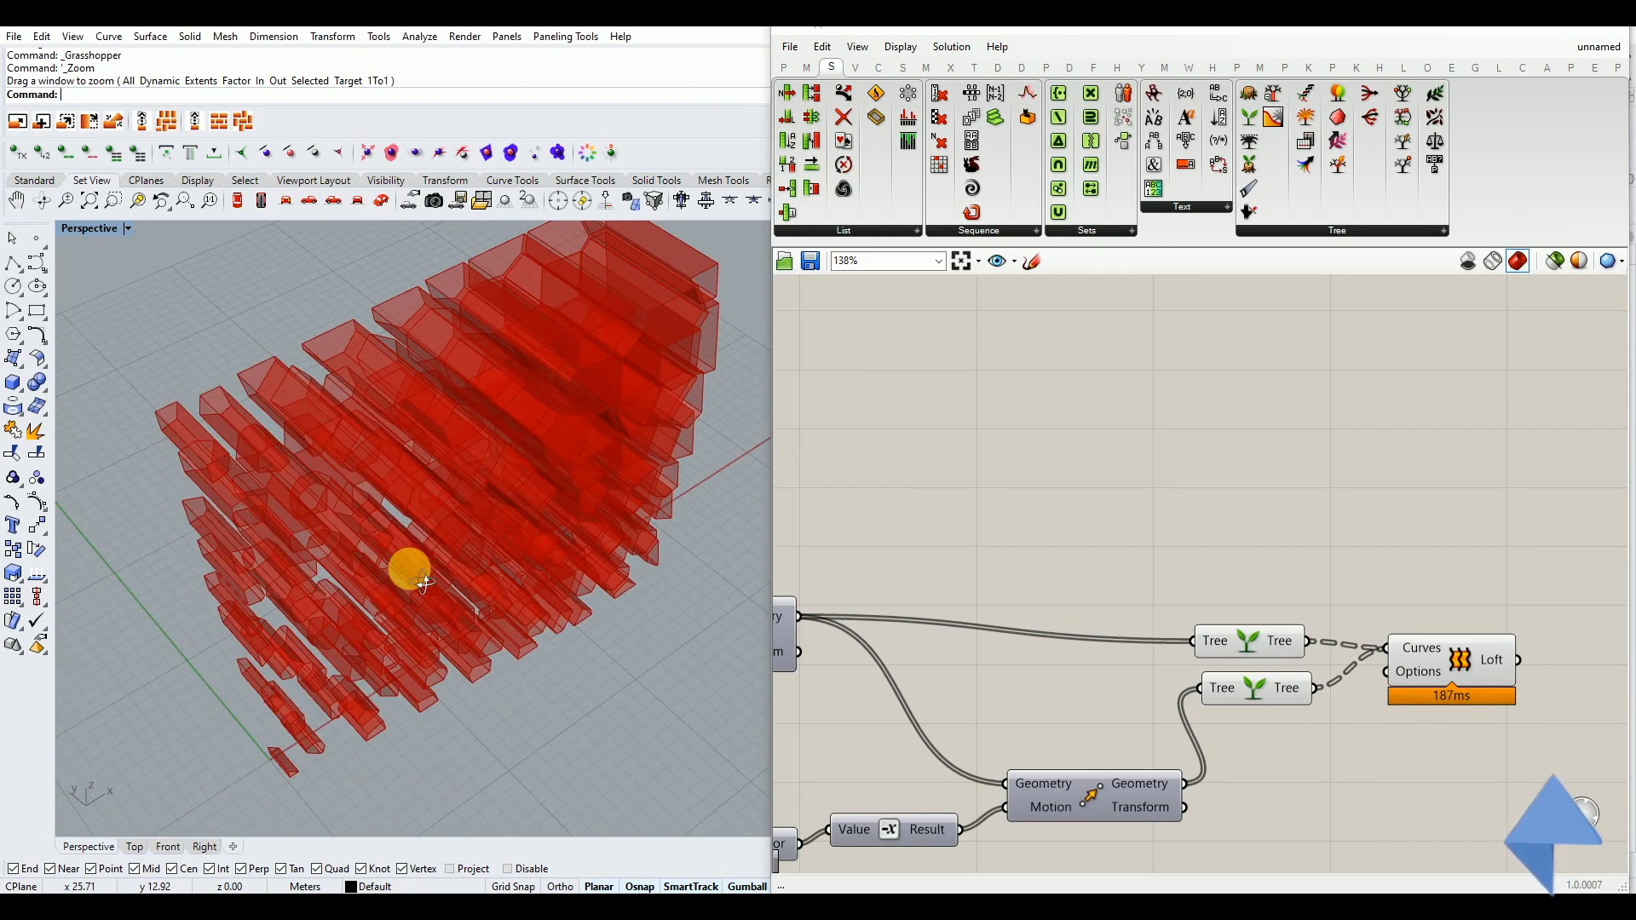
{"action": "mouse_move", "coordinate": [424, 583]}
{"action": "right_mouse_down"}
{"action": "mouse_move", "coordinate": [417, 510]}
{"action": "mouse_move", "coordinate": [653, 543]}
{"action": "mouse_move", "coordinate": [635, 512]}
{"action": "mouse_move", "coordinate": [468, 503]}
{"action": "mouse_move", "coordinate": [593, 397]}
{"action": "mouse_move", "coordinate": [603, 506]}
{"action": "mouse_move", "coordinate": [546, 509]}
{"action": "right_mouse_up"}
{"action": "scroll", "coordinate": [572, 438], "scroll_direction": "down", "scroll_amount": 6}
{"action": "left_click", "coordinate": [1245, 687]}
{"action": "right_click_drag", "start_coordinate": [664, 562], "coordinate": [535, 402]}
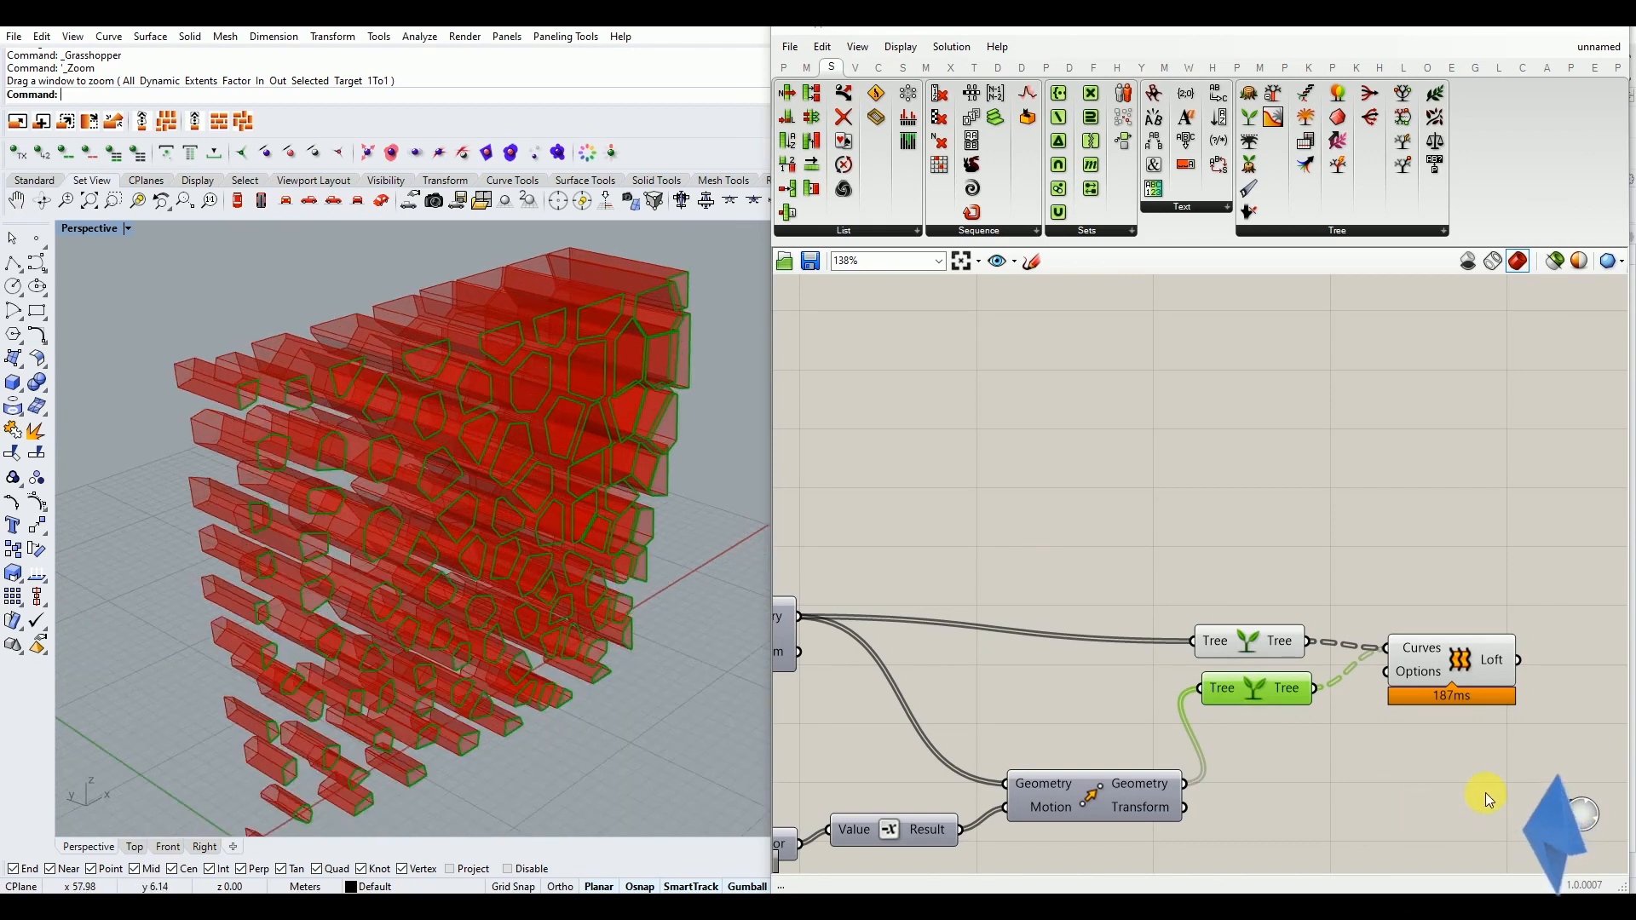
{"action": "left_click", "coordinate": [1426, 784]}
{"action": "double_click", "coordinate": [1427, 784]}
{"action": "type", "text": "edge"}
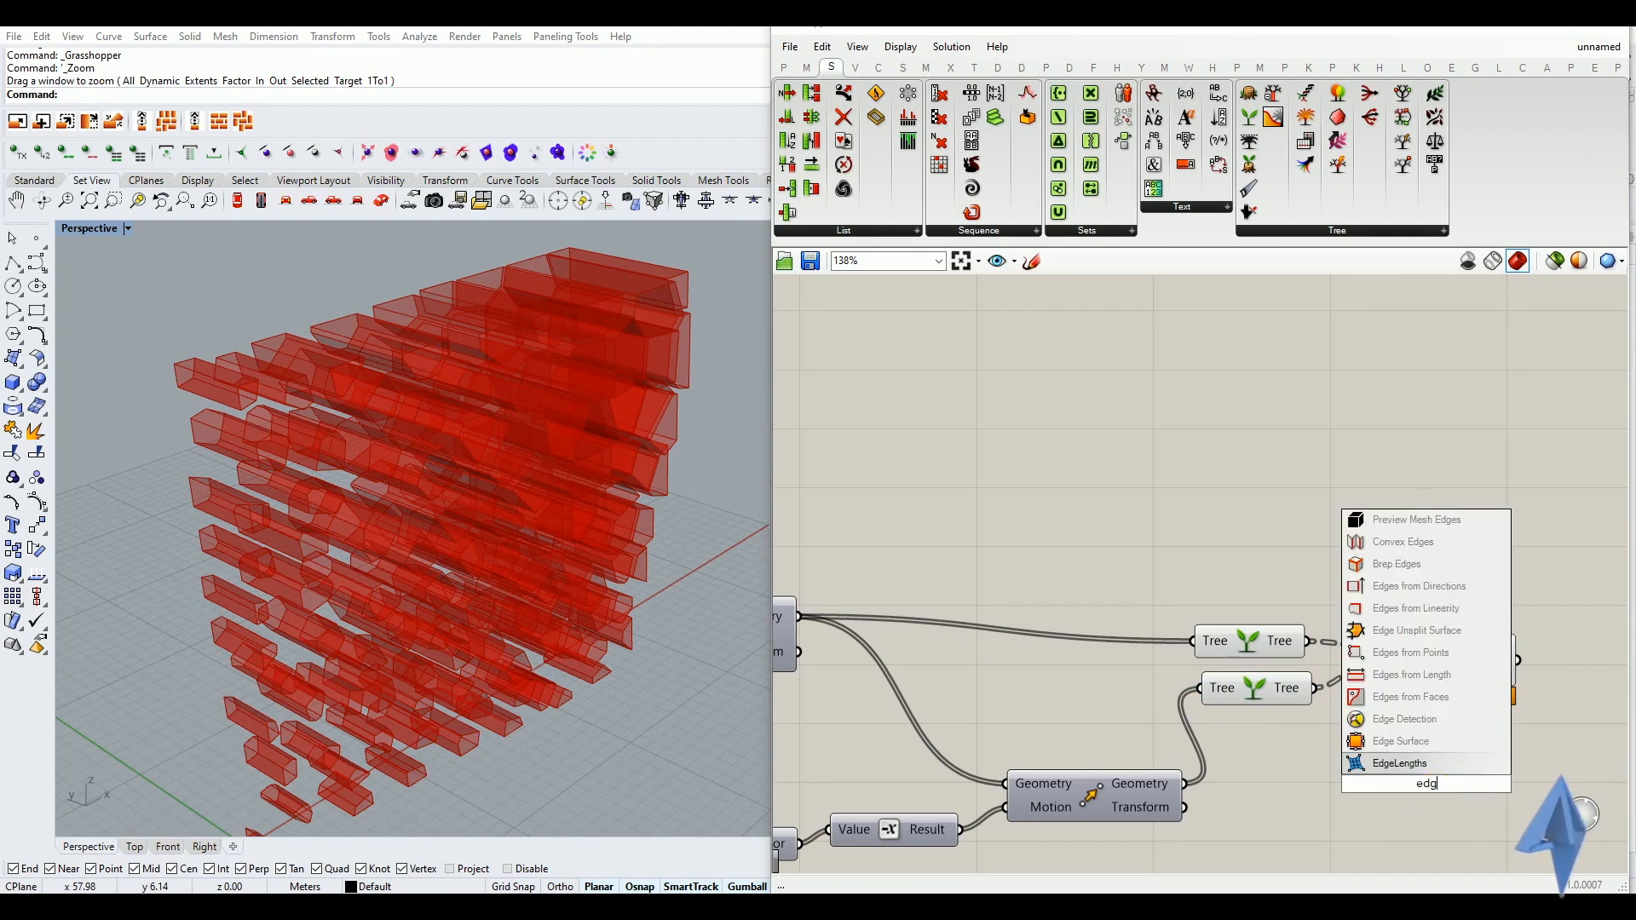
{"action": "left_click", "coordinate": [1379, 827]}
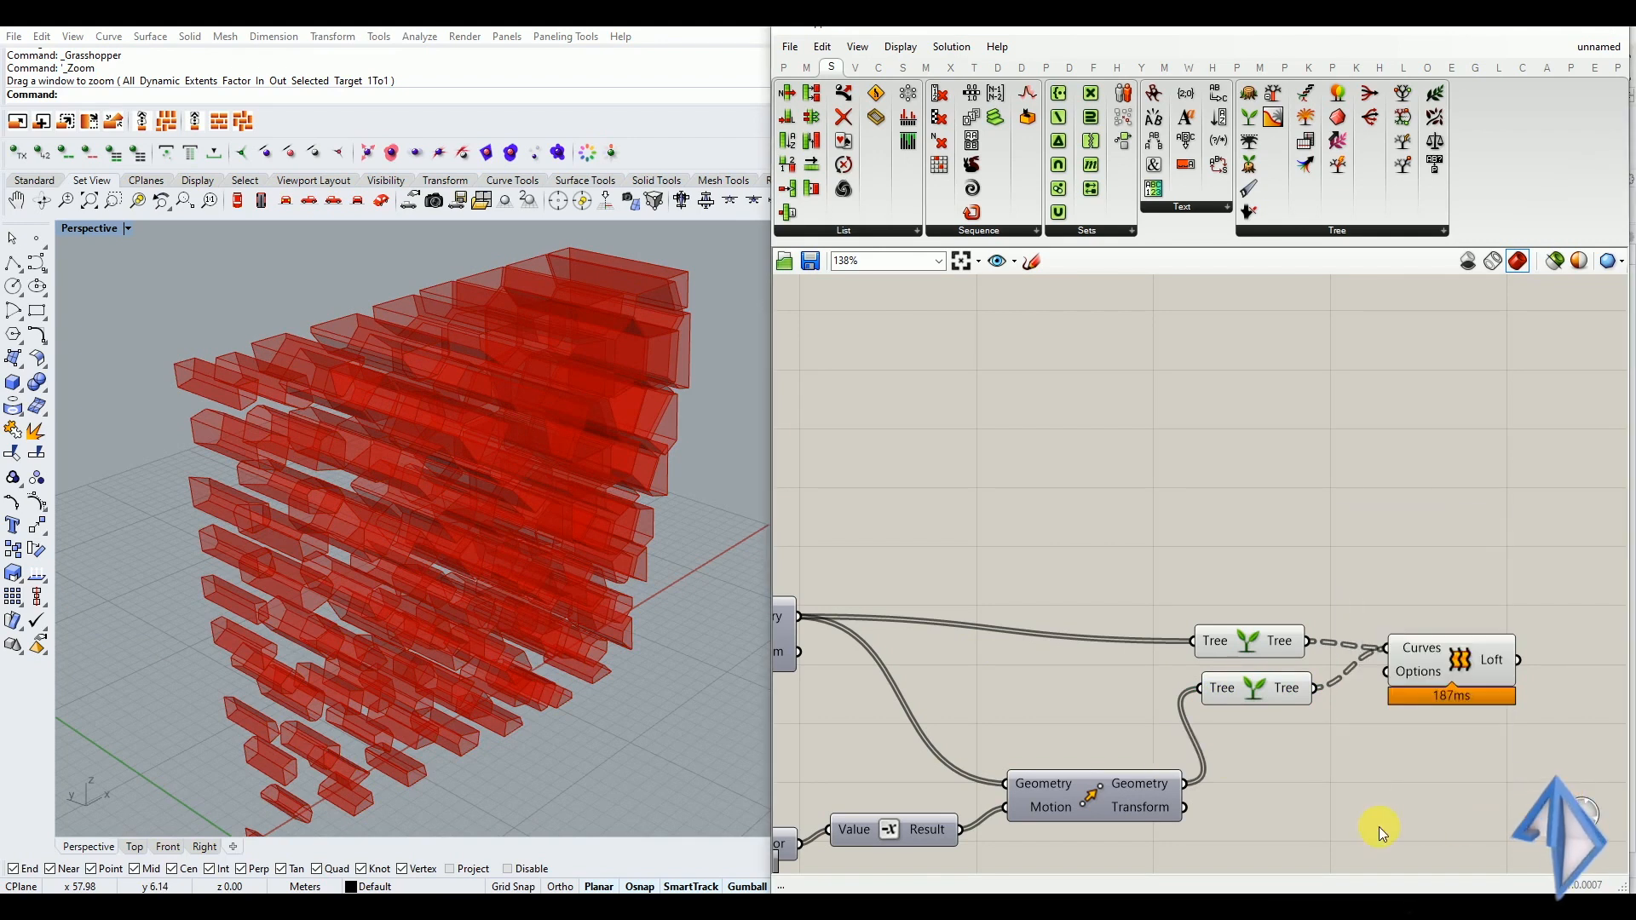
Add a Boundary Surfaces component and feed the grafted moved outlines into its Edges input to cap the cells
{"action": "double_click", "coordinate": [1386, 791]}
{"action": "type", "text": "bou"}
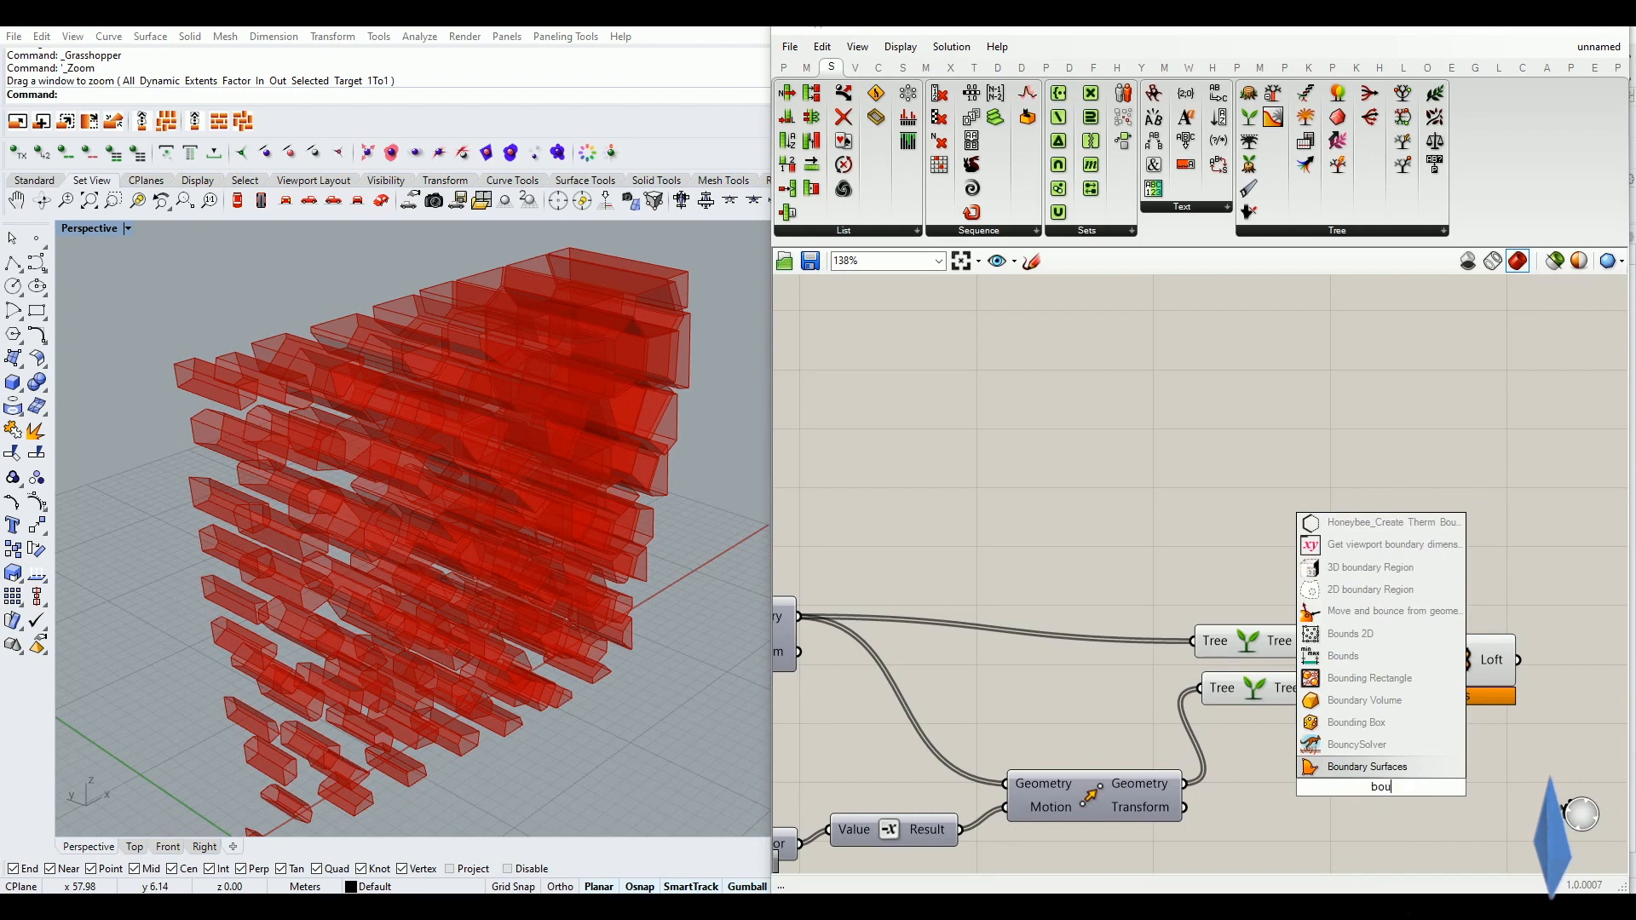
{"action": "type", "text": "ndary"}
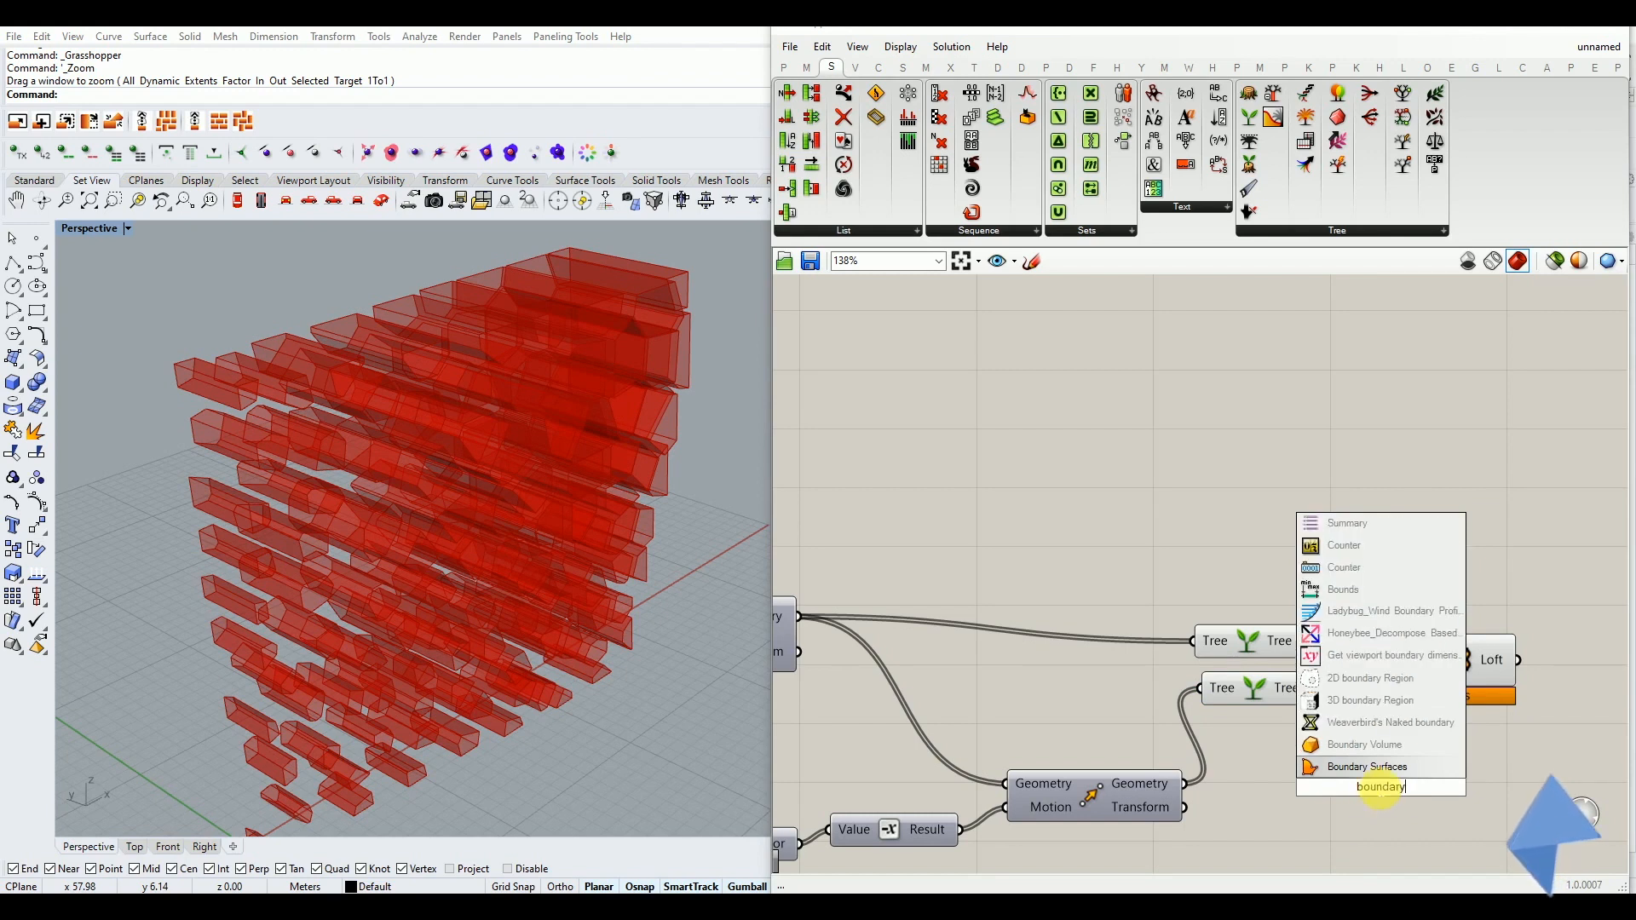
{"action": "left_click", "coordinate": [1363, 767]}
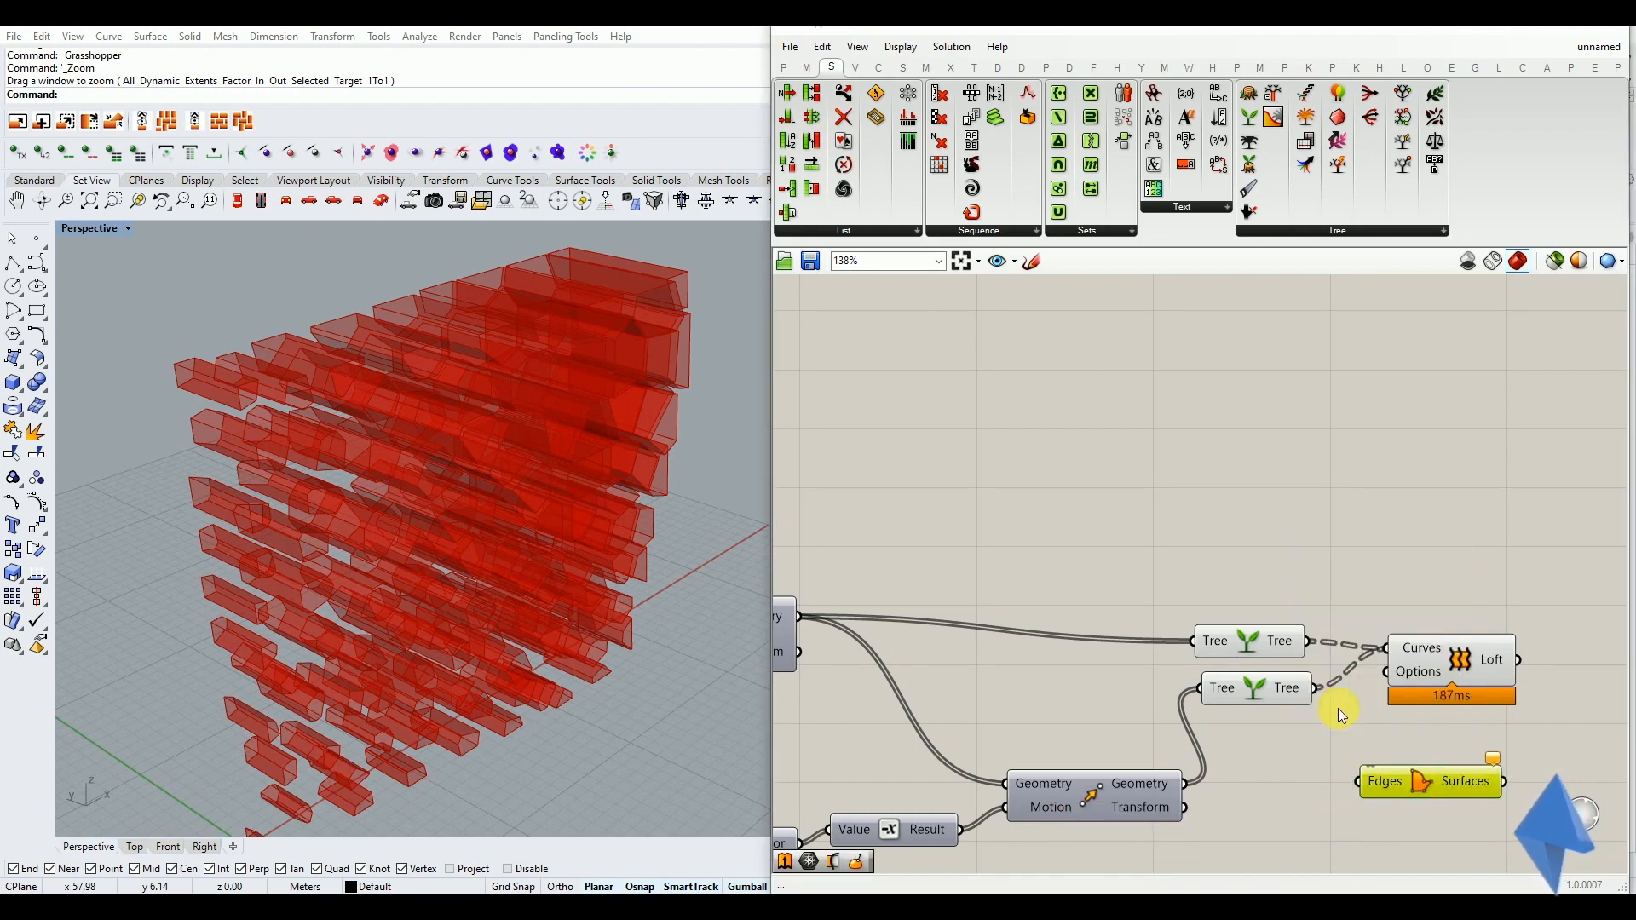
{"action": "left_click_drag", "start_coordinate": [1319, 688], "coordinate": [1358, 781]}
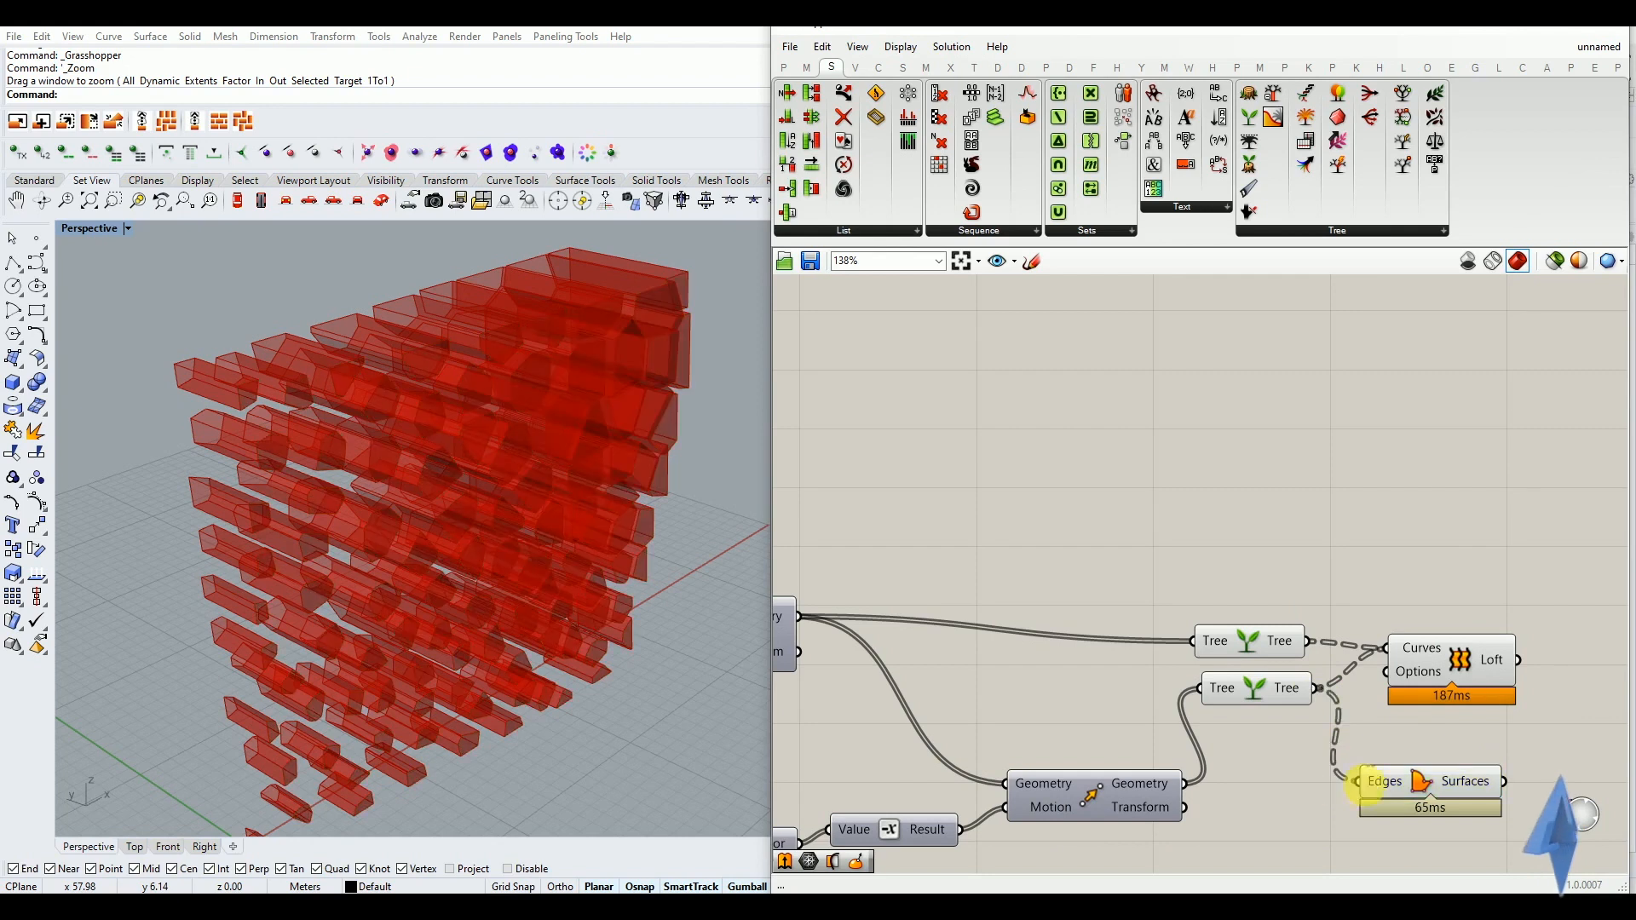
Highlight the Boundary Surfaces and Loft components in turn to compare the cell caps with the lofted walls
{"action": "left_click", "coordinate": [1425, 771]}
{"action": "mouse_move", "coordinate": [496, 555]}
{"action": "right_mouse_down"}
{"action": "mouse_move", "coordinate": [385, 517]}
{"action": "mouse_move", "coordinate": [438, 530]}
{"action": "mouse_move", "coordinate": [475, 566]}
{"action": "right_mouse_up"}
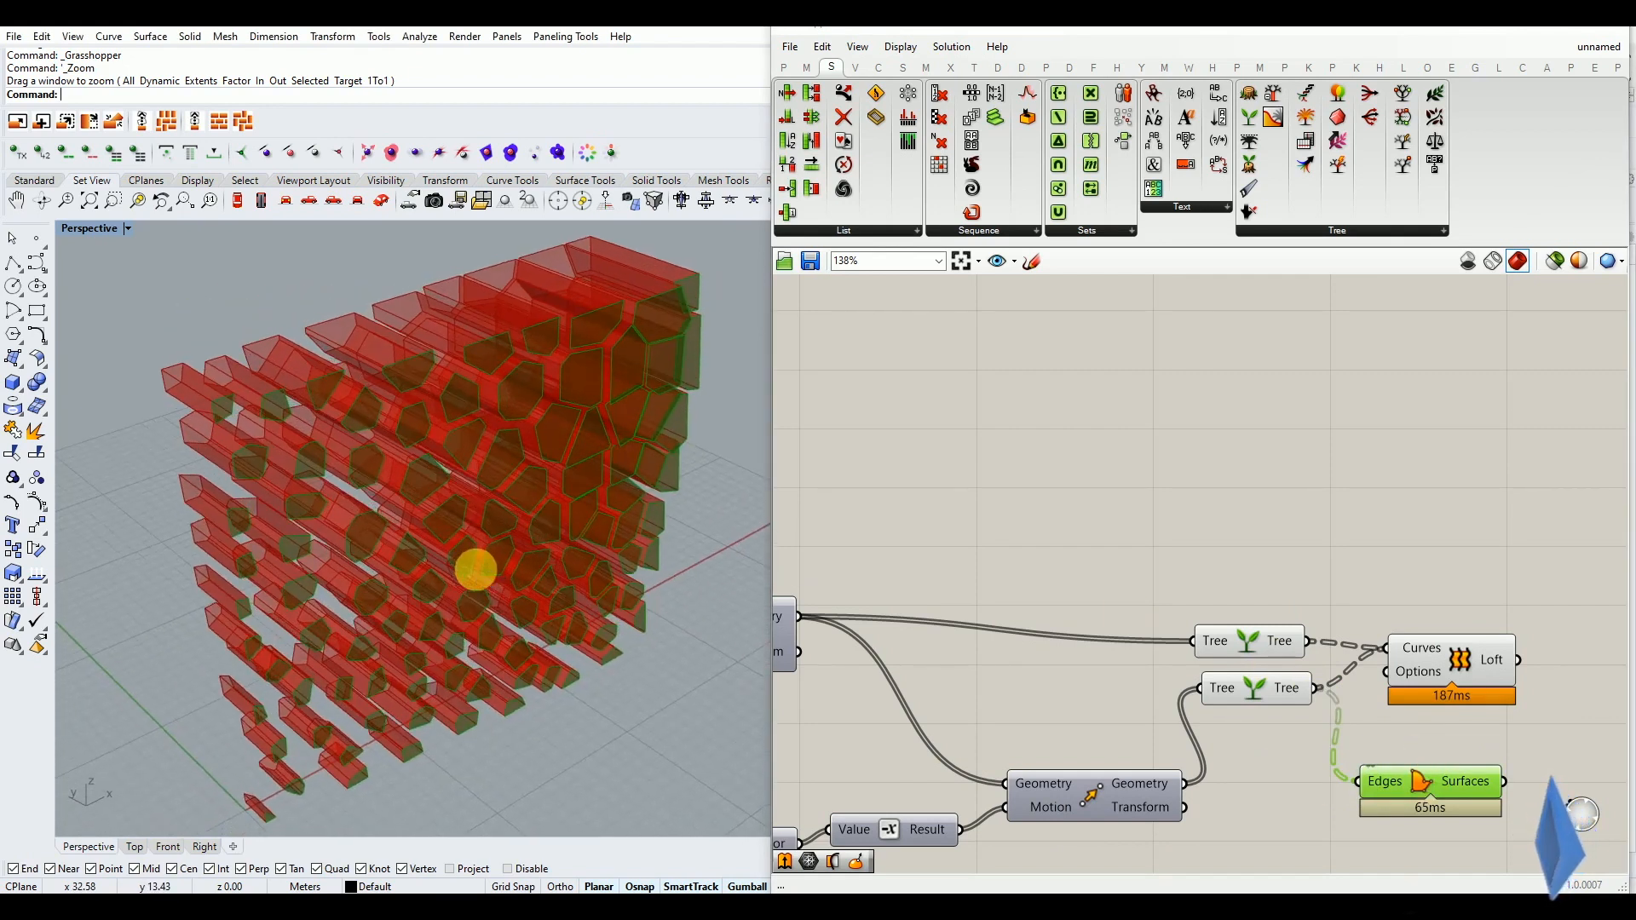
{"action": "scroll", "coordinate": [951, 681], "scroll_direction": "down", "scroll_amount": 2}
{"action": "scroll", "coordinate": [1328, 718], "scroll_direction": "up", "scroll_amount": 3}
{"action": "left_click", "coordinate": [1316, 629]}
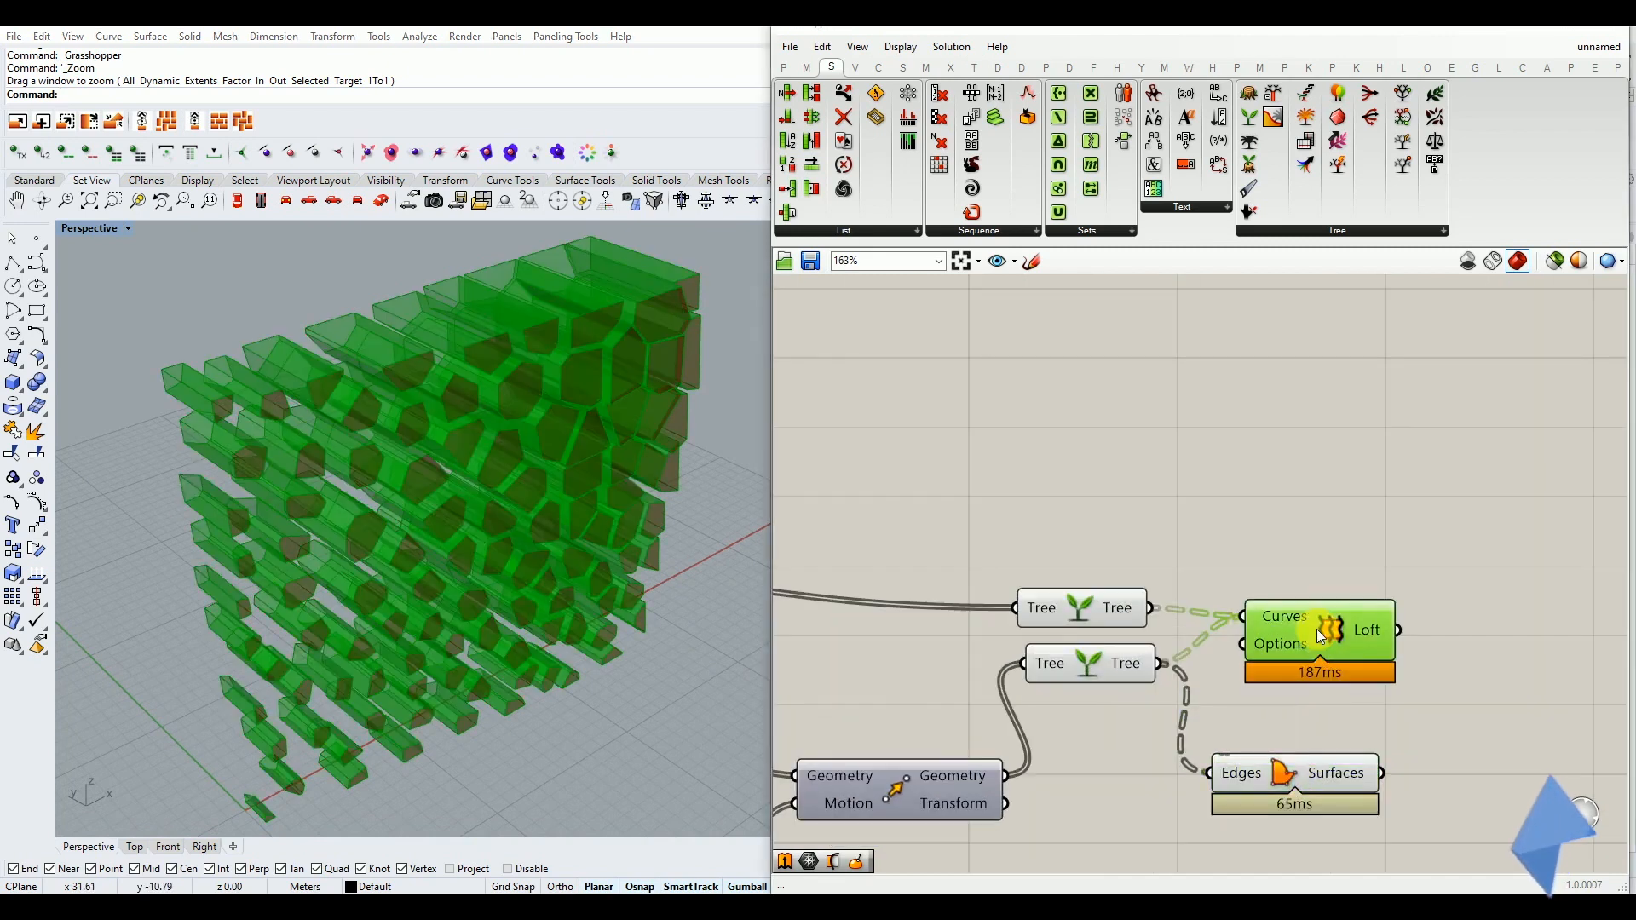
Place the Boundary Surfaces component directly below Loft and turn off the preview of both Graft Tree components
{"action": "left_click_drag", "start_coordinate": [1293, 765], "coordinate": [1320, 735]}
{"action": "left_click", "coordinate": [1242, 809]}
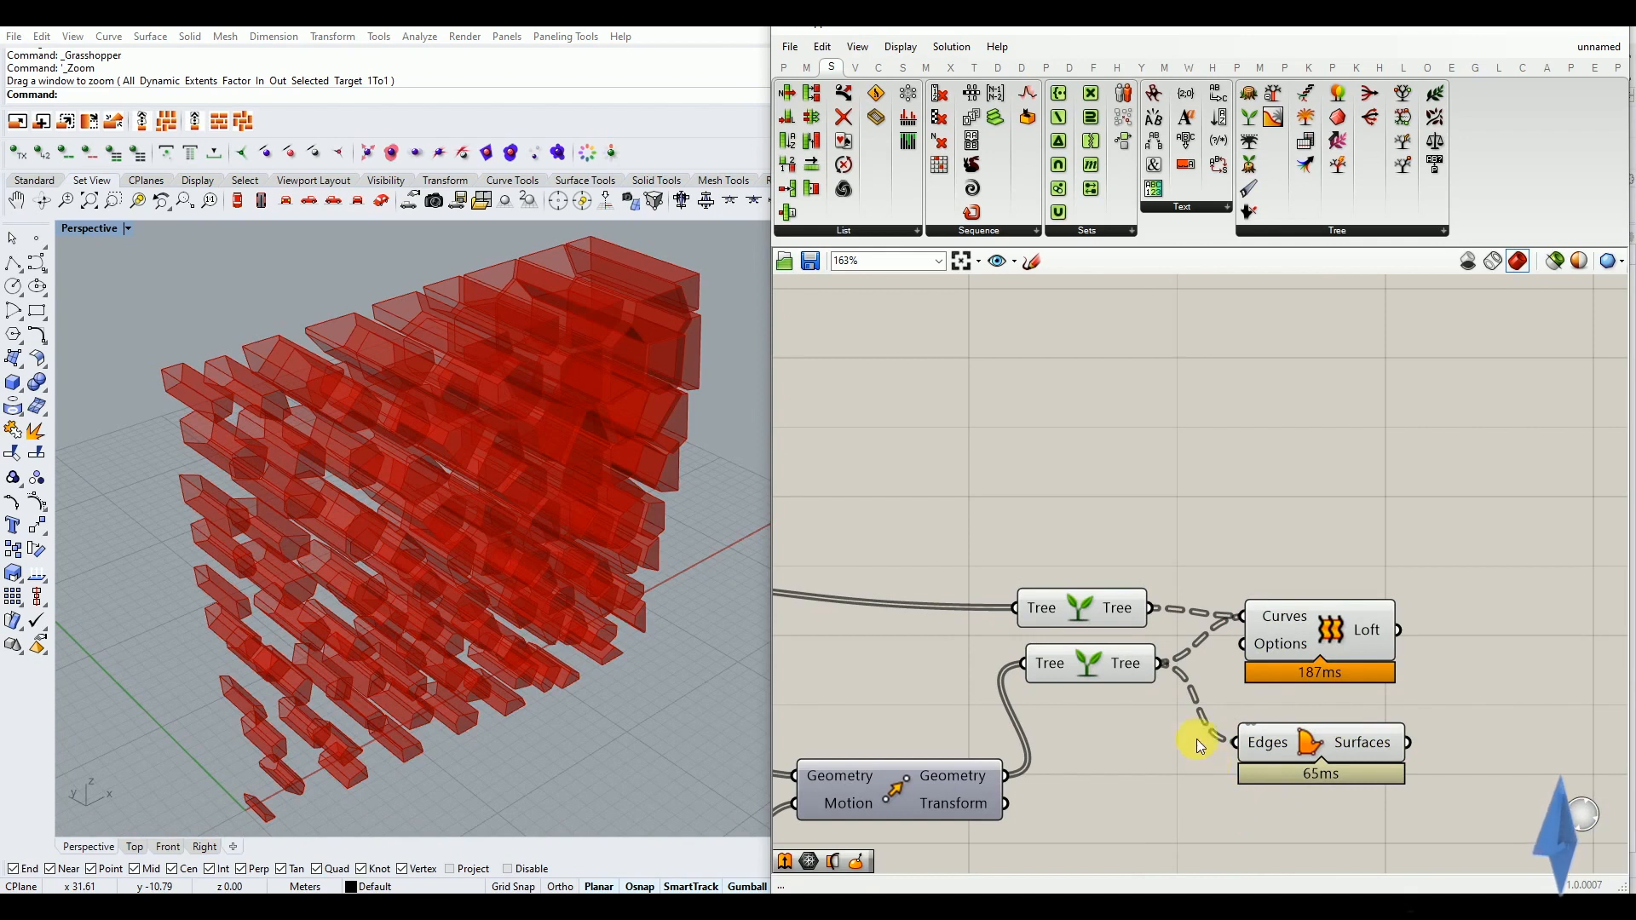
{"action": "left_click_drag", "start_coordinate": [1165, 544], "coordinate": [1094, 675]}
{"action": "middle_click", "coordinate": [1103, 663]}
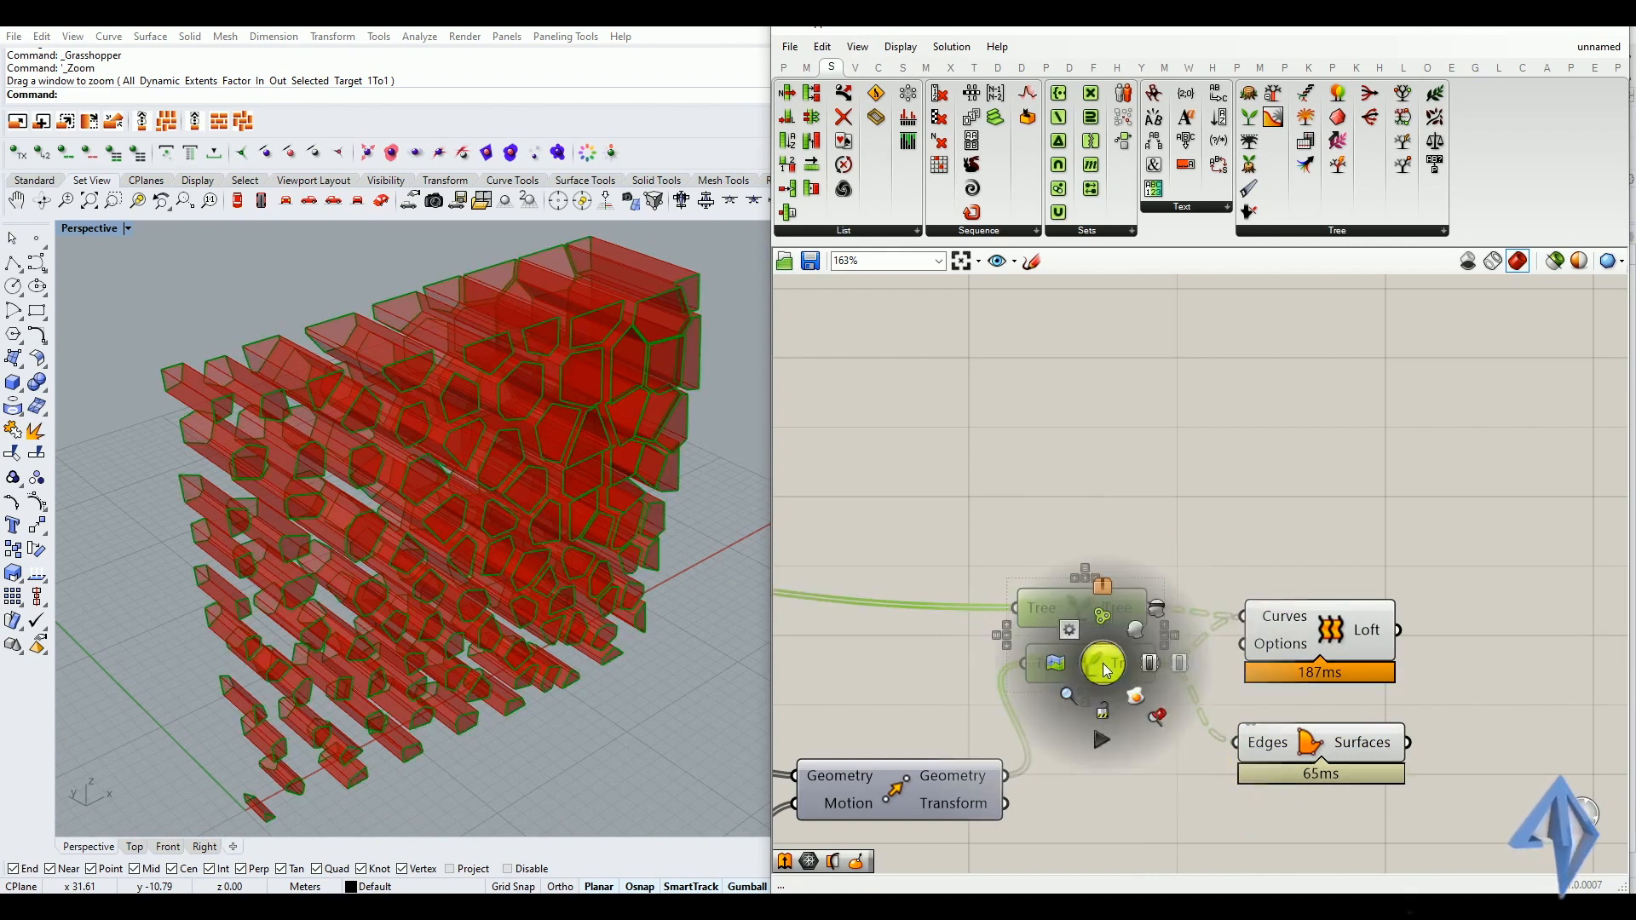
{"action": "left_click", "coordinate": [1158, 606]}
{"action": "left_click", "coordinate": [1129, 547]}
{"action": "mouse_move", "coordinate": [328, 537]}
{"action": "right_mouse_down"}
{"action": "mouse_move", "coordinate": [376, 511]}
{"action": "mouse_move", "coordinate": [335, 552]}
{"action": "mouse_move", "coordinate": [303, 539]}
{"action": "right_mouse_up"}
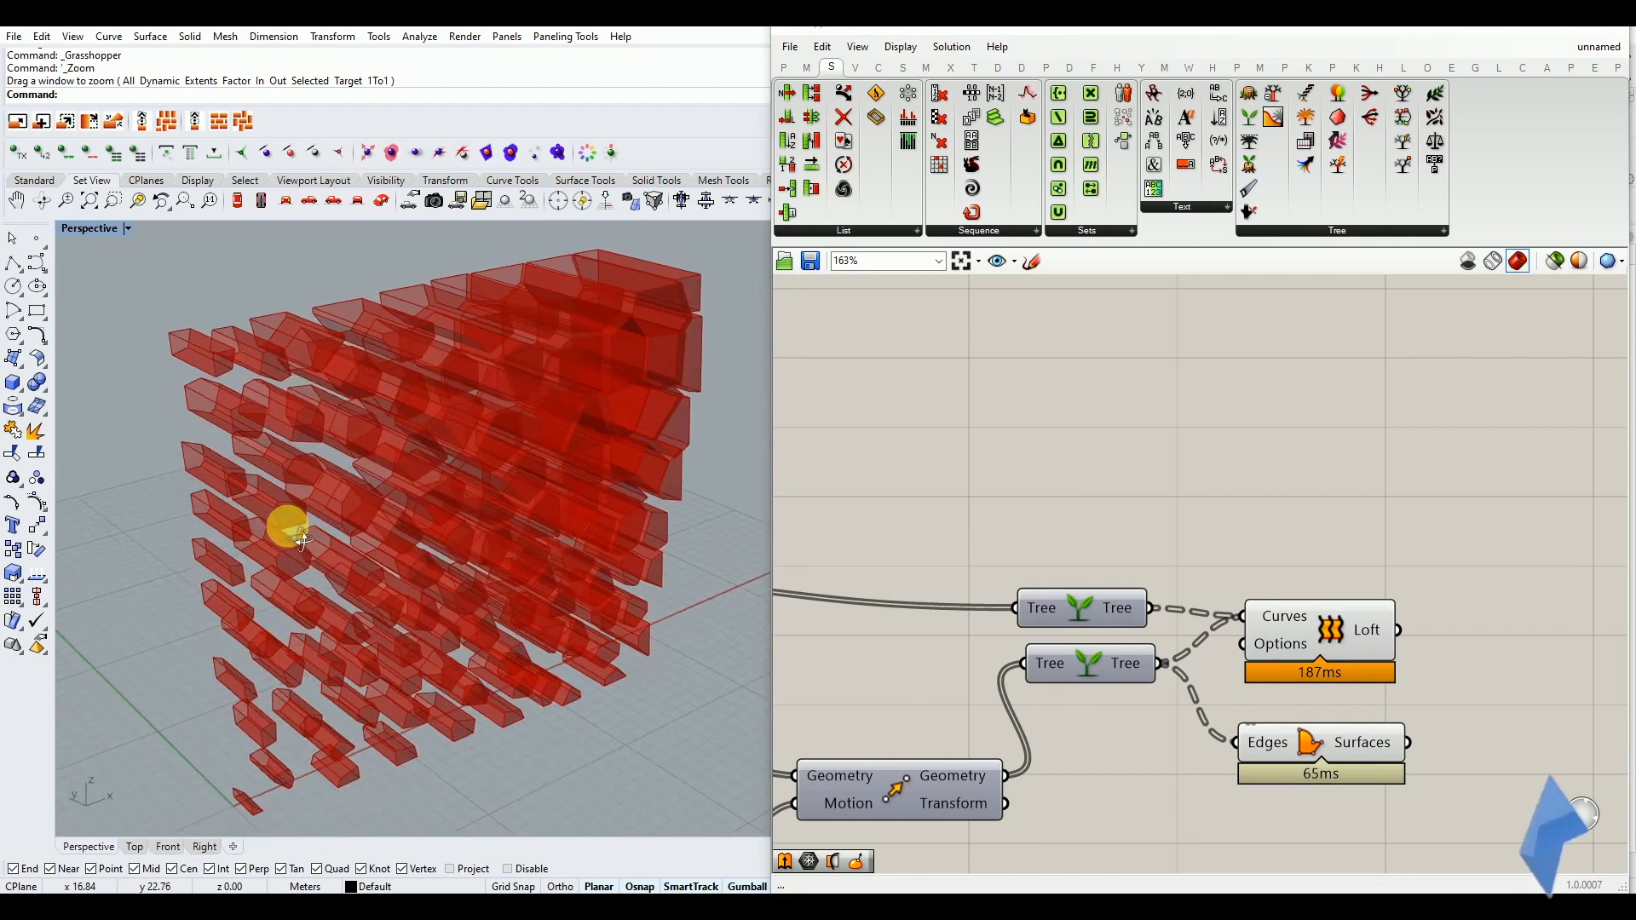
Add a Custom Preview component after Loft and duplicate it directly below
{"action": "left_click", "coordinate": [991, 512]}
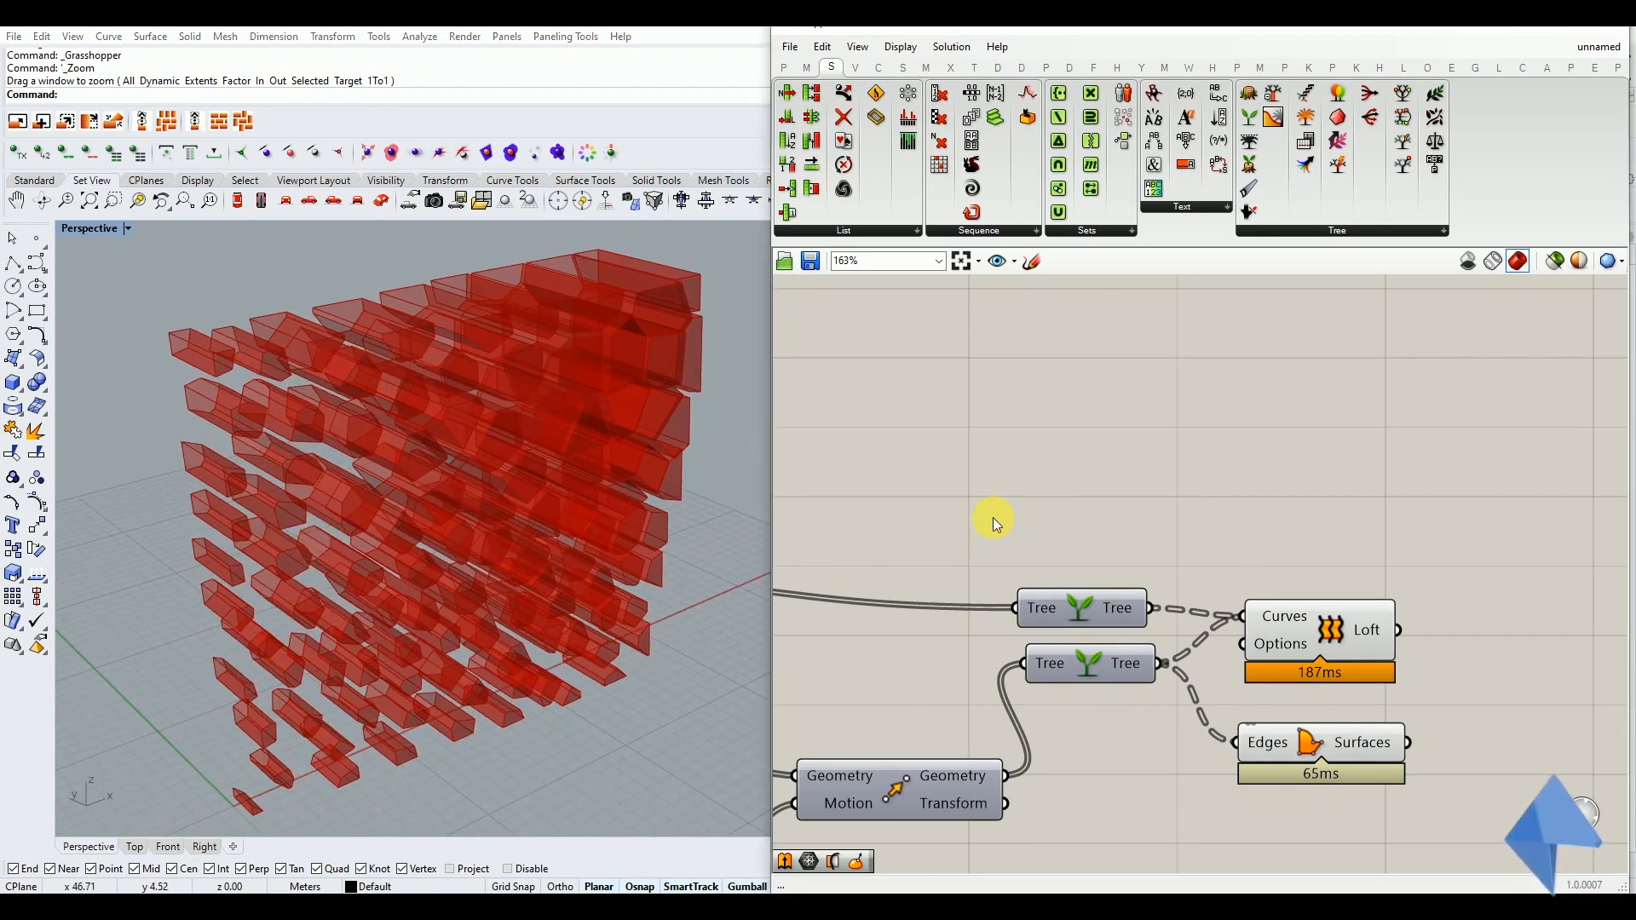
{"action": "scroll", "coordinate": [987, 510], "scroll_direction": "down", "scroll_amount": 4}
{"action": "scroll", "coordinate": [1381, 591], "scroll_direction": "up", "scroll_amount": 4}
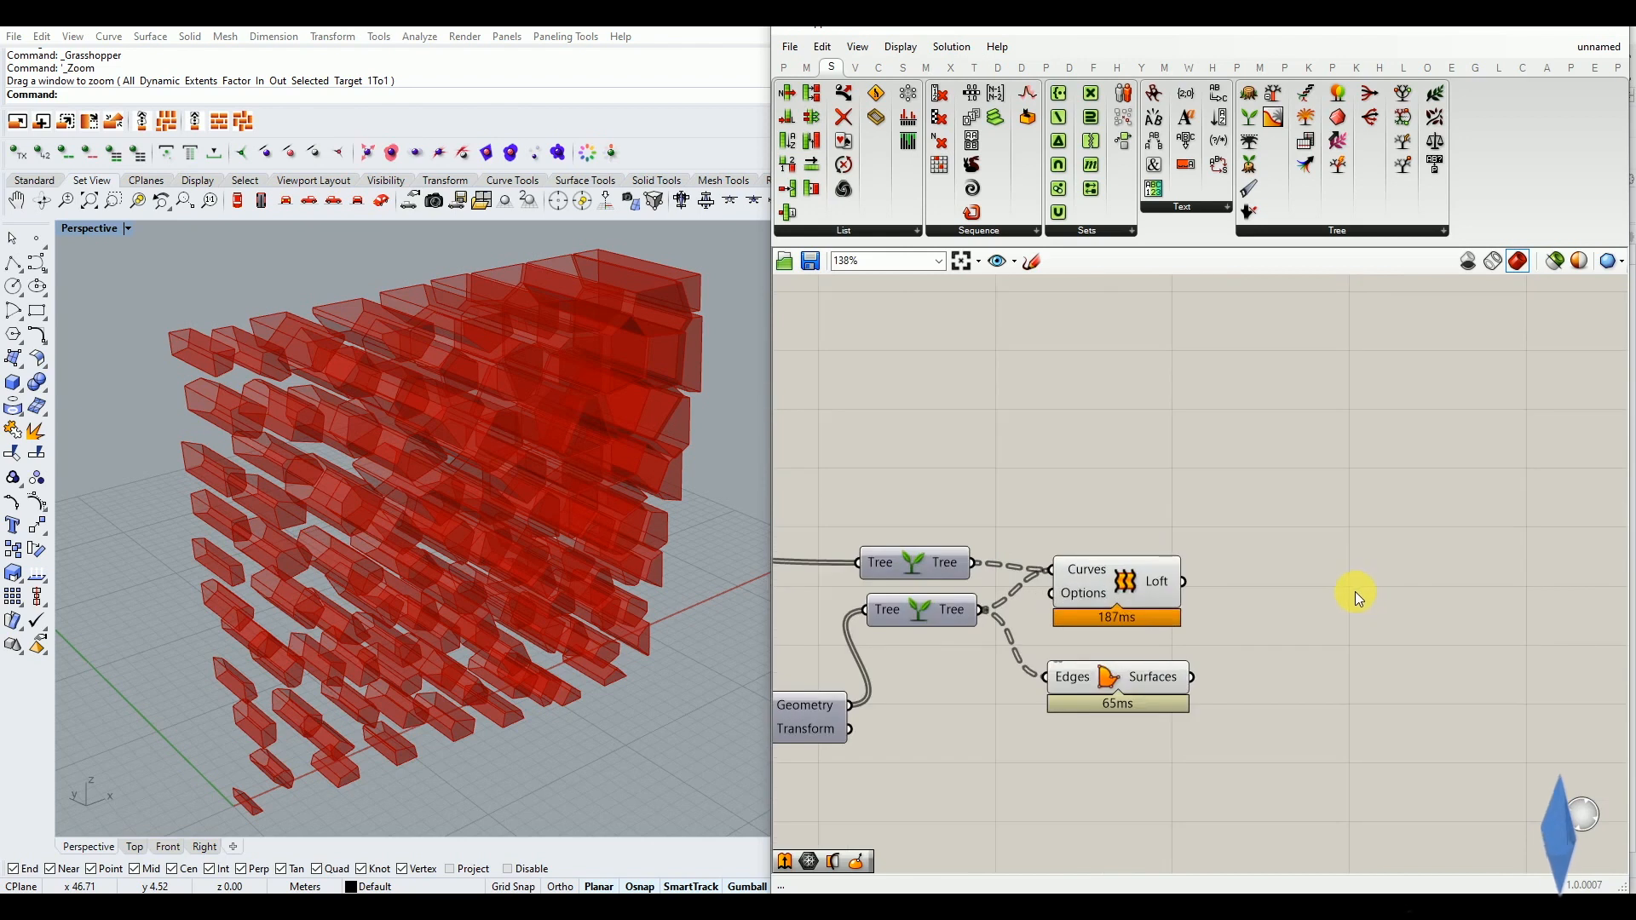
{"action": "double_click", "coordinate": [1330, 591]}
{"action": "type", "text": "c"}
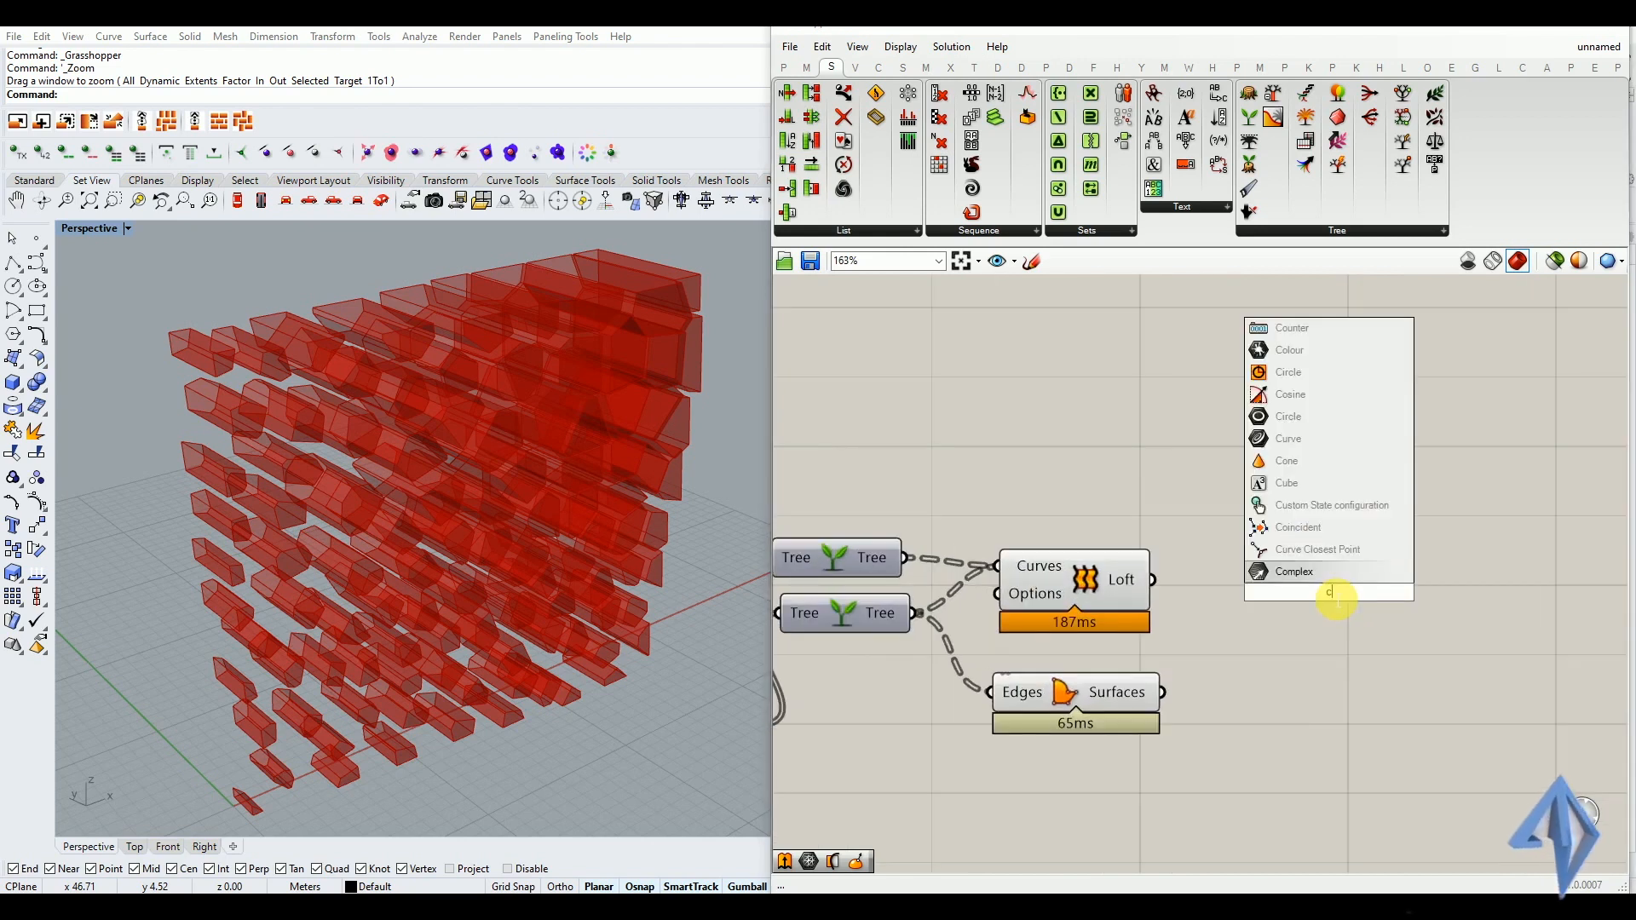
{"action": "type", "text": "ustom"}
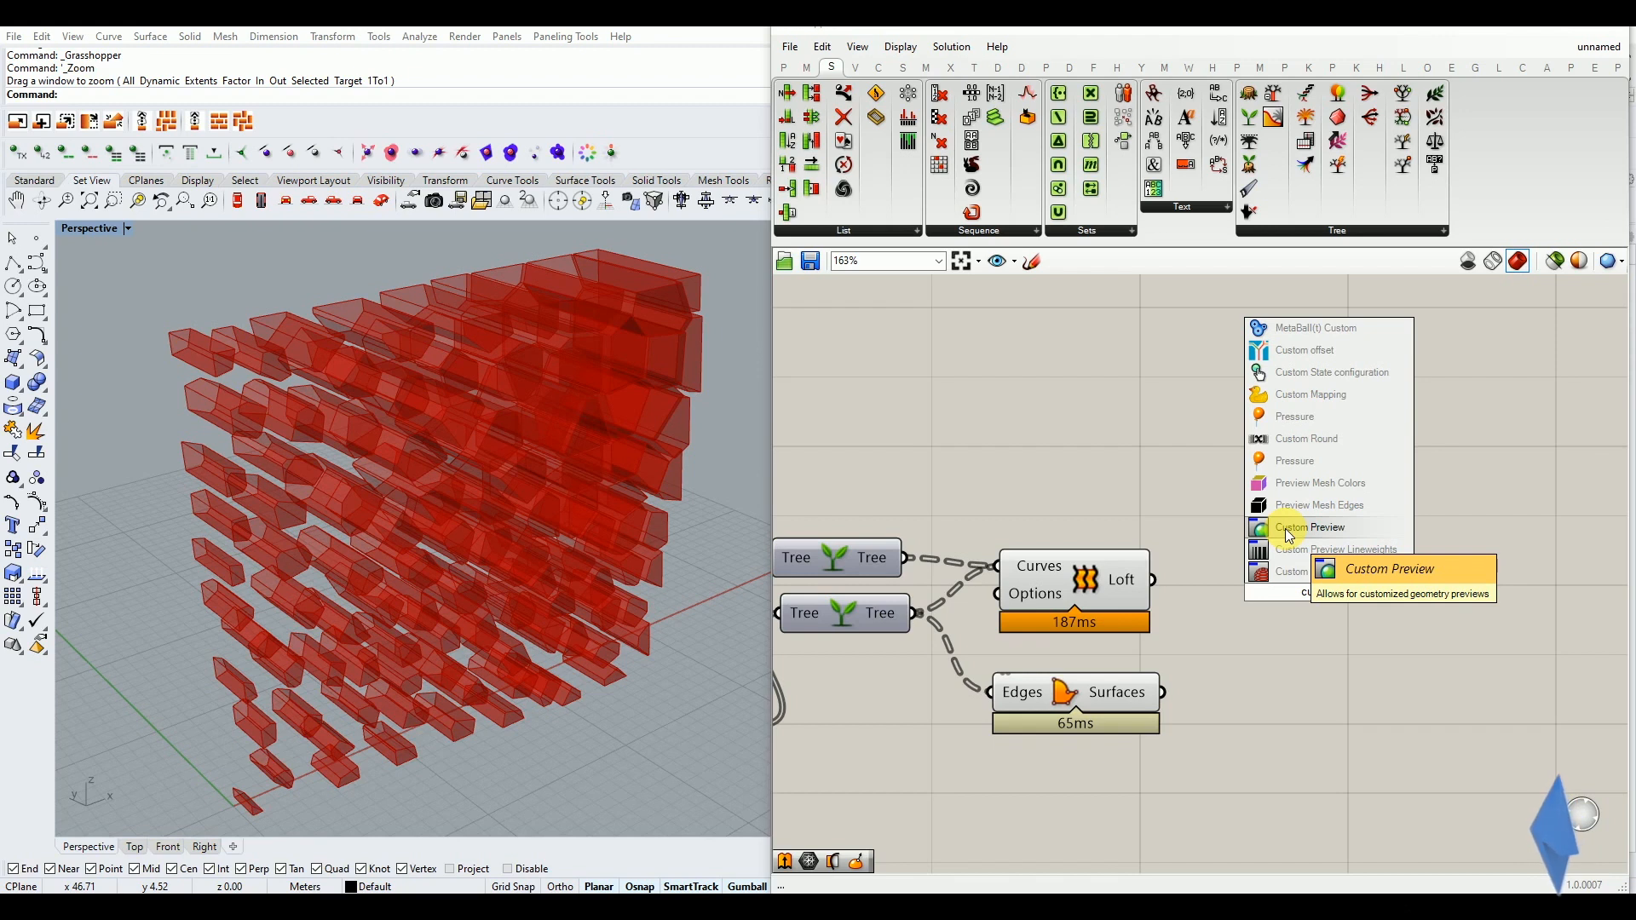
{"action": "left_click", "coordinate": [1285, 529]}
{"action": "left_click_drag", "start_coordinate": [1297, 577], "coordinate": [1357, 559]}
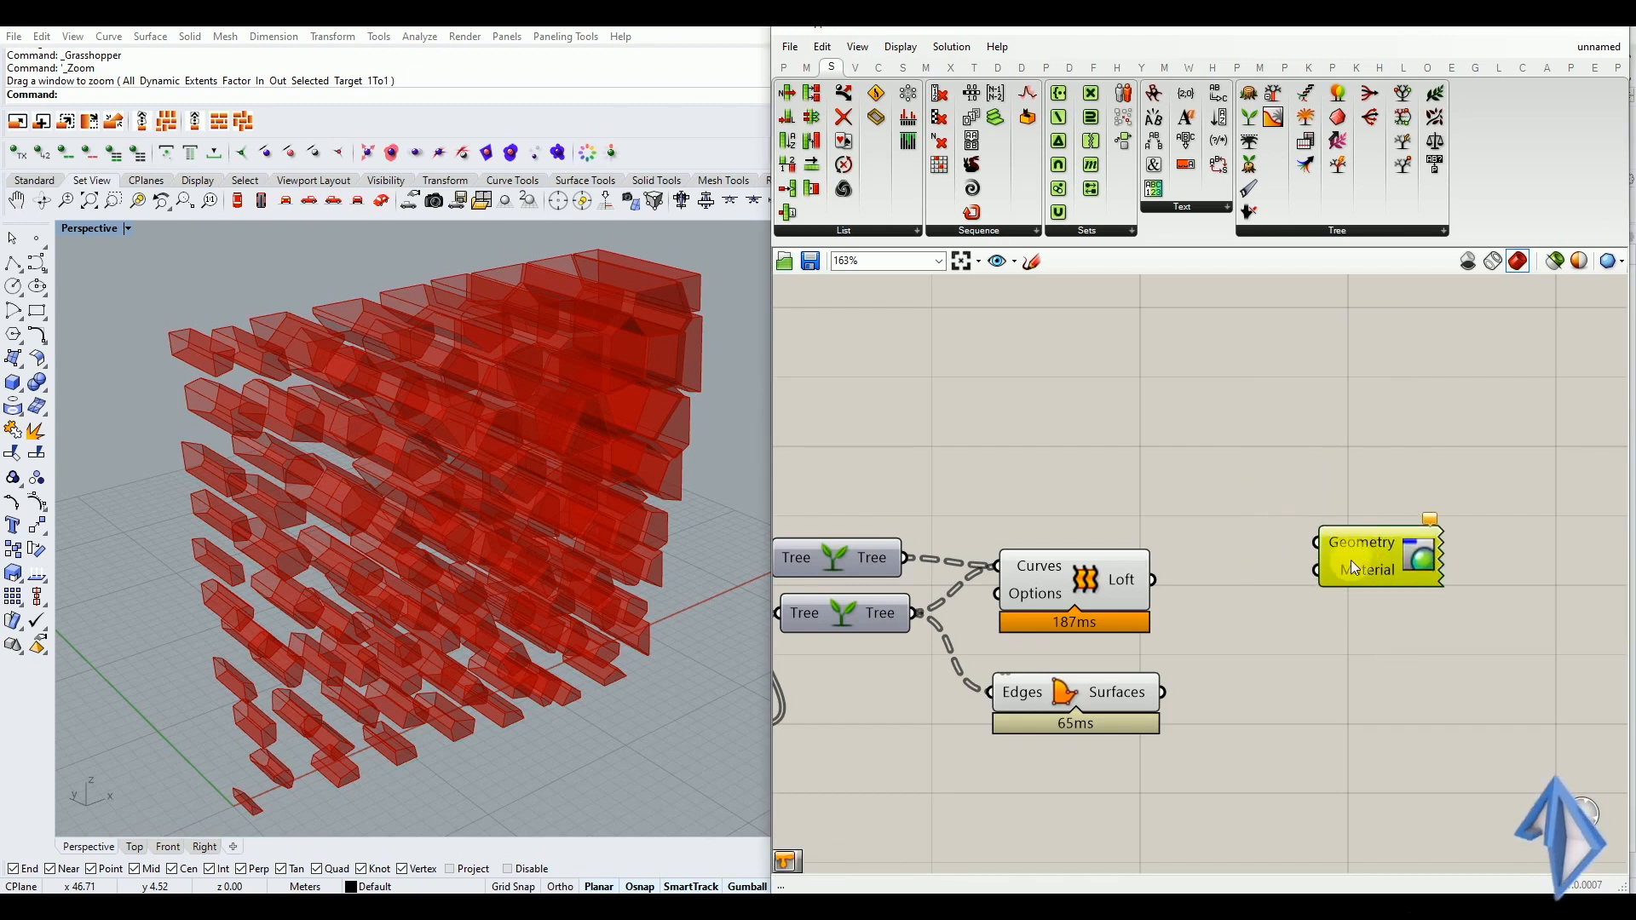
{"action": "left_click_drag", "start_coordinate": [1368, 559], "coordinate": [1373, 698], "text": "alt"}
Feed the Loft output into the upper Custom Preview's Geometry input and the Boundary Surfaces output into the lower one's
{"action": "left_click", "coordinate": [1128, 586]}
{"action": "left_click", "coordinate": [1133, 689]}
{"action": "left_click", "coordinate": [1204, 628]}
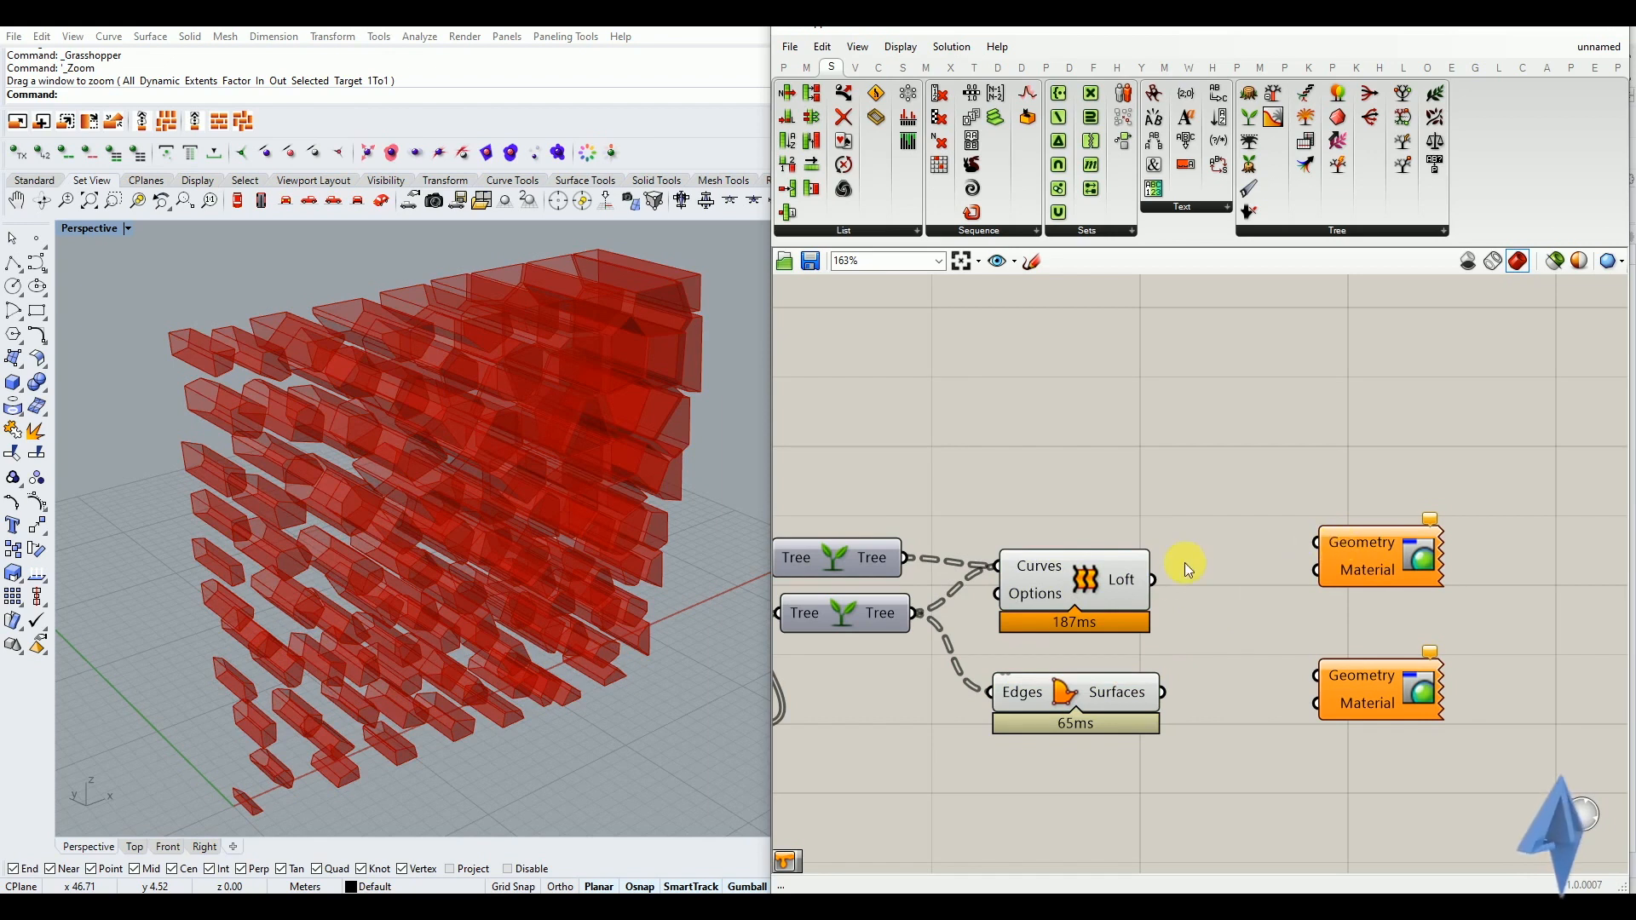
{"action": "left_click_drag", "start_coordinate": [1159, 581], "coordinate": [1317, 543]}
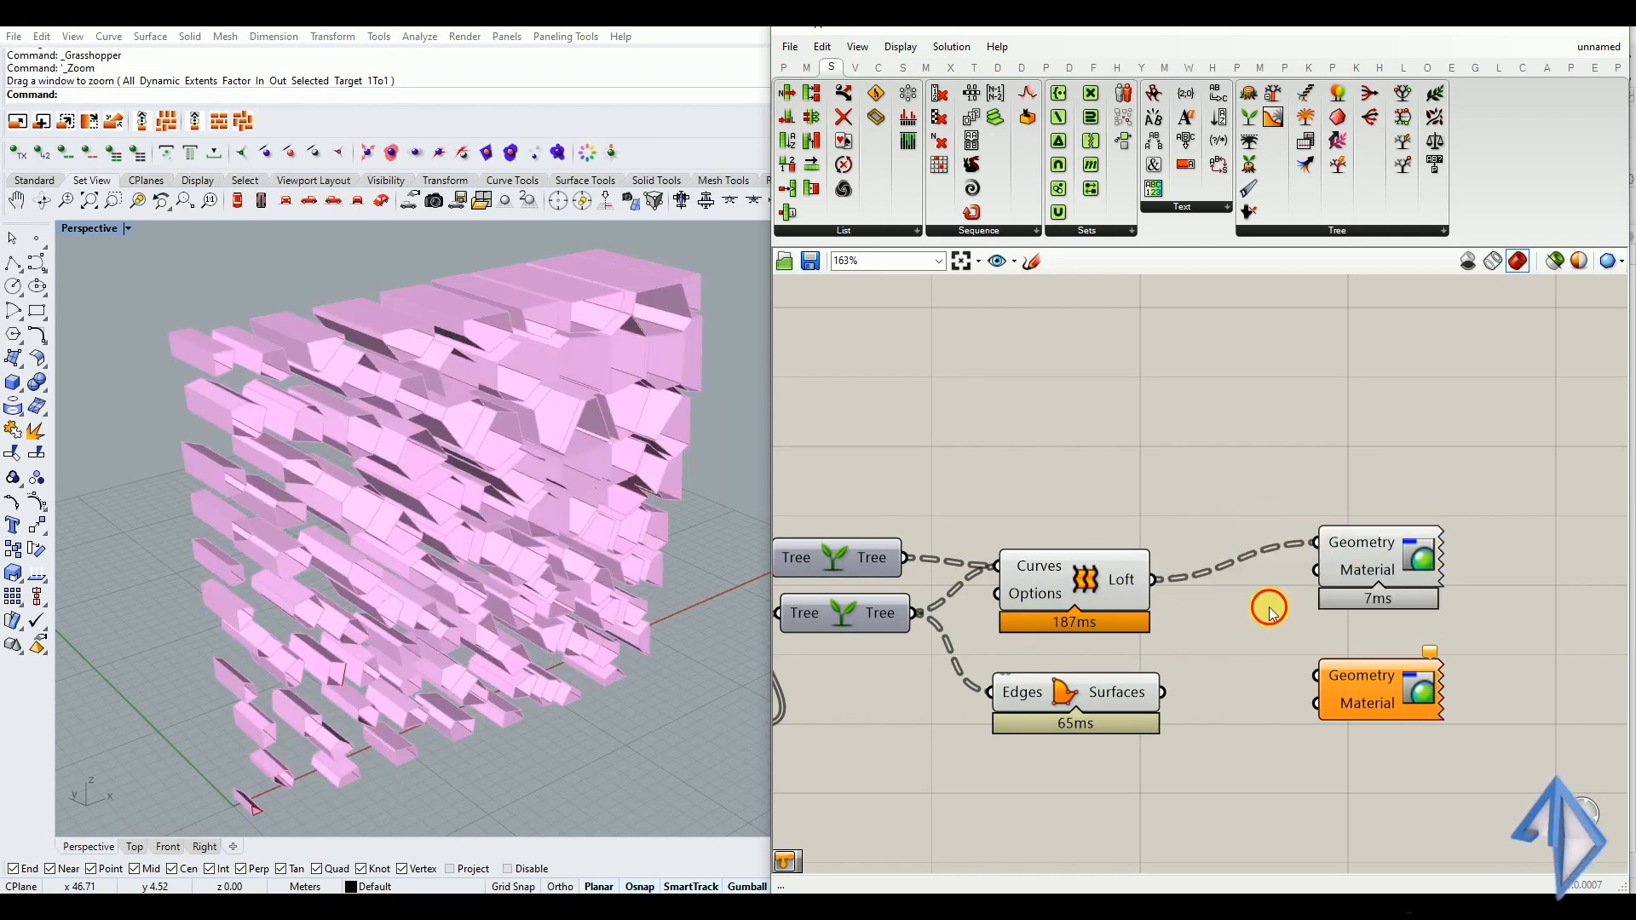
{"action": "left_click_drag", "start_coordinate": [1164, 692], "coordinate": [1319, 677]}
{"action": "mouse_move", "coordinate": [427, 540]}
{"action": "right_mouse_down"}
{"action": "mouse_move", "coordinate": [483, 479]}
{"action": "mouse_move", "coordinate": [562, 504]}
{"action": "mouse_move", "coordinate": [433, 542]}
{"action": "right_mouse_up"}
Turn off the preview of the Loft and Boundary Surfaces components
{"action": "left_click_drag", "start_coordinate": [1162, 486], "coordinate": [1081, 692]}
{"action": "middle_click", "coordinate": [1080, 692]}
{"action": "left_click", "coordinate": [1140, 644]}
{"action": "left_click", "coordinate": [1154, 542]}
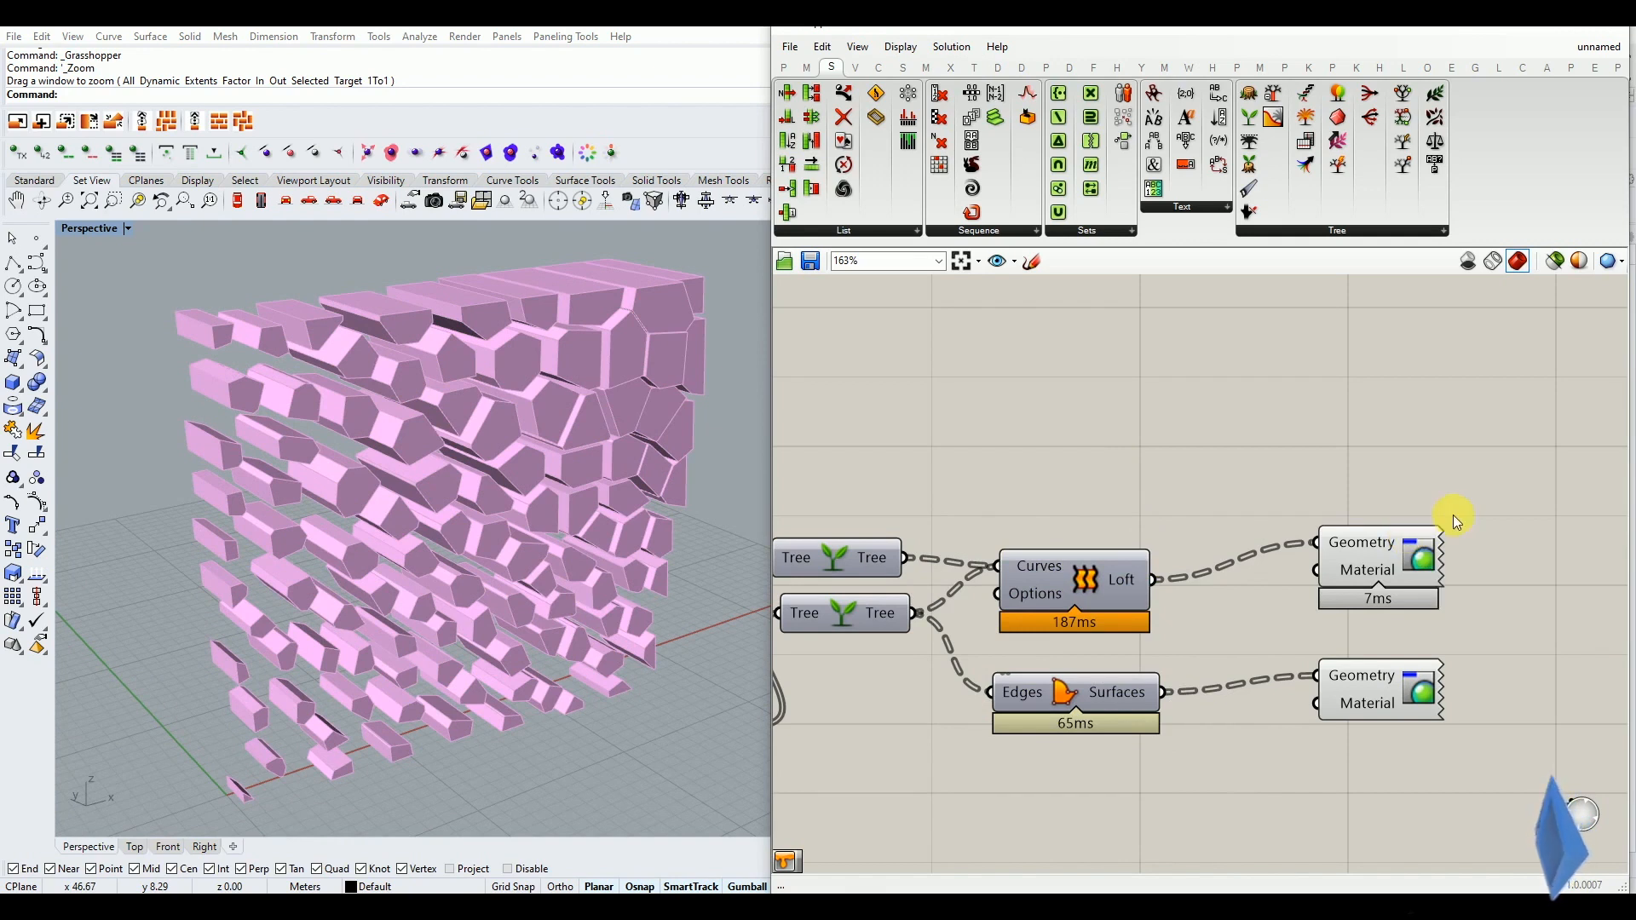
Move both Custom Preview components farther from Loft and Boundary Surfaces to make room before their Material inputs
{"action": "left_click_drag", "start_coordinate": [1481, 517], "coordinate": [1418, 715]}
{"action": "left_click_drag", "start_coordinate": [1430, 693], "coordinate": [1615, 736]}
{"action": "left_click", "coordinate": [1449, 748]}
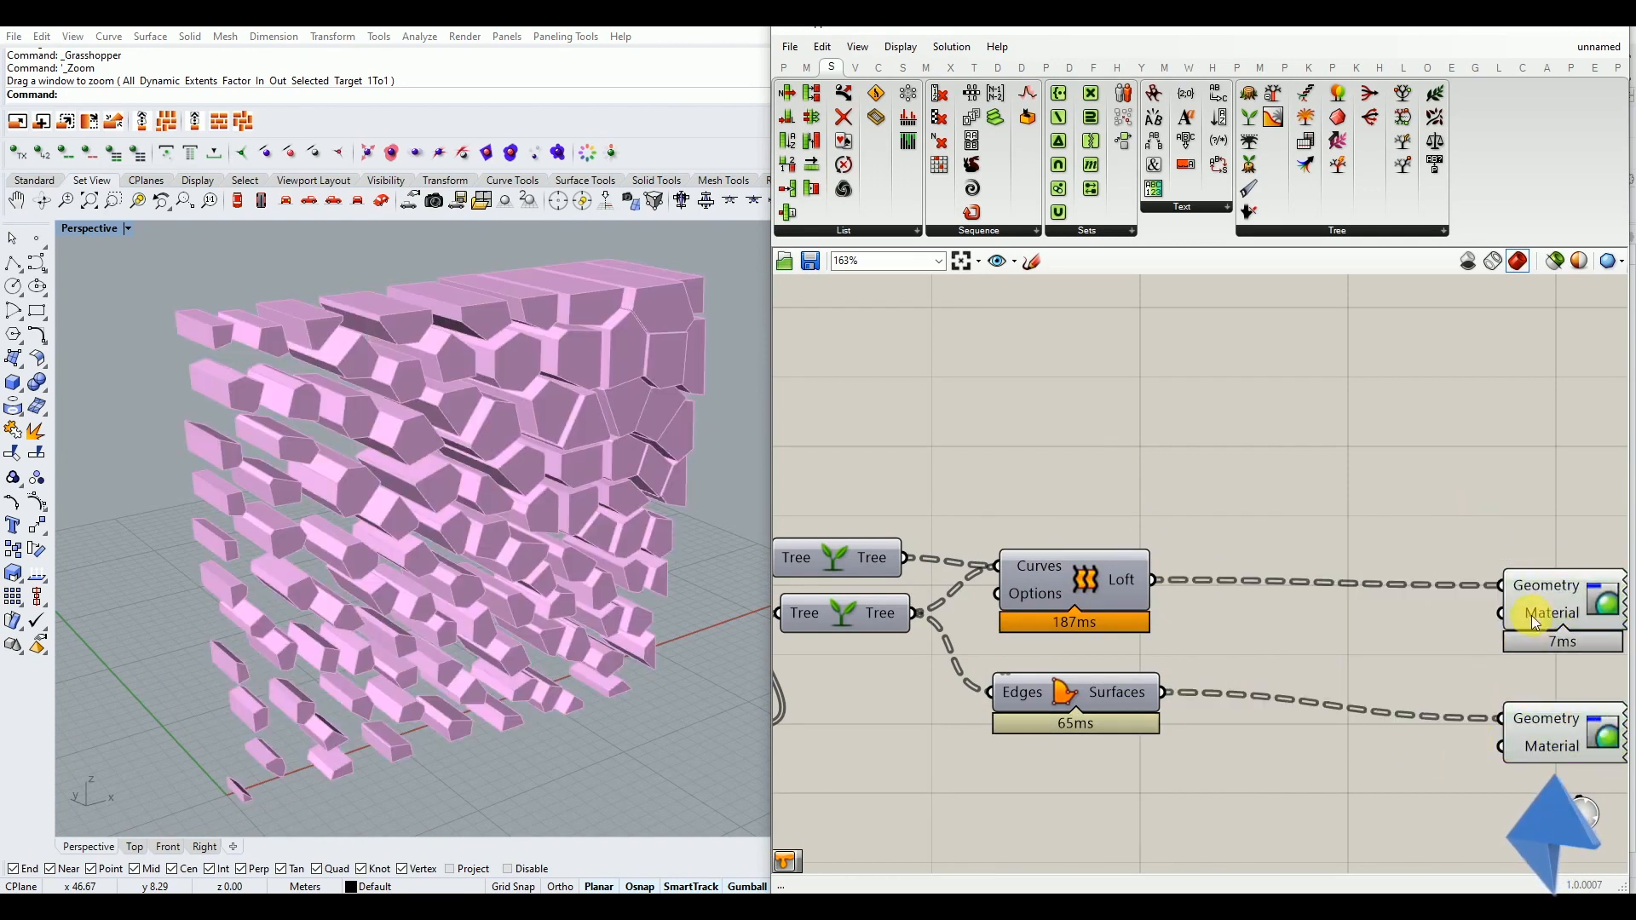
Add two Colour Swatch components and feed one into each Custom Preview's Material input
{"action": "double_click", "coordinate": [1300, 762]}
{"action": "type", "text": "swatc"}
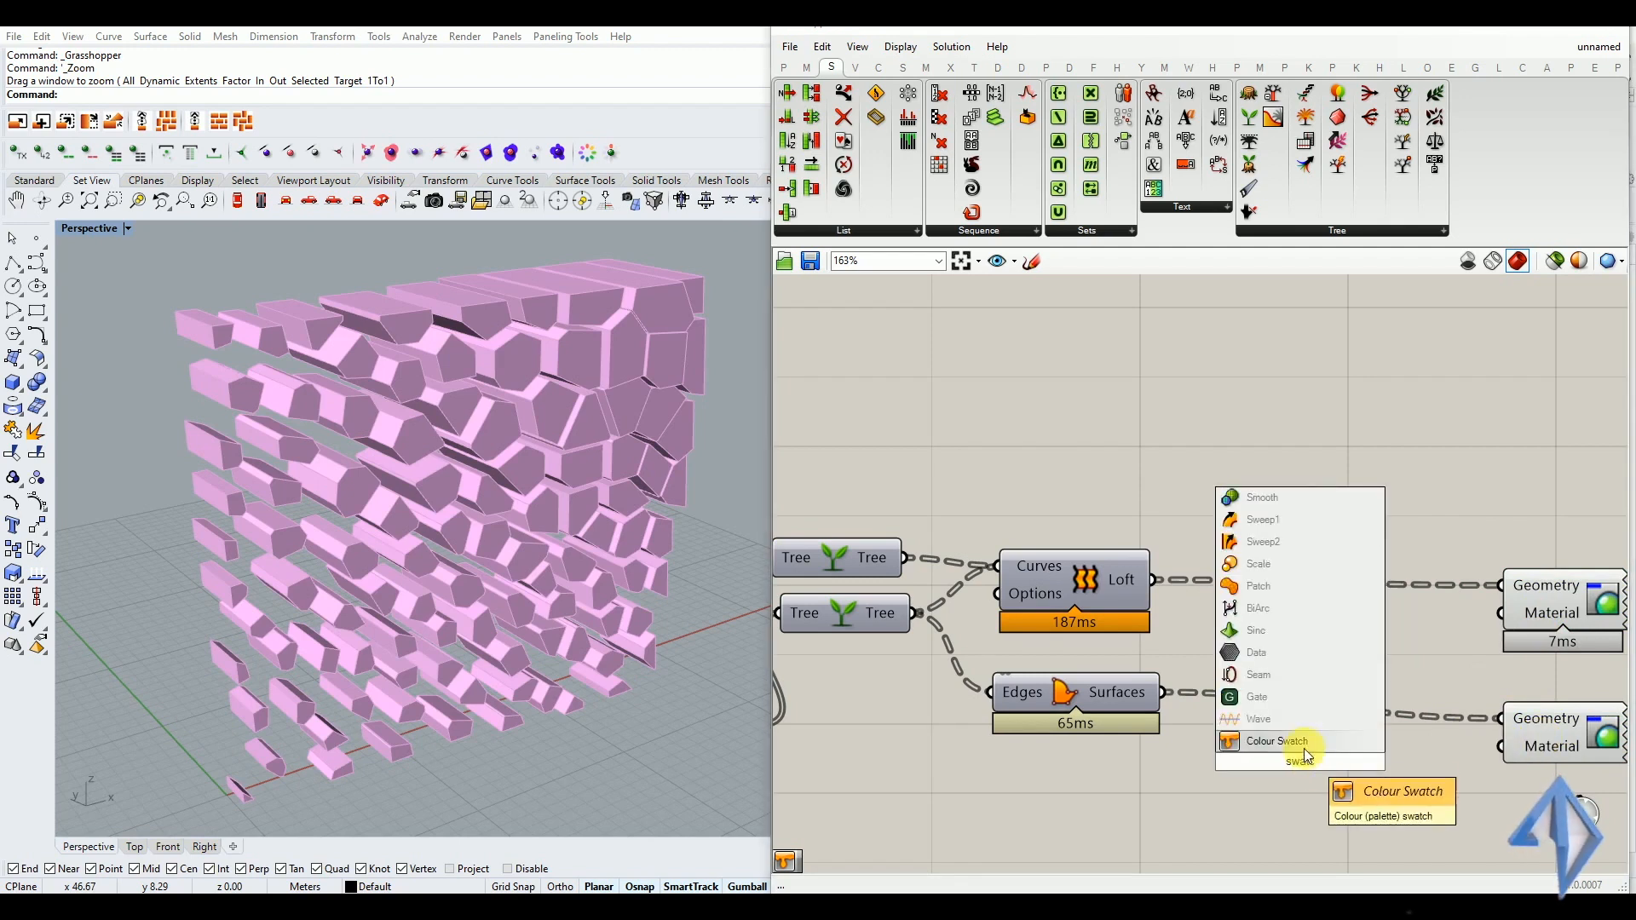
{"action": "key", "text": "Return"}
{"action": "left_click_drag", "start_coordinate": [1306, 764], "coordinate": [1344, 765]}
{"action": "left_click_drag", "start_coordinate": [1426, 625], "coordinate": [1501, 613]}
{"action": "left_click_drag", "start_coordinate": [1434, 764], "coordinate": [1501, 747]}
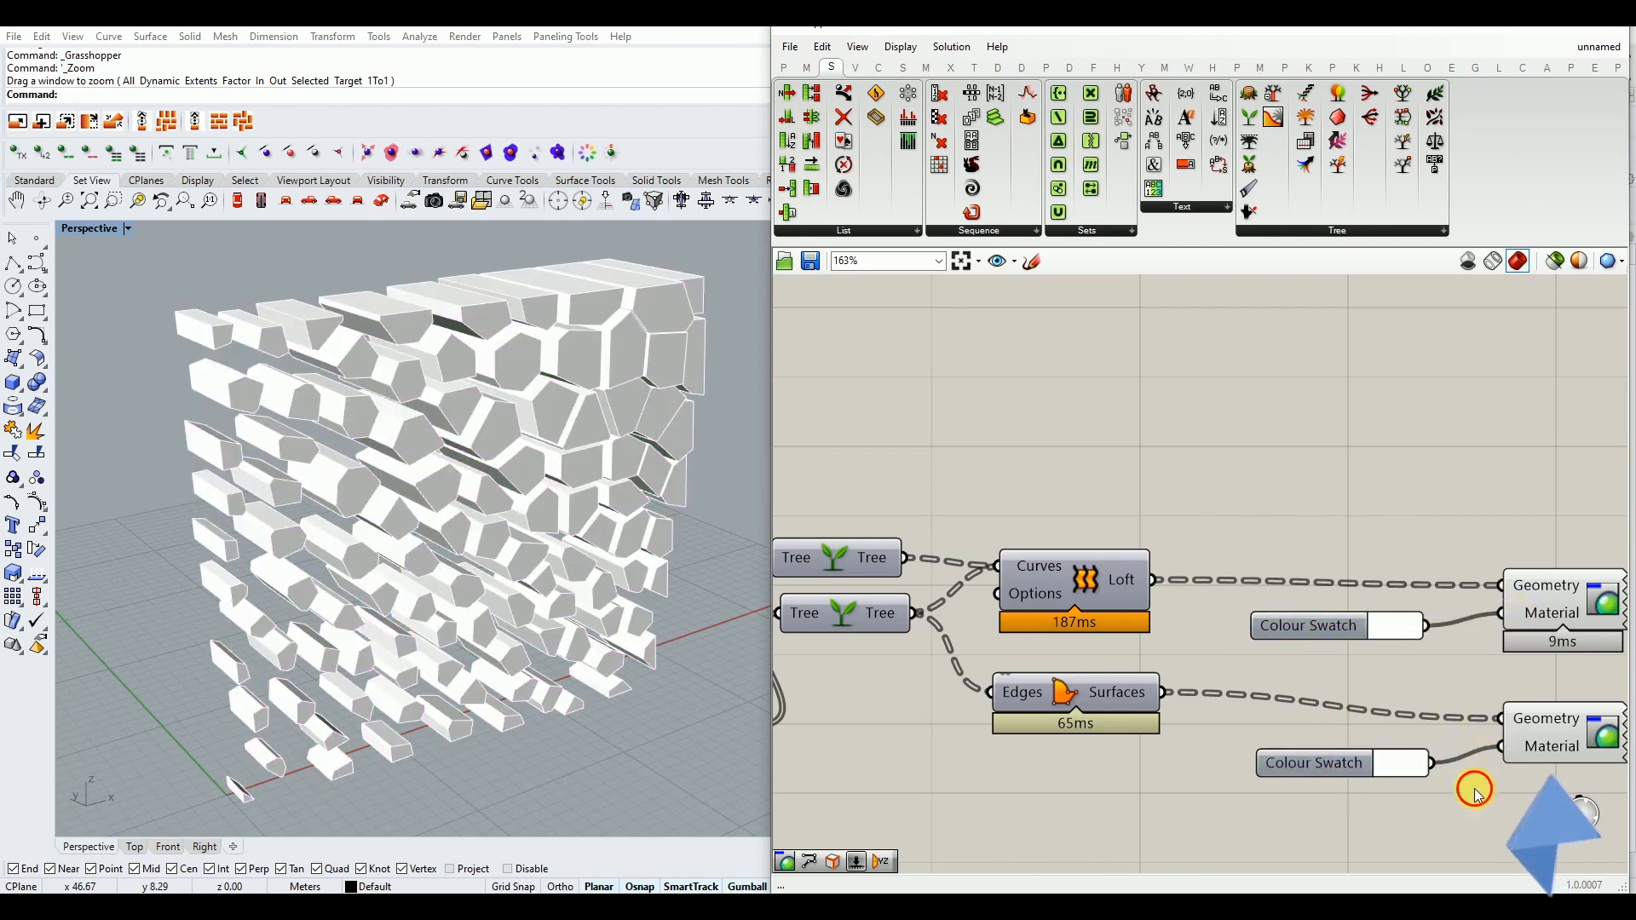
Set the lofted walls' colour swatch to a dark red with hue 0, saturation 72 and value 67
{"action": "left_click", "coordinate": [1399, 633]}
{"action": "mouse_move", "coordinate": [1465, 694]}
{"action": "left_mouse_down"}
{"action": "mouse_move", "coordinate": [1430, 706]}
{"action": "mouse_move", "coordinate": [1449, 680]}
{"action": "mouse_move", "coordinate": [1444, 693]}
{"action": "left_mouse_up"}
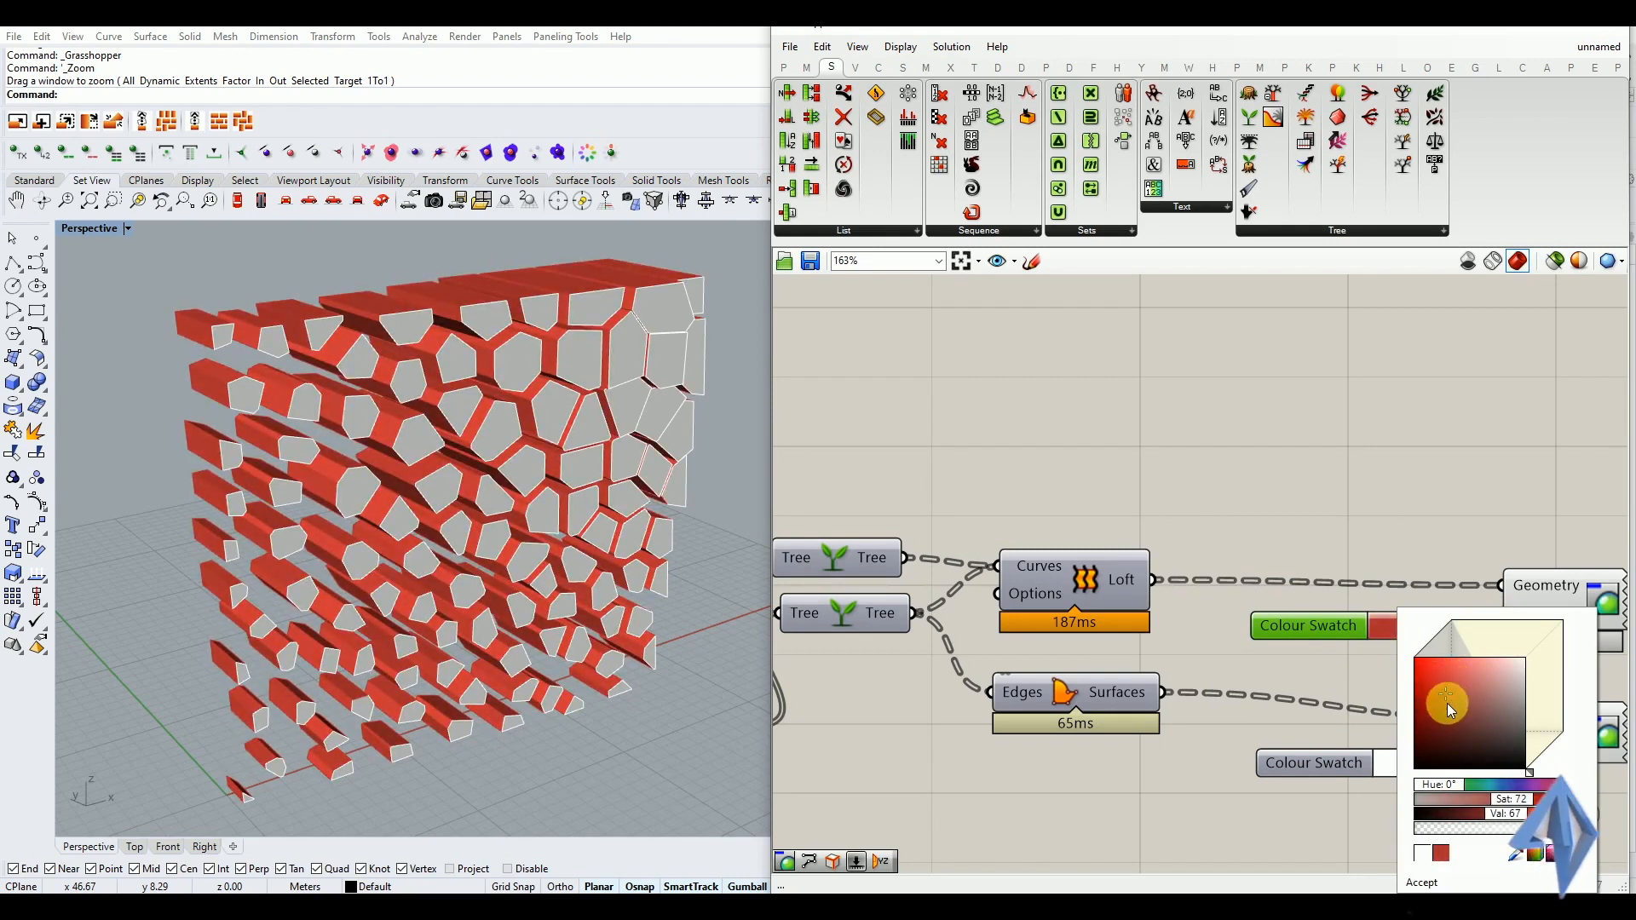
{"action": "left_click", "coordinate": [1370, 832]}
{"action": "right_click_drag", "start_coordinate": [426, 577], "coordinate": [555, 532]}
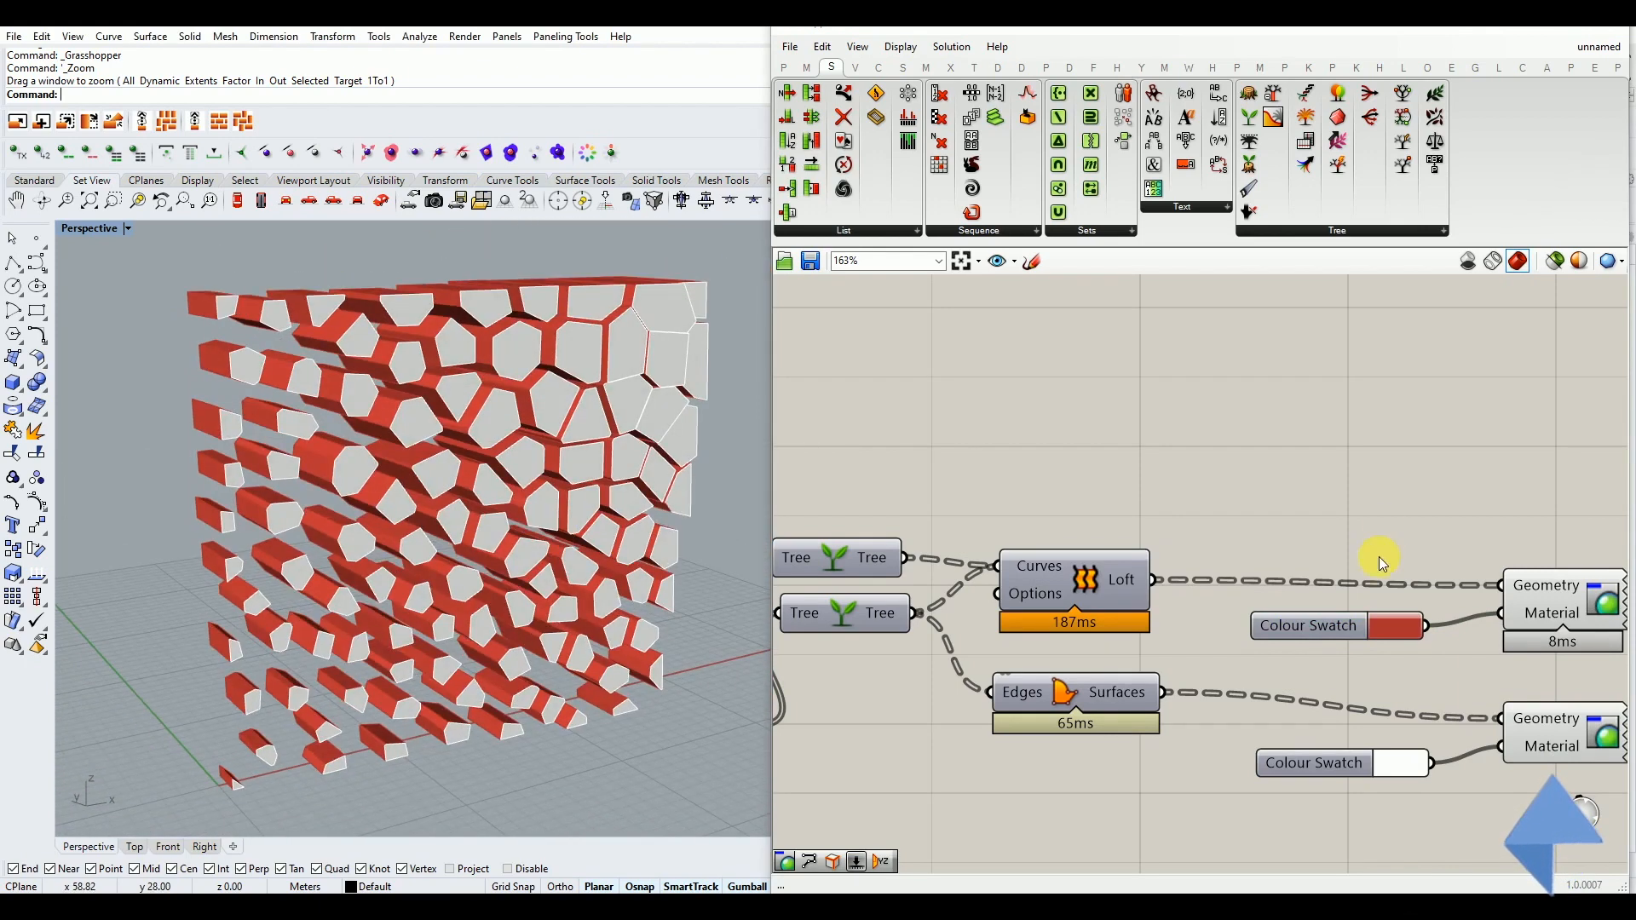
Set the slider feeding the target domain's end to 0.125
{"action": "scroll", "coordinate": [1273, 615], "scroll_direction": "down", "scroll_amount": 3}
{"action": "right_click_drag", "start_coordinate": [1165, 621], "coordinate": [1122, 650]}
{"action": "scroll", "coordinate": [1071, 665], "scroll_direction": "up", "scroll_amount": 3}
{"action": "scroll", "coordinate": [1069, 664], "scroll_direction": "up", "scroll_amount": 2}
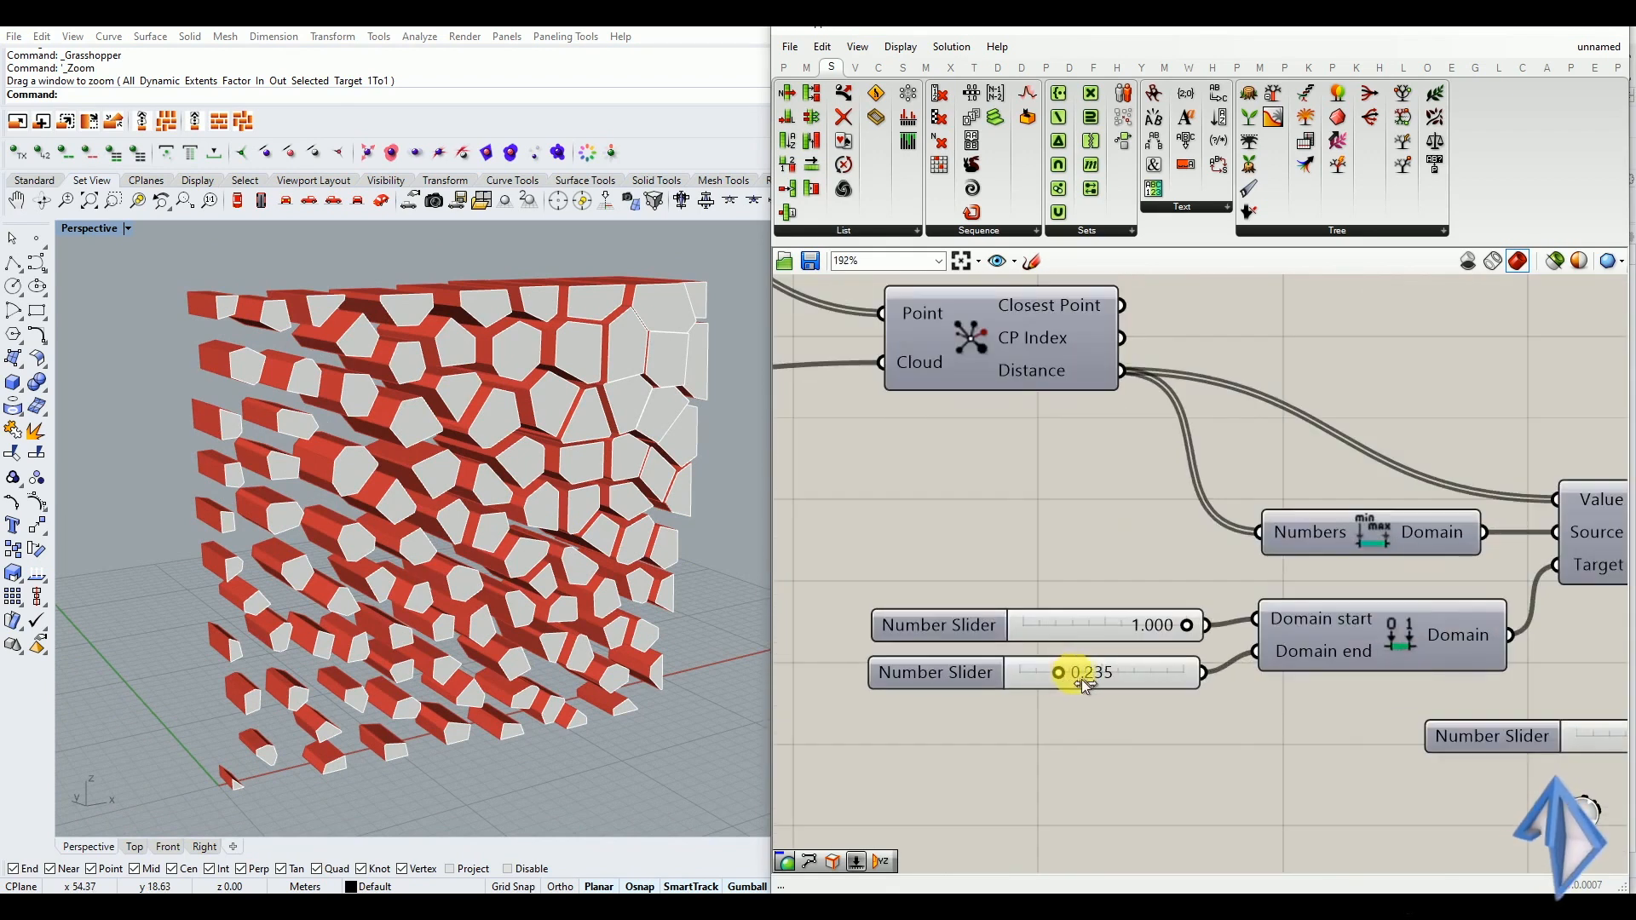
{"action": "left_click_drag", "start_coordinate": [1101, 678], "coordinate": [1048, 686]}
Lower the slider feeding the Multiplication component's B input to about 4.6 to shorten the extruded cells
{"action": "scroll", "coordinate": [985, 649], "scroll_direction": "down", "scroll_amount": 3}
{"action": "scroll", "coordinate": [1442, 717], "scroll_direction": "up", "scroll_amount": 3}
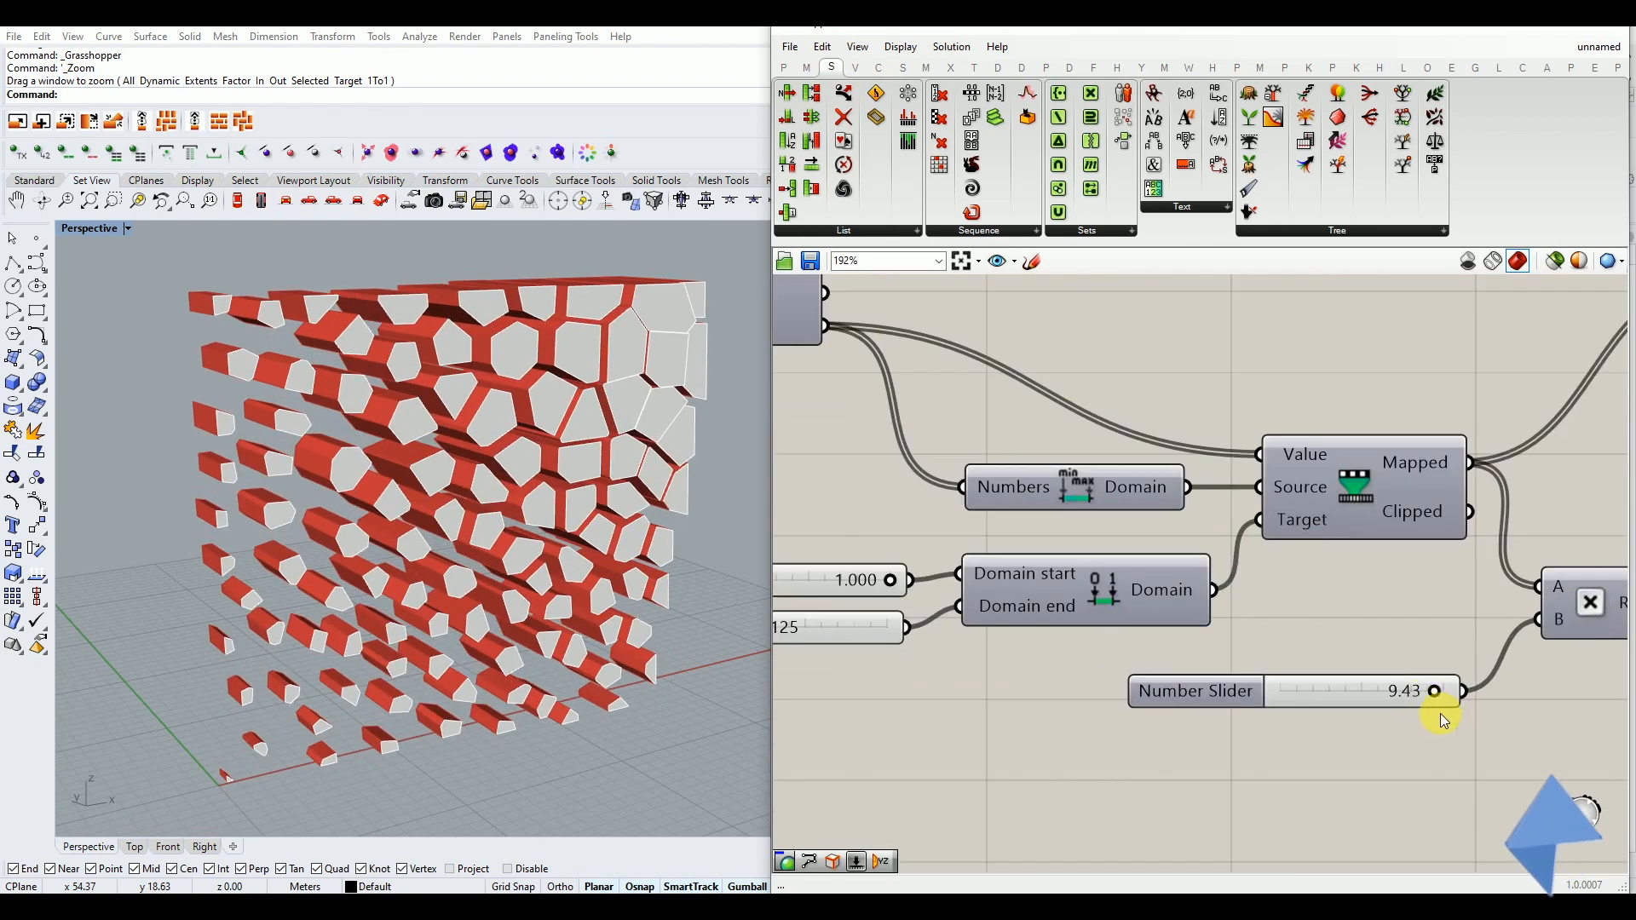
{"action": "left_click_drag", "start_coordinate": [1430, 699], "coordinate": [1358, 705]}
{"action": "scroll", "coordinate": [1361, 706], "scroll_direction": "down", "scroll_amount": 3}
{"action": "scroll", "coordinate": [1034, 661], "scroll_direction": "down", "scroll_amount": 4}
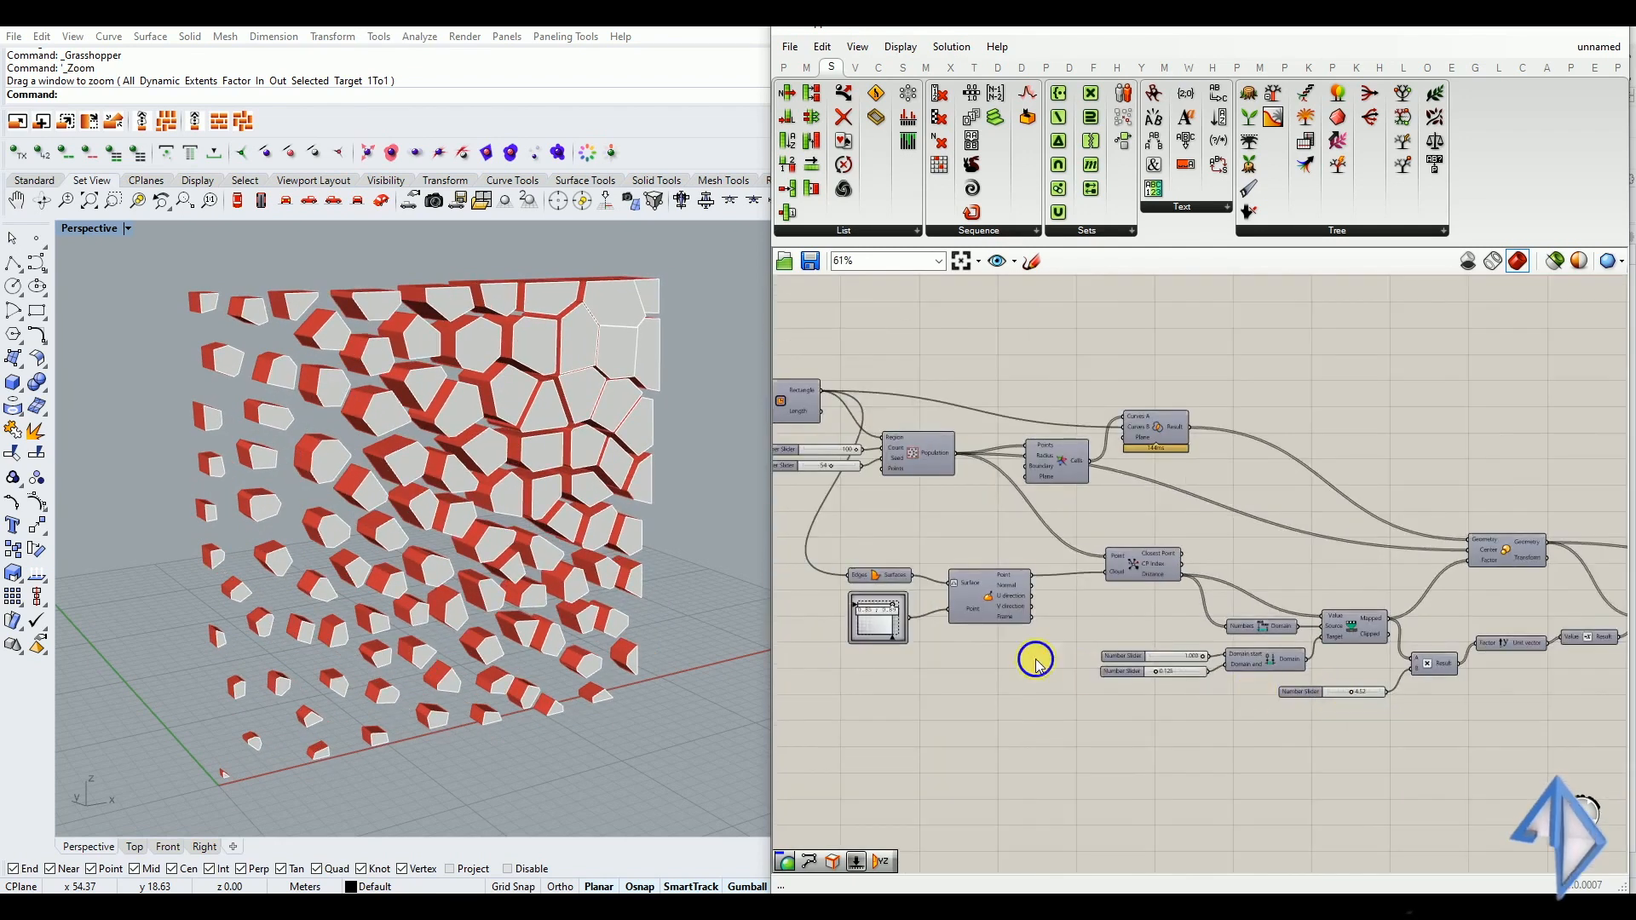
Set the slider feeding the target domain's start to 0.830
{"action": "right_click_drag", "start_coordinate": [1171, 591], "coordinate": [1127, 616]}
{"action": "right_click_drag", "start_coordinate": [1270, 652], "coordinate": [1183, 619]}
{"action": "scroll", "coordinate": [1187, 674], "scroll_direction": "up", "scroll_amount": 8}
{"action": "mouse_move", "coordinate": [1240, 668]}
{"action": "left_mouse_down"}
{"action": "mouse_move", "coordinate": [1186, 664]}
{"action": "mouse_move", "coordinate": [1241, 662]}
{"action": "left_mouse_up"}
{"action": "scroll", "coordinate": [1122, 635], "scroll_direction": "down", "scroll_amount": 7}
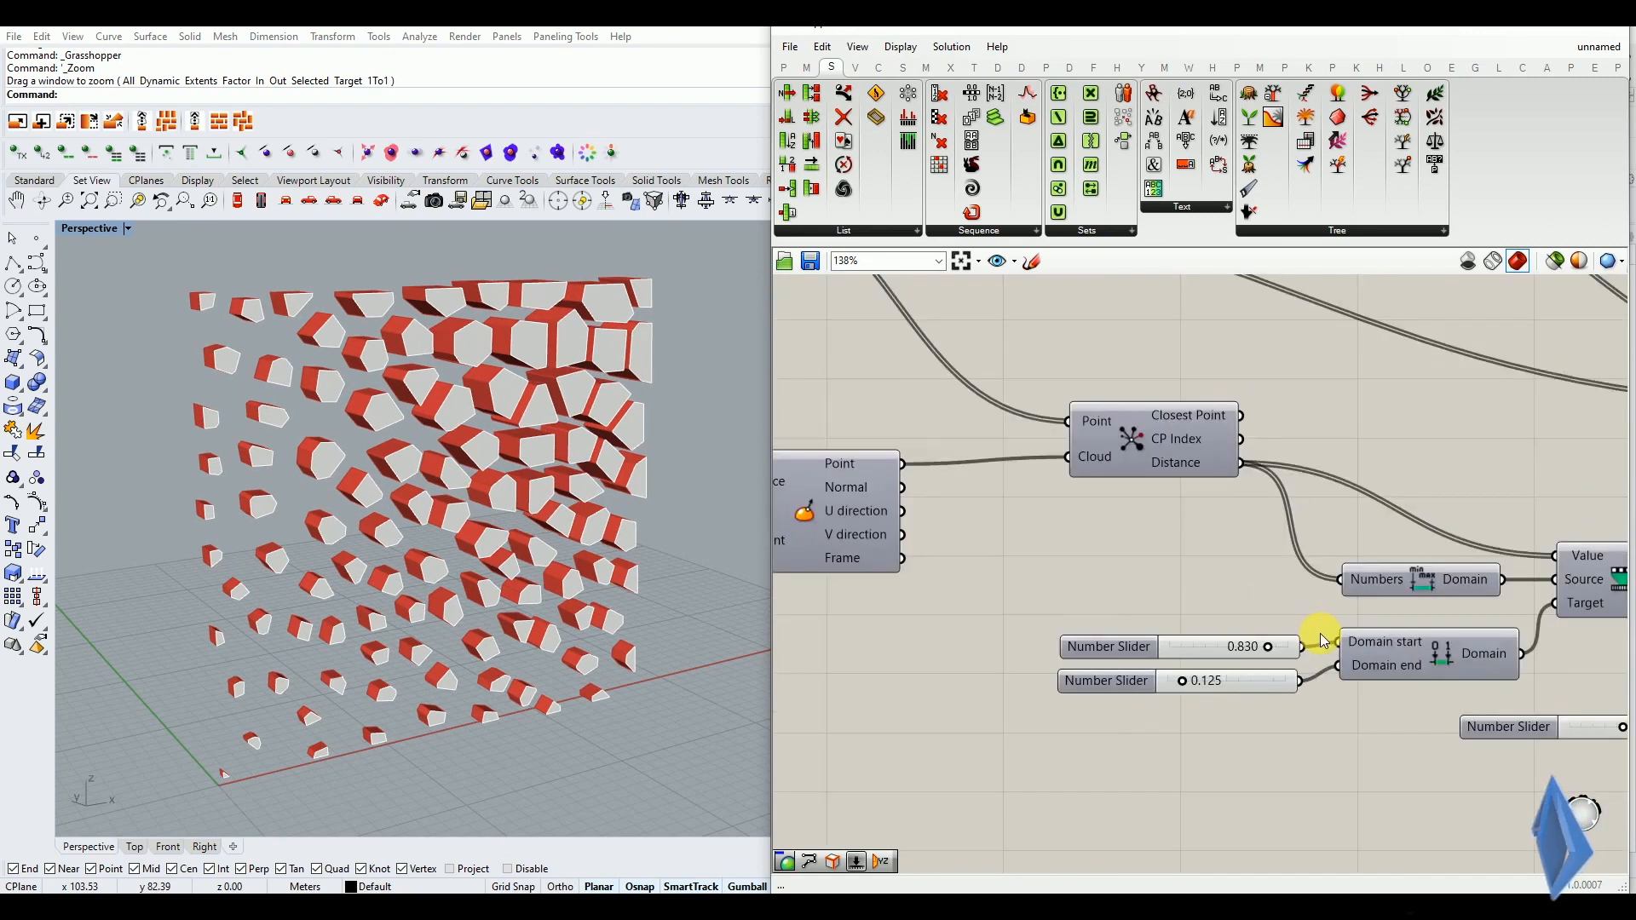
Raise the maximum of the population Count slider to 500 and increase the number of cell points above 100
{"action": "scroll", "coordinate": [1121, 618], "scroll_direction": "up", "scroll_amount": 3}
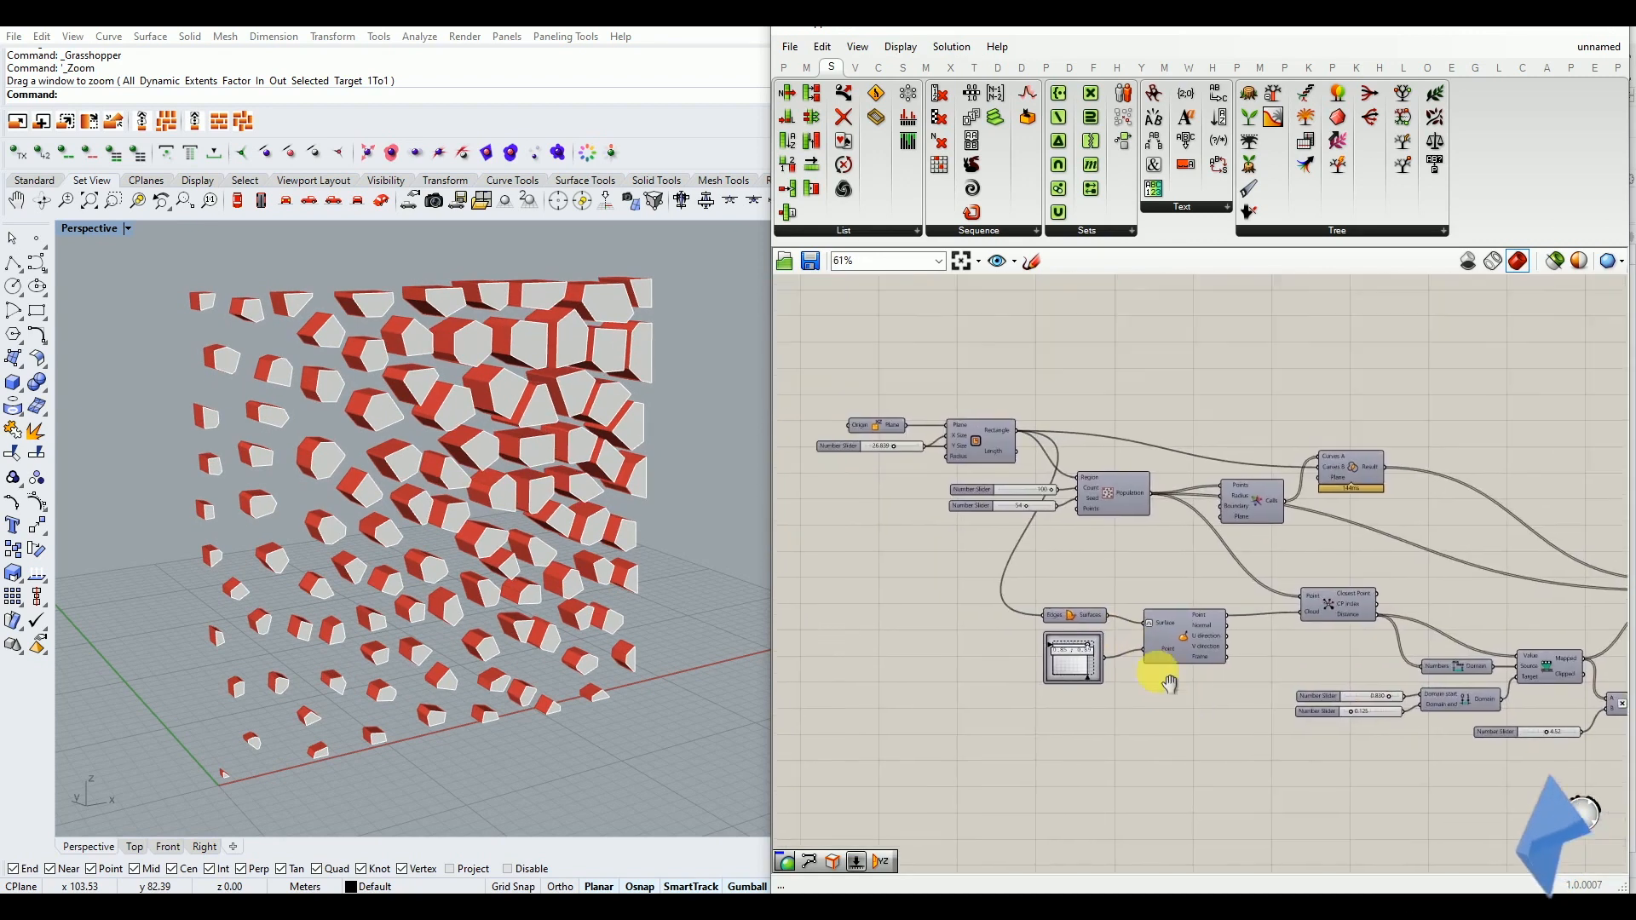
{"action": "scroll", "coordinate": [1056, 507], "scroll_direction": "up", "scroll_amount": 5}
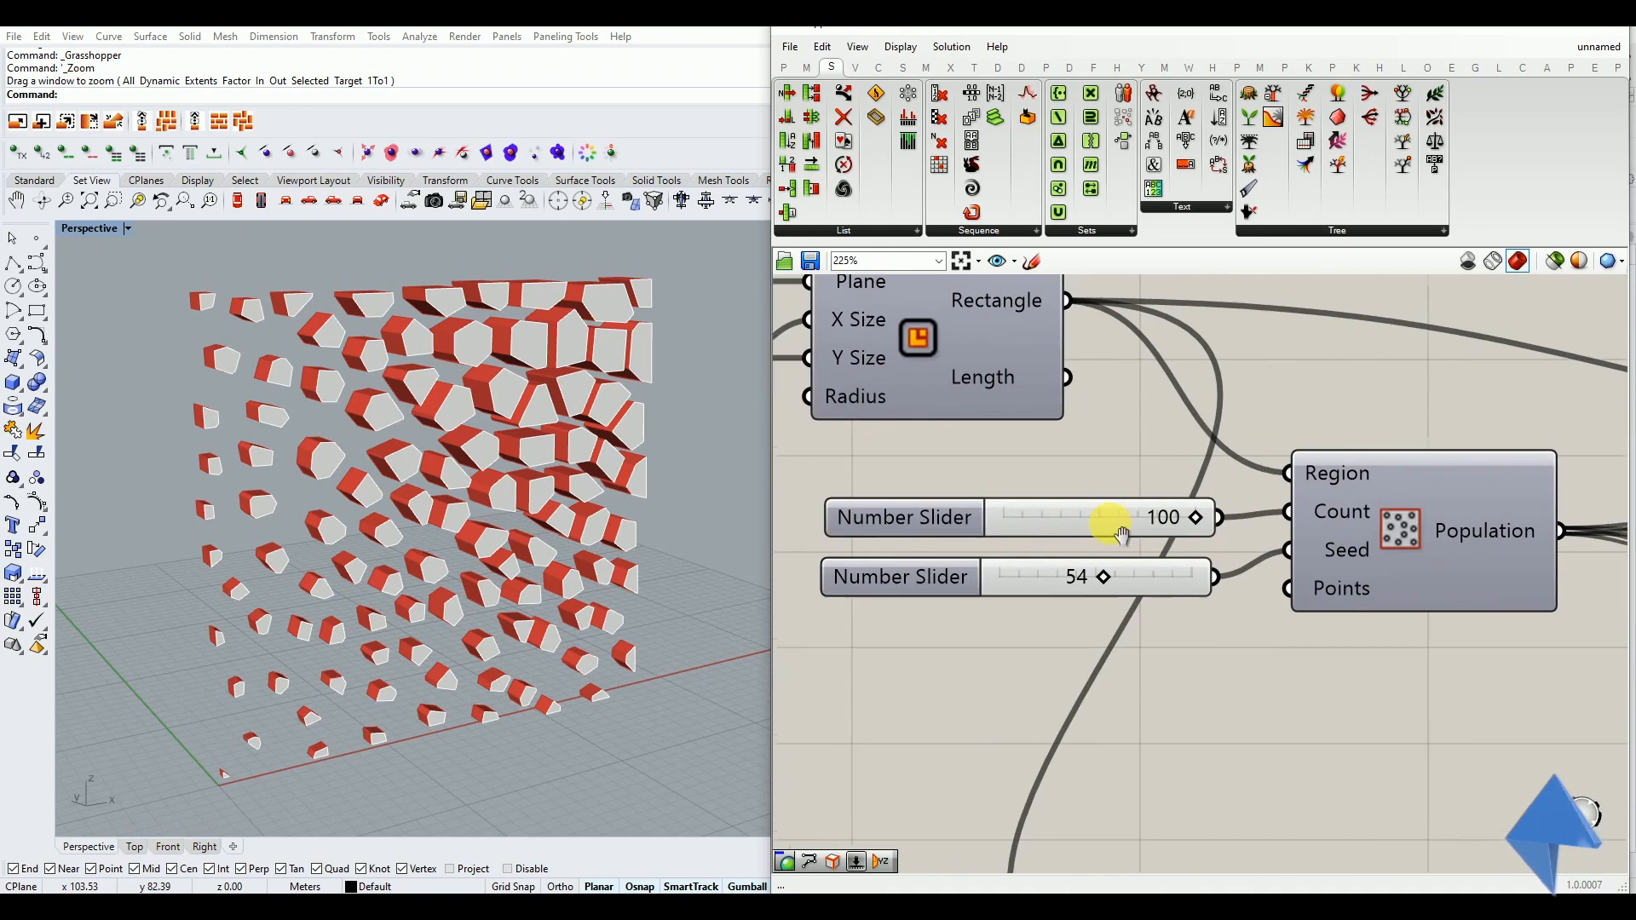
{"action": "double_click", "coordinate": [920, 521]}
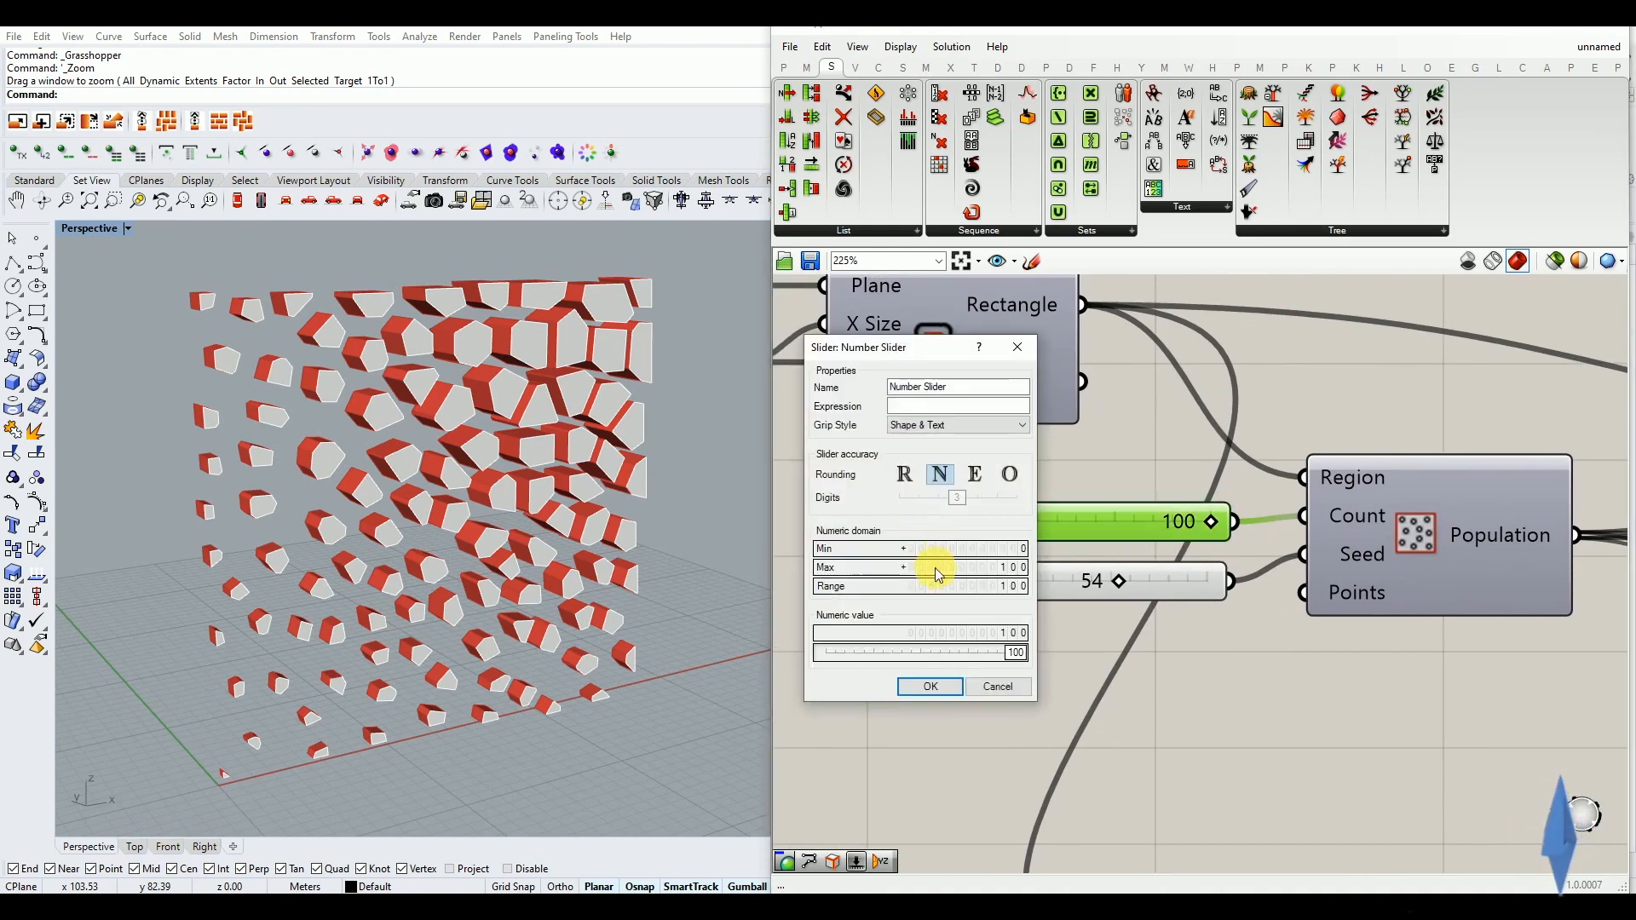
{"action": "double_click", "coordinate": [941, 574]}
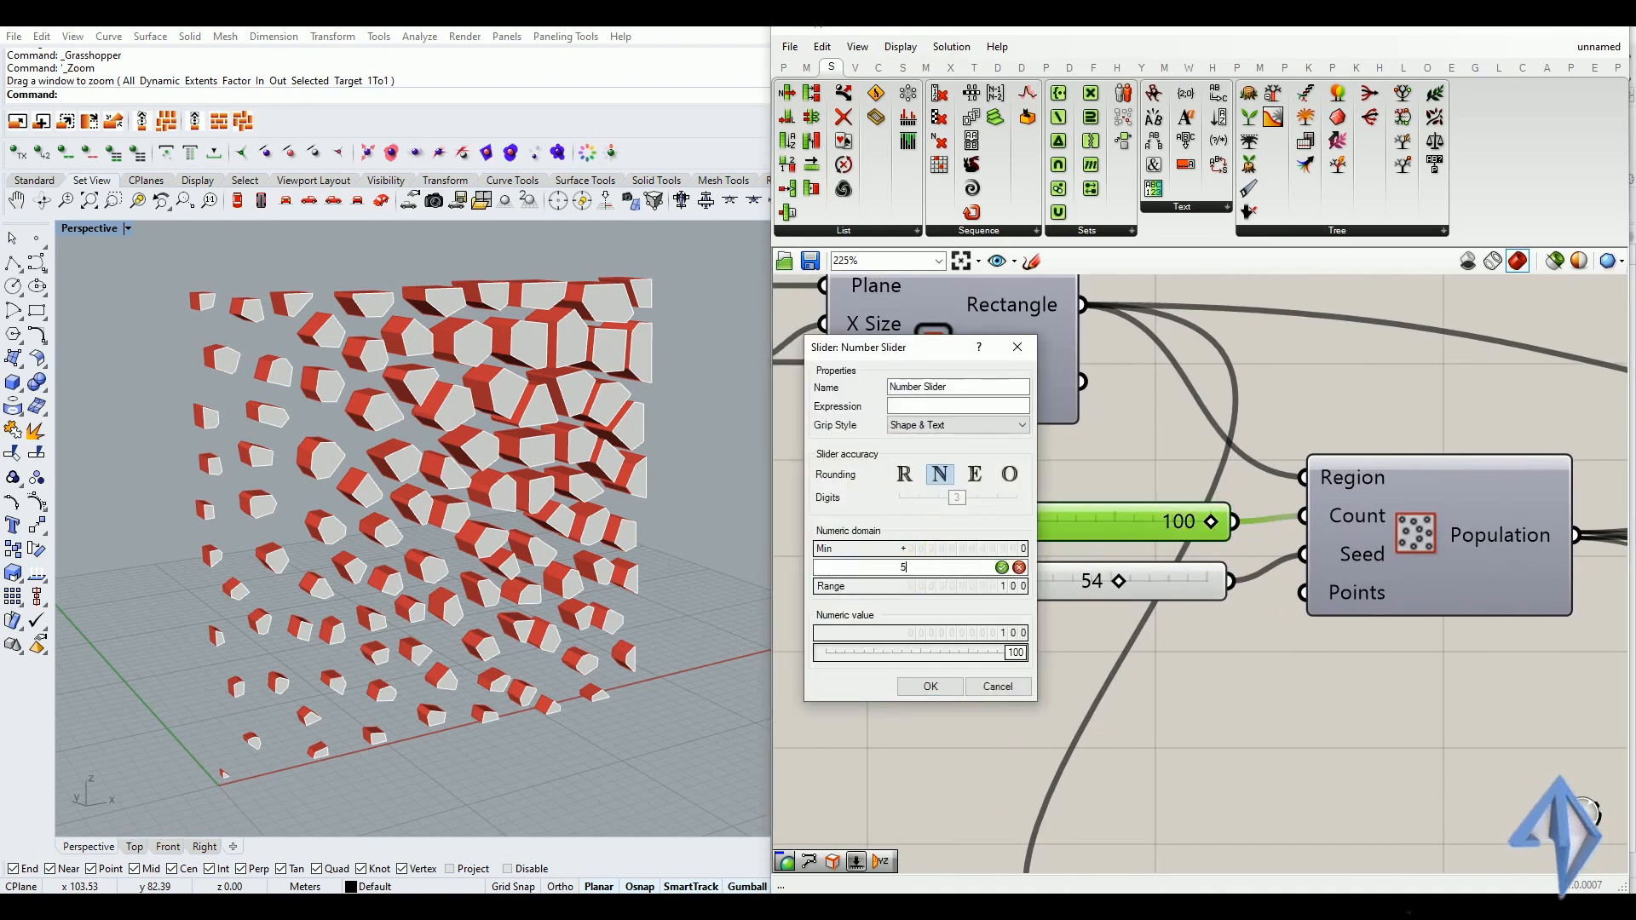
{"action": "left_click", "coordinate": [1002, 567]}
{"action": "left_click", "coordinate": [944, 685]}
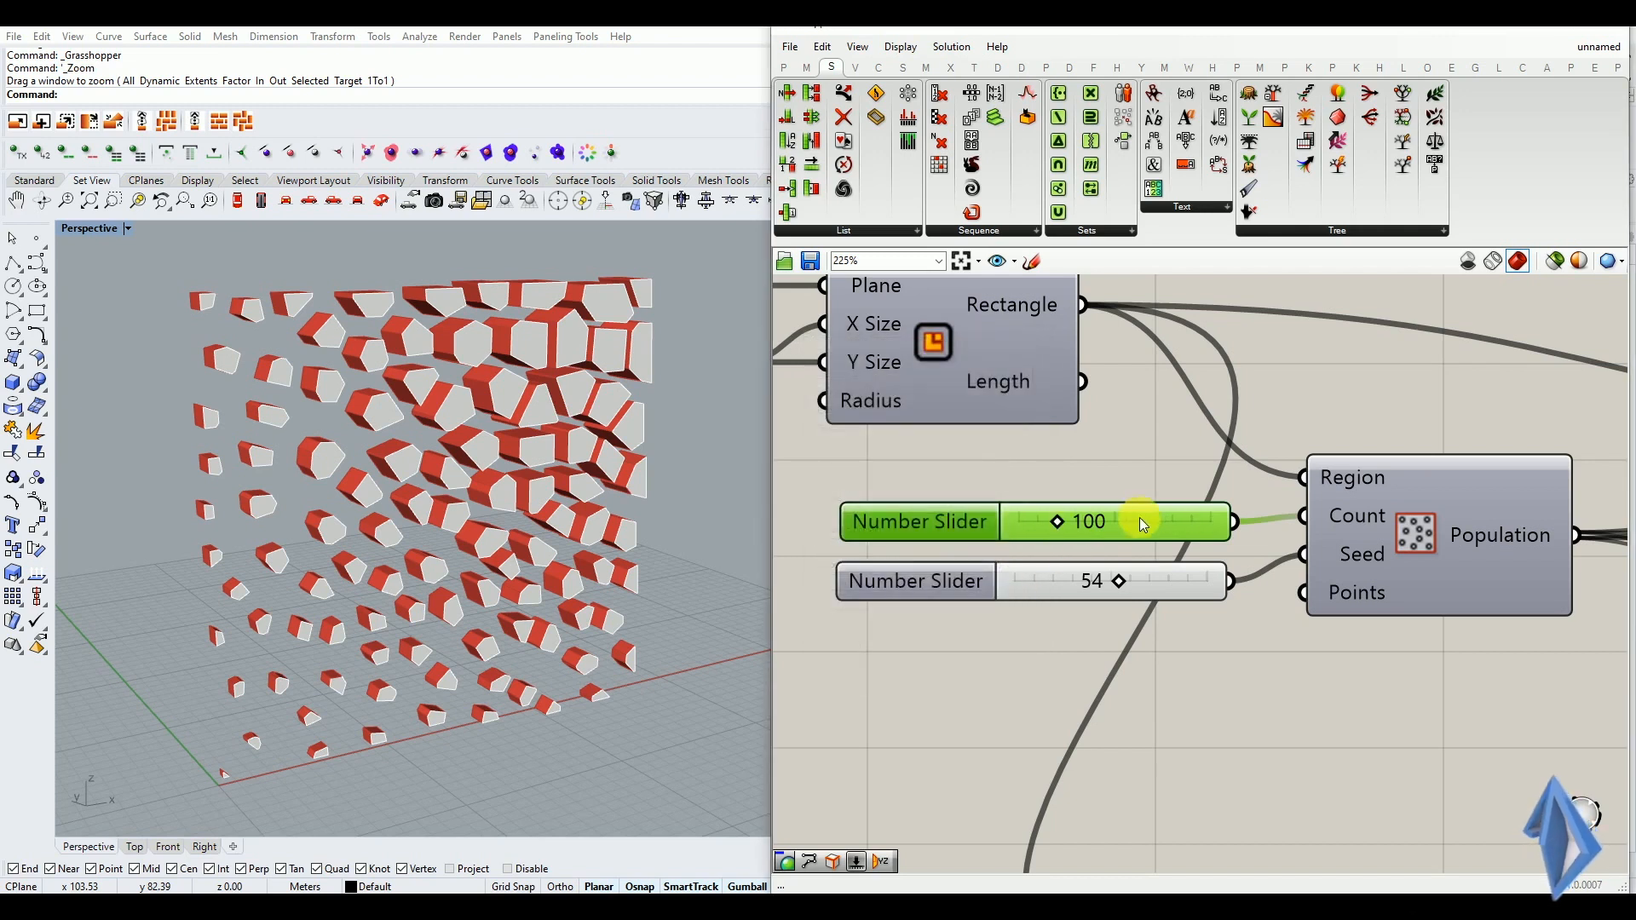
{"action": "left_click_drag", "start_coordinate": [1060, 522], "coordinate": [1076, 559]}
Examine the coloured Voronoi panel in the perspective viewport from several angles and distances
{"action": "mouse_move", "coordinate": [594, 483]}
{"action": "right_mouse_down"}
{"action": "mouse_move", "coordinate": [621, 511]}
{"action": "mouse_move", "coordinate": [595, 585]}
{"action": "mouse_move", "coordinate": [452, 512]}
{"action": "mouse_move", "coordinate": [582, 491]}
{"action": "mouse_move", "coordinate": [585, 476]}
{"action": "right_mouse_up"}
{"action": "scroll", "coordinate": [933, 571], "scroll_direction": "down", "scroll_amount": 4}
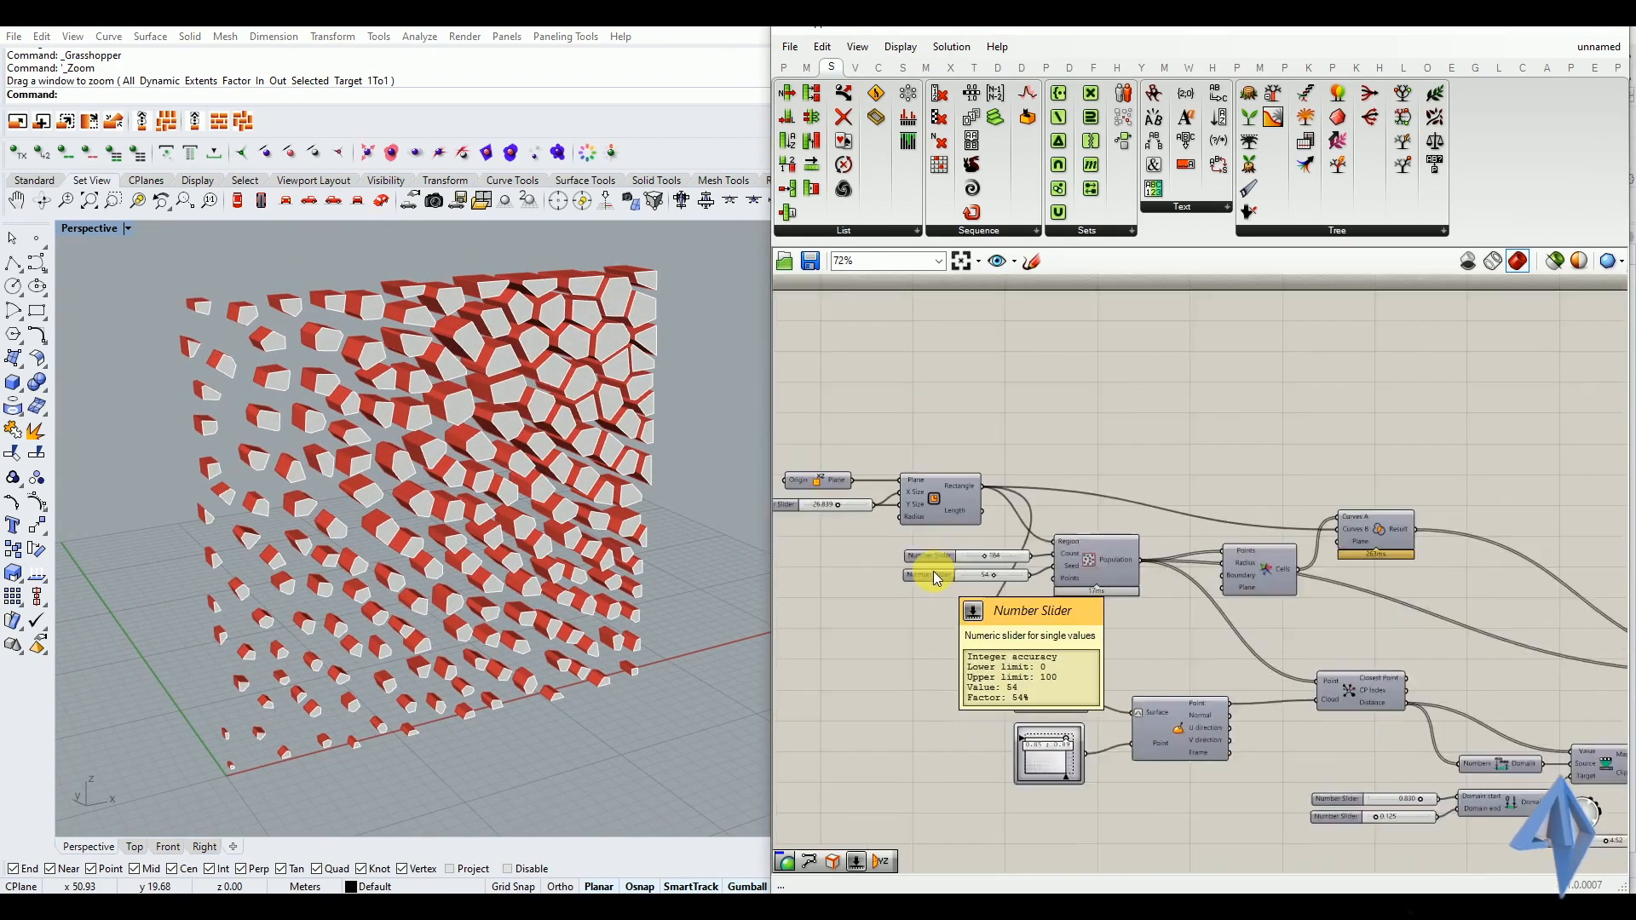
{"action": "scroll", "coordinate": [933, 571], "scroll_direction": "down", "scroll_amount": 3}
{"action": "right_click_drag", "start_coordinate": [619, 591], "coordinate": [593, 397]}
{"action": "scroll", "coordinate": [531, 556], "scroll_direction": "down", "scroll_amount": 2}
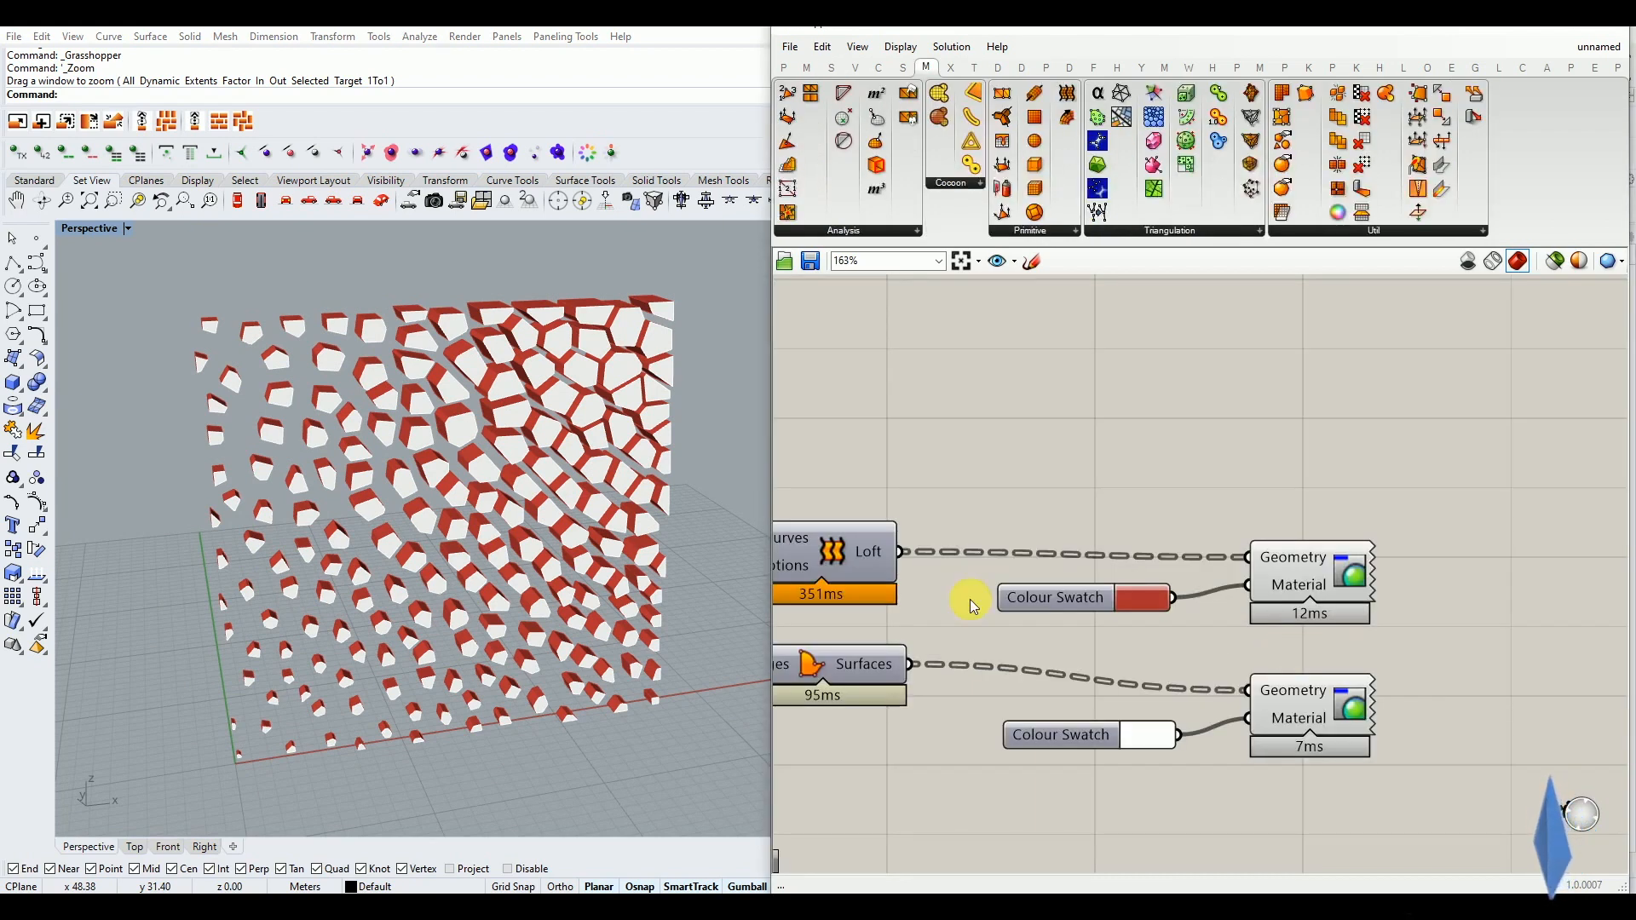
{"action": "right_click_drag", "start_coordinate": [345, 434], "coordinate": [386, 424]}
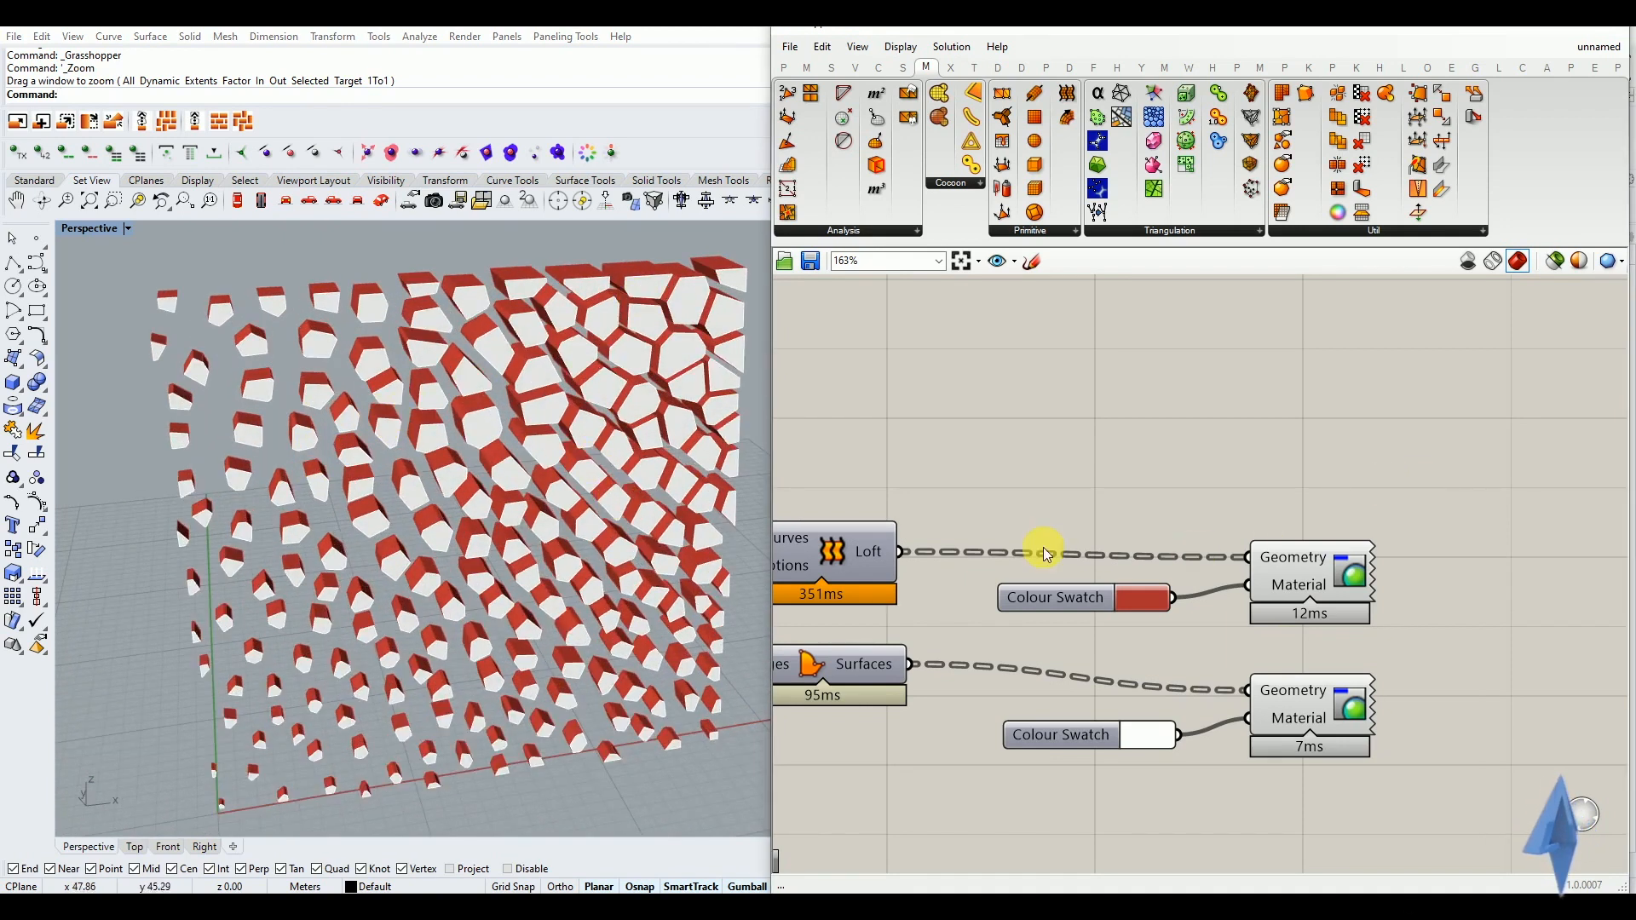
{"action": "scroll", "coordinate": [561, 356], "scroll_direction": "down", "scroll_amount": 5}
{"action": "left_click_drag", "start_coordinate": [561, 356], "coordinate": [264, 564]}
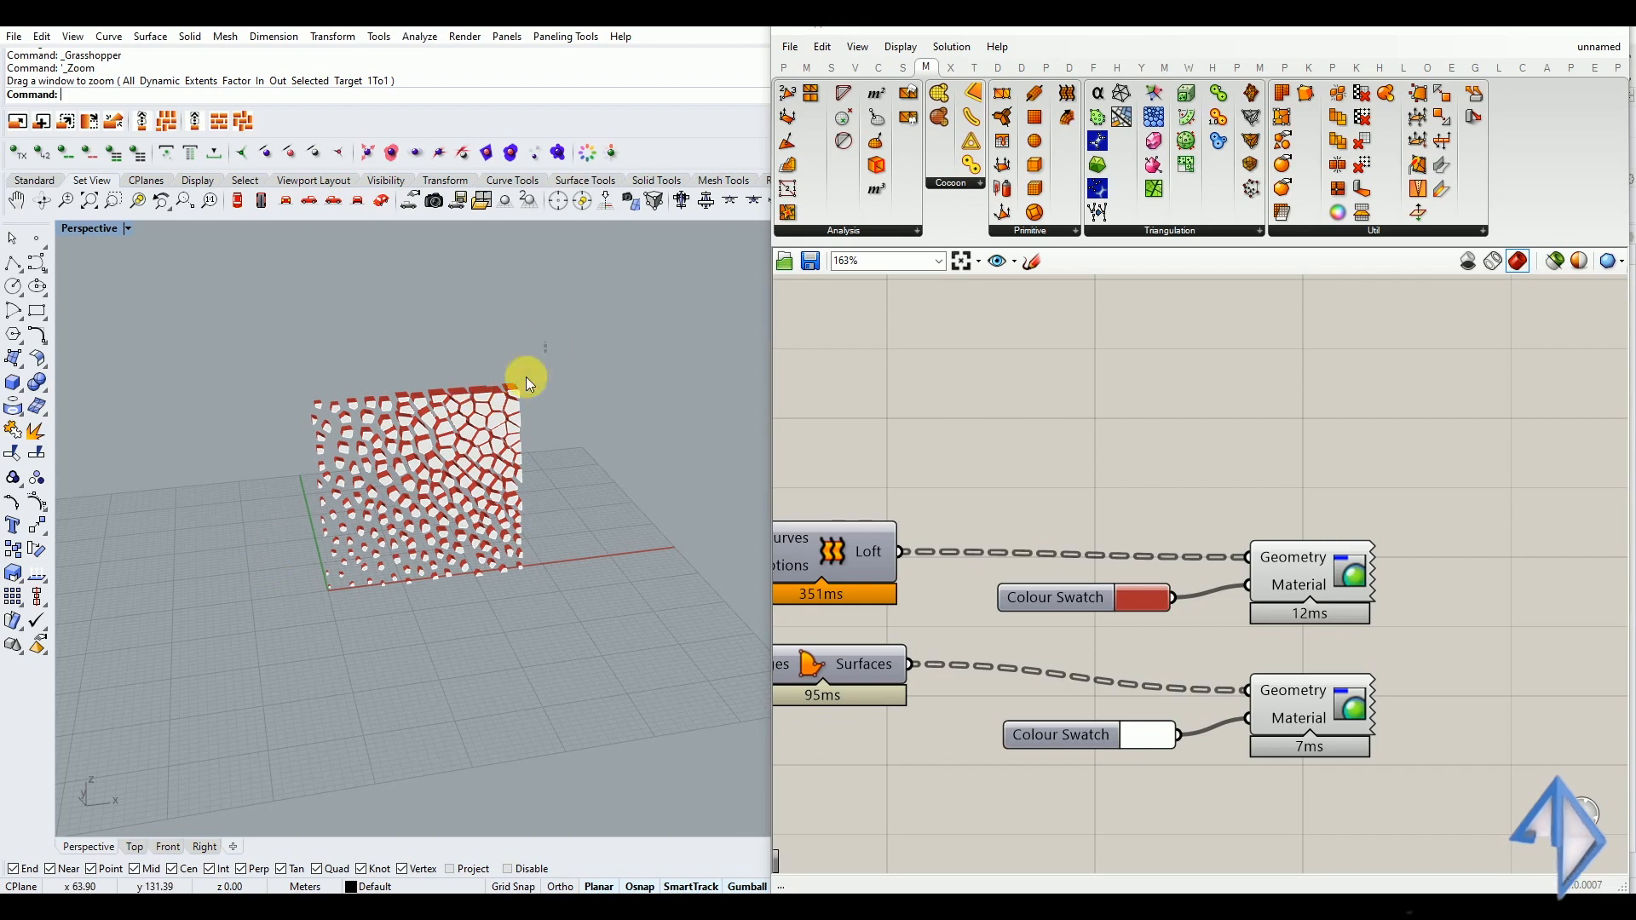
{"action": "mouse_move", "coordinate": [380, 500]}
{"action": "right_mouse_down"}
{"action": "mouse_move", "coordinate": [500, 485]}
{"action": "mouse_move", "coordinate": [402, 509]}
{"action": "right_mouse_up"}
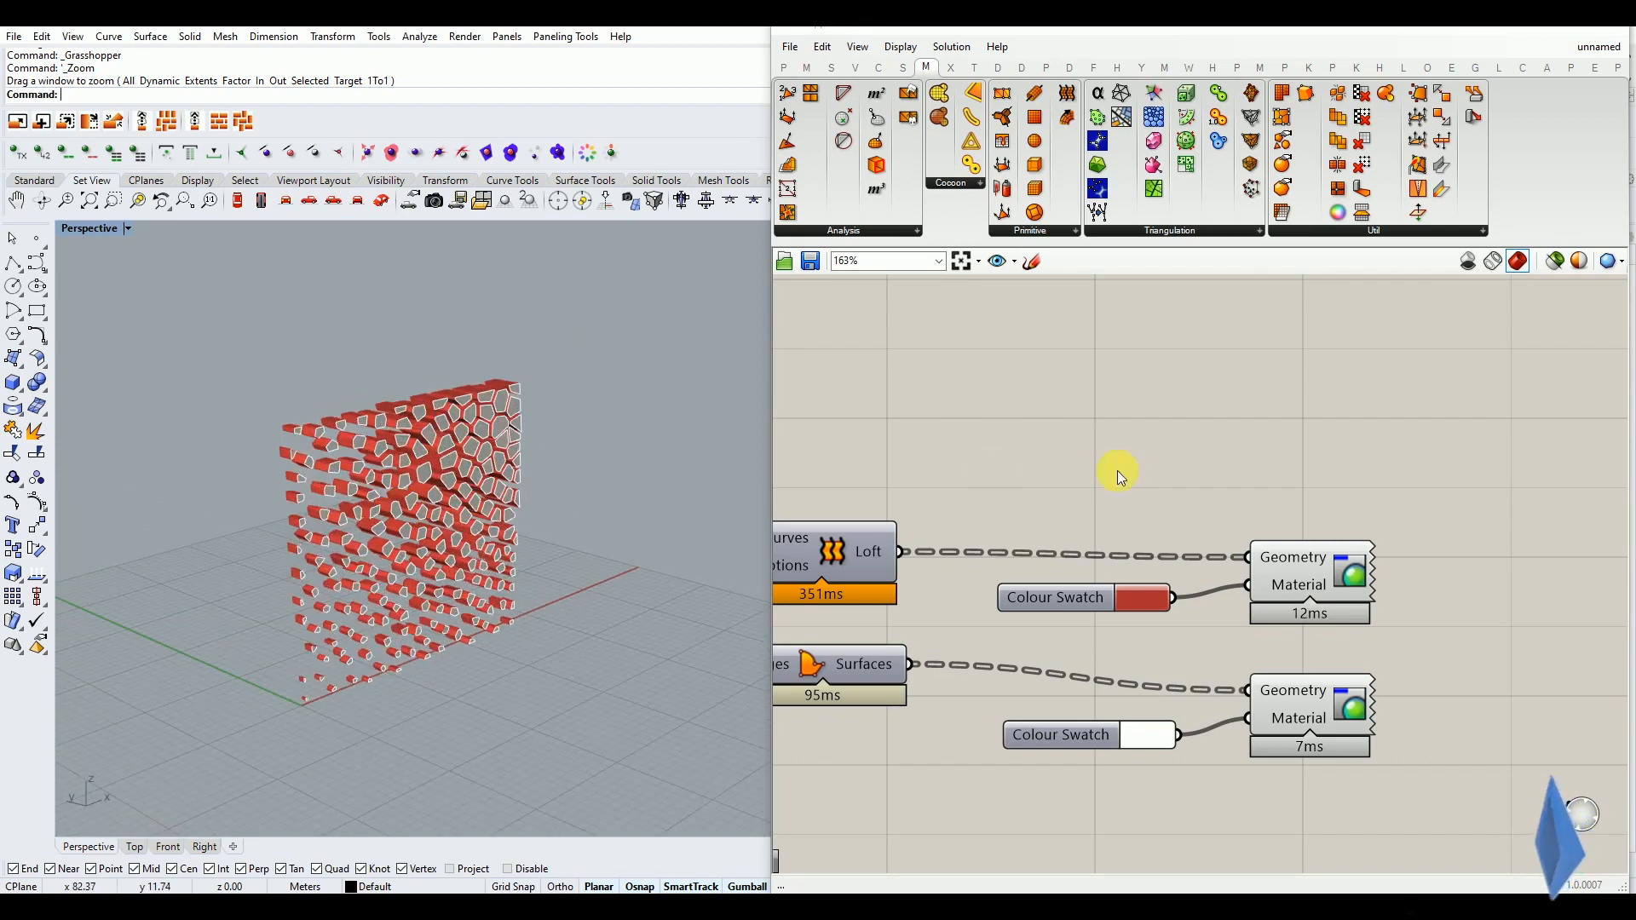
{"action": "right_click_drag", "start_coordinate": [1102, 584], "coordinate": [1159, 561]}
{"action": "right_click_drag", "start_coordinate": [700, 543], "coordinate": [617, 538]}
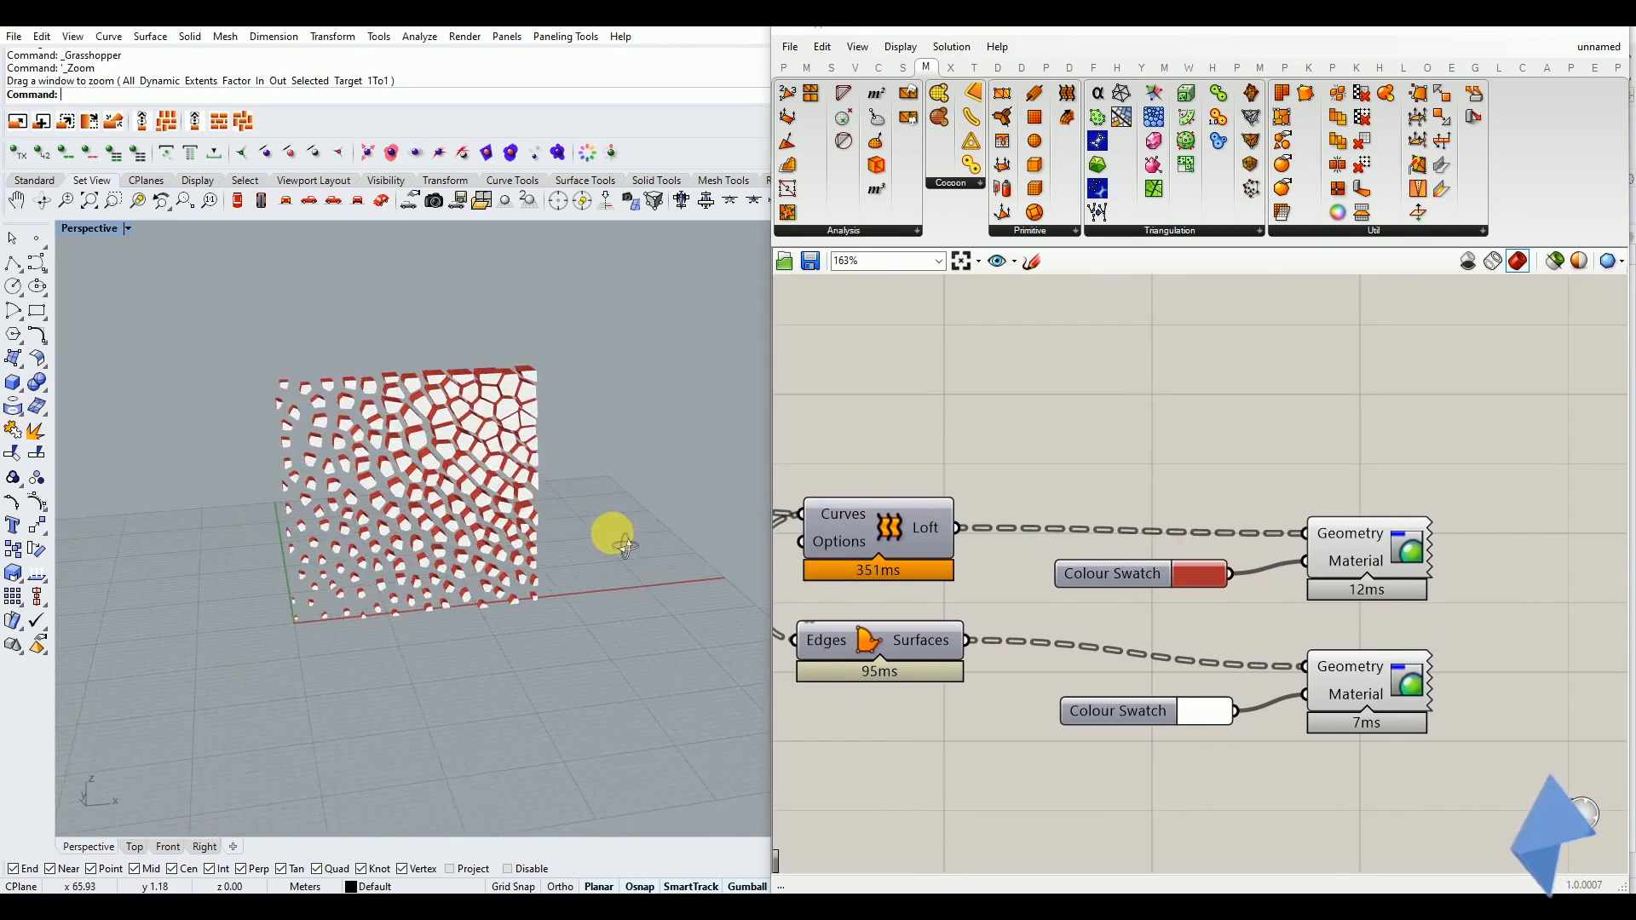
{"action": "scroll", "coordinate": [365, 467], "scroll_direction": "up", "scroll_amount": 4}
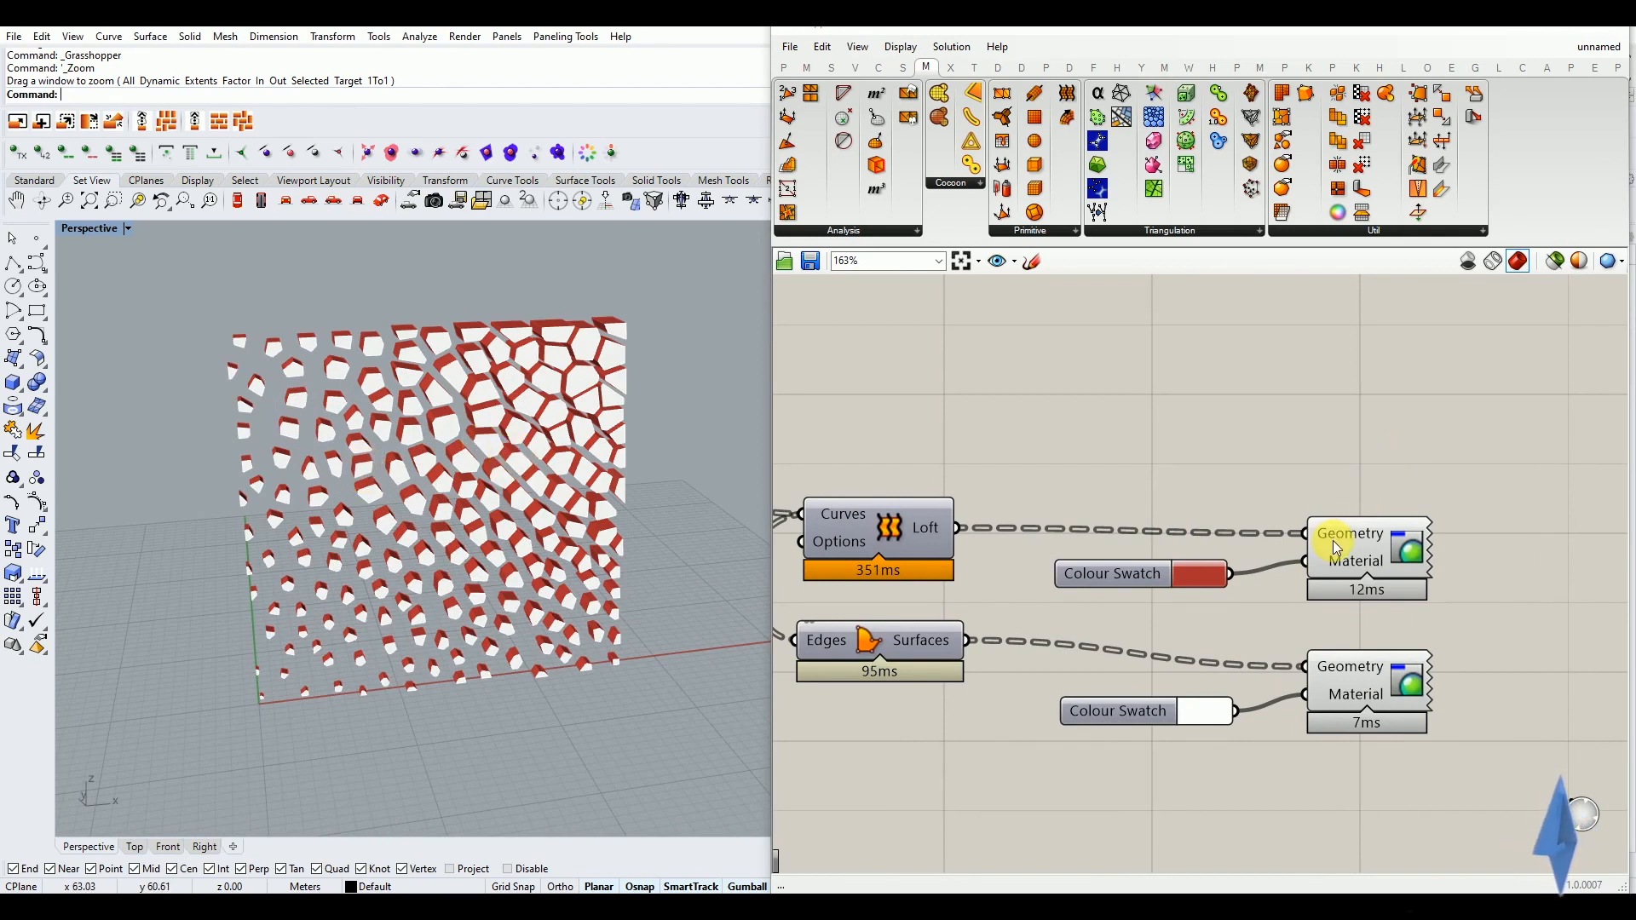
Bake the lofted walls from the red preview component's Geometry input as one group
{"action": "mouse_move", "coordinate": [1349, 540]}
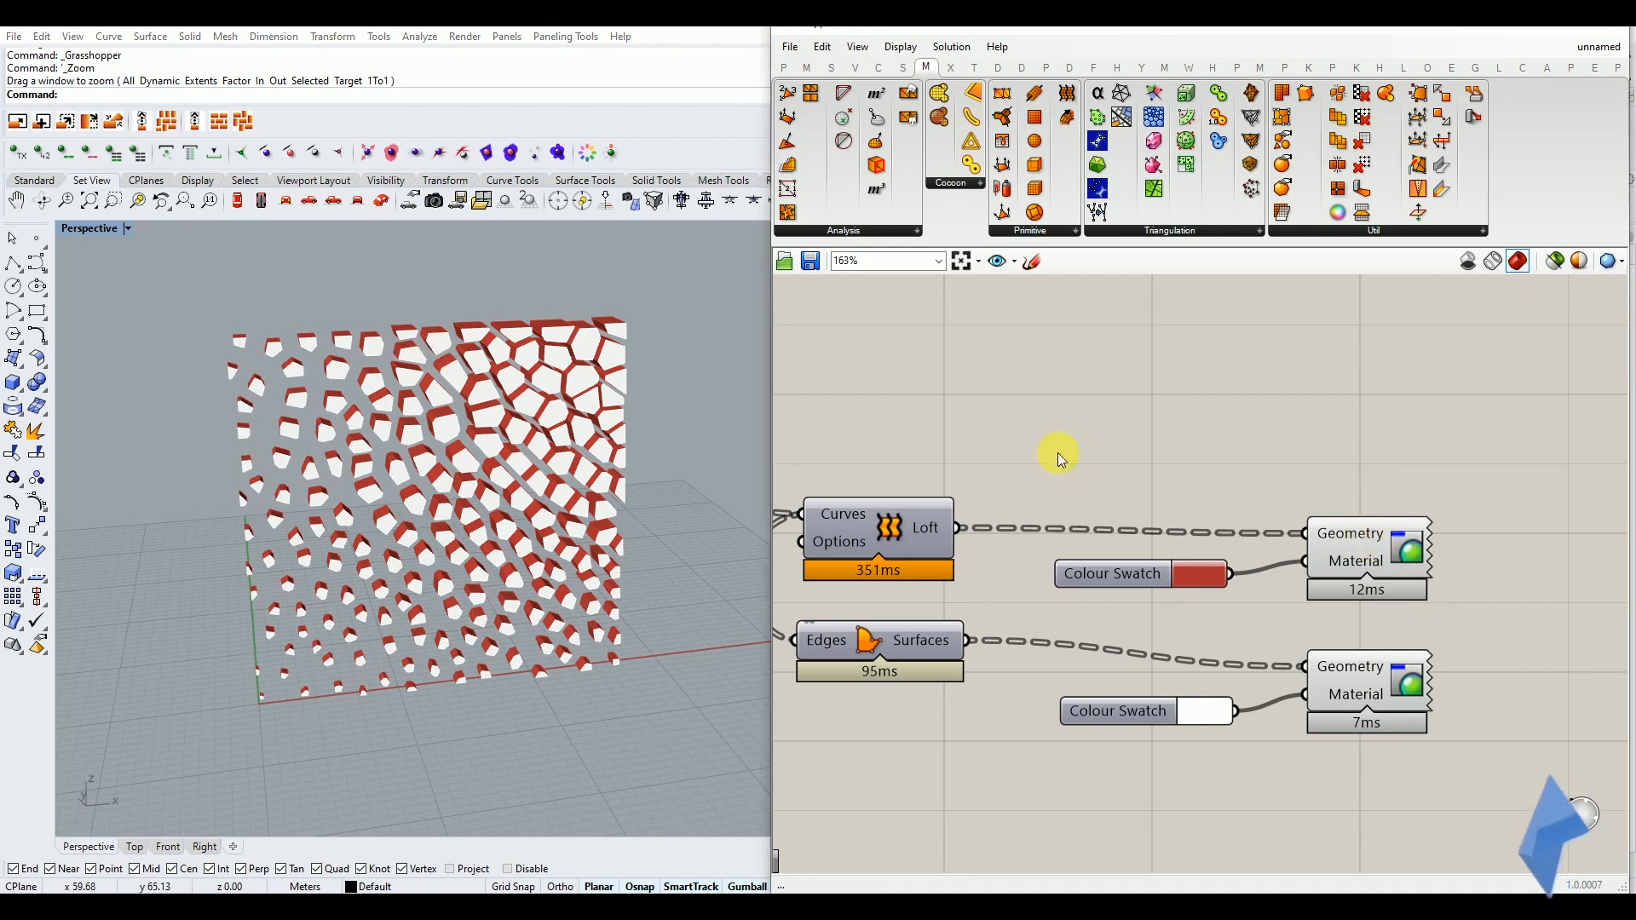
{"action": "right_click", "coordinate": [1339, 536]}
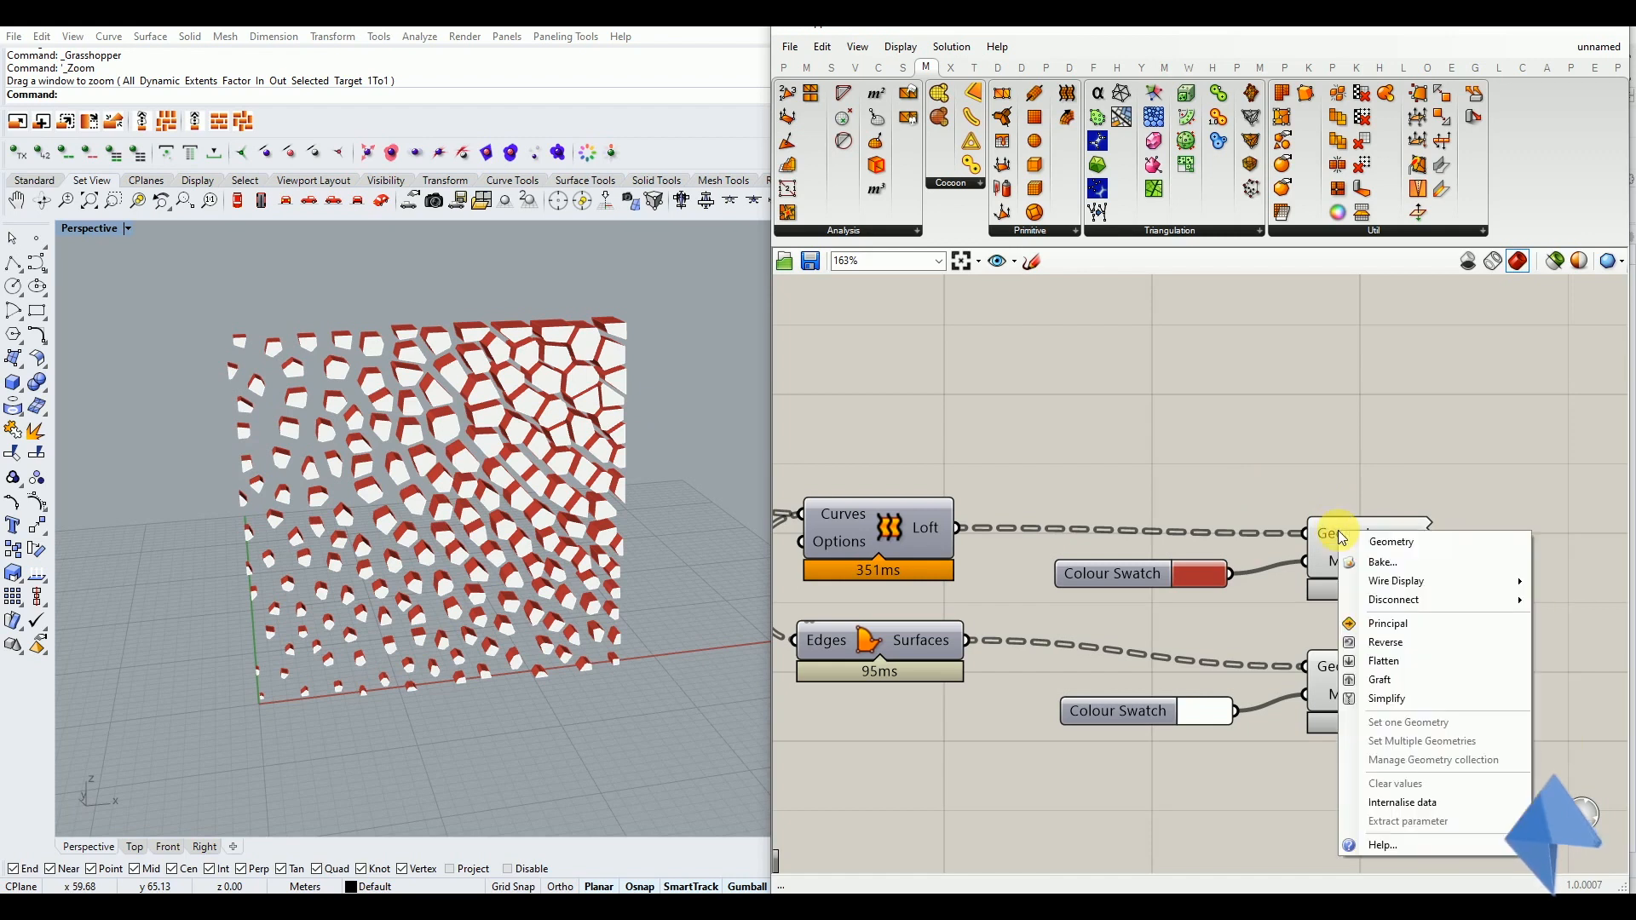
{"action": "left_click", "coordinate": [1386, 563]}
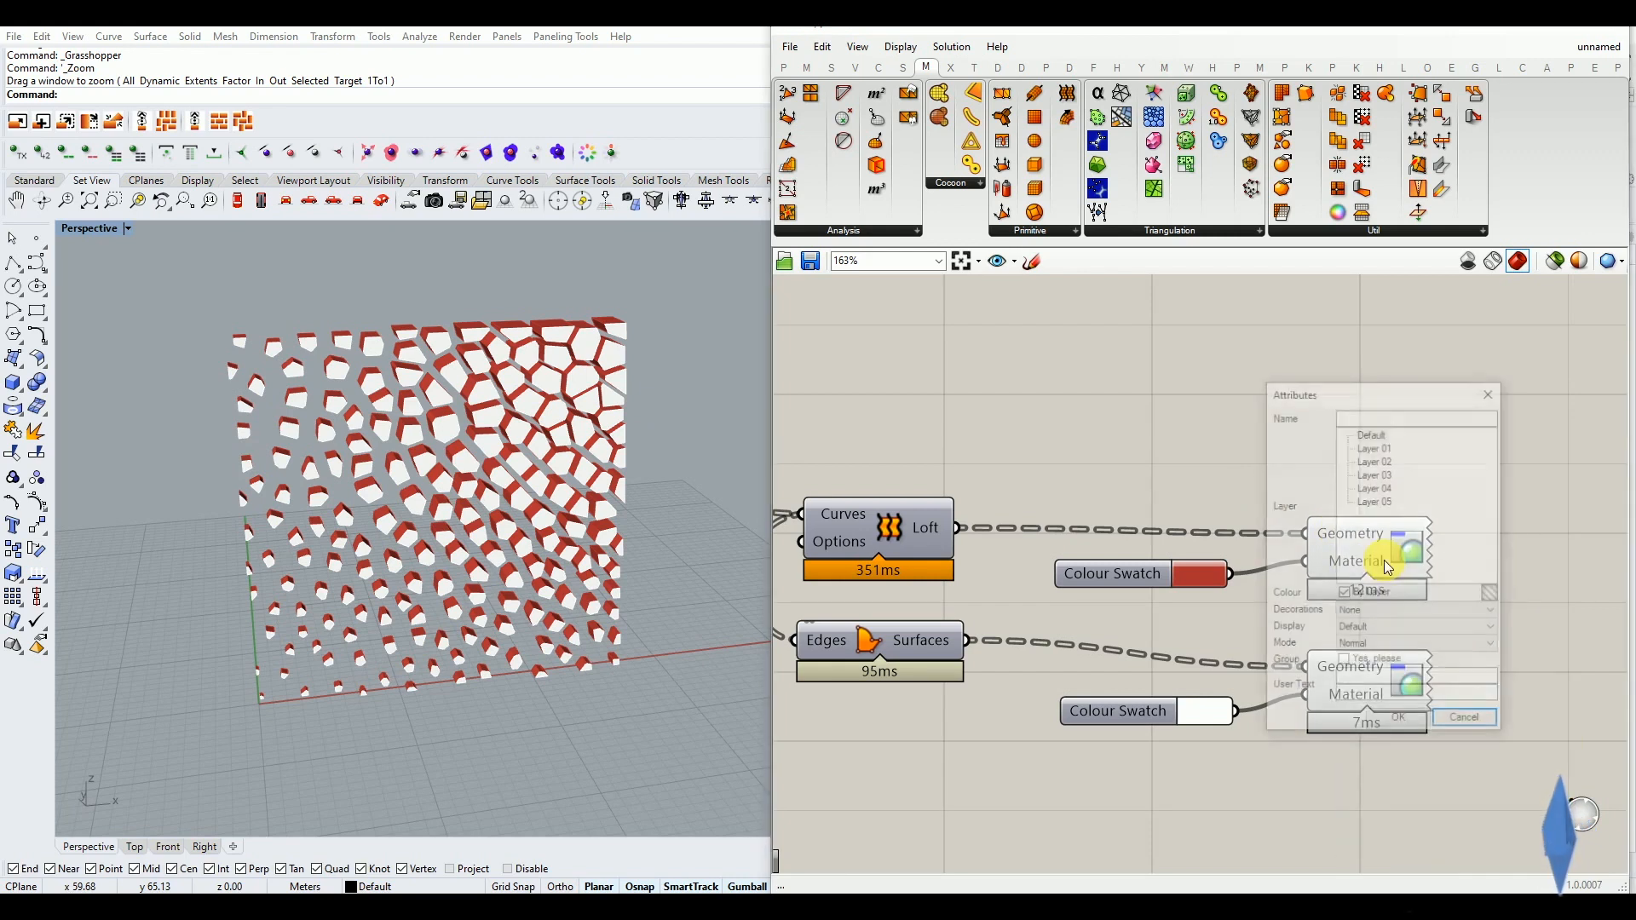
{"action": "left_click_drag", "start_coordinate": [1372, 400], "coordinate": [1157, 374]}
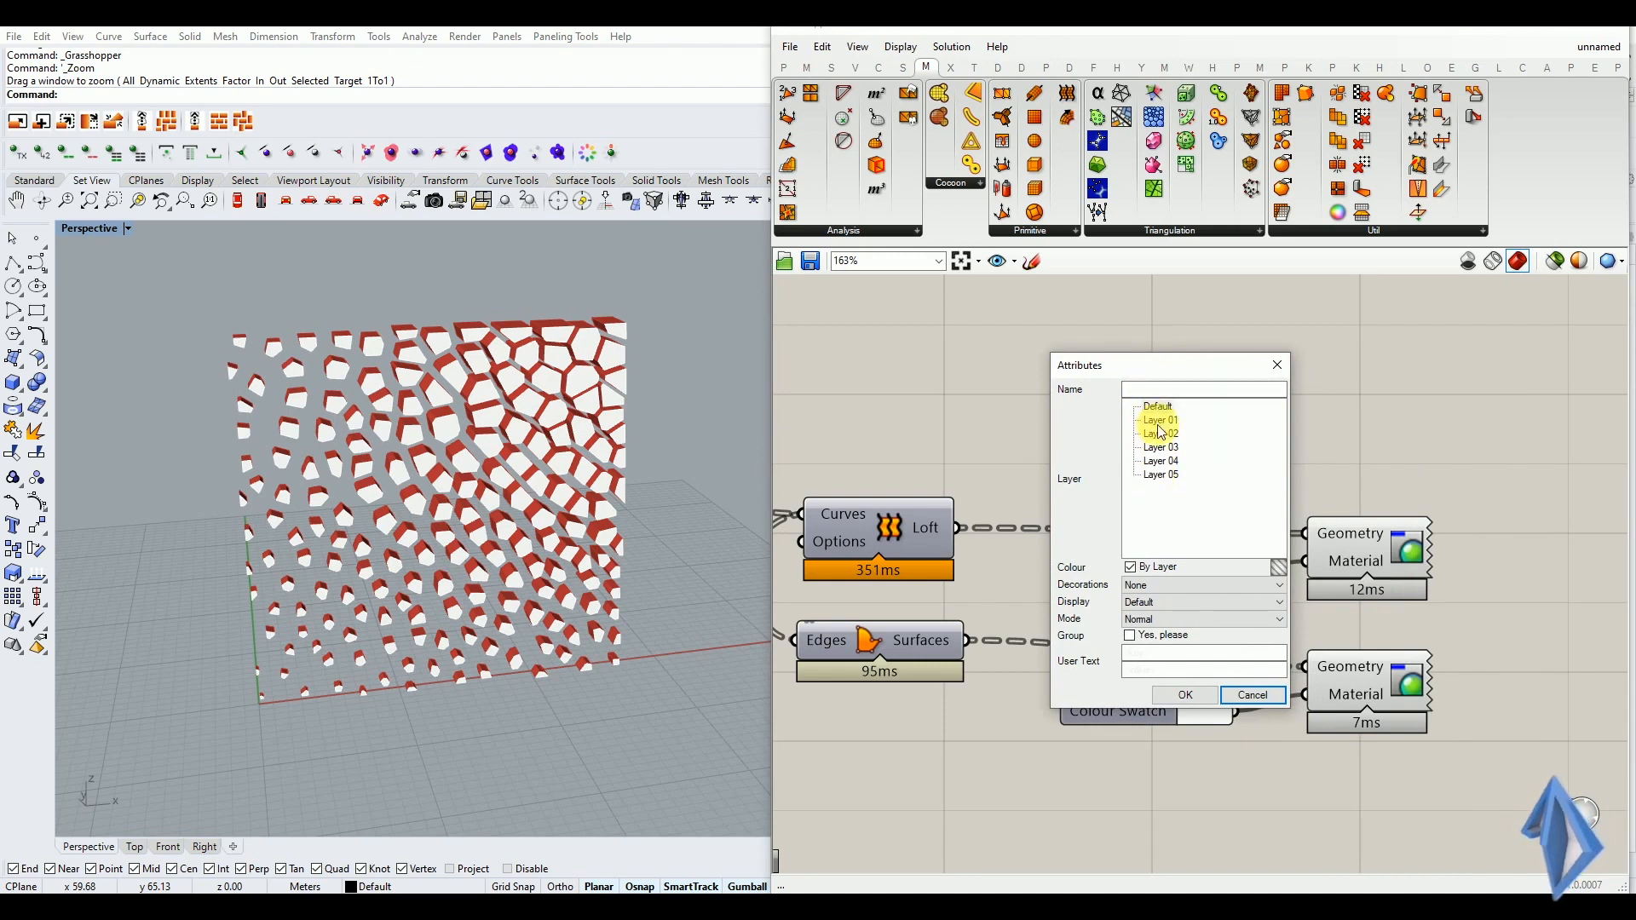
{"action": "left_click", "coordinate": [1132, 637]}
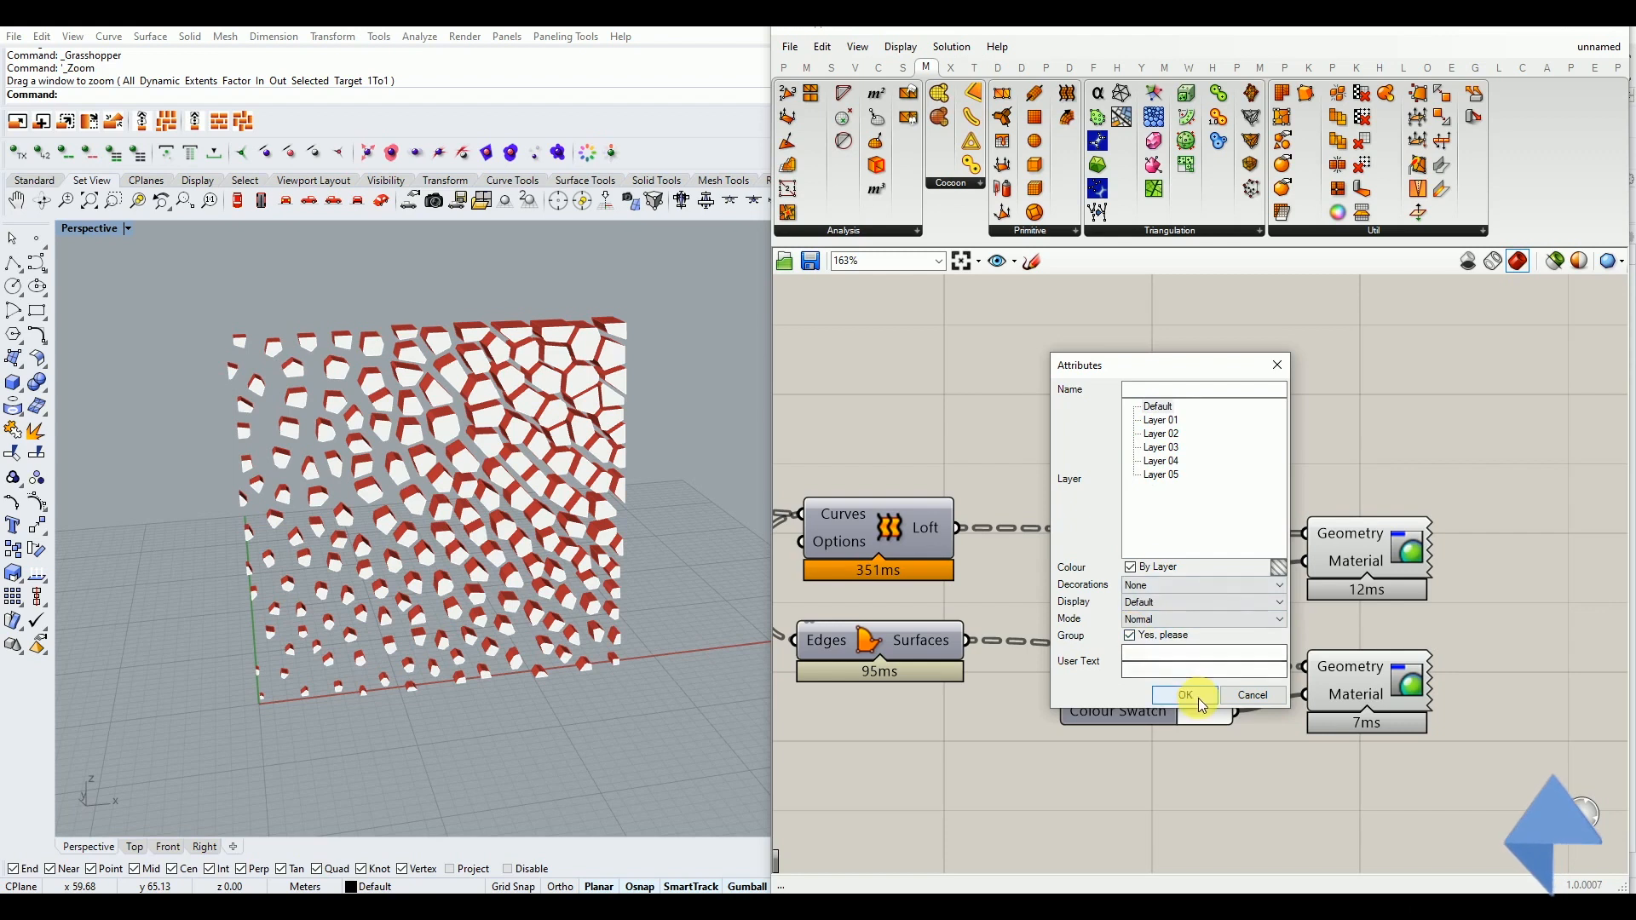
{"action": "left_click", "coordinate": [1199, 696]}
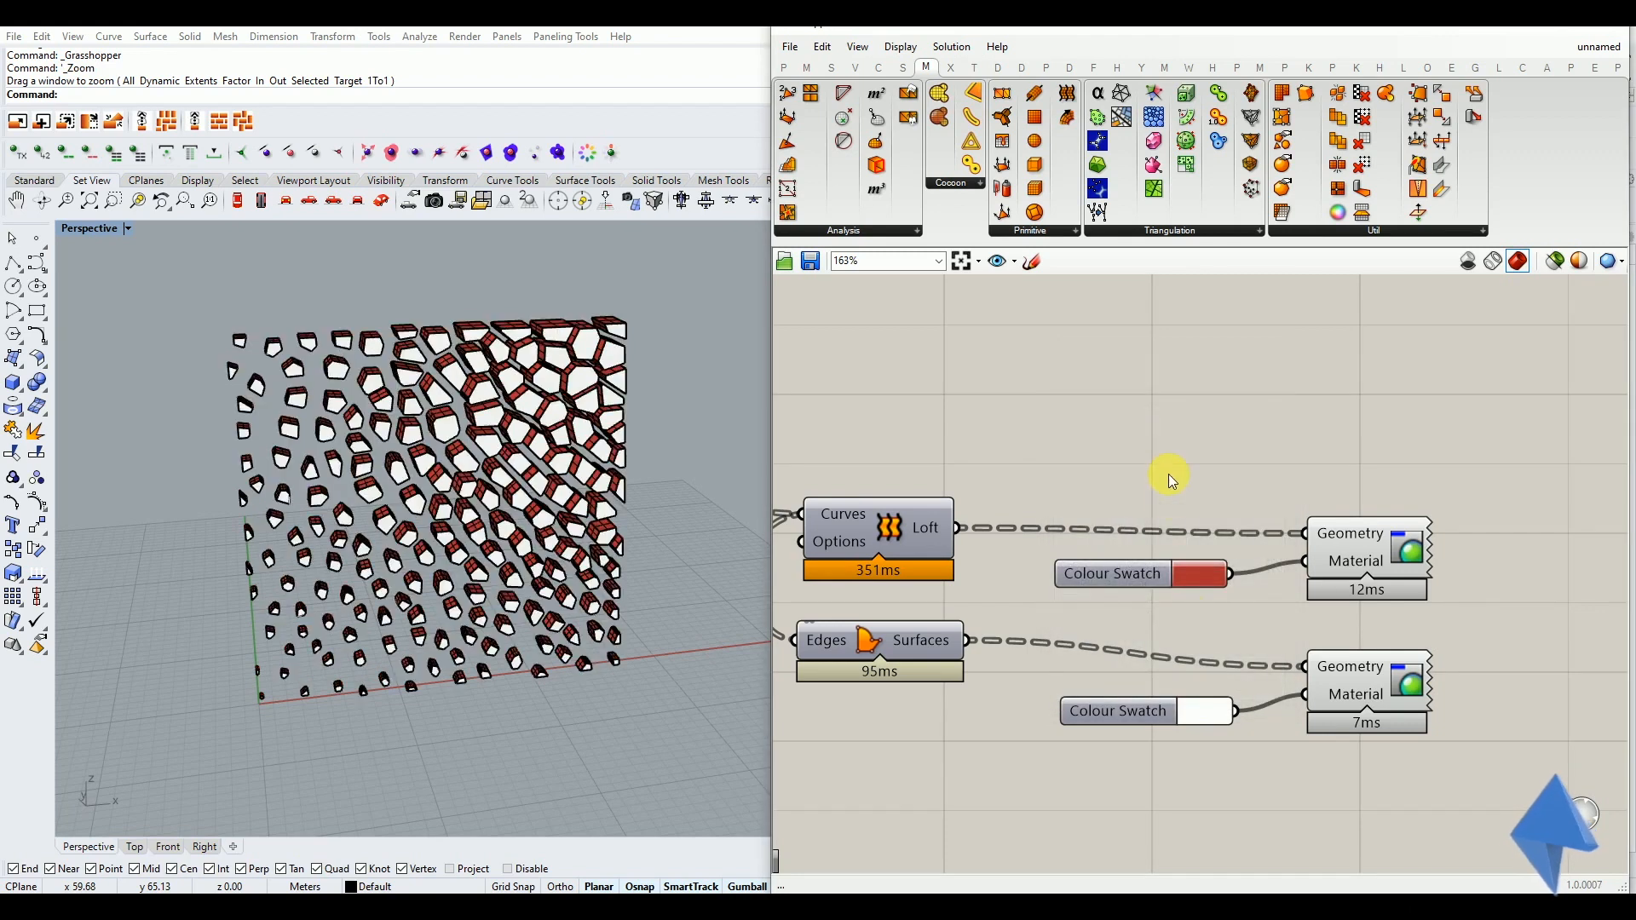
Set the Perspective viewport to Shaded display and look closely at the baked cell walls
{"action": "left_click", "coordinate": [127, 229]}
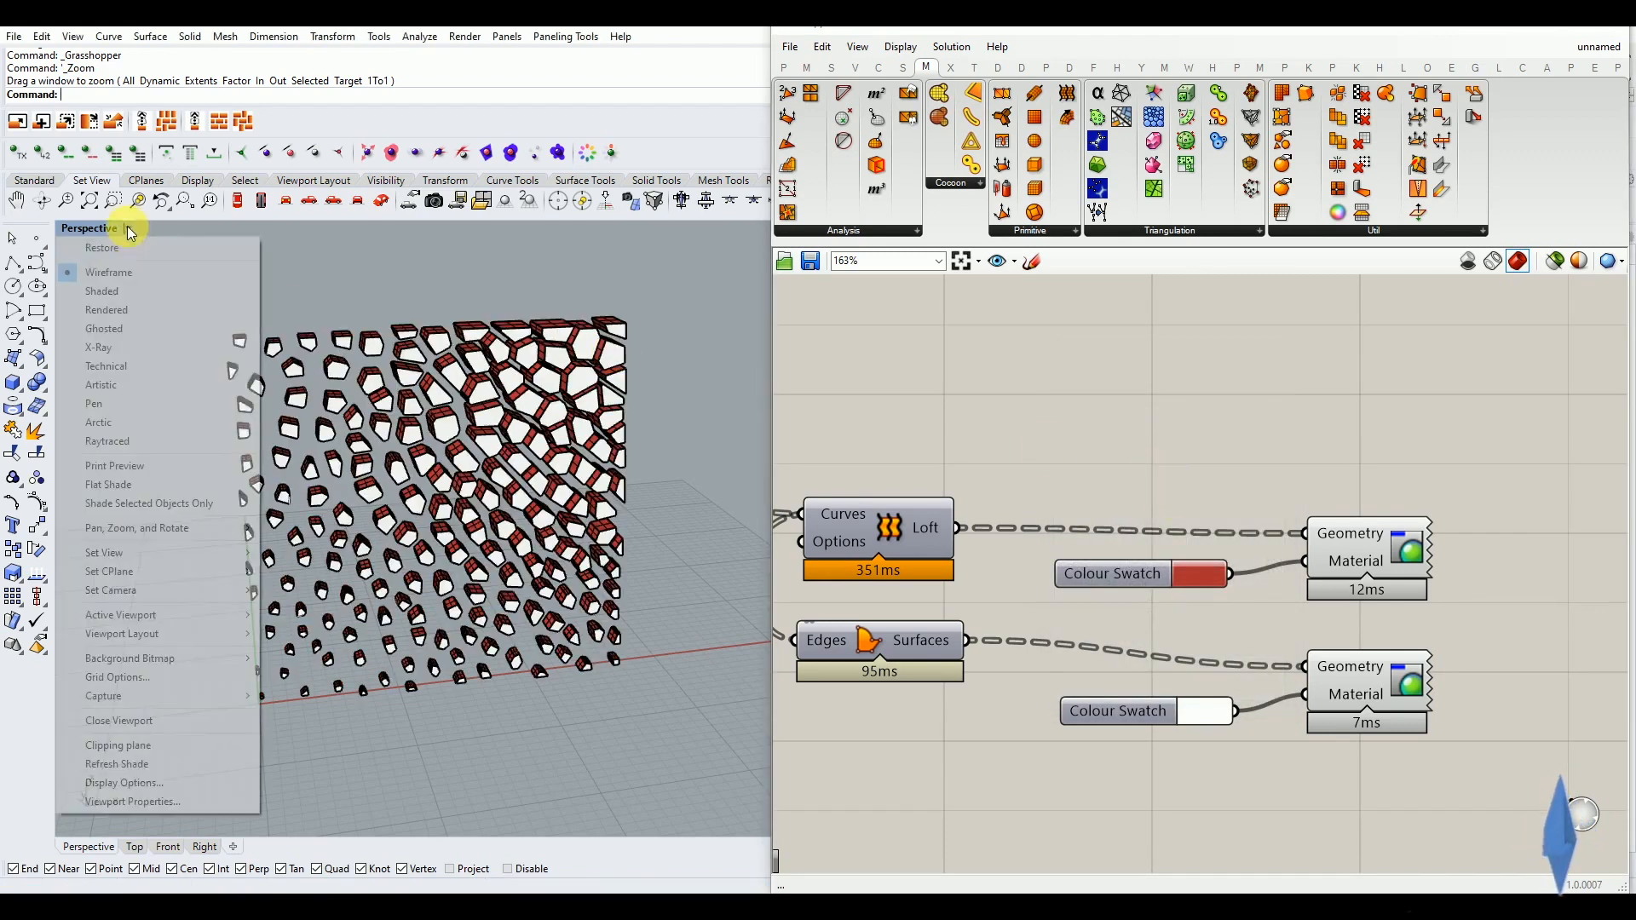
{"action": "left_click", "coordinate": [132, 294]}
{"action": "right_click_drag", "start_coordinate": [248, 365], "coordinate": [349, 426]}
{"action": "scroll", "coordinate": [418, 451], "scroll_direction": "up", "scroll_amount": 5}
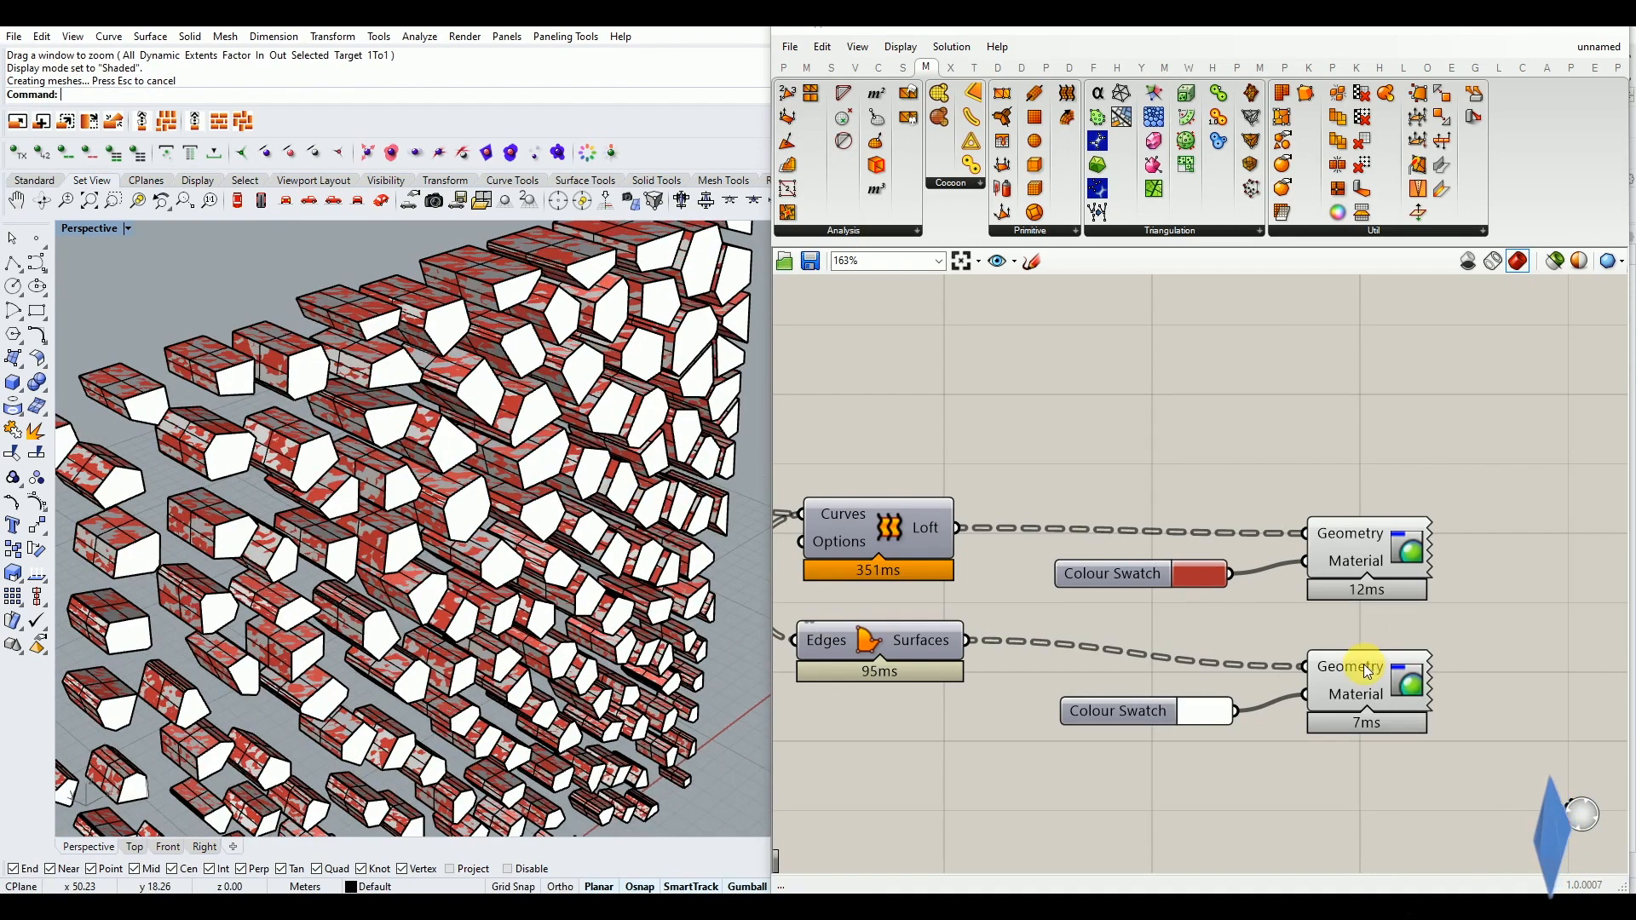
Bake the cap surfaces from the white preview component's Geometry input as one group on the Default layer
{"action": "right_click", "coordinate": [1365, 665]}
{"action": "left_click", "coordinate": [1383, 610]}
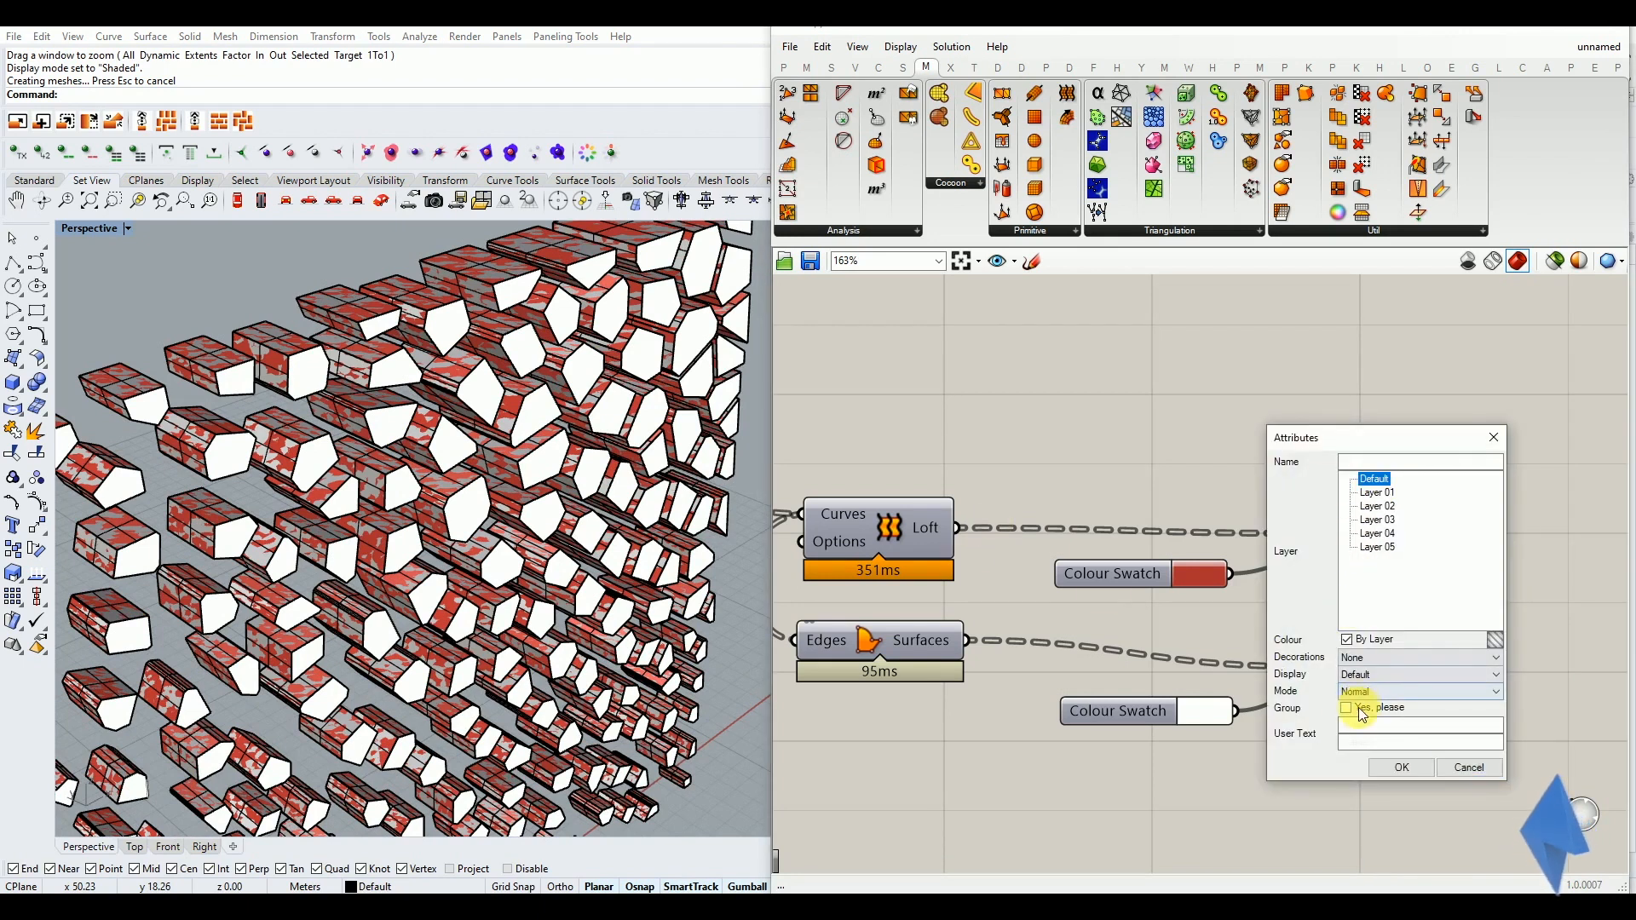
{"action": "left_click", "coordinate": [1383, 767]}
{"action": "left_click", "coordinate": [430, 484]}
{"action": "scroll", "coordinate": [430, 484], "scroll_direction": "down", "scroll_amount": 10}
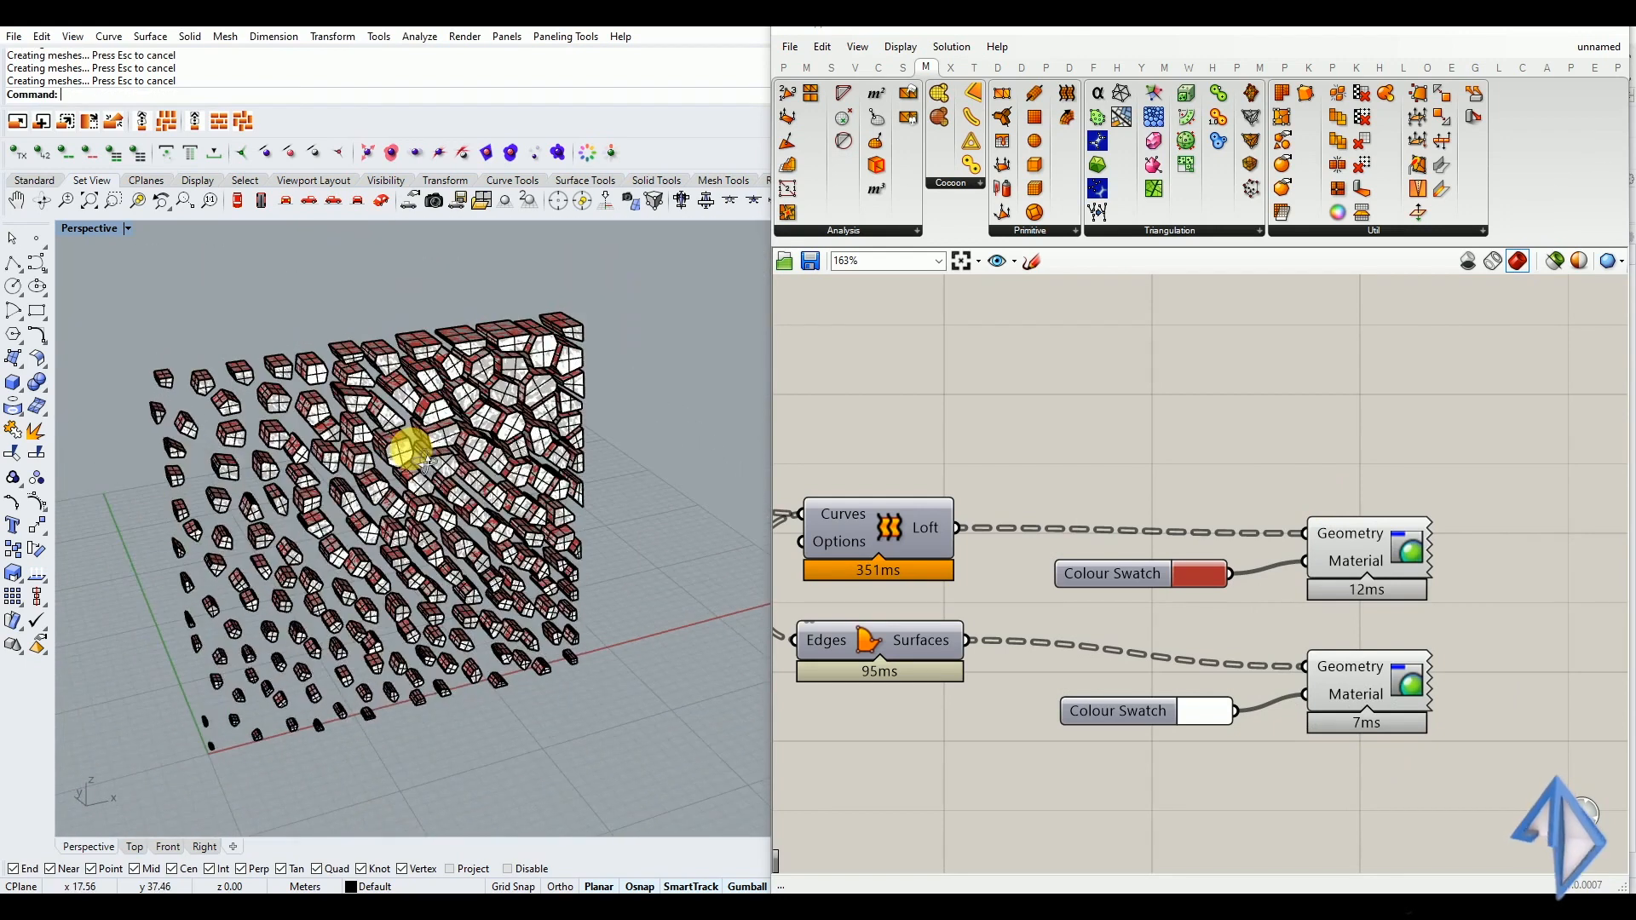
Turn off the viewport preview of both coloured preview components to see only the baked geometry
{"action": "left_click_drag", "start_coordinate": [1484, 479], "coordinate": [1347, 699]}
{"action": "middle_click", "coordinate": [1372, 650]}
{"action": "left_click", "coordinate": [1372, 650]}
{"action": "right_click_drag", "start_coordinate": [402, 566], "coordinate": [317, 550]}
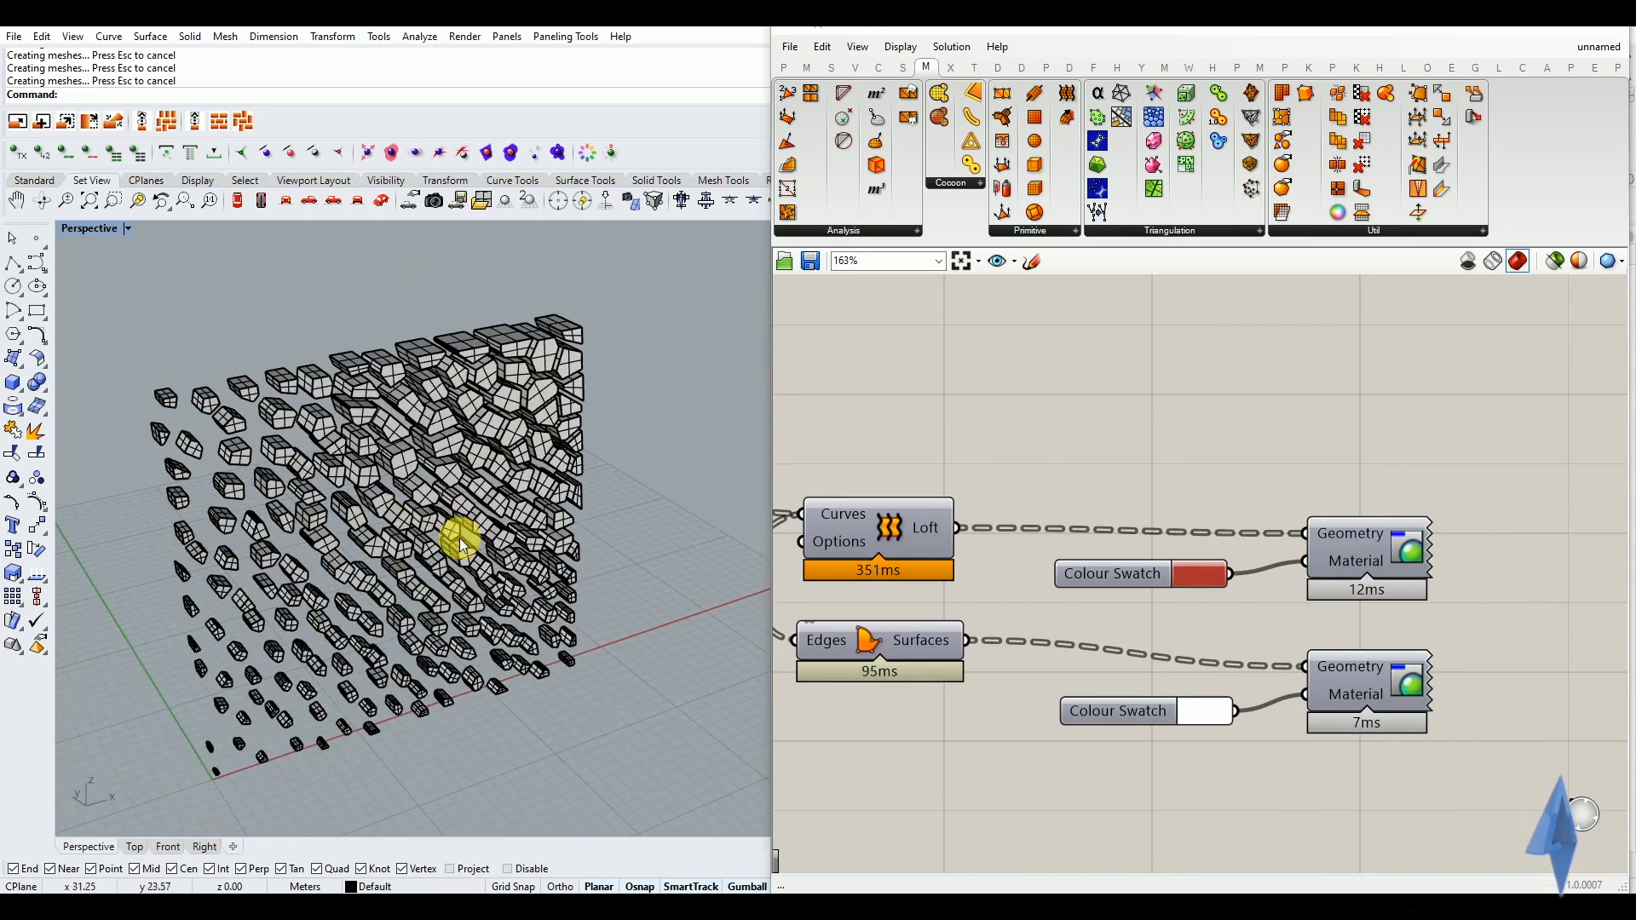
Review the component chain in the definition from the domain sliders through to the two coloured preview components
{"action": "right_click_drag", "start_coordinate": [1129, 518], "coordinate": [1479, 522]}
{"action": "scroll", "coordinate": [1479, 523], "scroll_direction": "down", "scroll_amount": 4}
{"action": "right_click_drag", "start_coordinate": [980, 584], "coordinate": [1232, 563]}
{"action": "right_click_drag", "start_coordinate": [920, 576], "coordinate": [979, 573]}
{"action": "right_click_drag", "start_coordinate": [1421, 575], "coordinate": [1352, 574]}
{"action": "scroll", "coordinate": [1232, 574], "scroll_direction": "down", "scroll_amount": 5}
{"action": "scroll", "coordinate": [1427, 564], "scroll_direction": "up", "scroll_amount": 5}
{"action": "scroll", "coordinate": [1368, 586], "scroll_direction": "down", "scroll_amount": 4}
{"action": "right_click_drag", "start_coordinate": [988, 615], "coordinate": [1179, 602]}
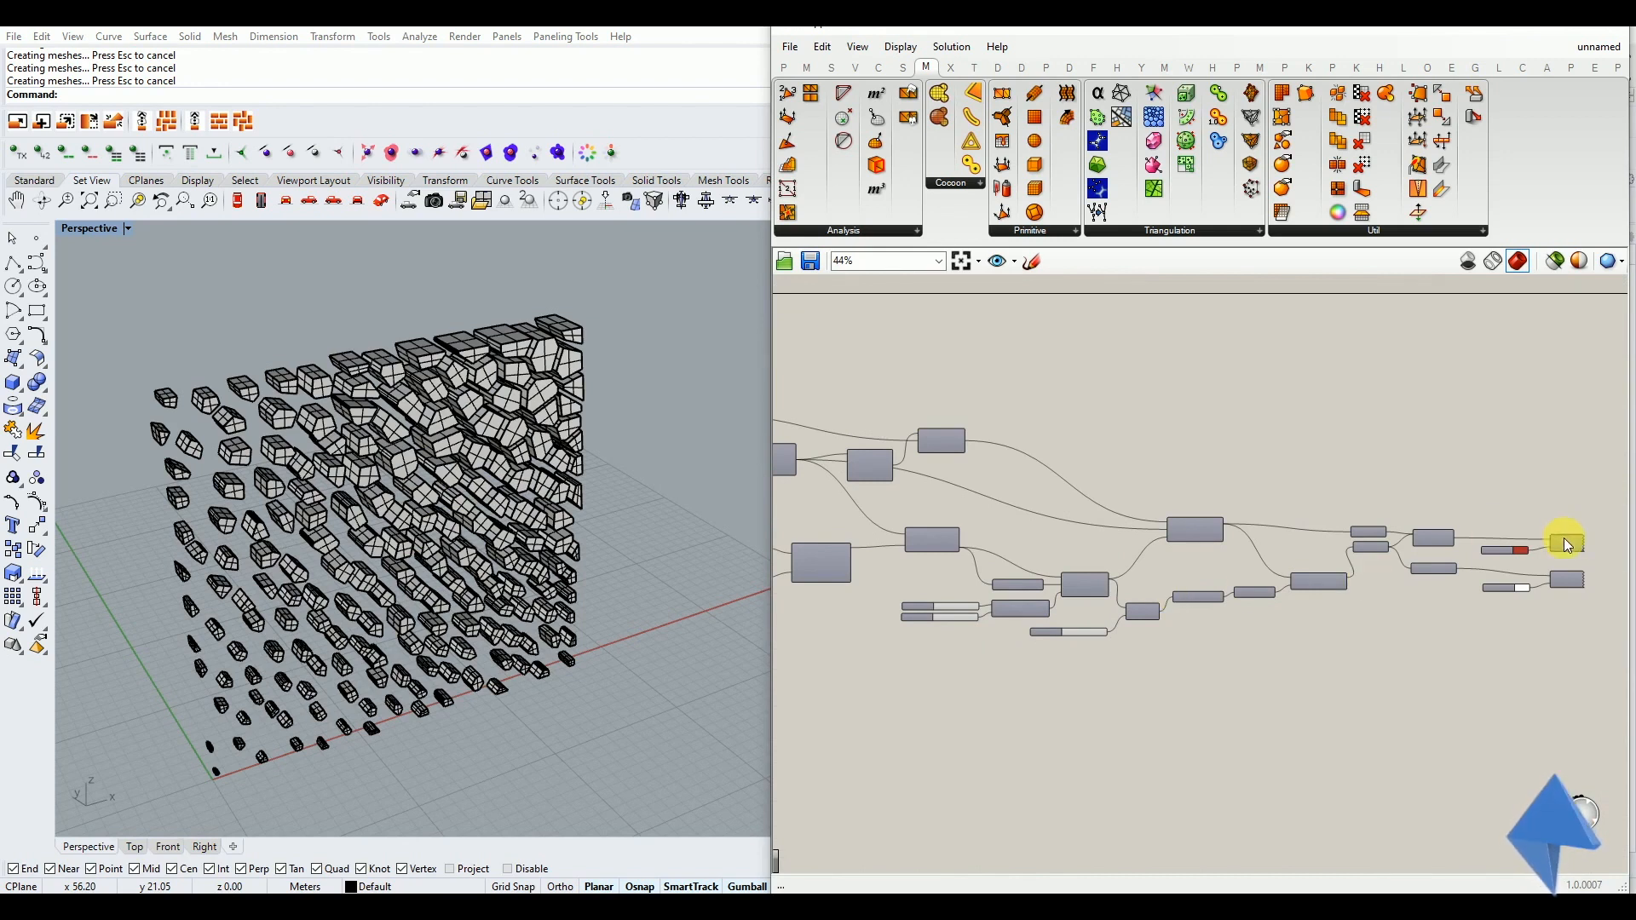
{"action": "scroll", "coordinate": [1581, 549], "scroll_direction": "up", "scroll_amount": 5}
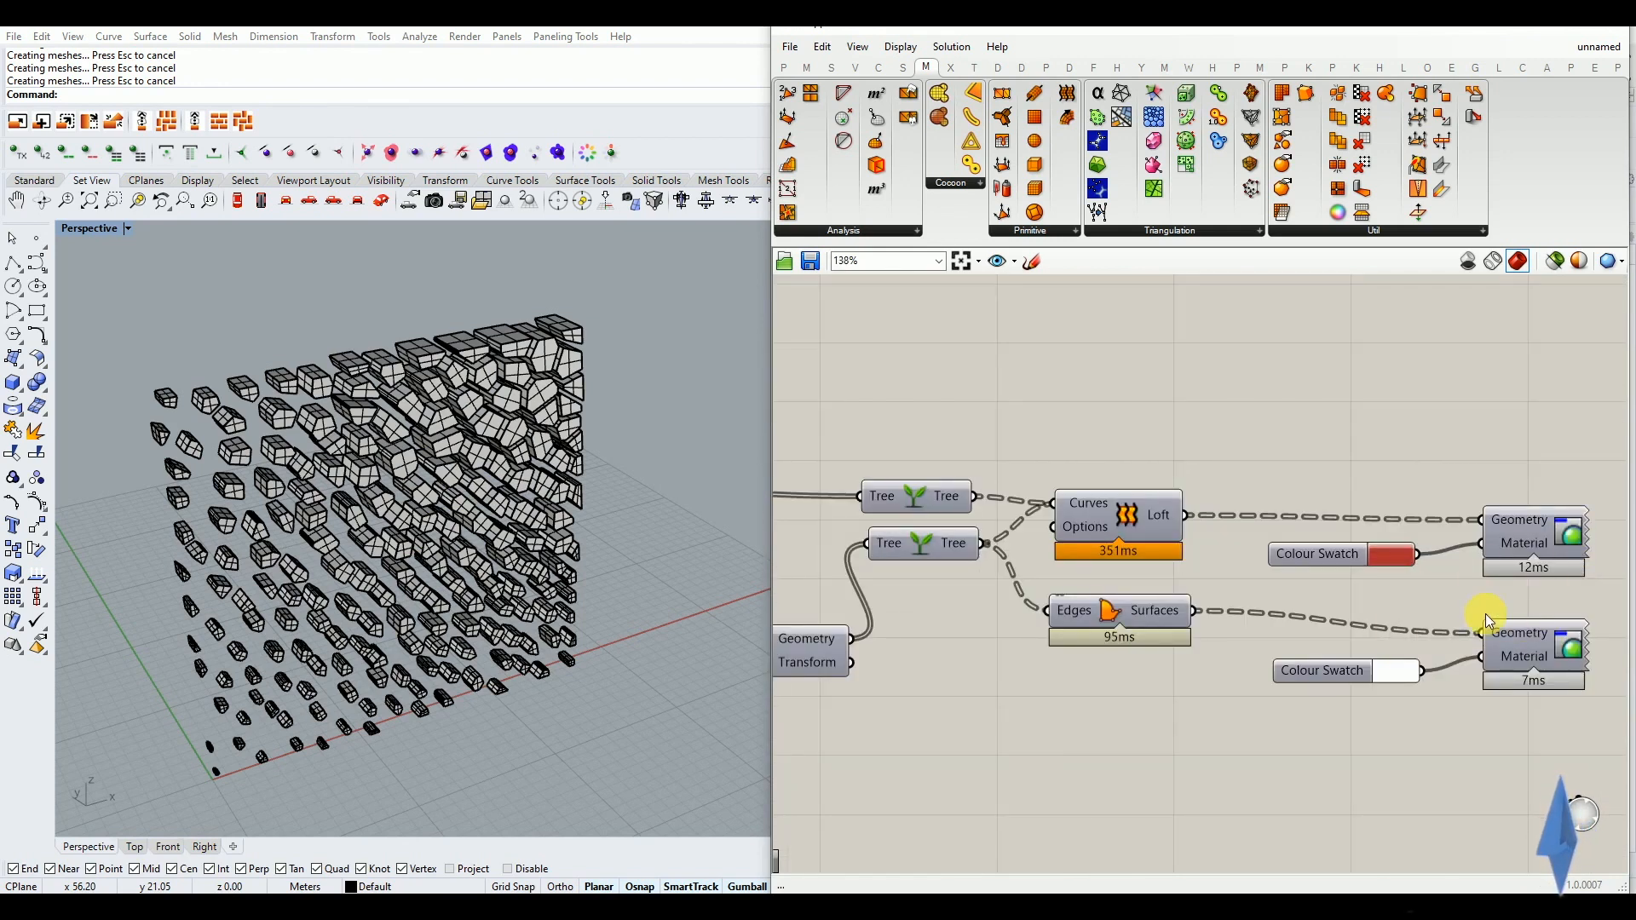
{"action": "scroll", "coordinate": [1454, 627], "scroll_direction": "down", "scroll_amount": 5}
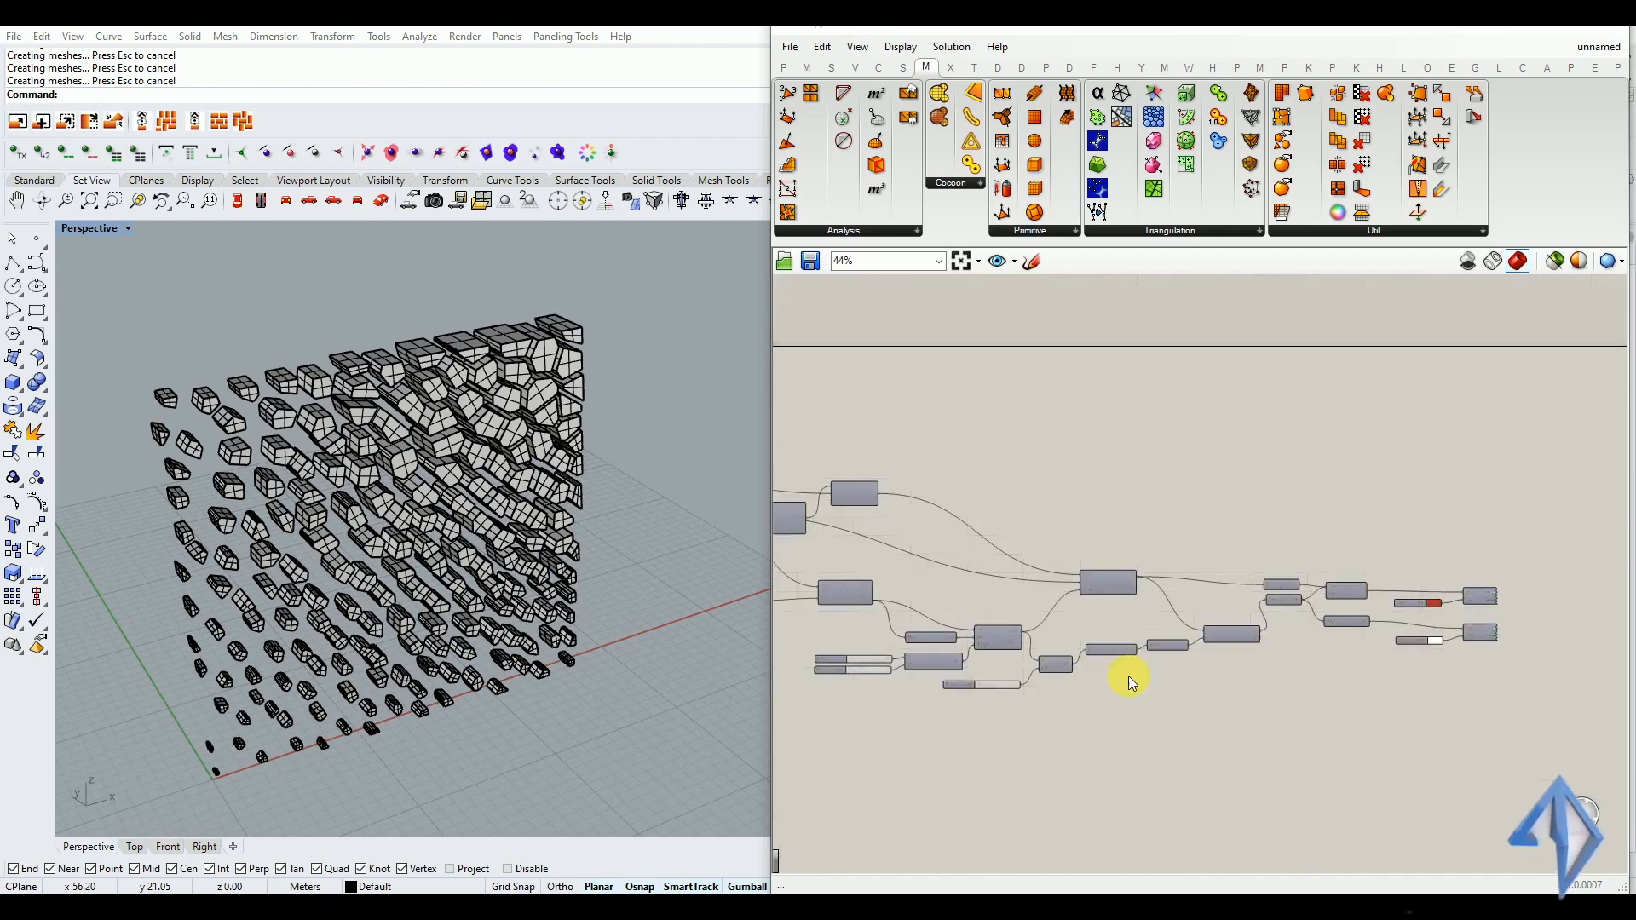
Set the Perspective viewport to Rendered display and inspect the baked panel near and far
{"action": "mouse_move", "coordinate": [357, 491]}
{"action": "right_mouse_down"}
{"action": "mouse_move", "coordinate": [457, 460]}
{"action": "mouse_move", "coordinate": [413, 453]}
{"action": "mouse_move", "coordinate": [373, 474]}
{"action": "right_mouse_up"}
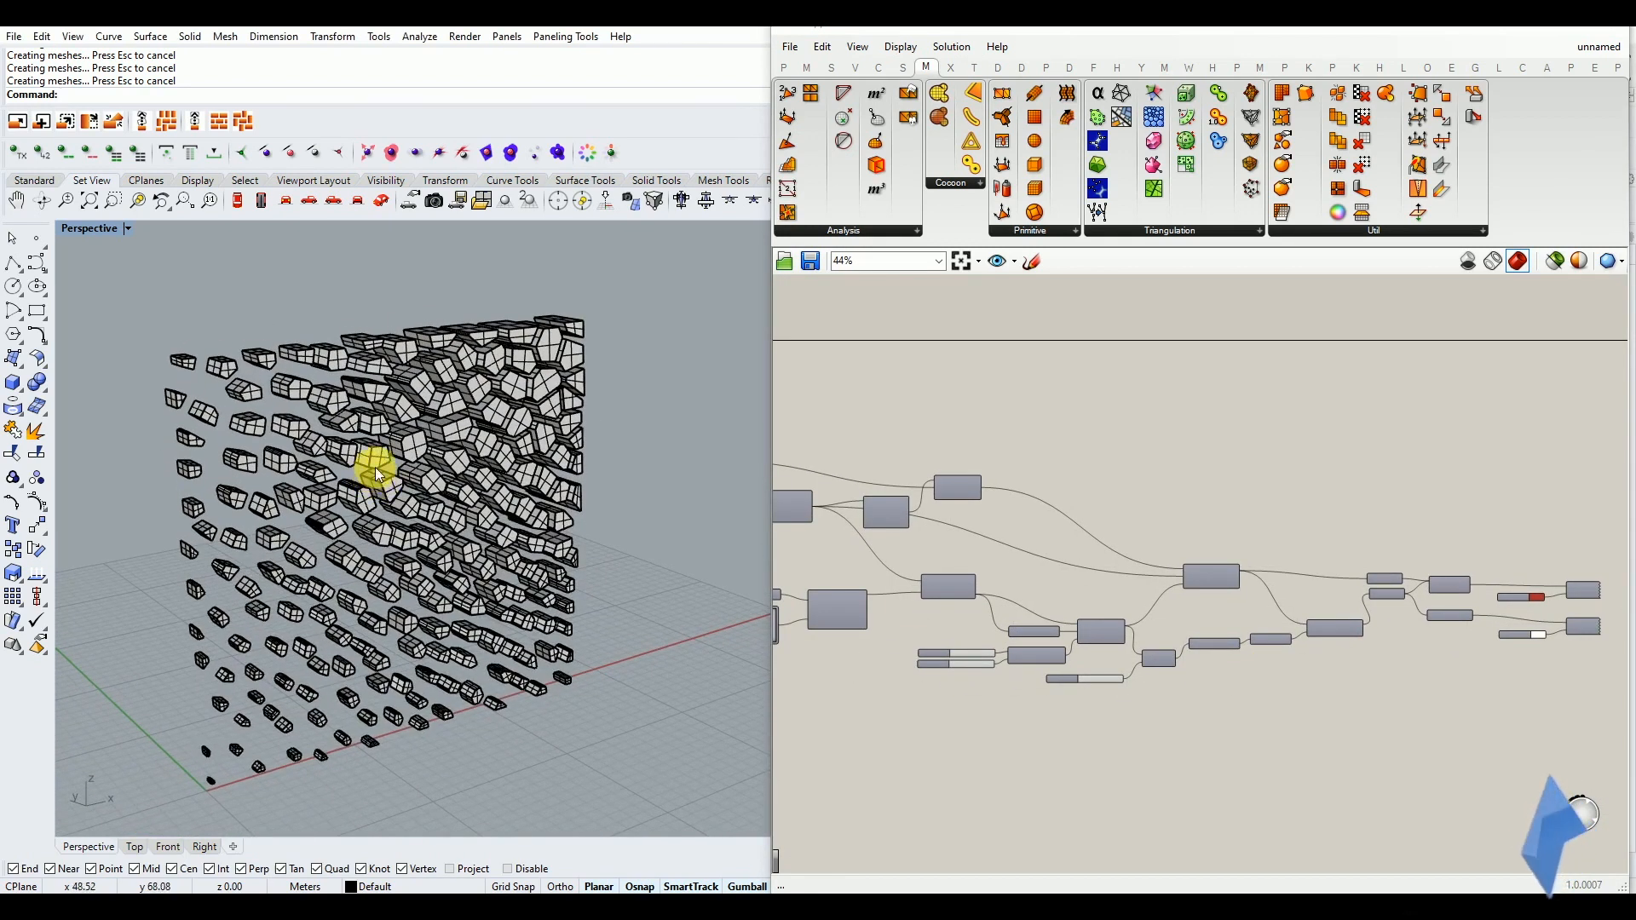
{"action": "left_click", "coordinate": [126, 228]}
{"action": "left_click", "coordinate": [107, 309]}
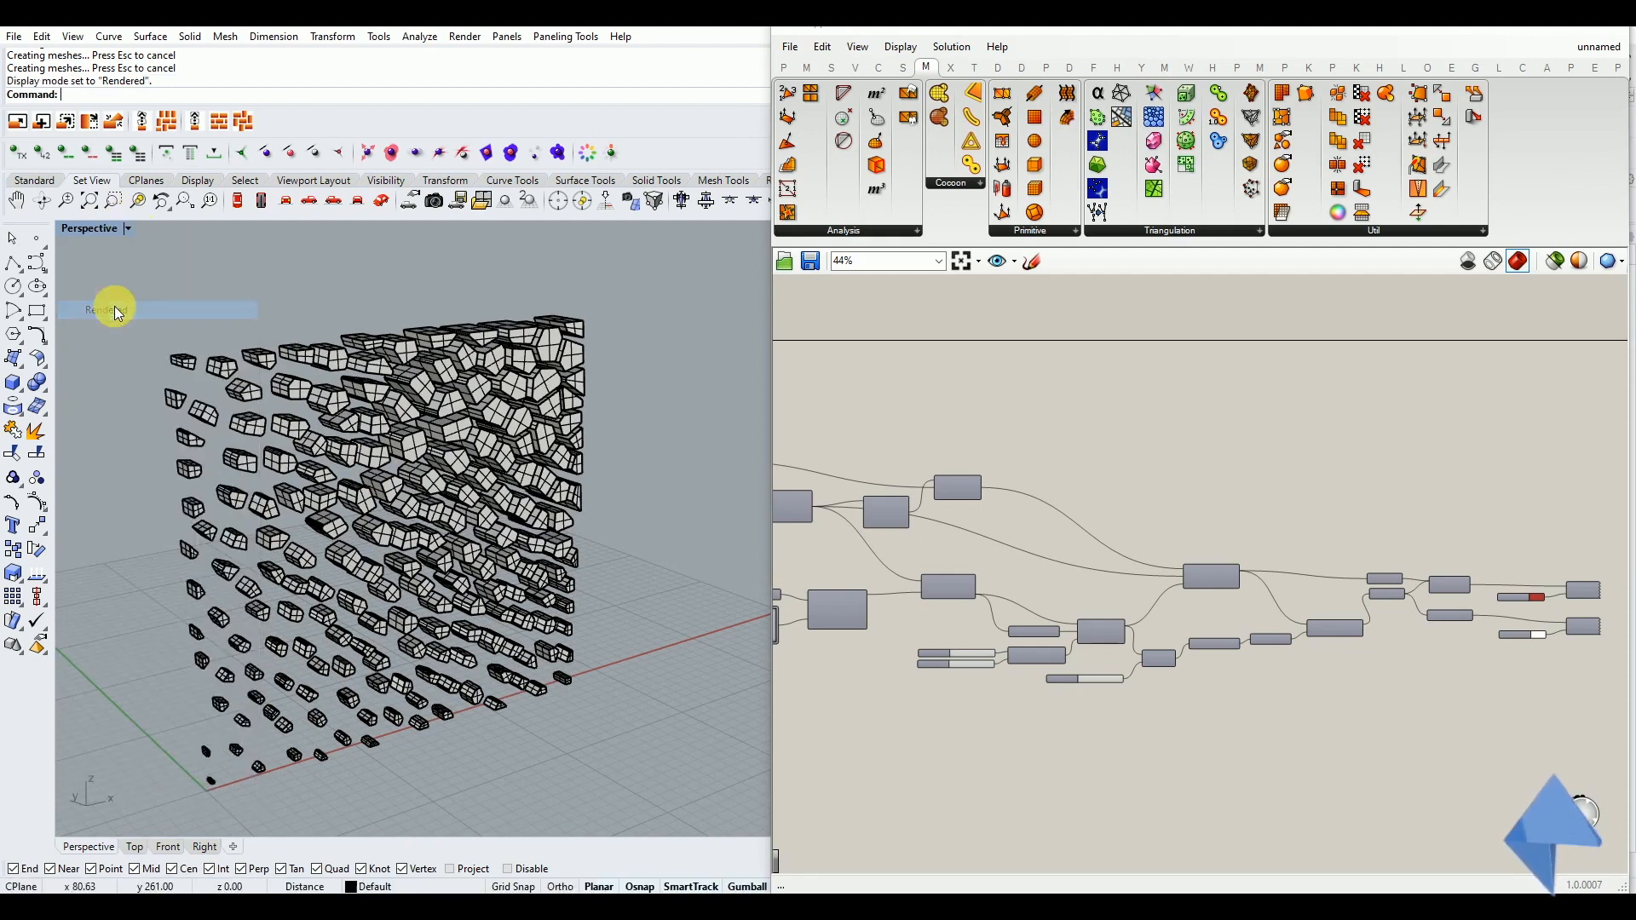
{"action": "mouse_move", "coordinate": [396, 498]}
{"action": "right_mouse_down"}
{"action": "mouse_move", "coordinate": [347, 474]}
{"action": "mouse_move", "coordinate": [406, 501]}
{"action": "mouse_move", "coordinate": [401, 481]}
{"action": "right_mouse_up"}
{"action": "scroll", "coordinate": [375, 437], "scroll_direction": "up", "scroll_amount": 4}
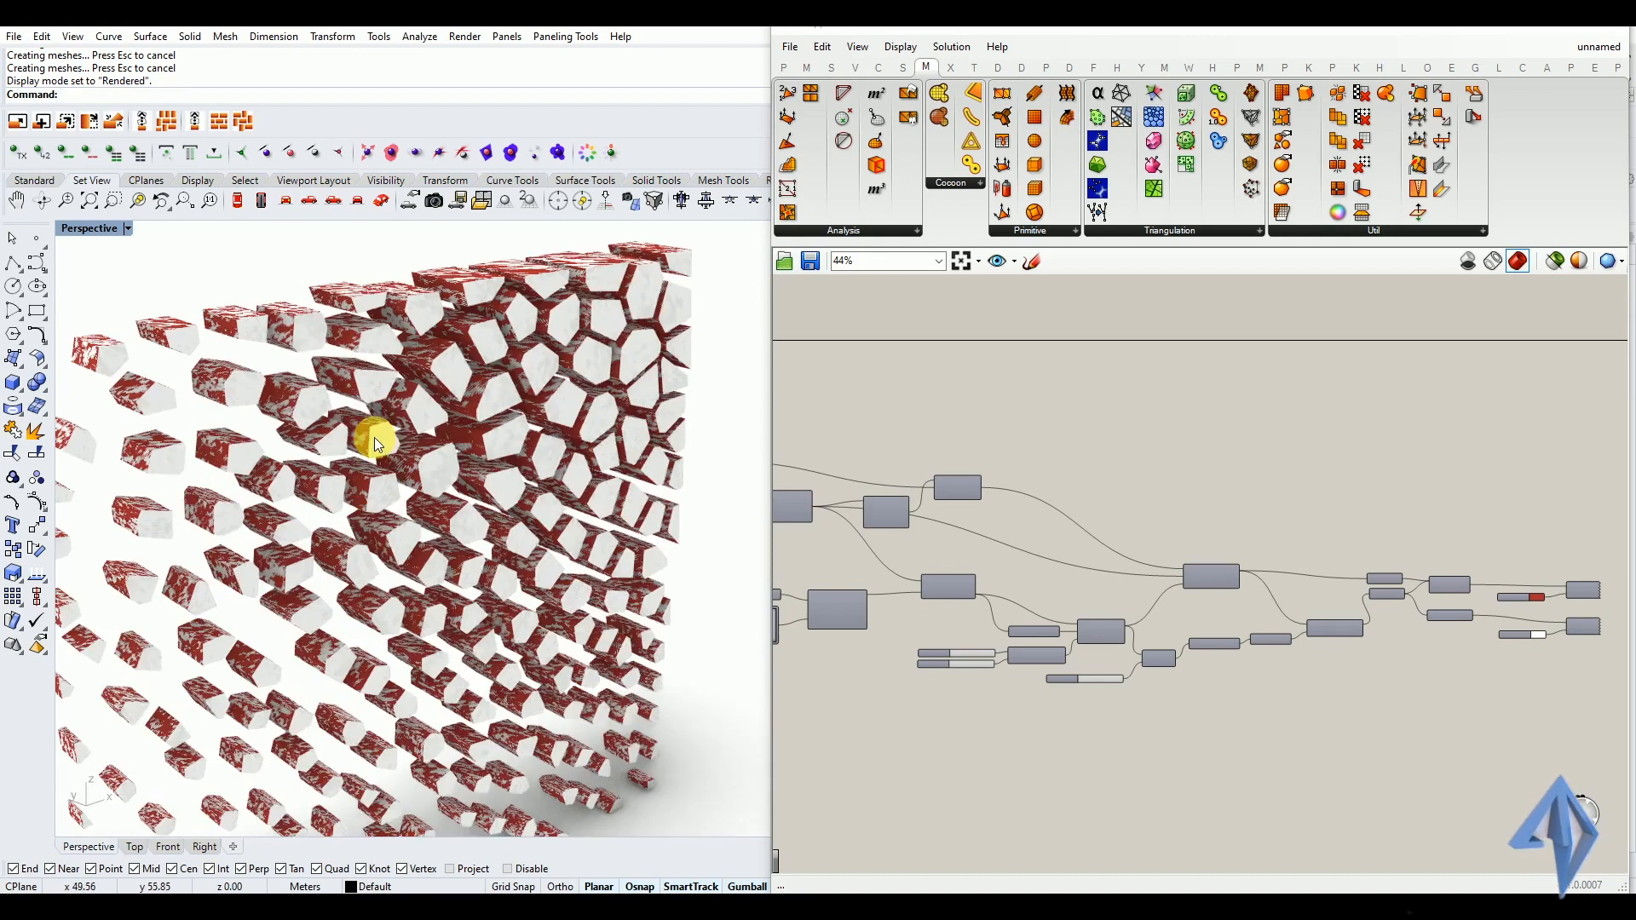
{"action": "scroll", "coordinate": [379, 432], "scroll_direction": "down", "scroll_amount": 5}
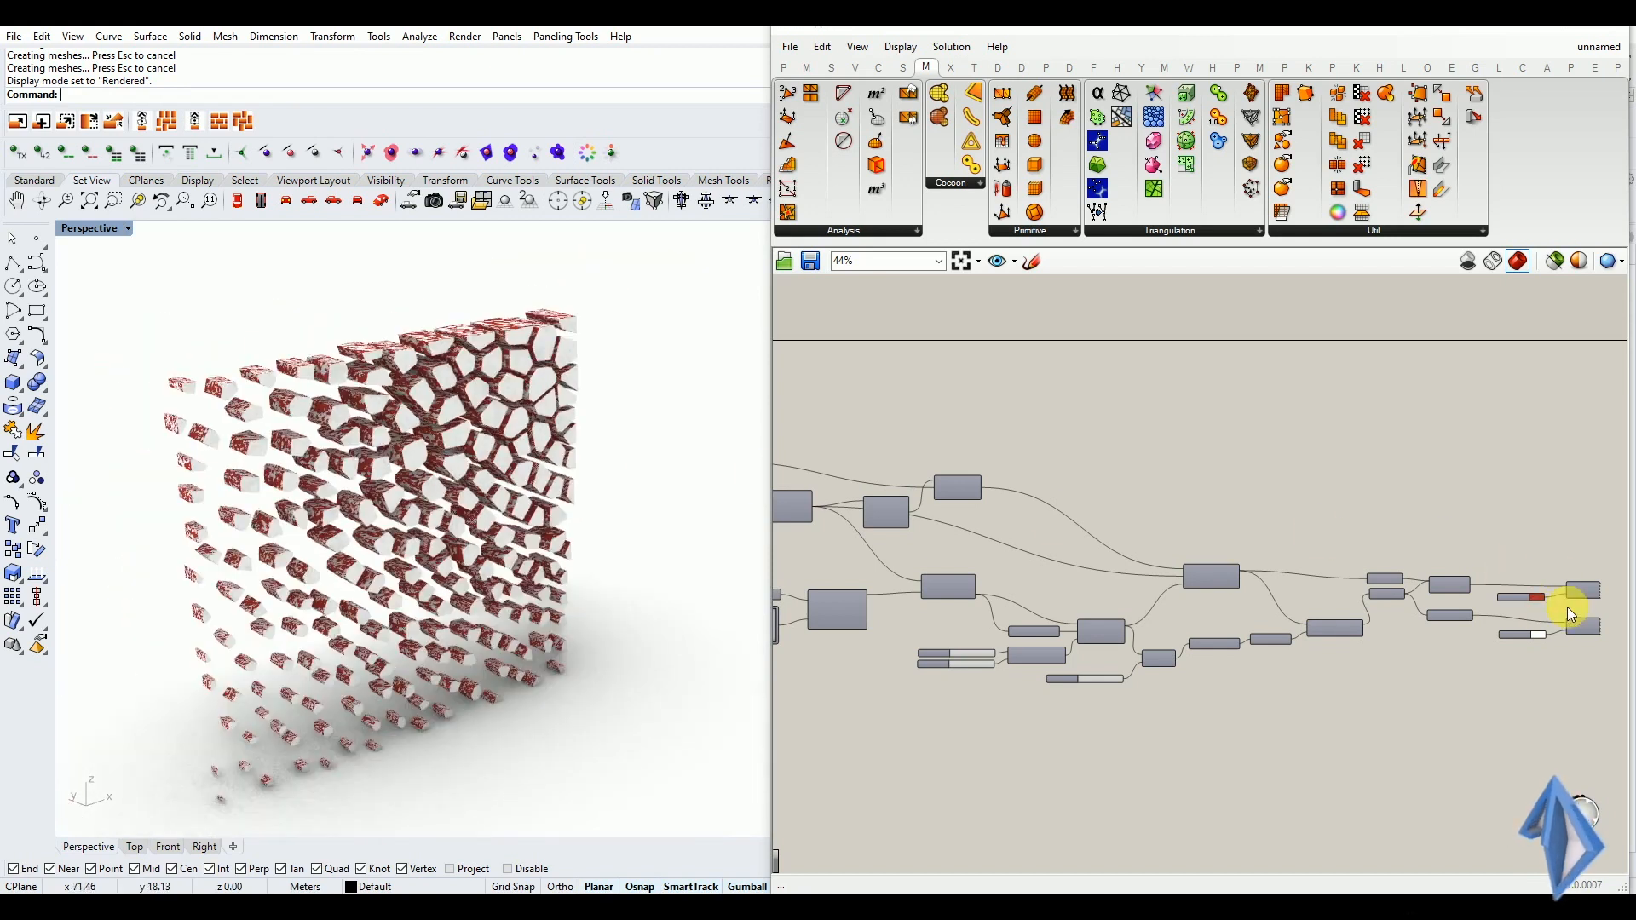
Select all baked walls and caps and move them along the X axis, clear of the coloured preview panel
{"action": "left_click_drag", "start_coordinate": [648, 287], "coordinate": [119, 789]}
{"action": "right_click_drag", "start_coordinate": [119, 789], "coordinate": [315, 610]}
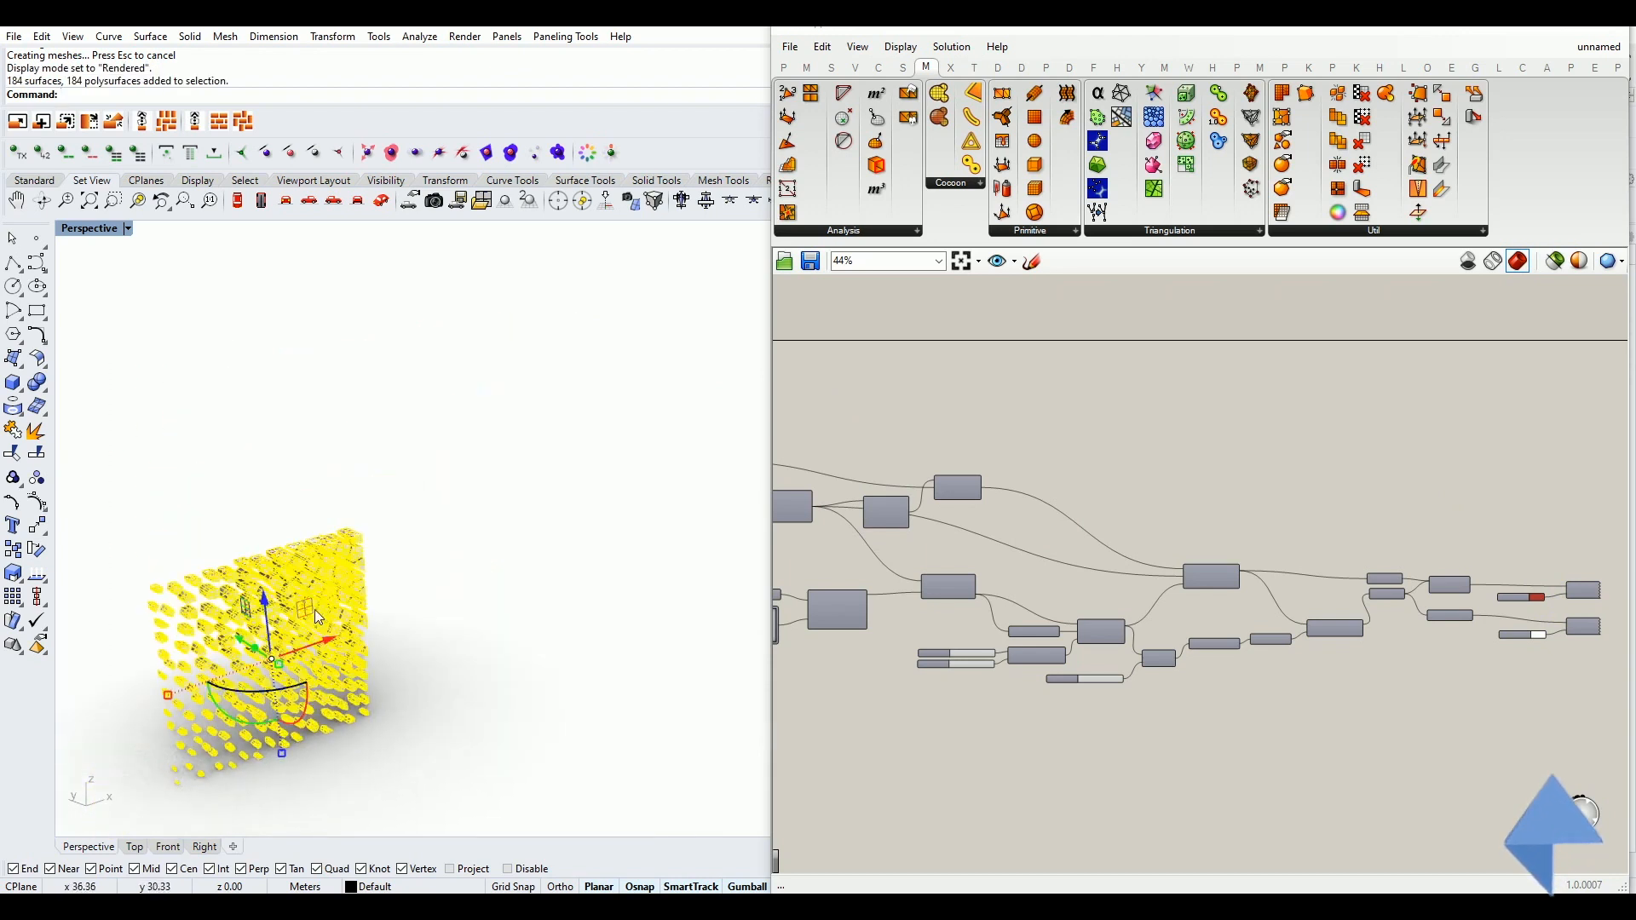
{"action": "left_click_drag", "start_coordinate": [323, 645], "coordinate": [548, 597]}
{"action": "left_click", "coordinate": [505, 714]}
{"action": "right_click_drag", "start_coordinate": [504, 713], "coordinate": [446, 687]}
{"action": "scroll", "coordinate": [290, 704], "scroll_direction": "up", "scroll_amount": 8}
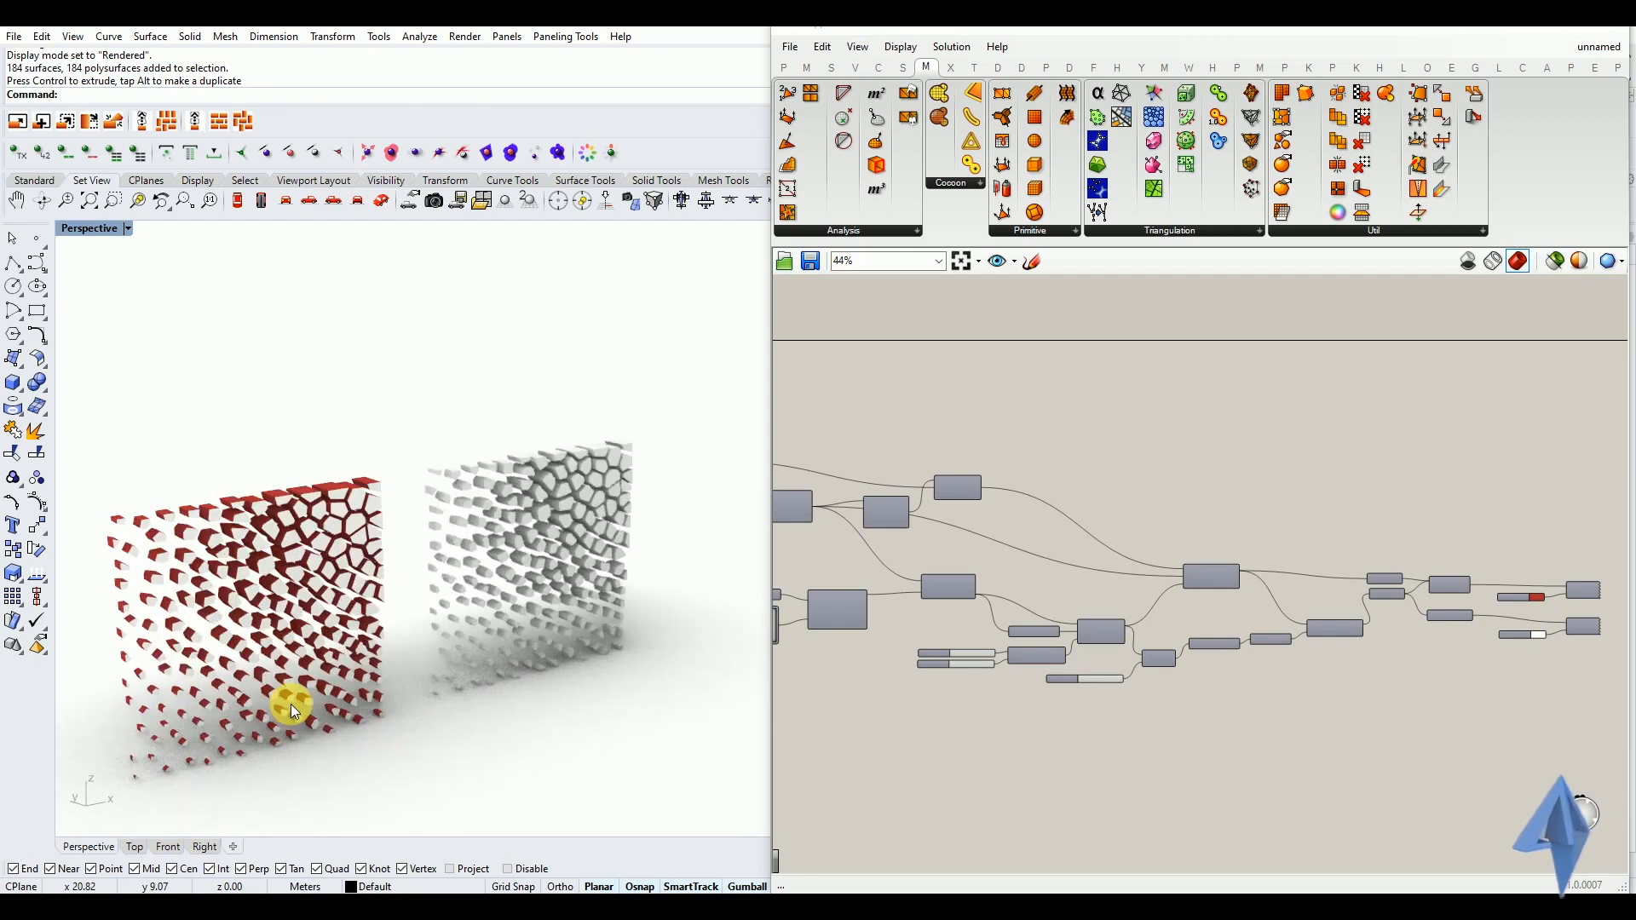
Compare the moved baked panel with the coloured preview panel, selecting Group02 of the baked objects to check its grouping
{"action": "right_click_drag", "start_coordinate": [580, 566], "coordinate": [335, 600]}
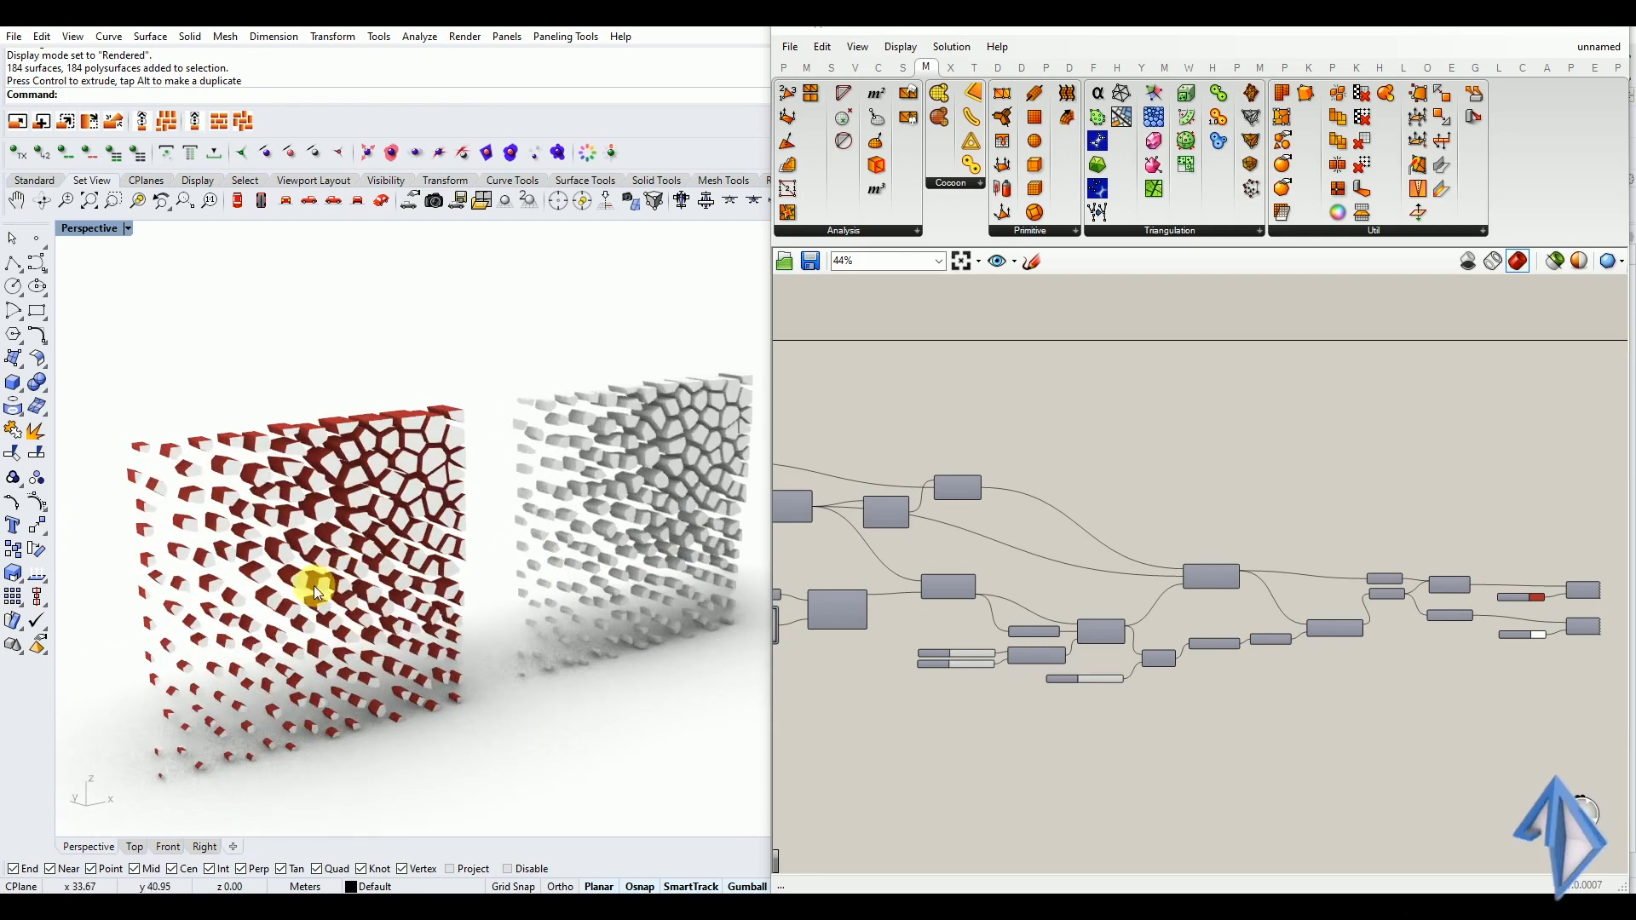
{"action": "scroll", "coordinate": [666, 491], "scroll_direction": "up", "scroll_amount": 5}
{"action": "right_click_drag", "start_coordinate": [523, 535], "coordinate": [440, 473]}
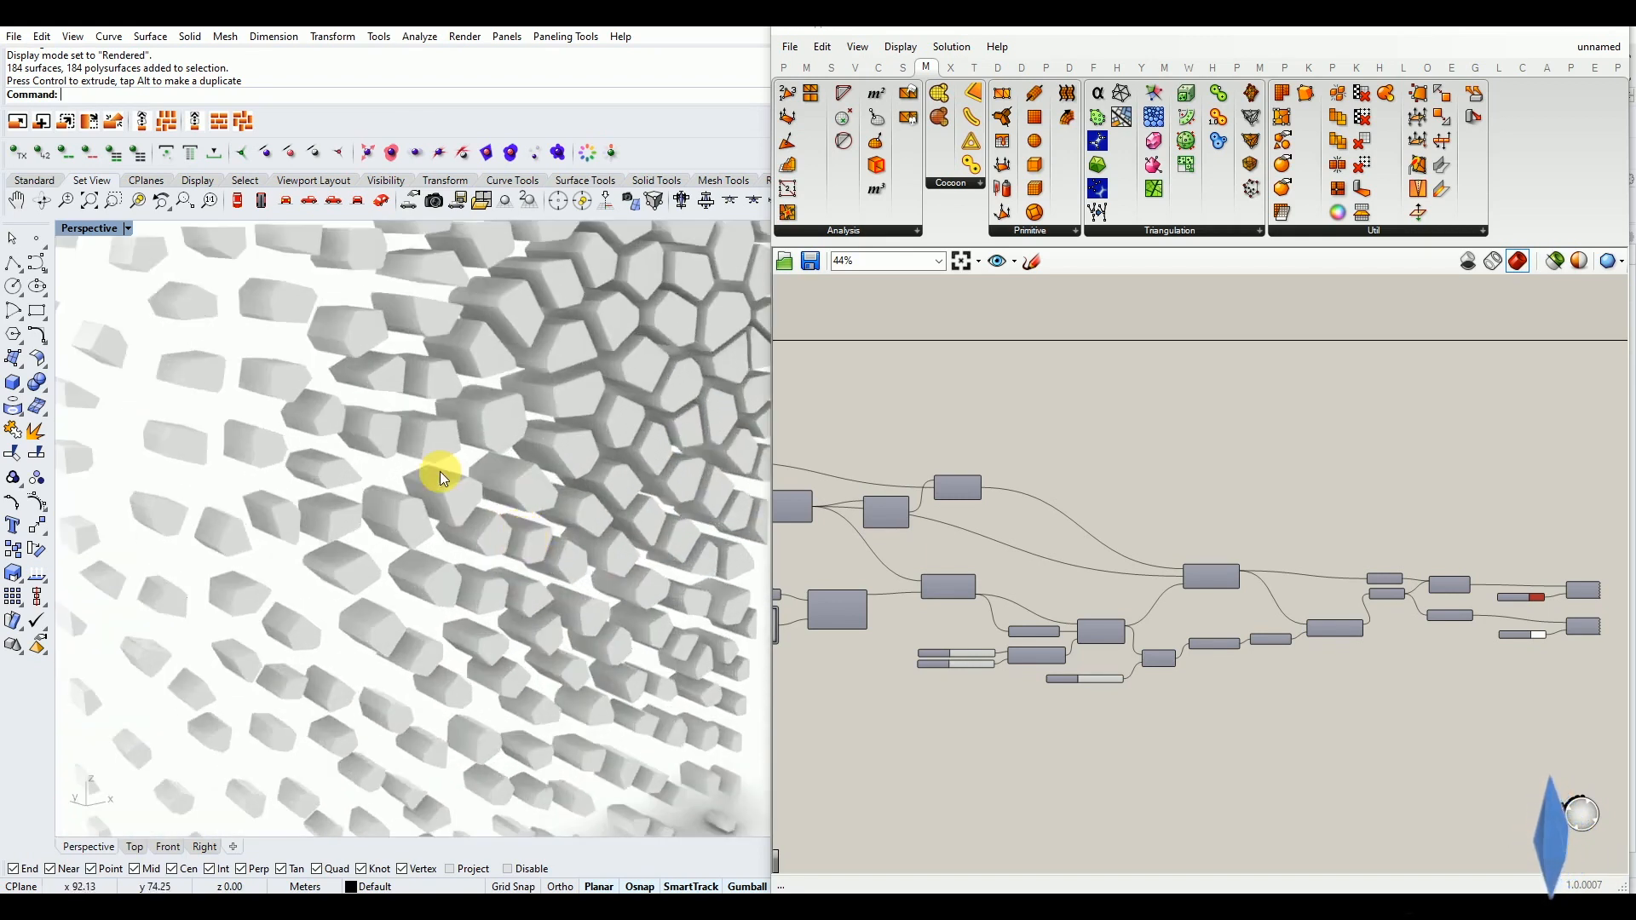
{"action": "left_click", "coordinate": [442, 452]}
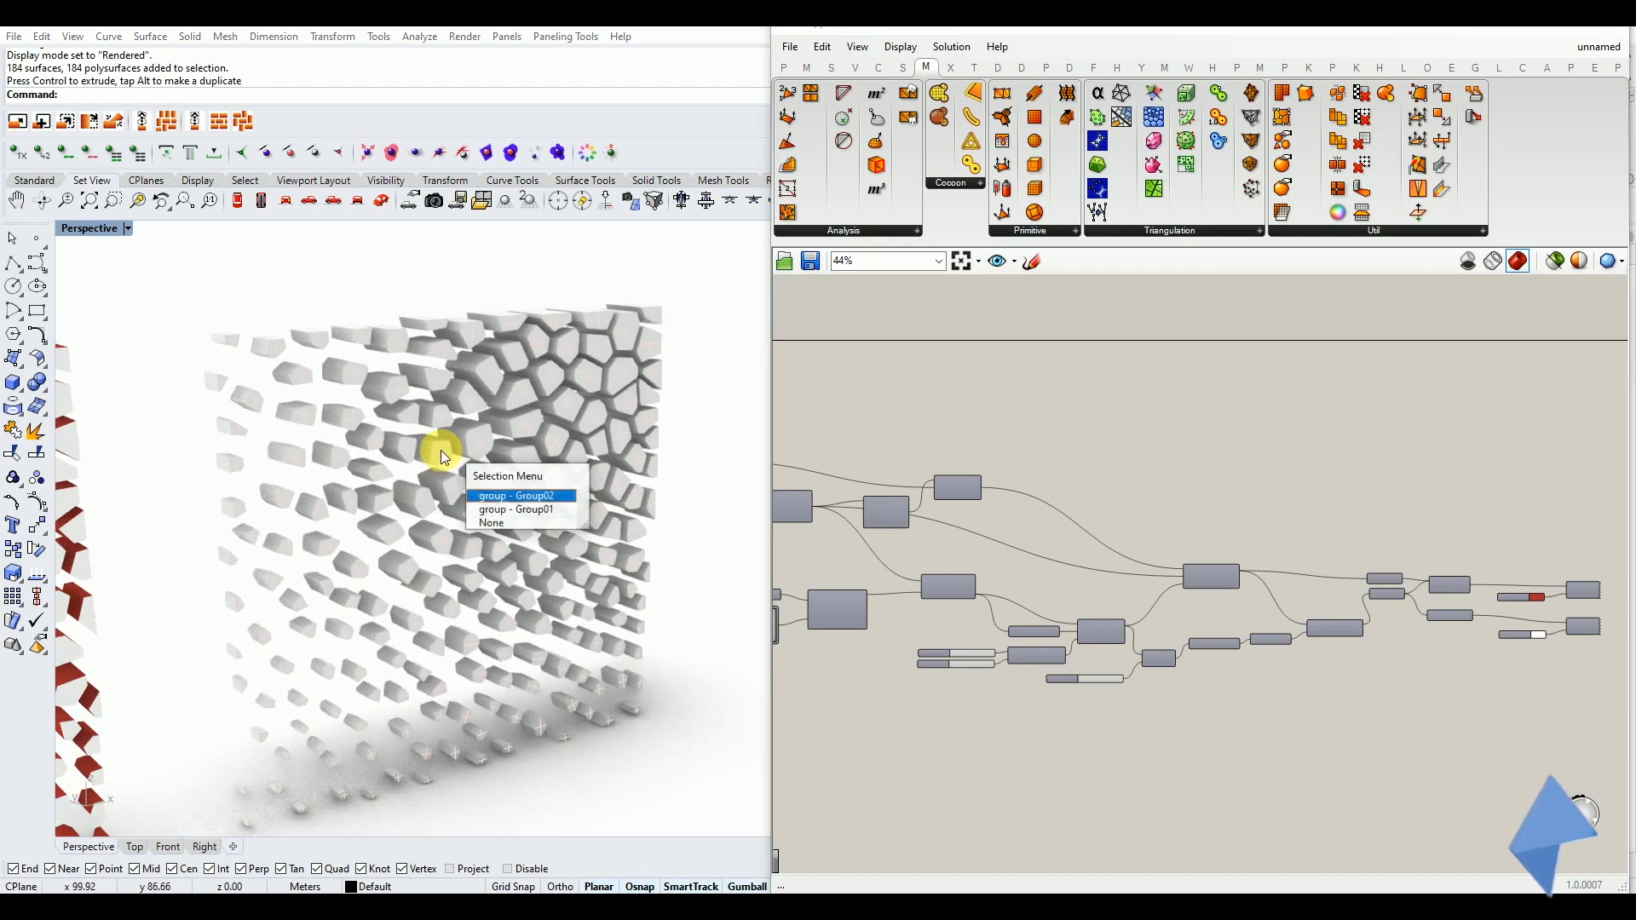
{"action": "left_click", "coordinate": [494, 501]}
{"action": "left_click", "coordinate": [676, 468]}
{"action": "right_click_drag", "start_coordinate": [676, 468], "coordinate": [403, 440]}
{"action": "left_click_drag", "start_coordinate": [310, 555], "coordinate": [305, 563]}
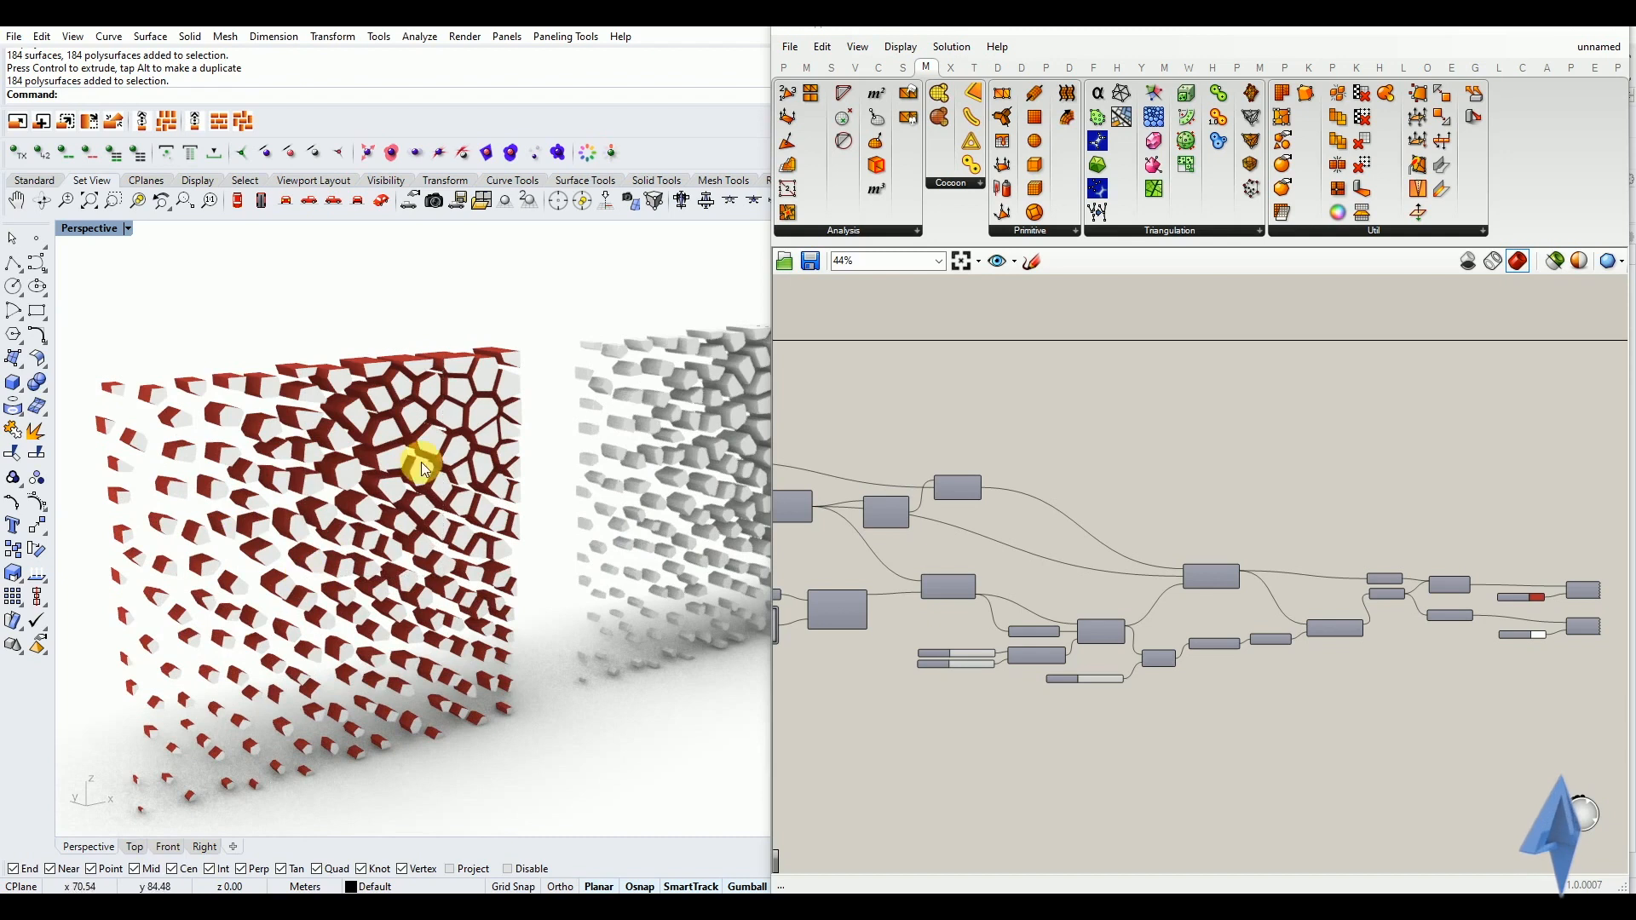
{"action": "scroll", "coordinate": [1256, 629], "scroll_direction": "down", "scroll_amount": 1}
{"action": "scroll", "coordinate": [1414, 636], "scroll_direction": "down", "scroll_amount": 1}
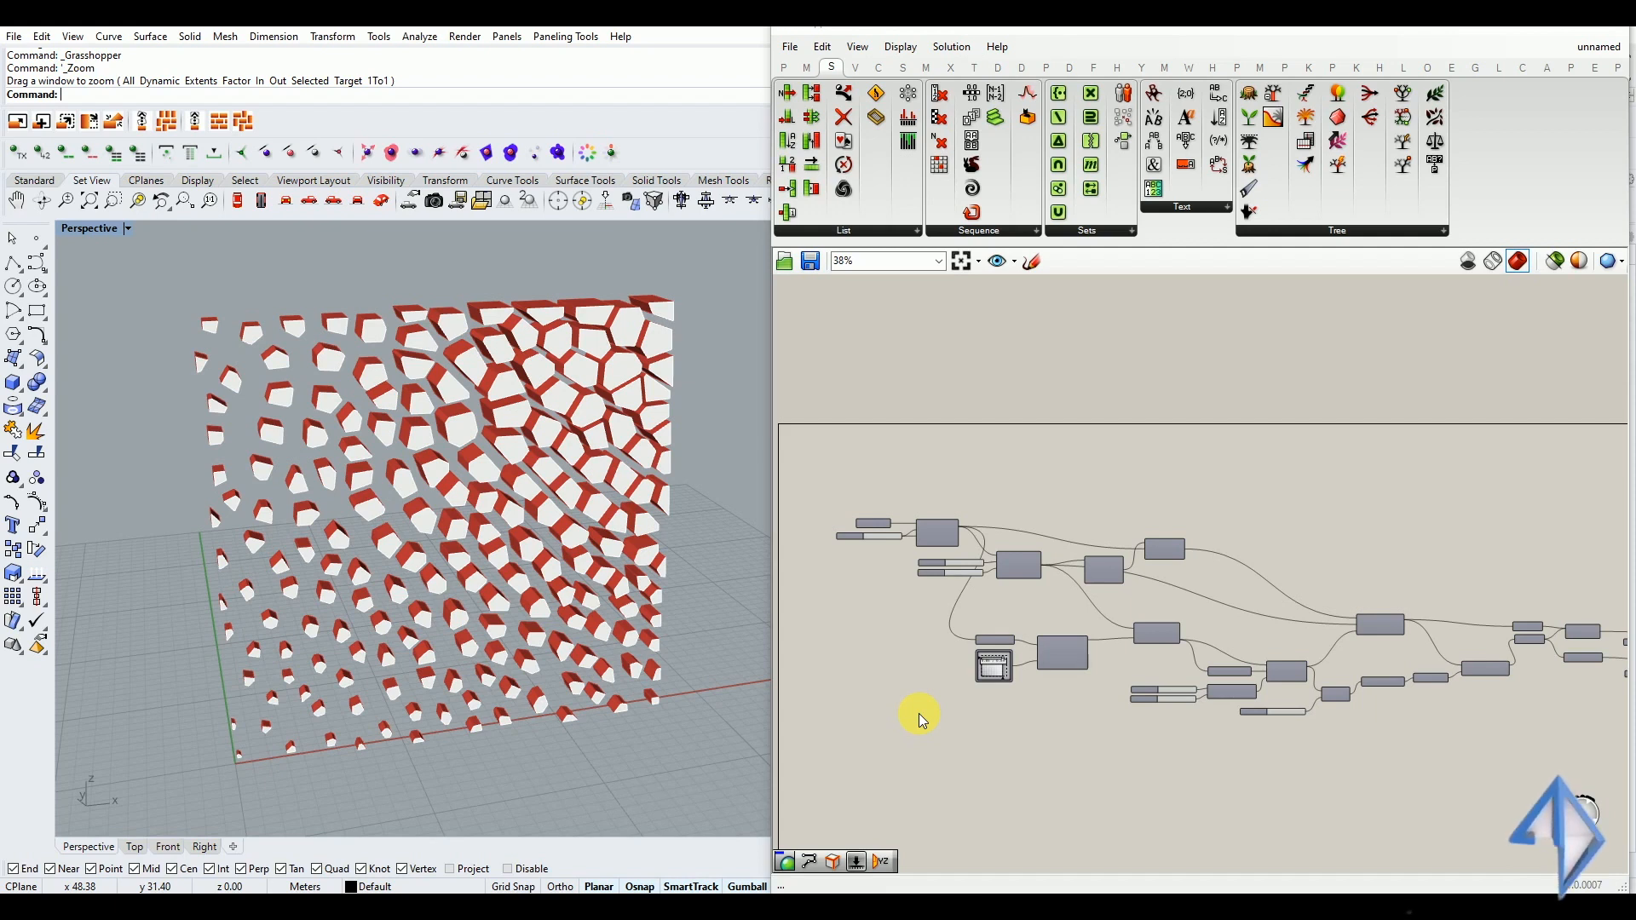
Place a MetaBall(t) Custom component from the Triangulation tools in the empty canvas area above the curve Result component
{"action": "left_click", "coordinate": [927, 68]}
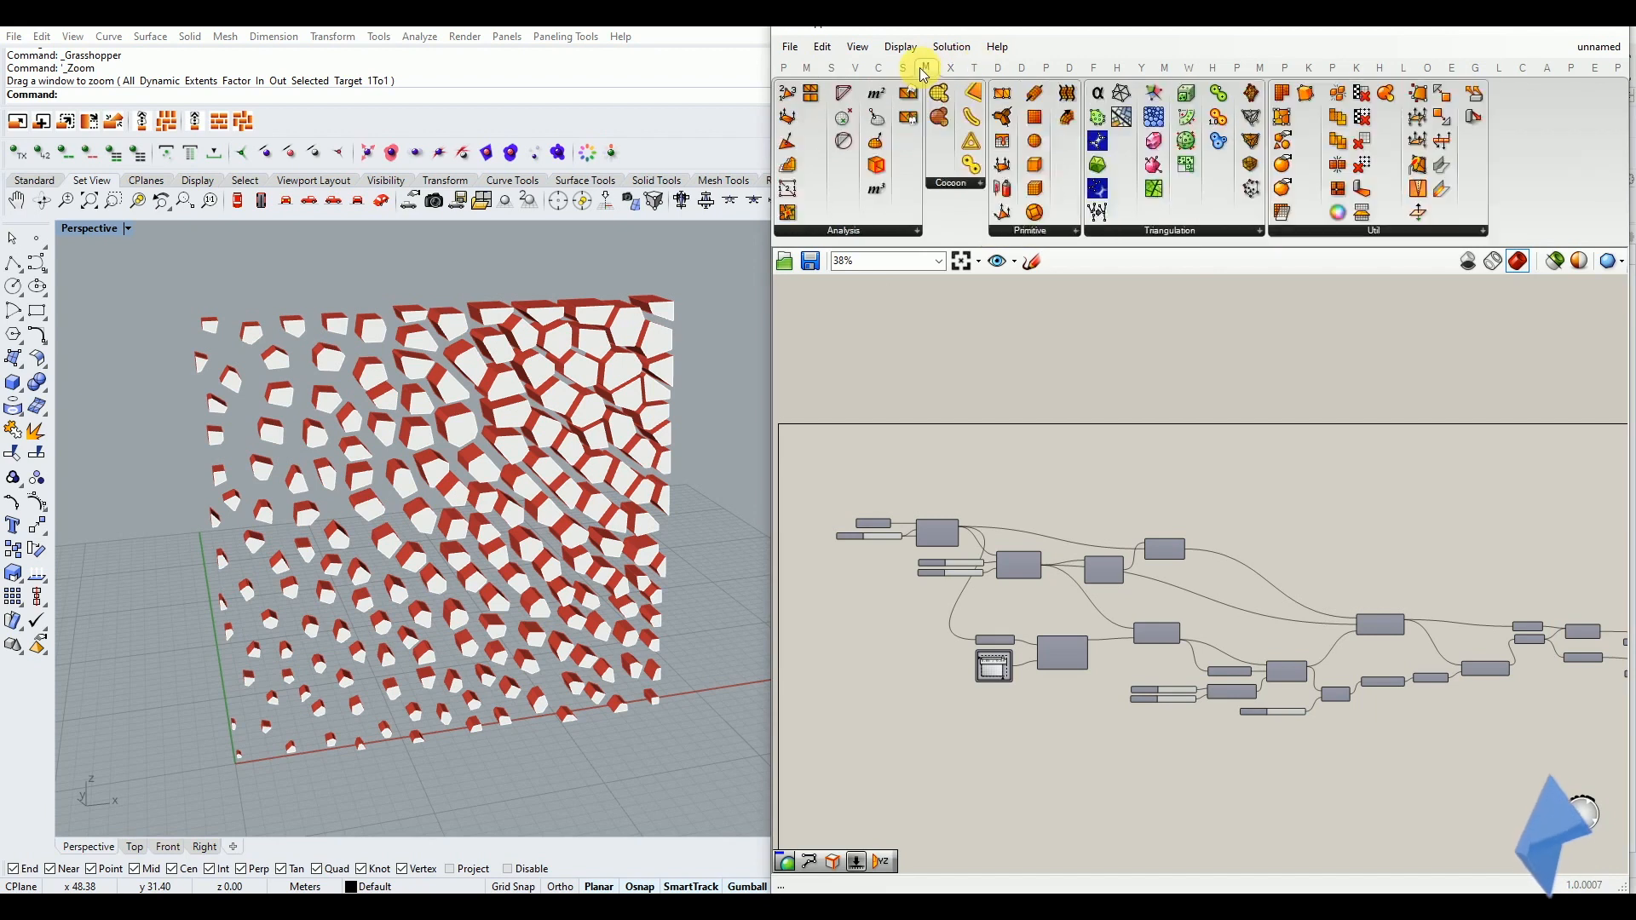
{"action": "left_click", "coordinate": [1158, 240]}
{"action": "scroll", "coordinate": [1159, 366], "scroll_direction": "up", "scroll_amount": 5}
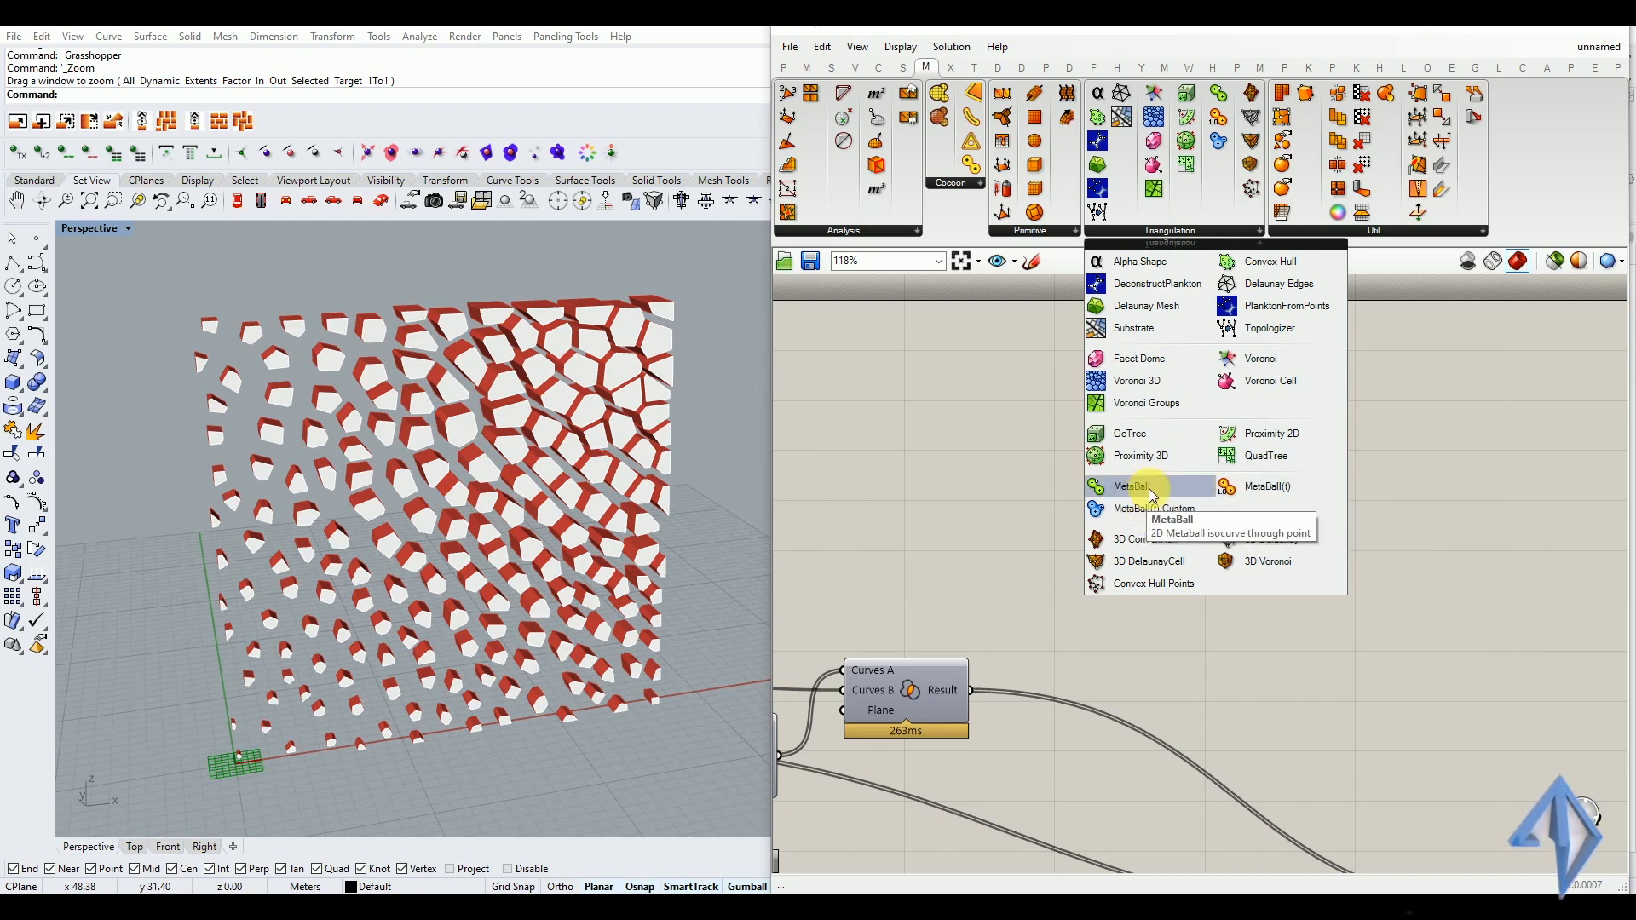
{"action": "left_click", "coordinate": [1032, 490]}
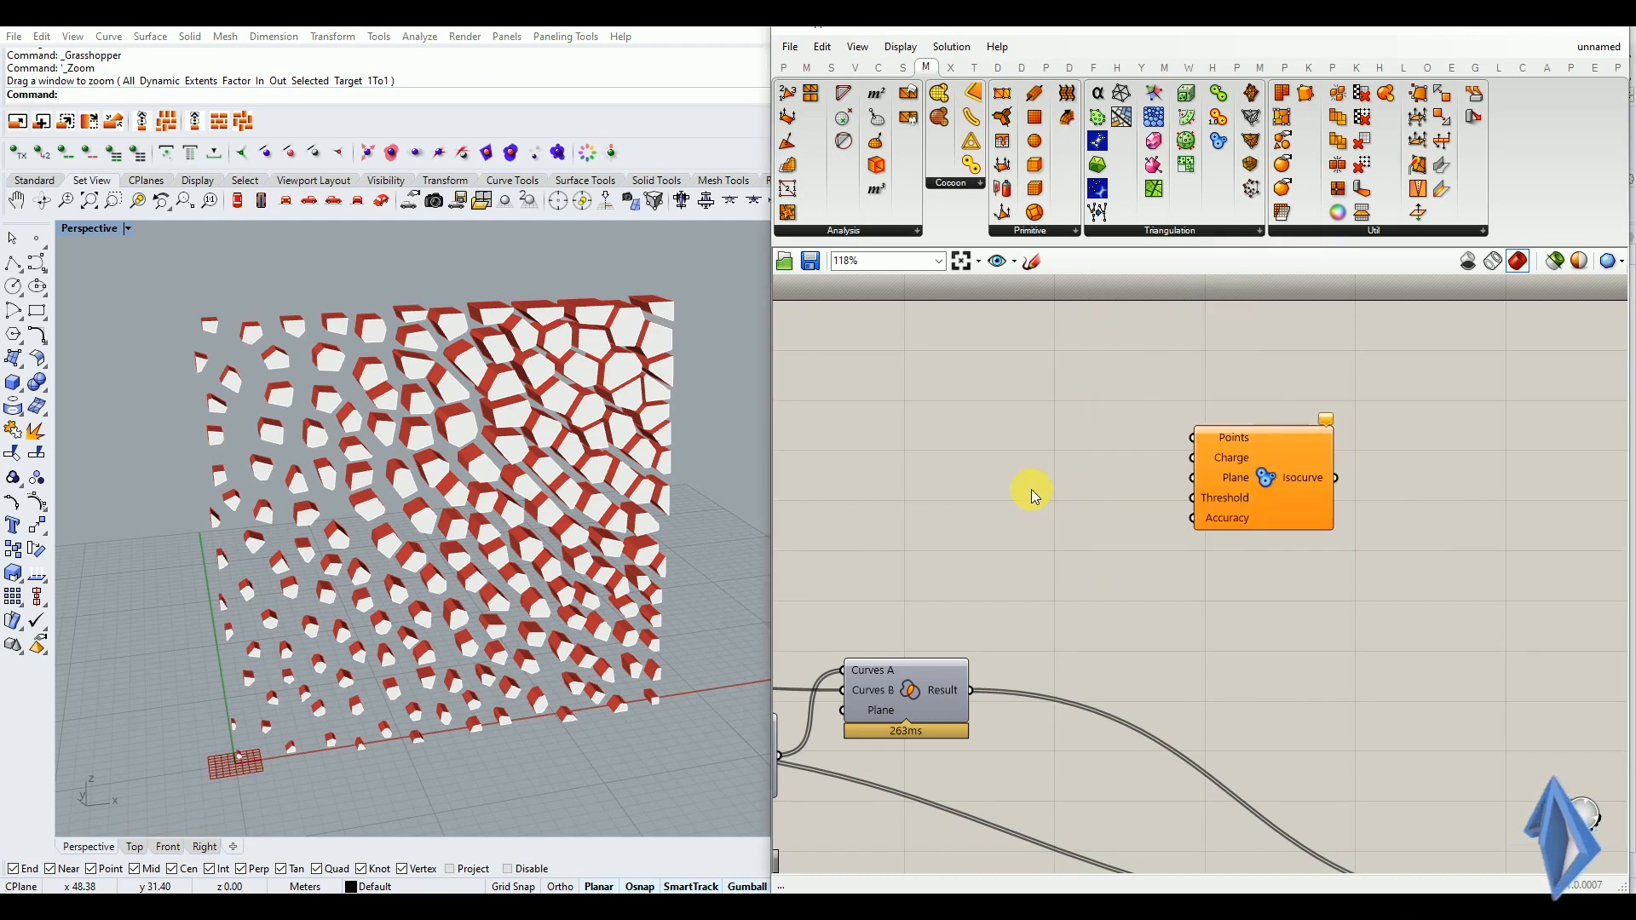